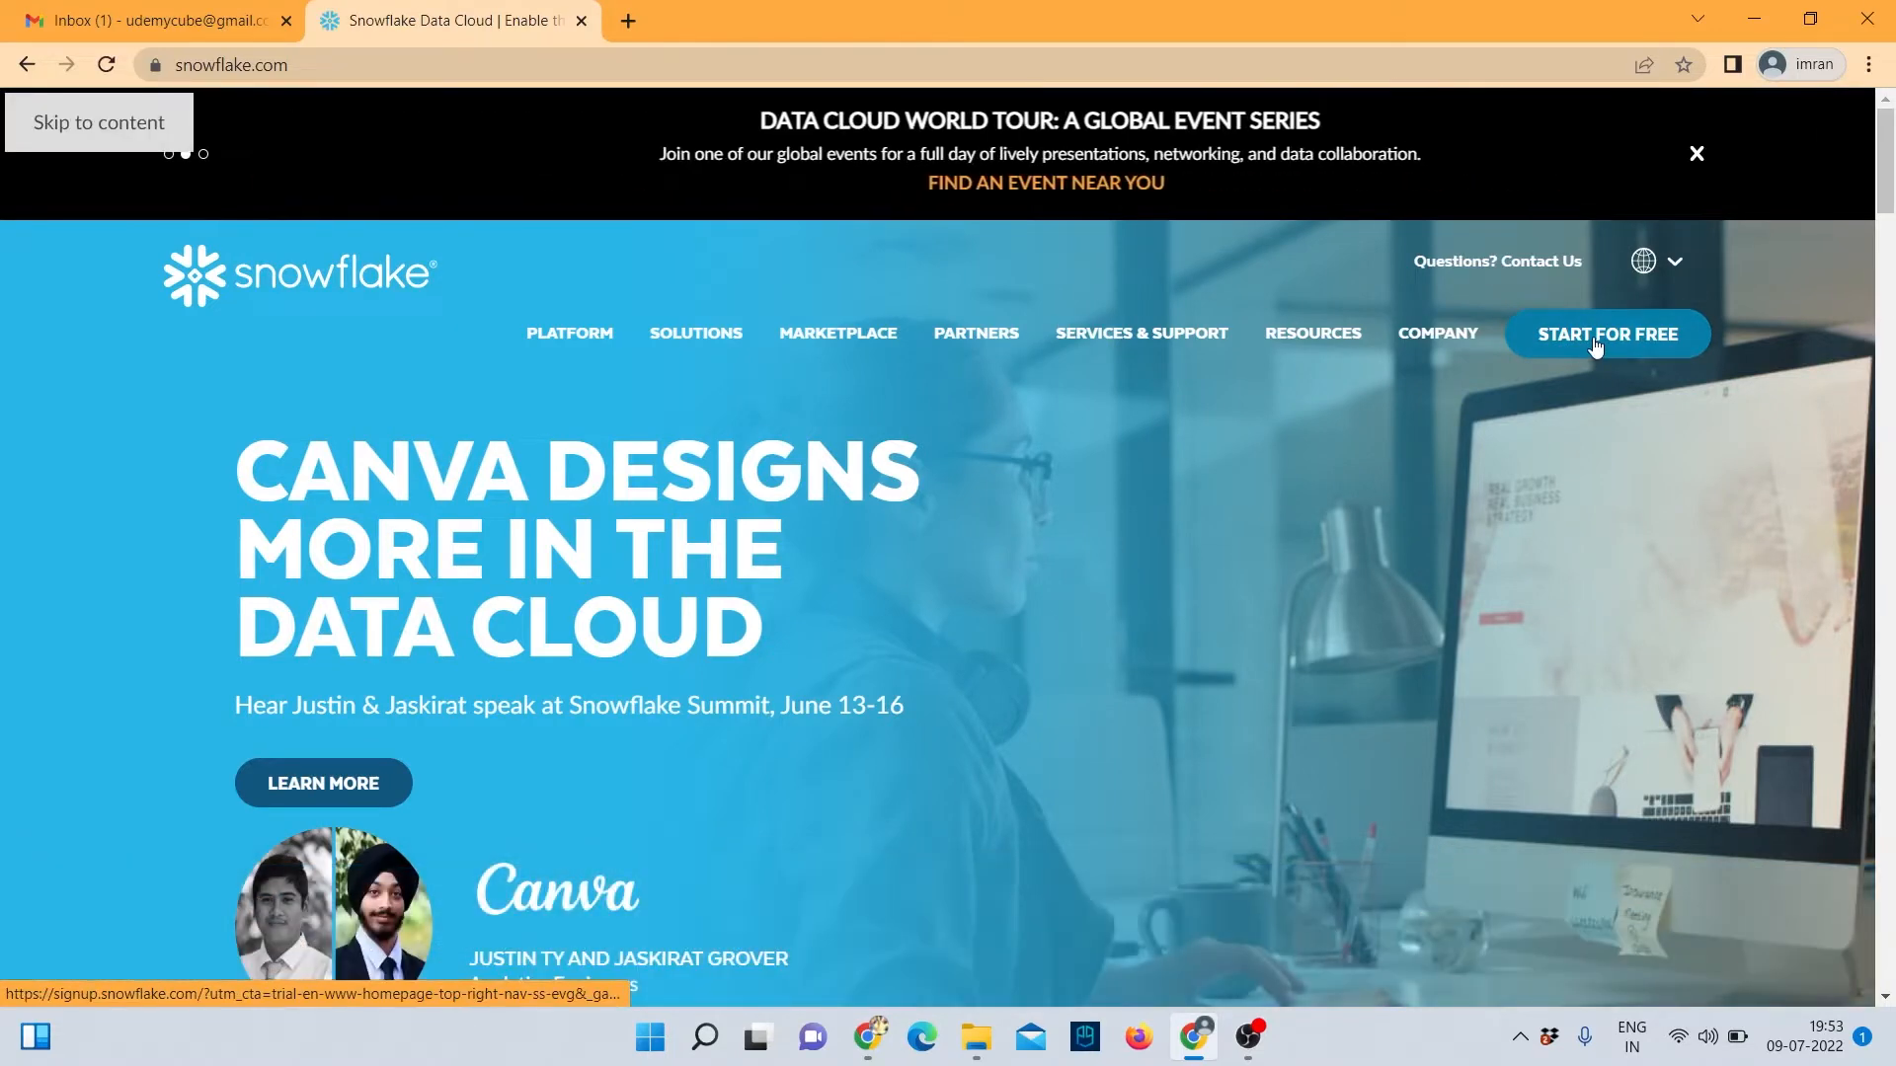
# Start the Snowflake free trial signup from the homepage's START FOR FREE button.
pyautogui.click(1594, 336)
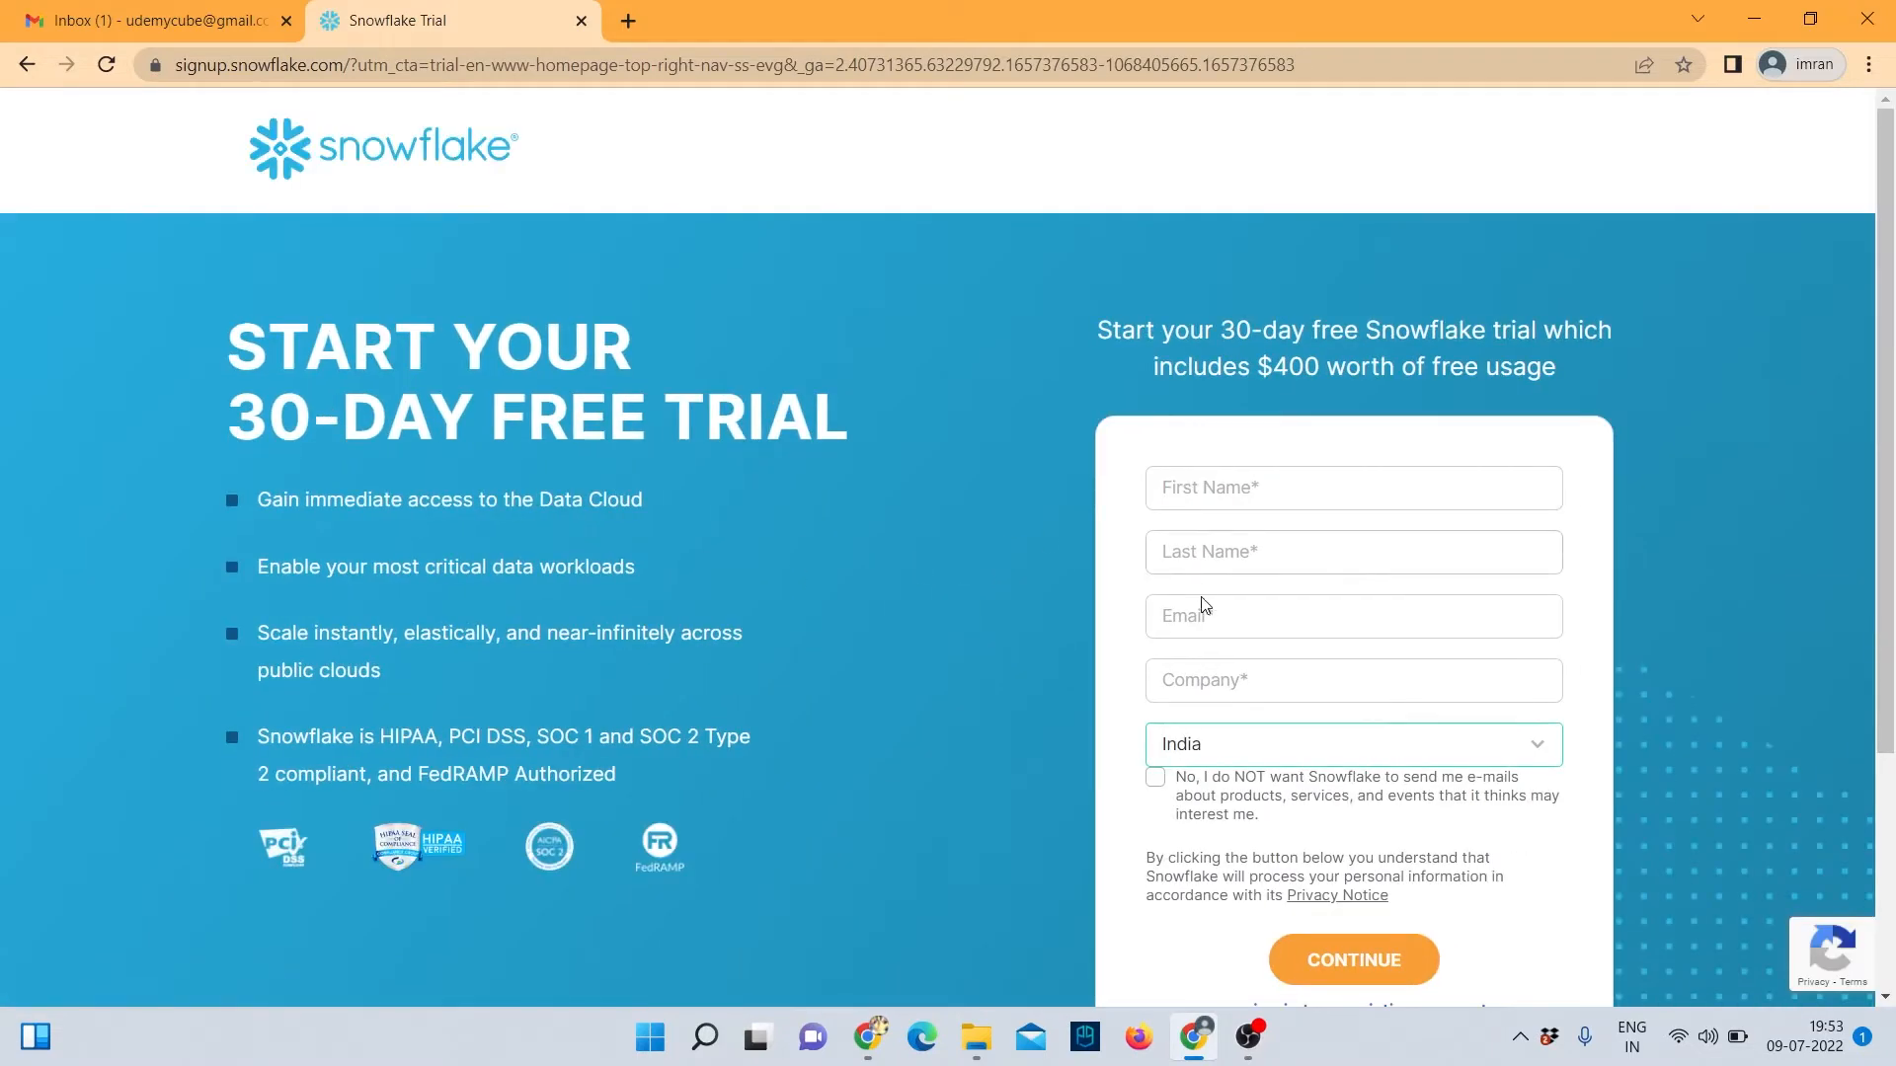
# Enter the user's first name, last name and e-mail address, with company 'ab'.
pyautogui.click(1199, 488)
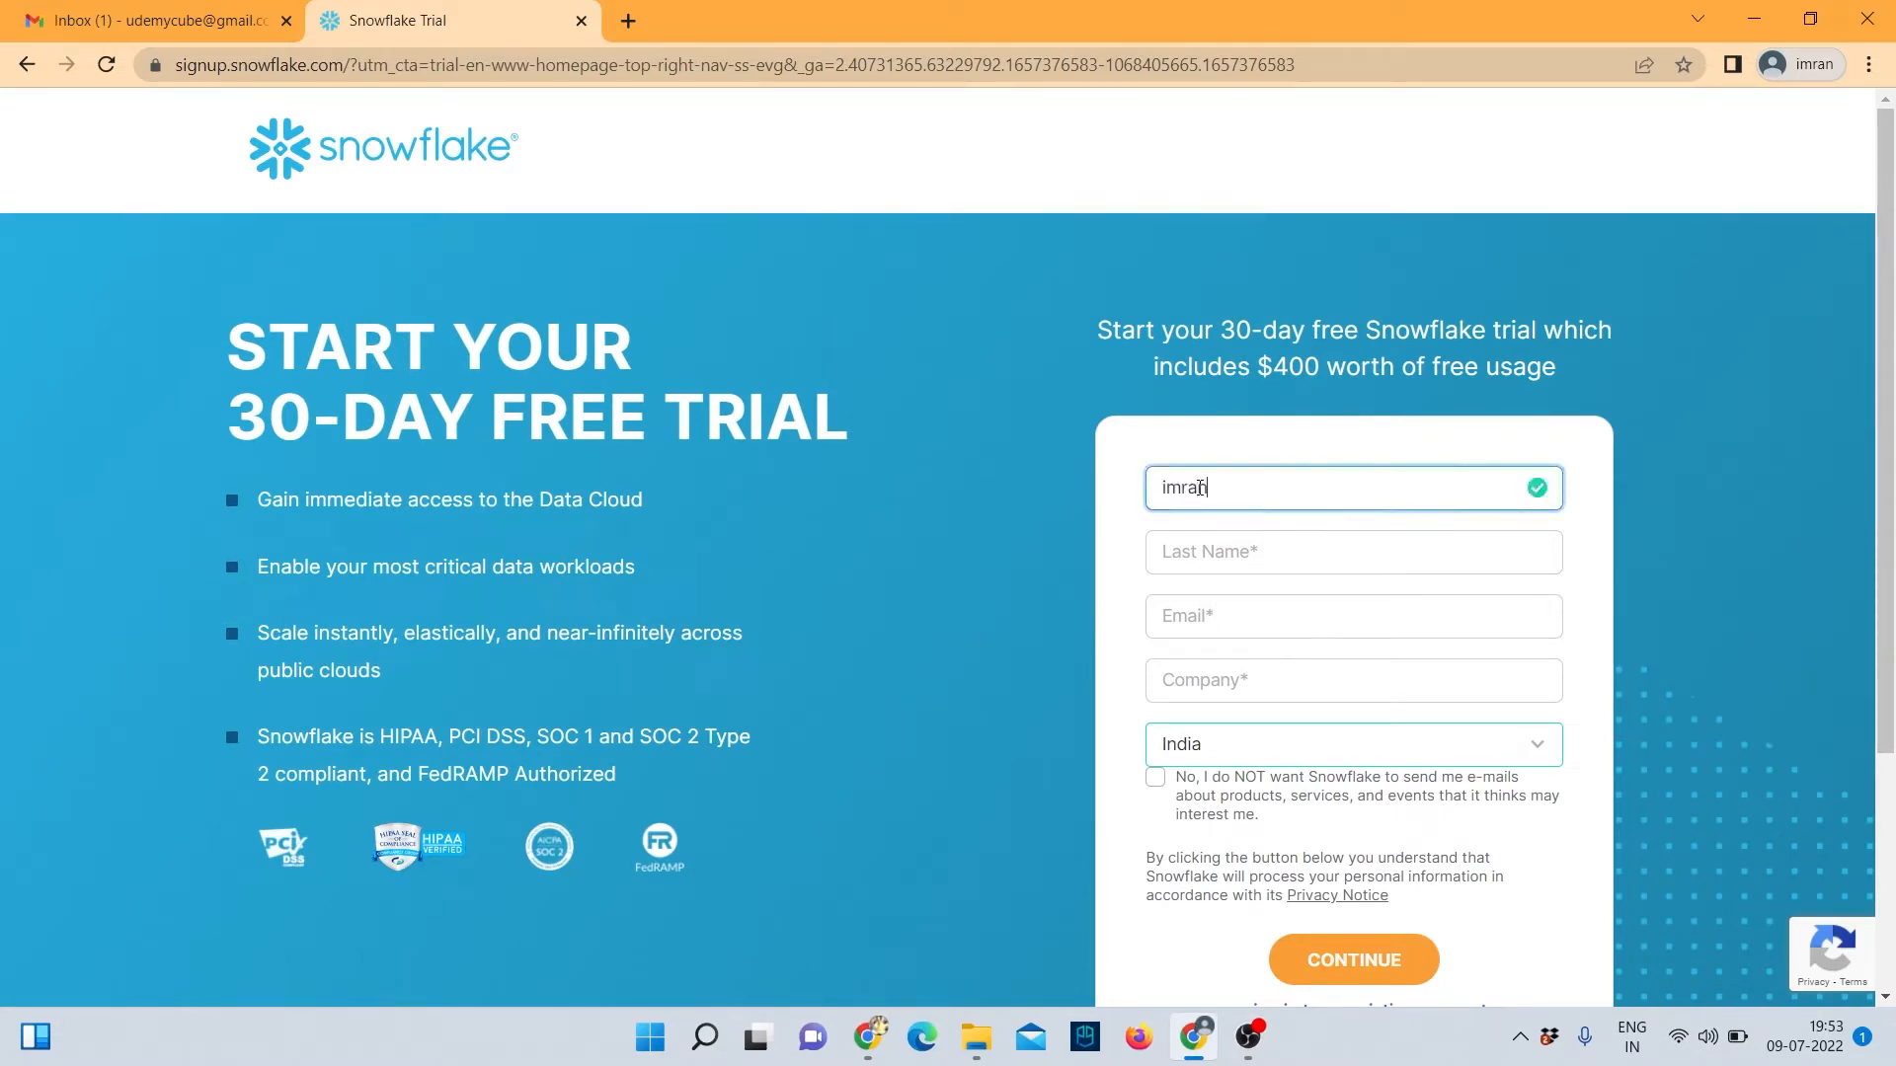
pyautogui.click(1247, 556)
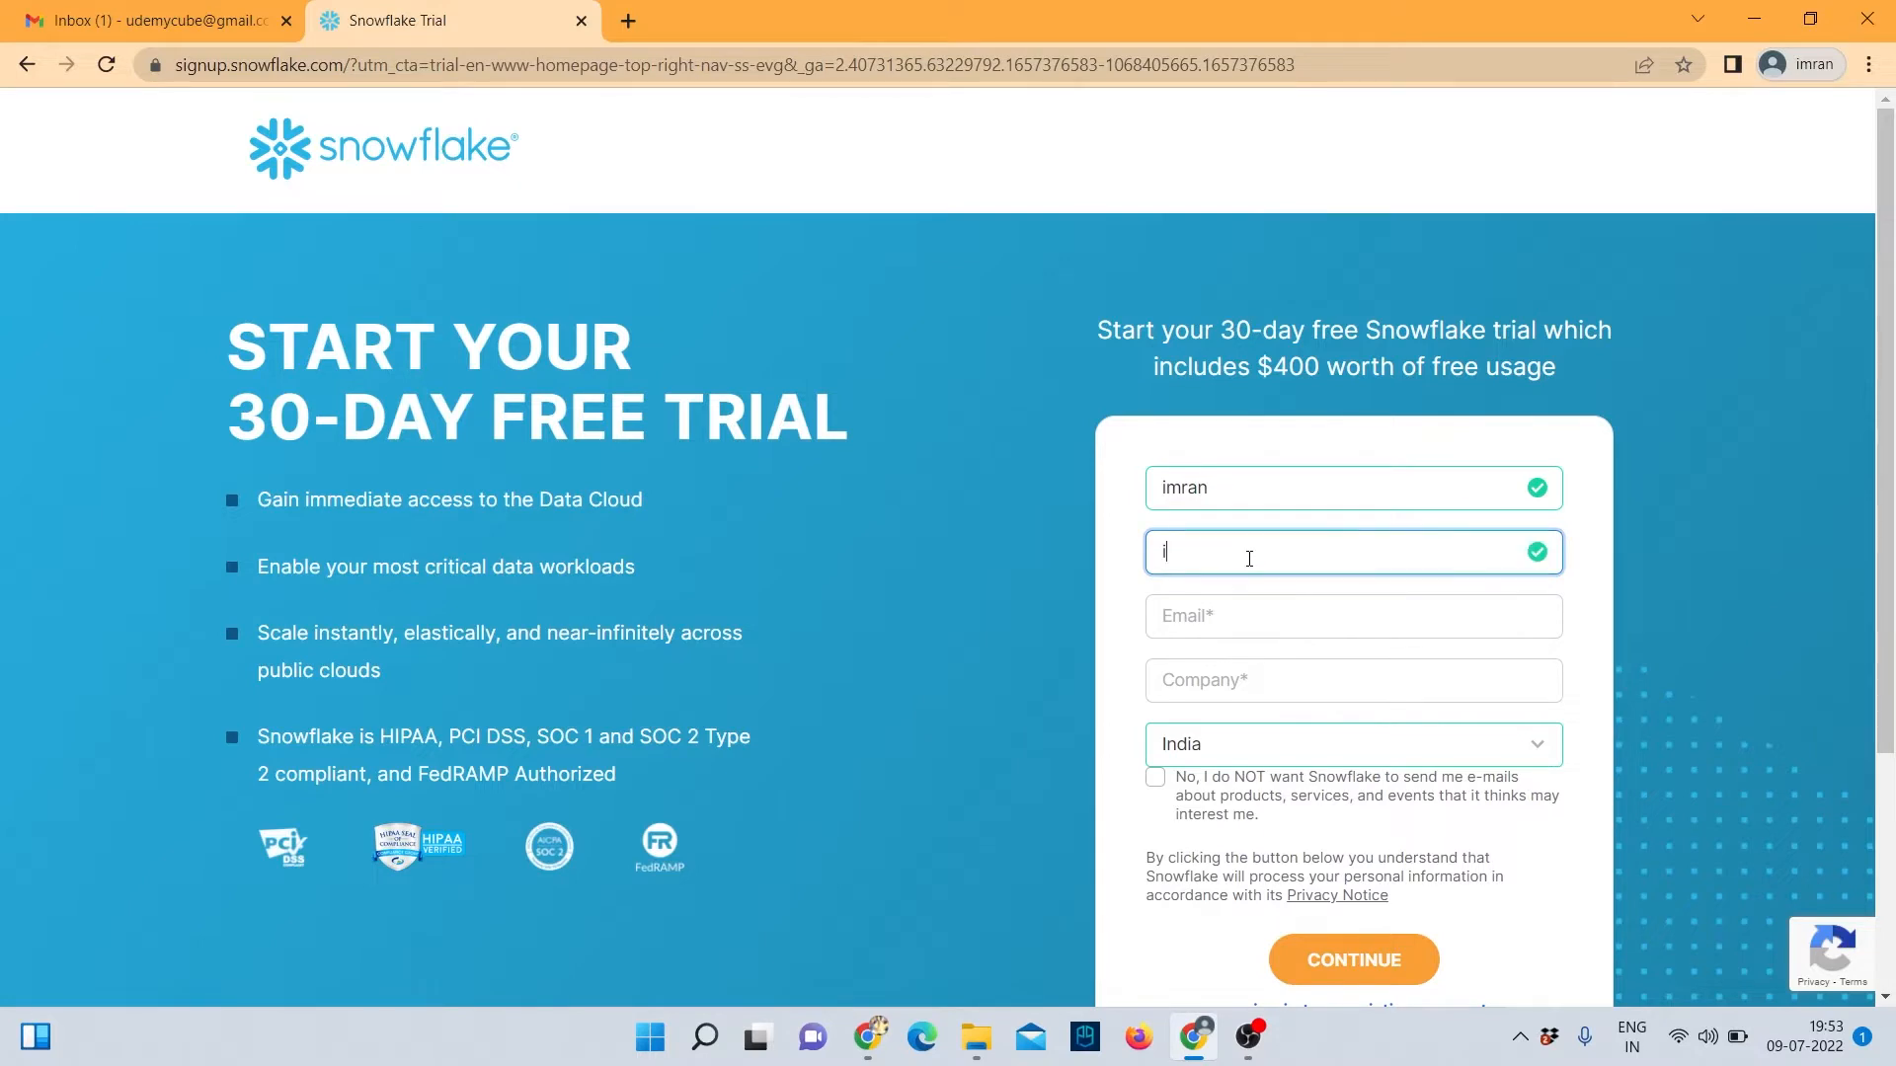
pyautogui.click(1268, 610)
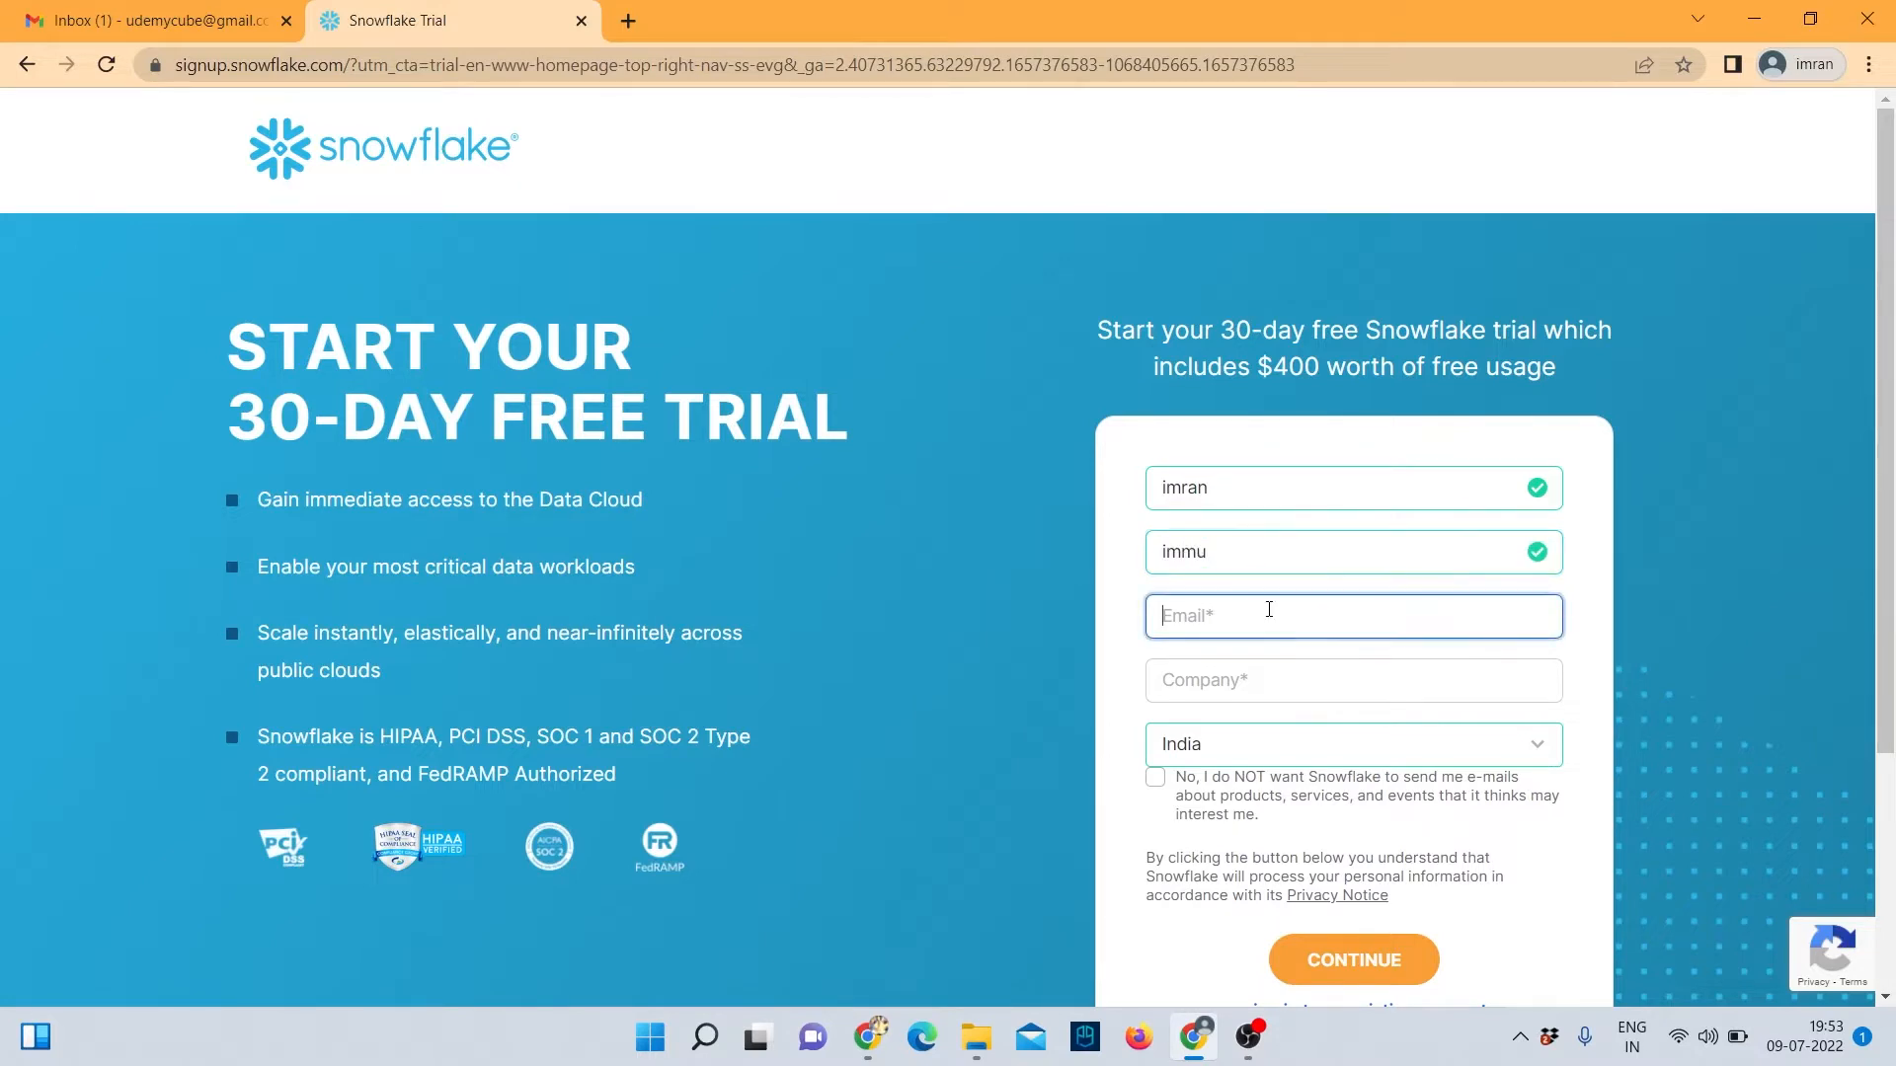
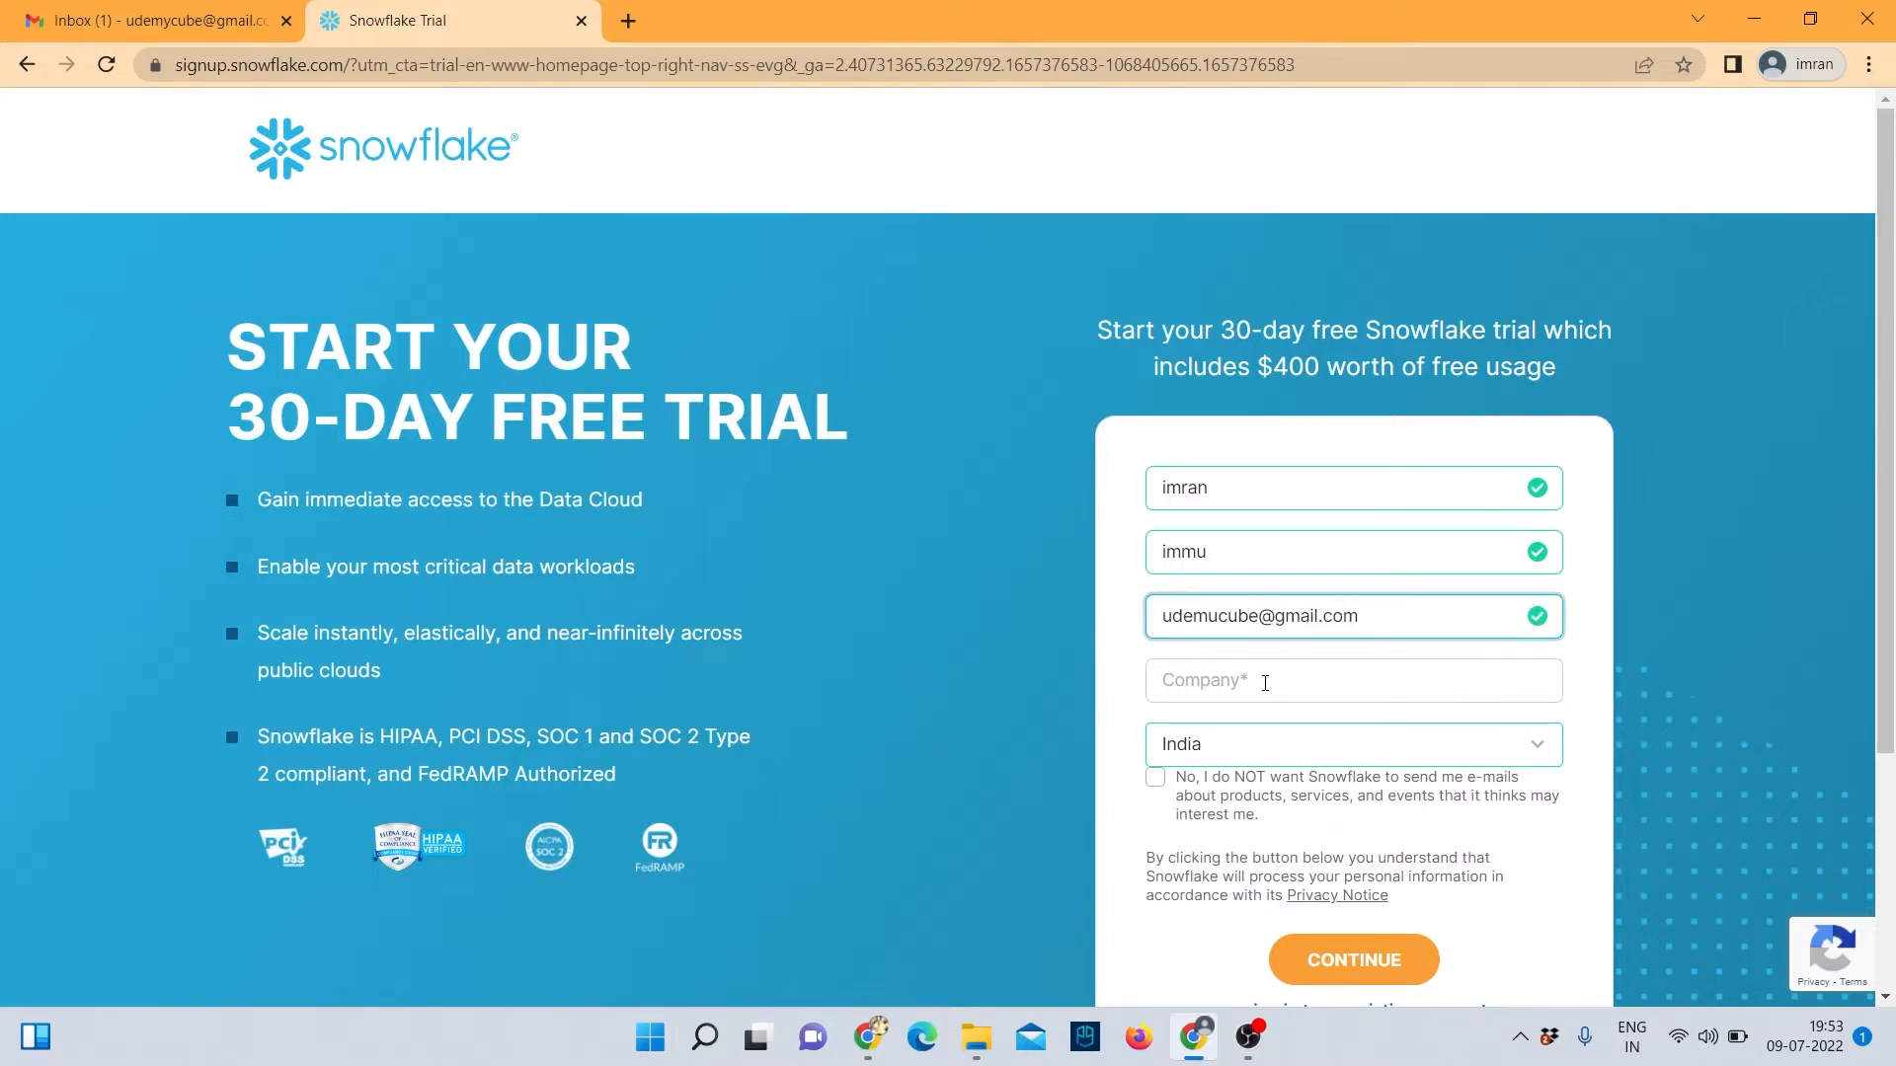
pyautogui.click(1265, 683)
pyautogui.write('abc')
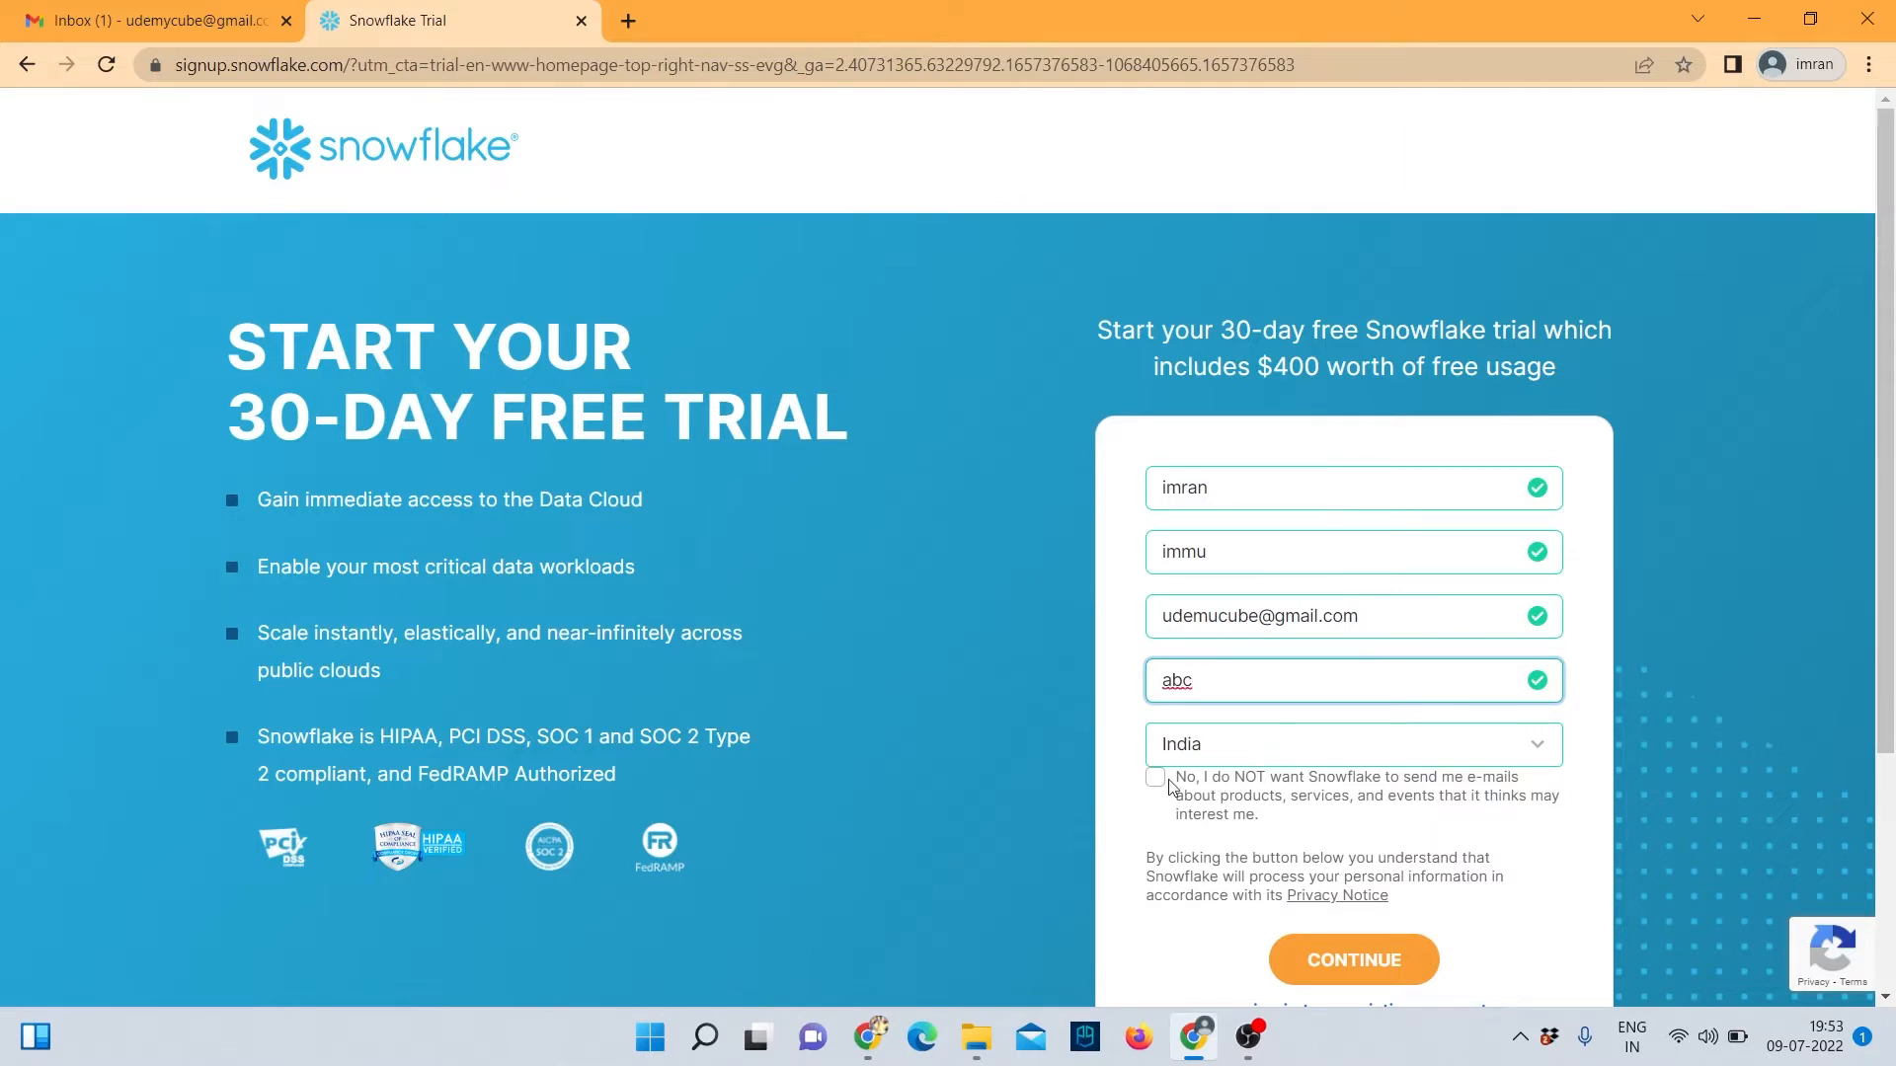
# Leave the country as India and continue to the edition and cloud step.
pyautogui.scroll(-1, 1104, 787)
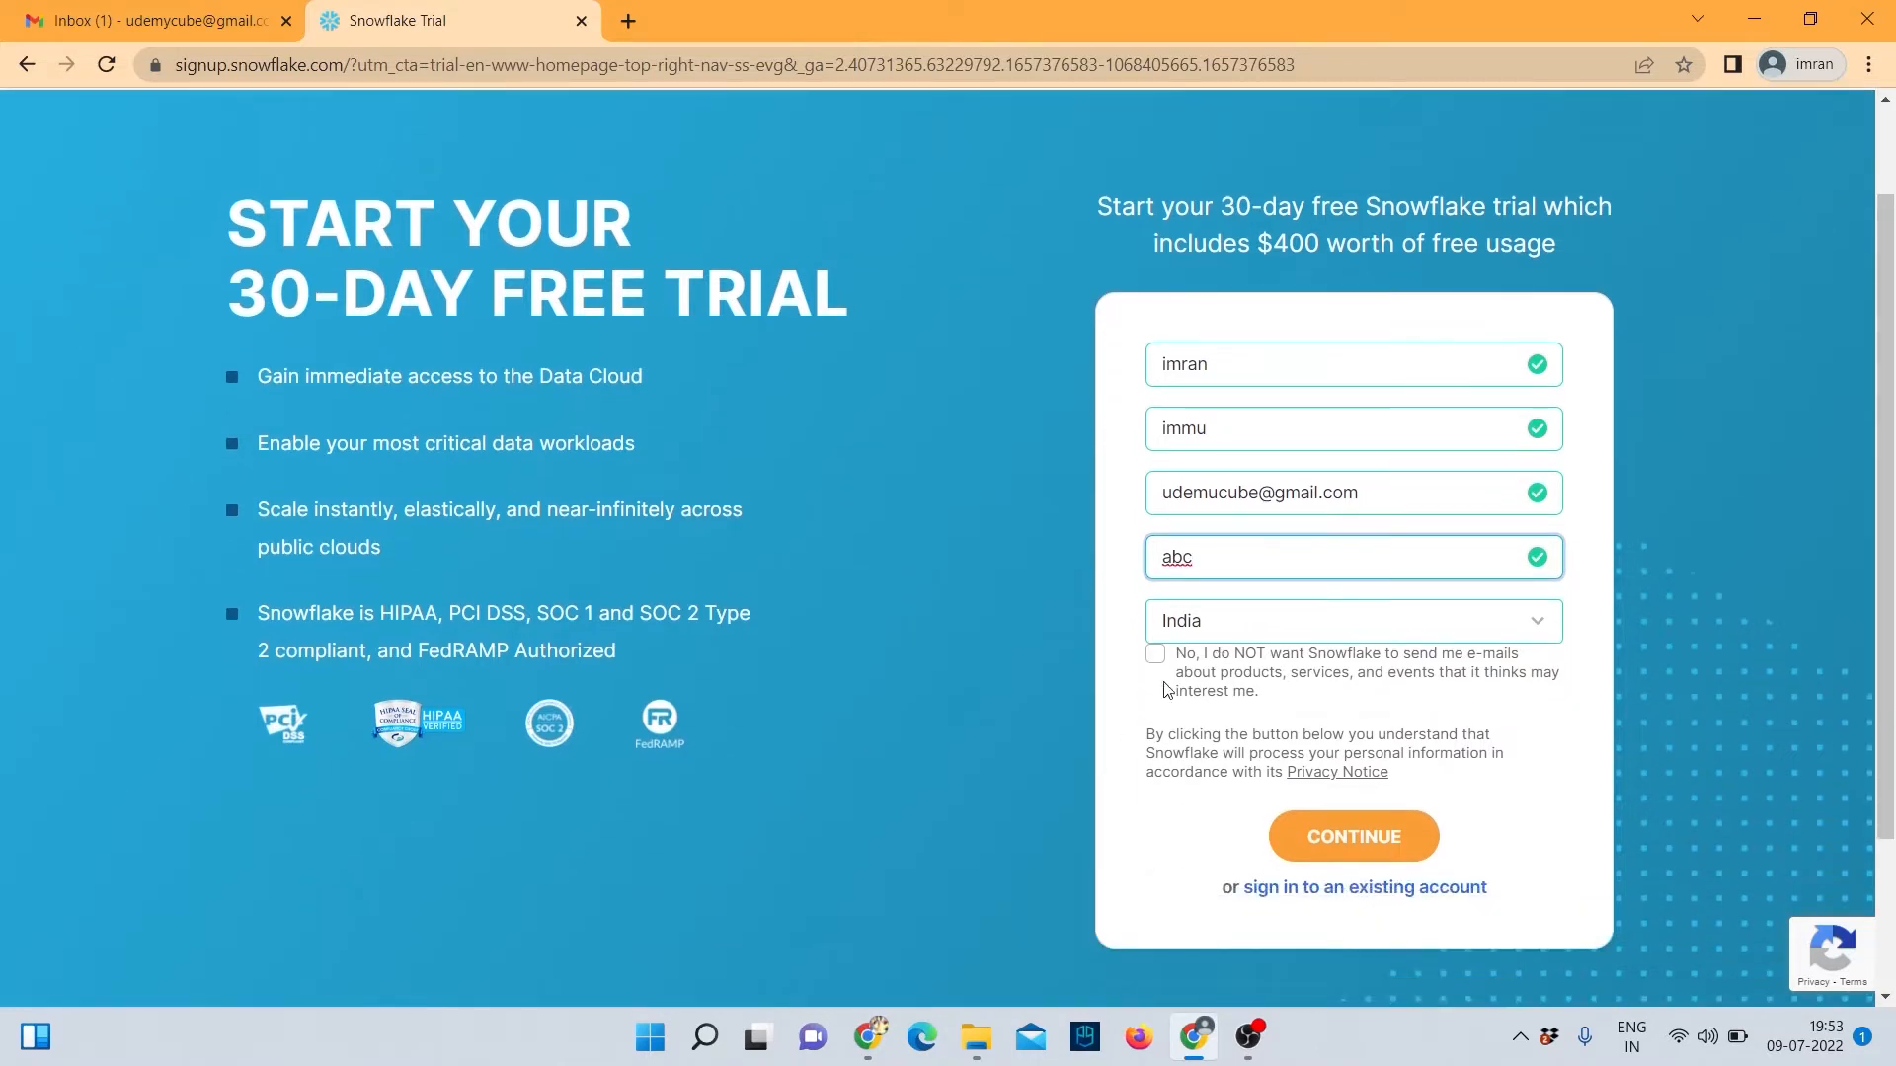
pyautogui.click(1239, 619)
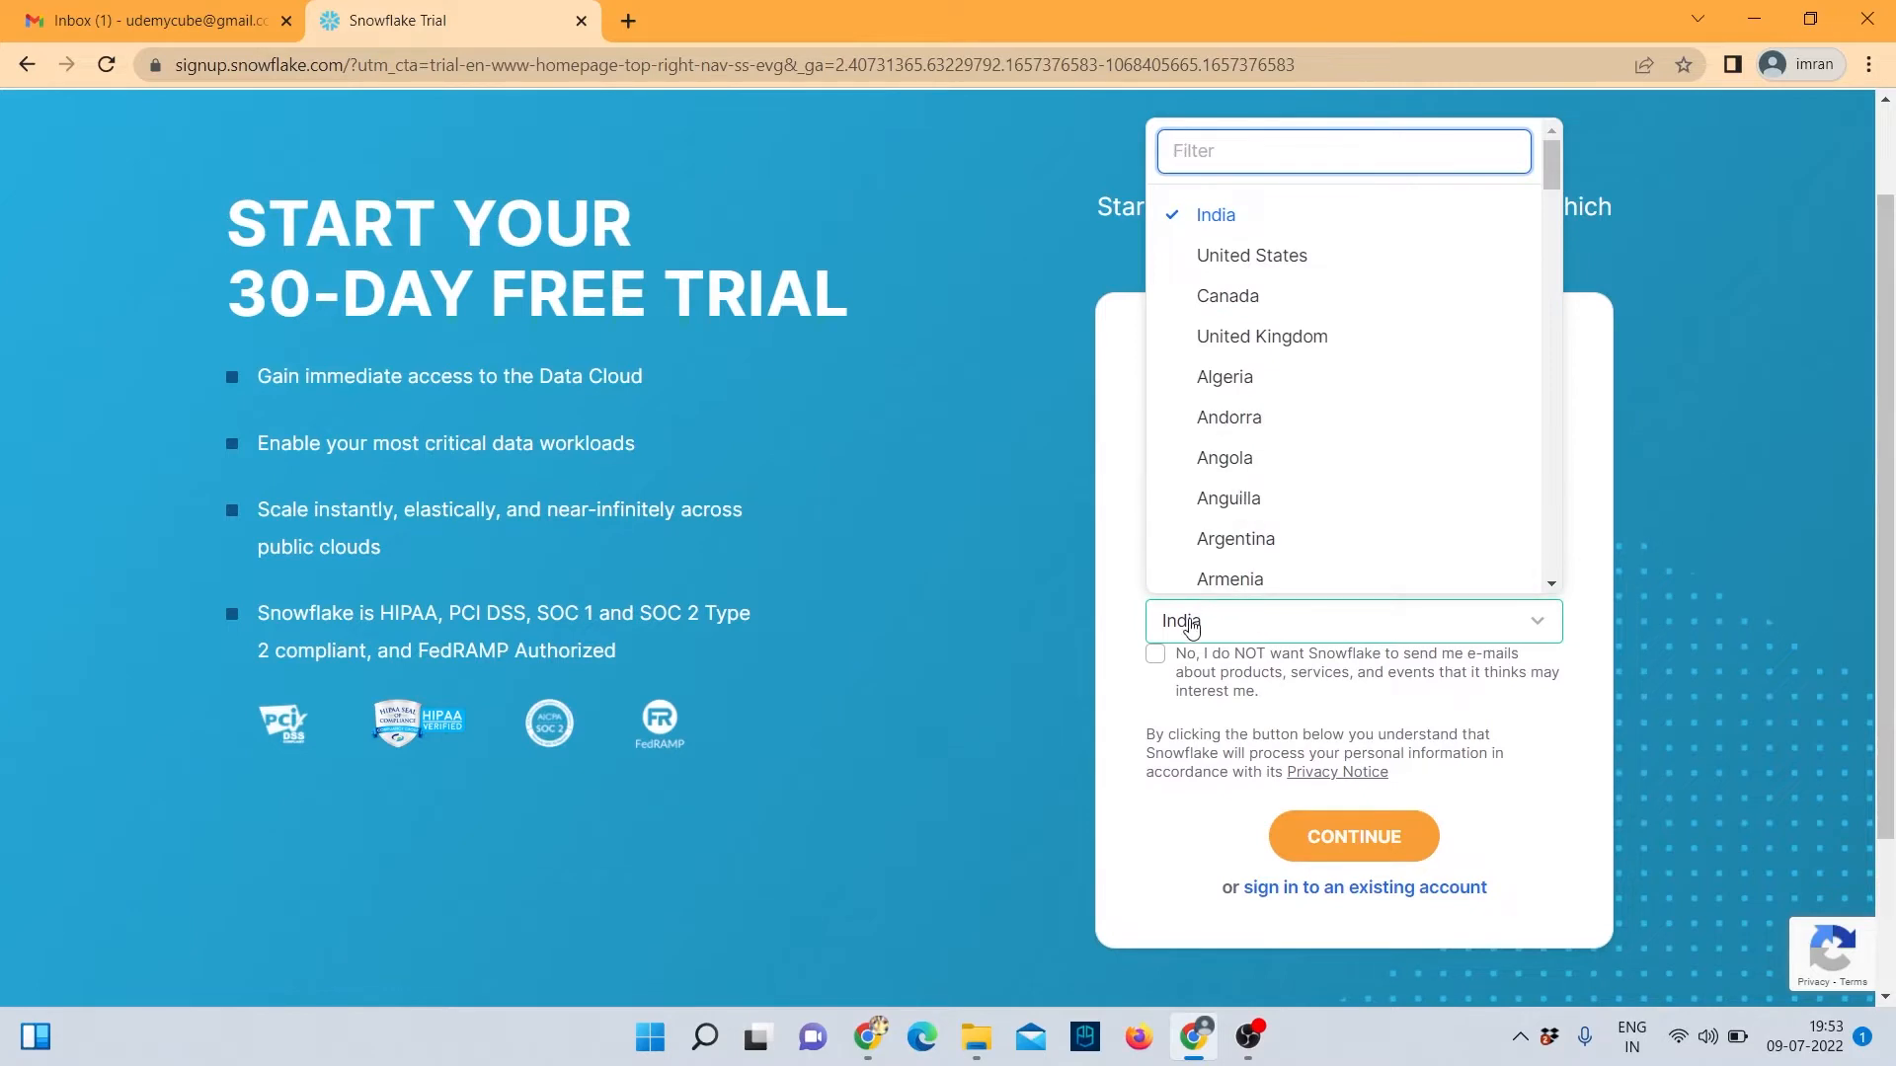
pyautogui.click(1120, 718)
pyautogui.click(1313, 837)
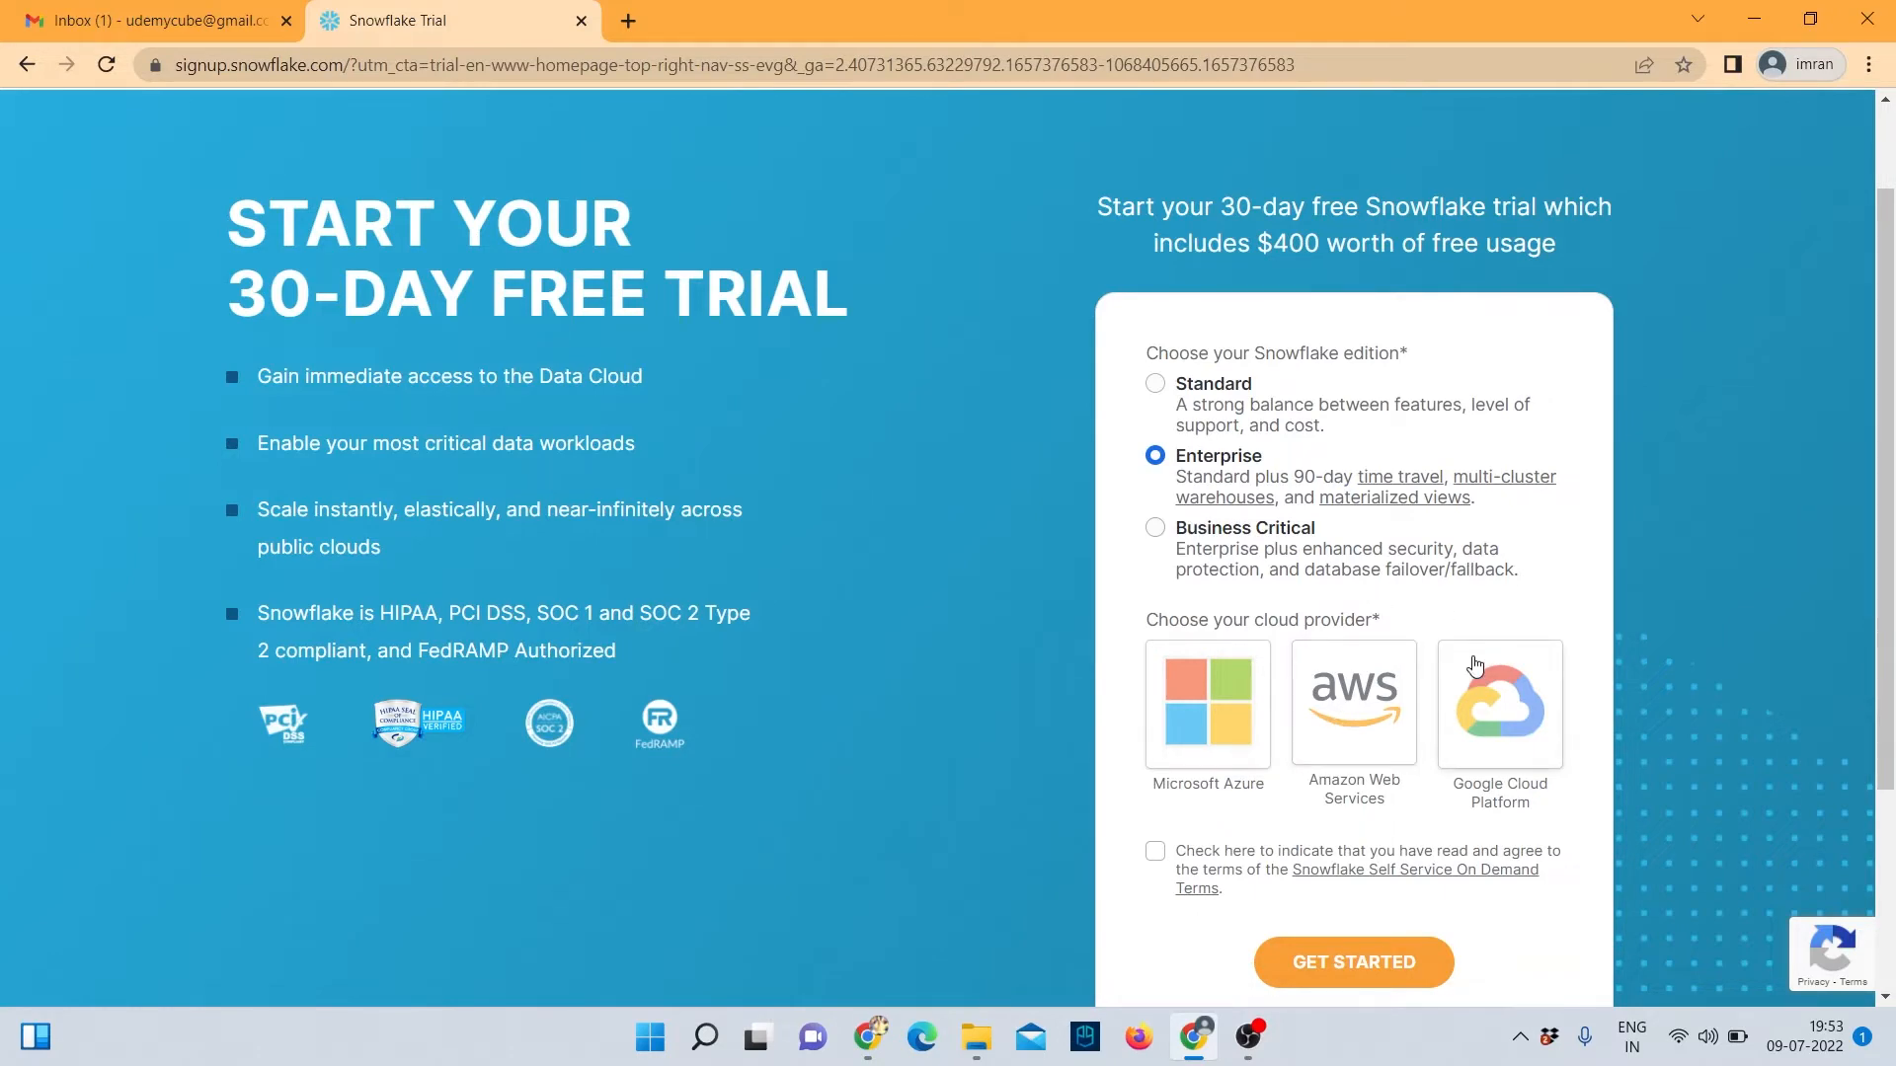
# Keep the Enterprise edition and choose Amazon Web Services as the cloud provider.
pyautogui.scroll(-3, 1475, 667)
pyautogui.scroll(4, 1481, 698)
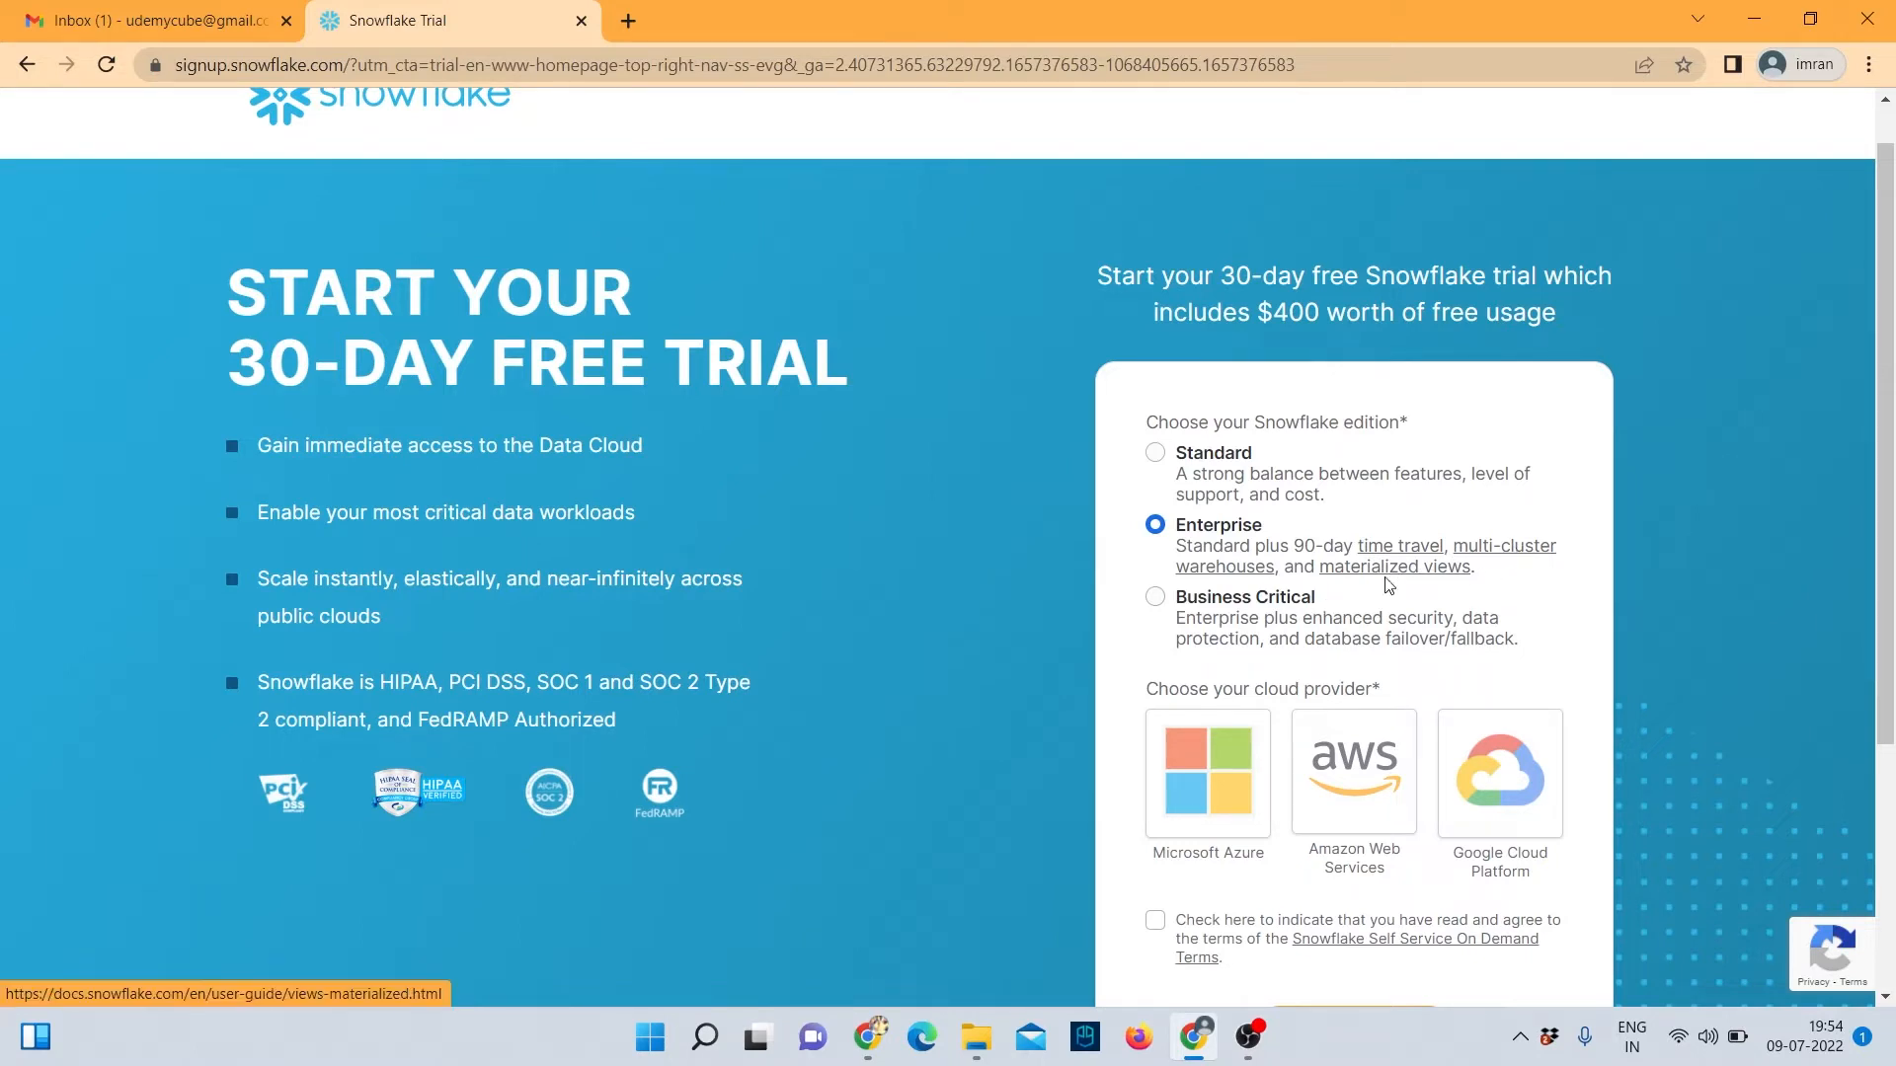
pyautogui.scroll(-1, 1412, 584)
pyautogui.click(1358, 659)
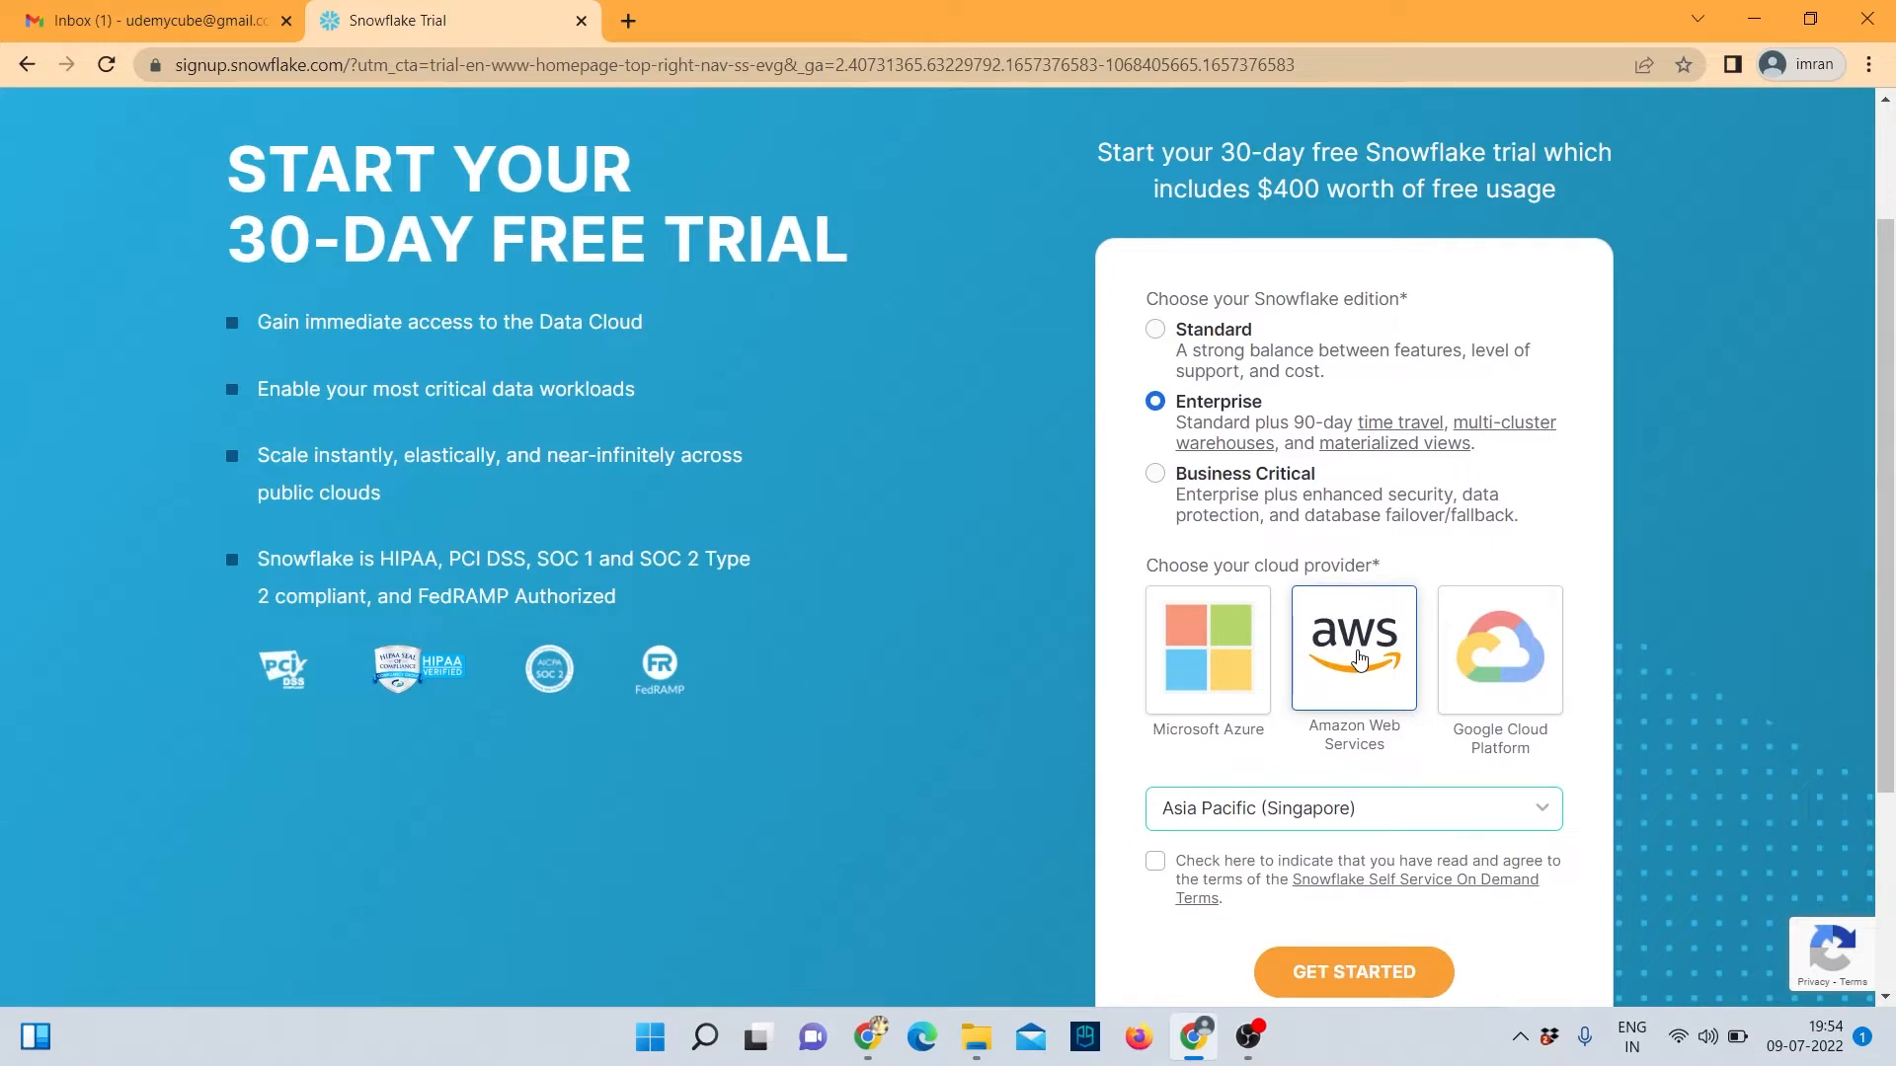
# Select the US East (Northern Virginia) region and accept the self-service terms.
pyautogui.scroll(-2, 1359, 702)
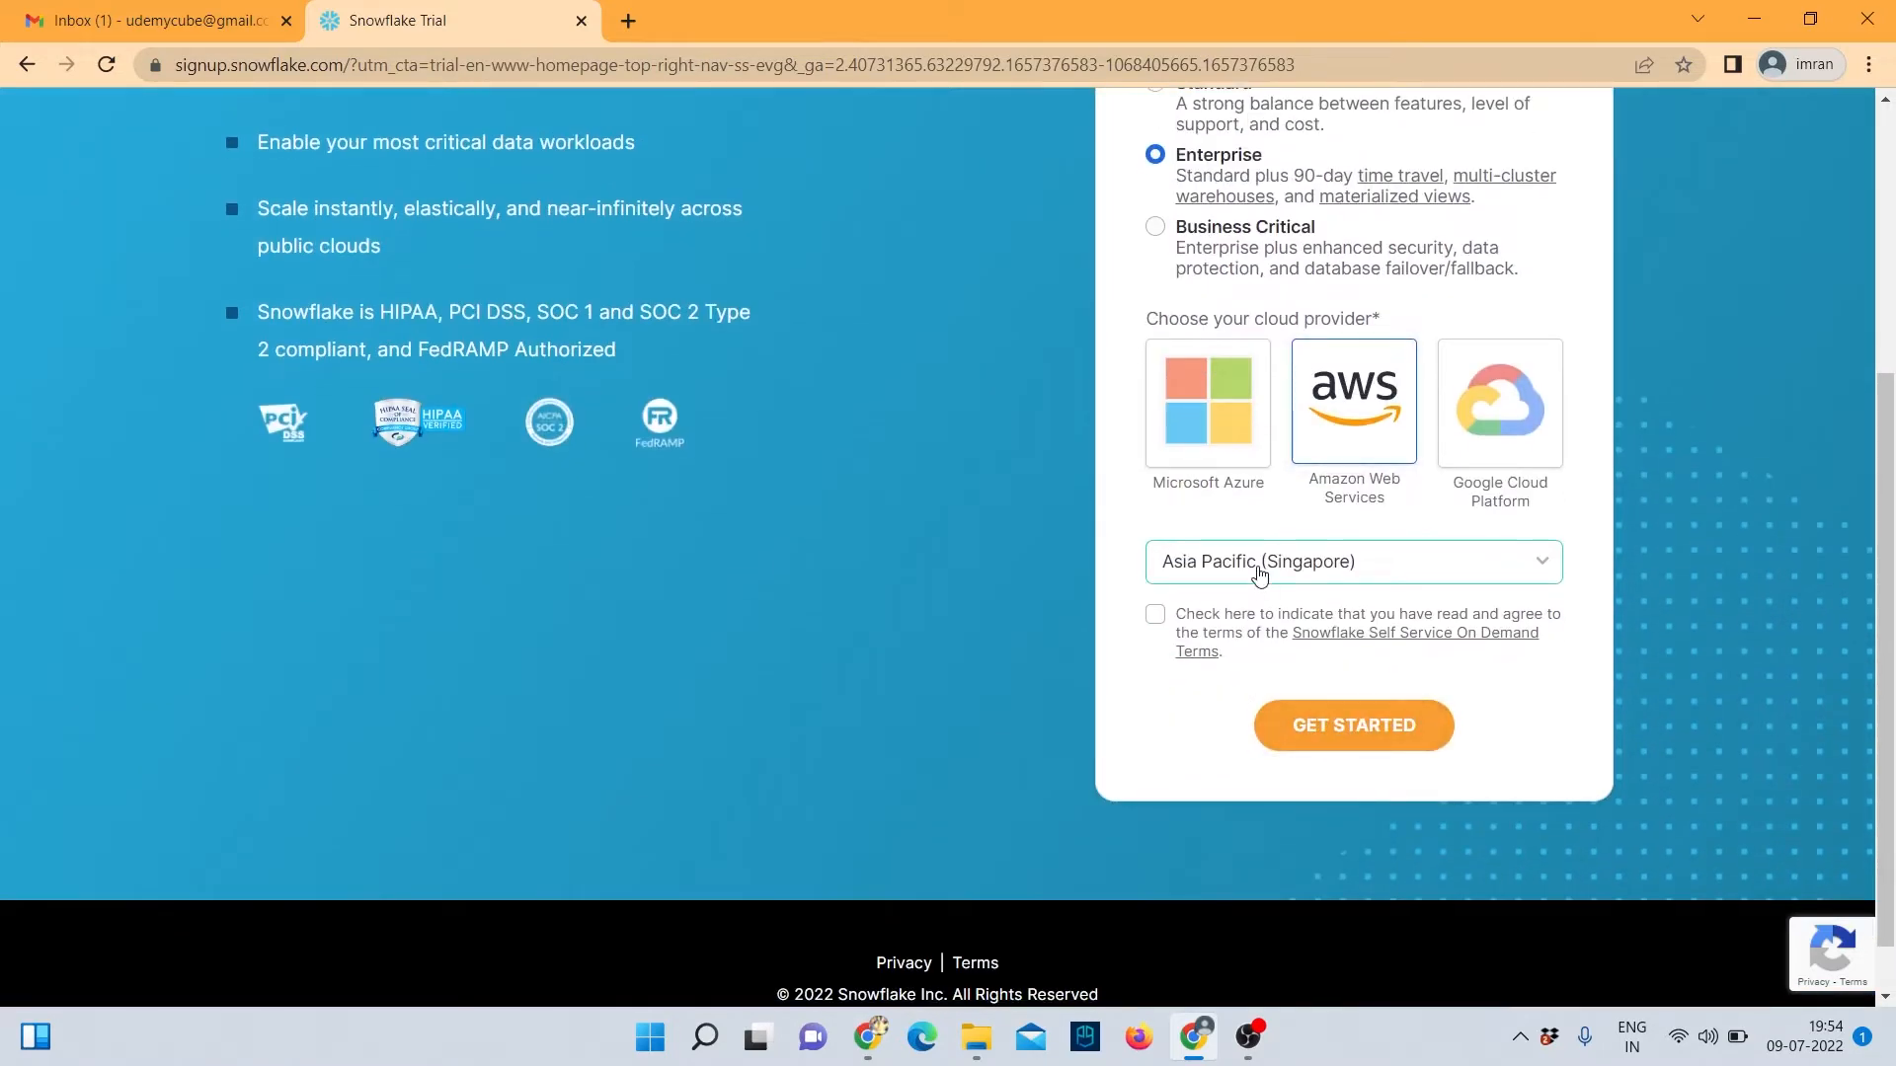
pyautogui.click(1257, 573)
pyautogui.scroll(1, 1284, 390)
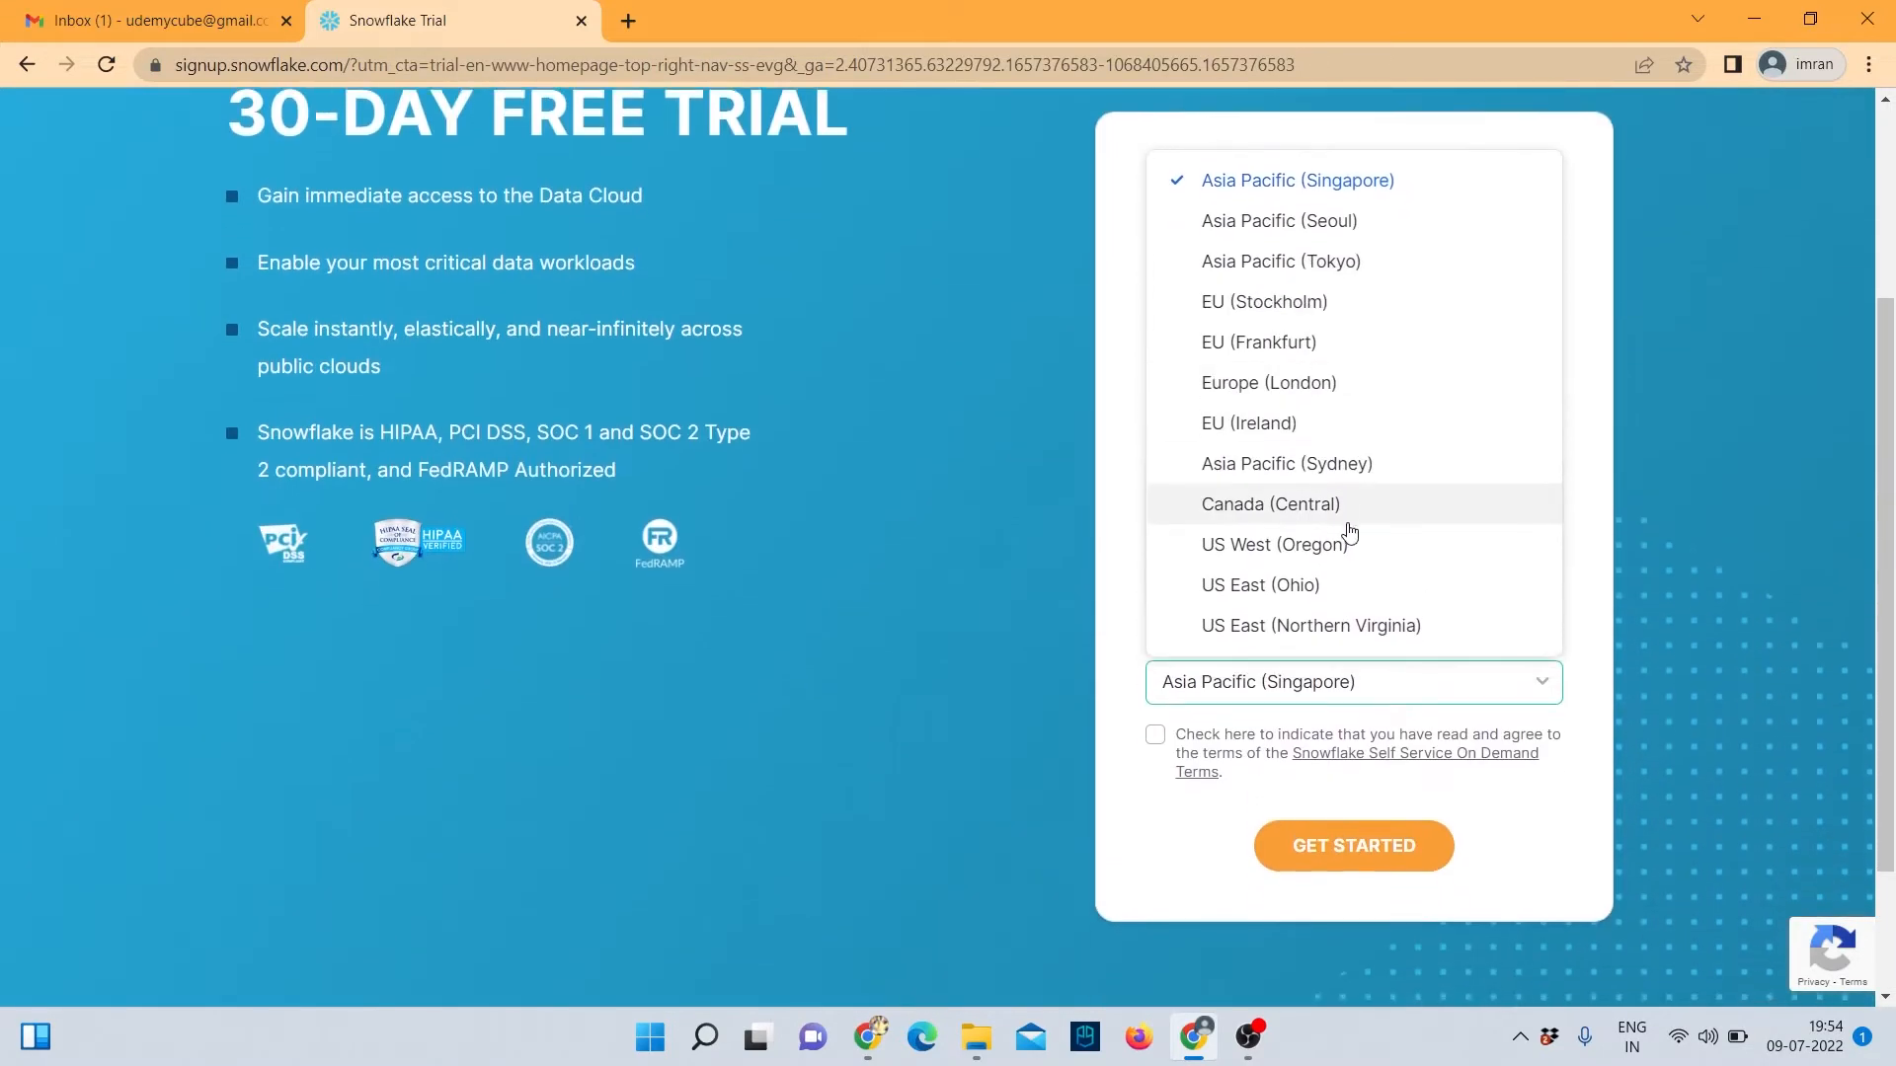
pyautogui.scroll(-2, 1349, 533)
pyautogui.scroll(-1, 1328, 691)
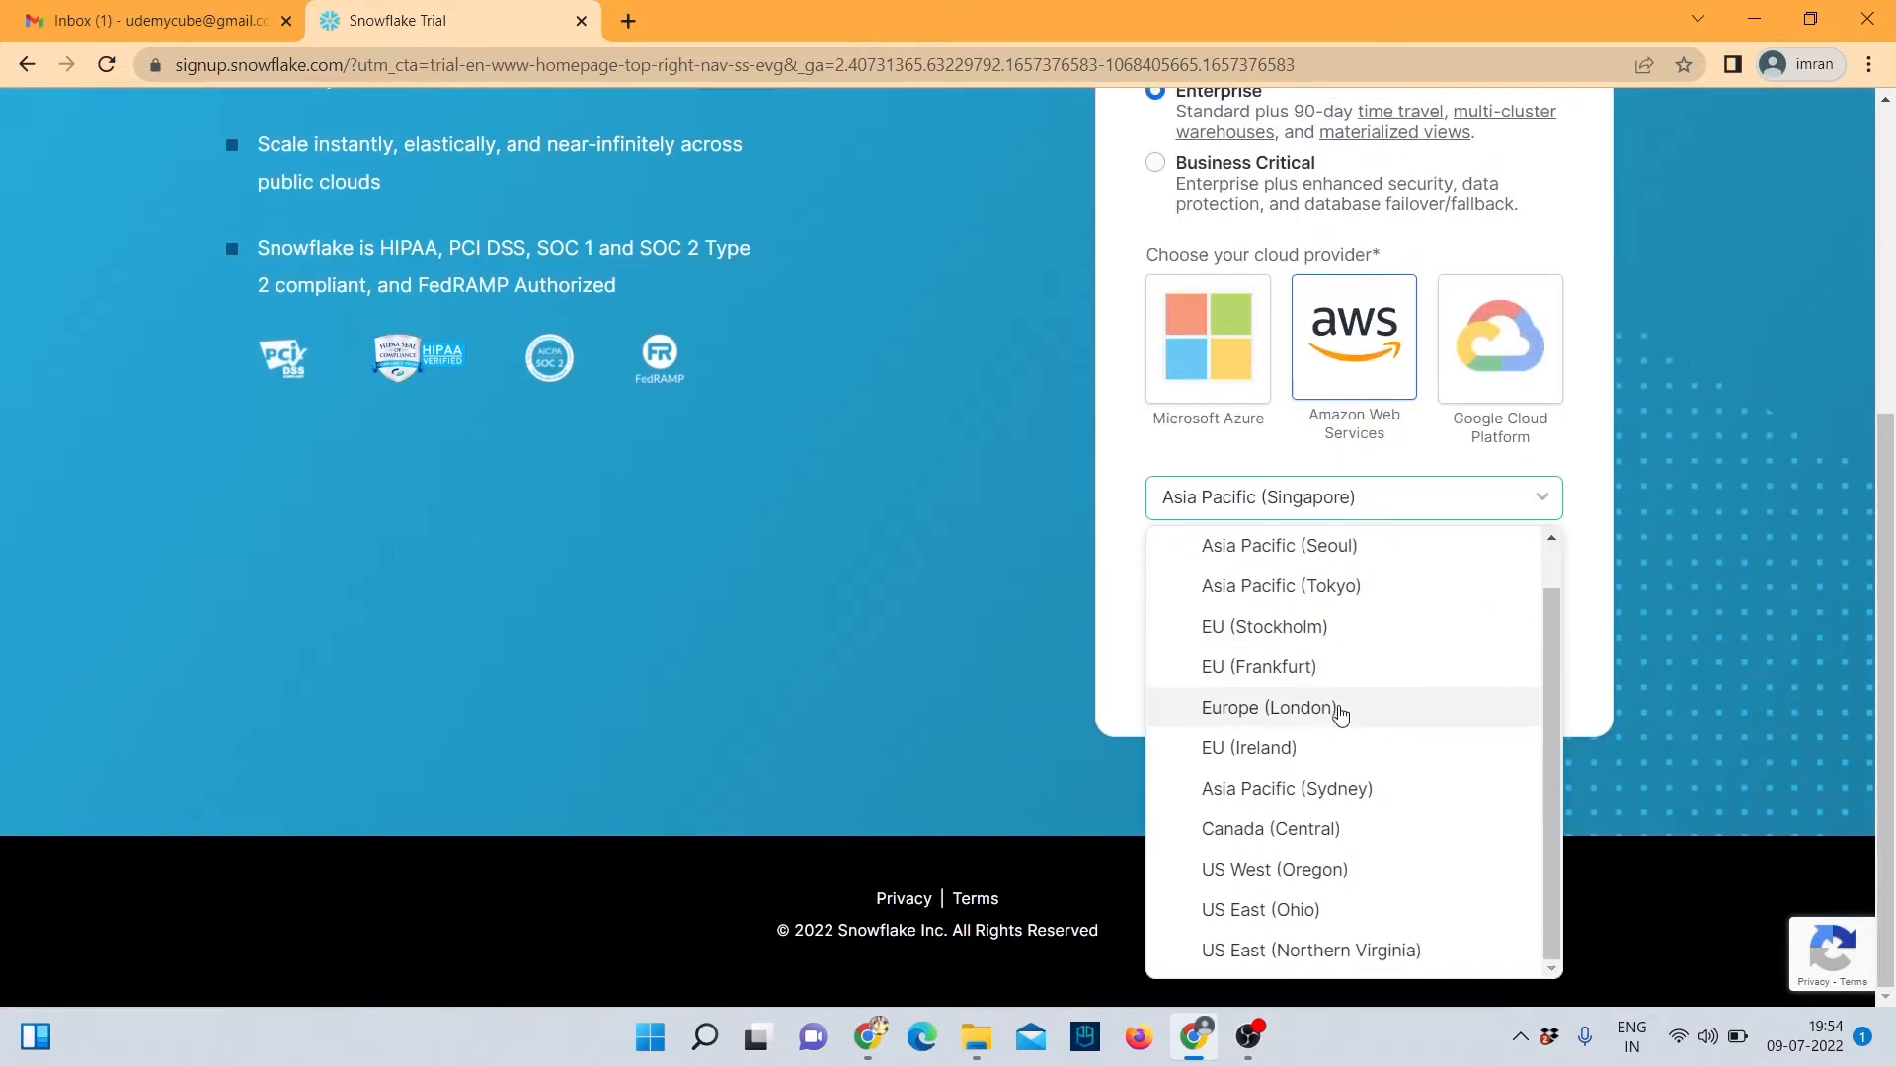
pyautogui.scroll(1, 1336, 682)
pyautogui.scroll(-1, 1335, 657)
pyautogui.click(1360, 950)
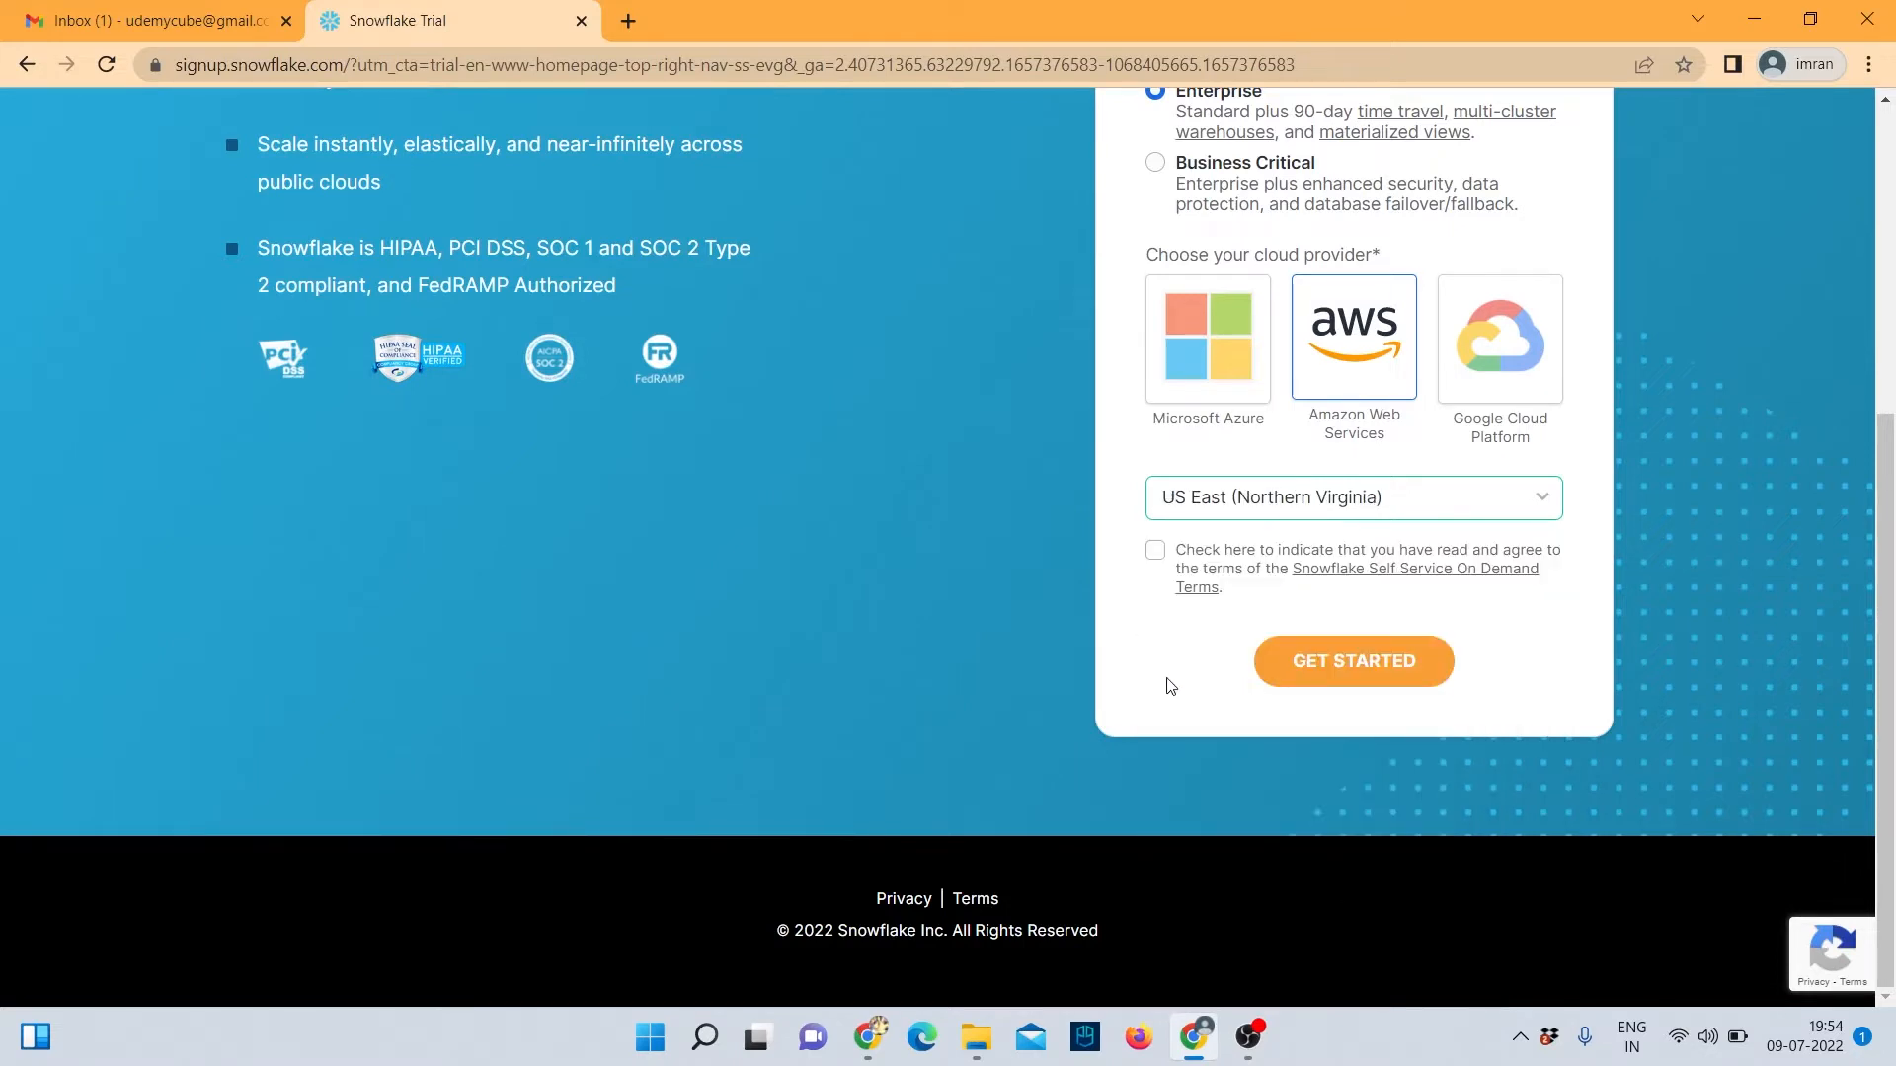
pyautogui.scroll(2, 1172, 679)
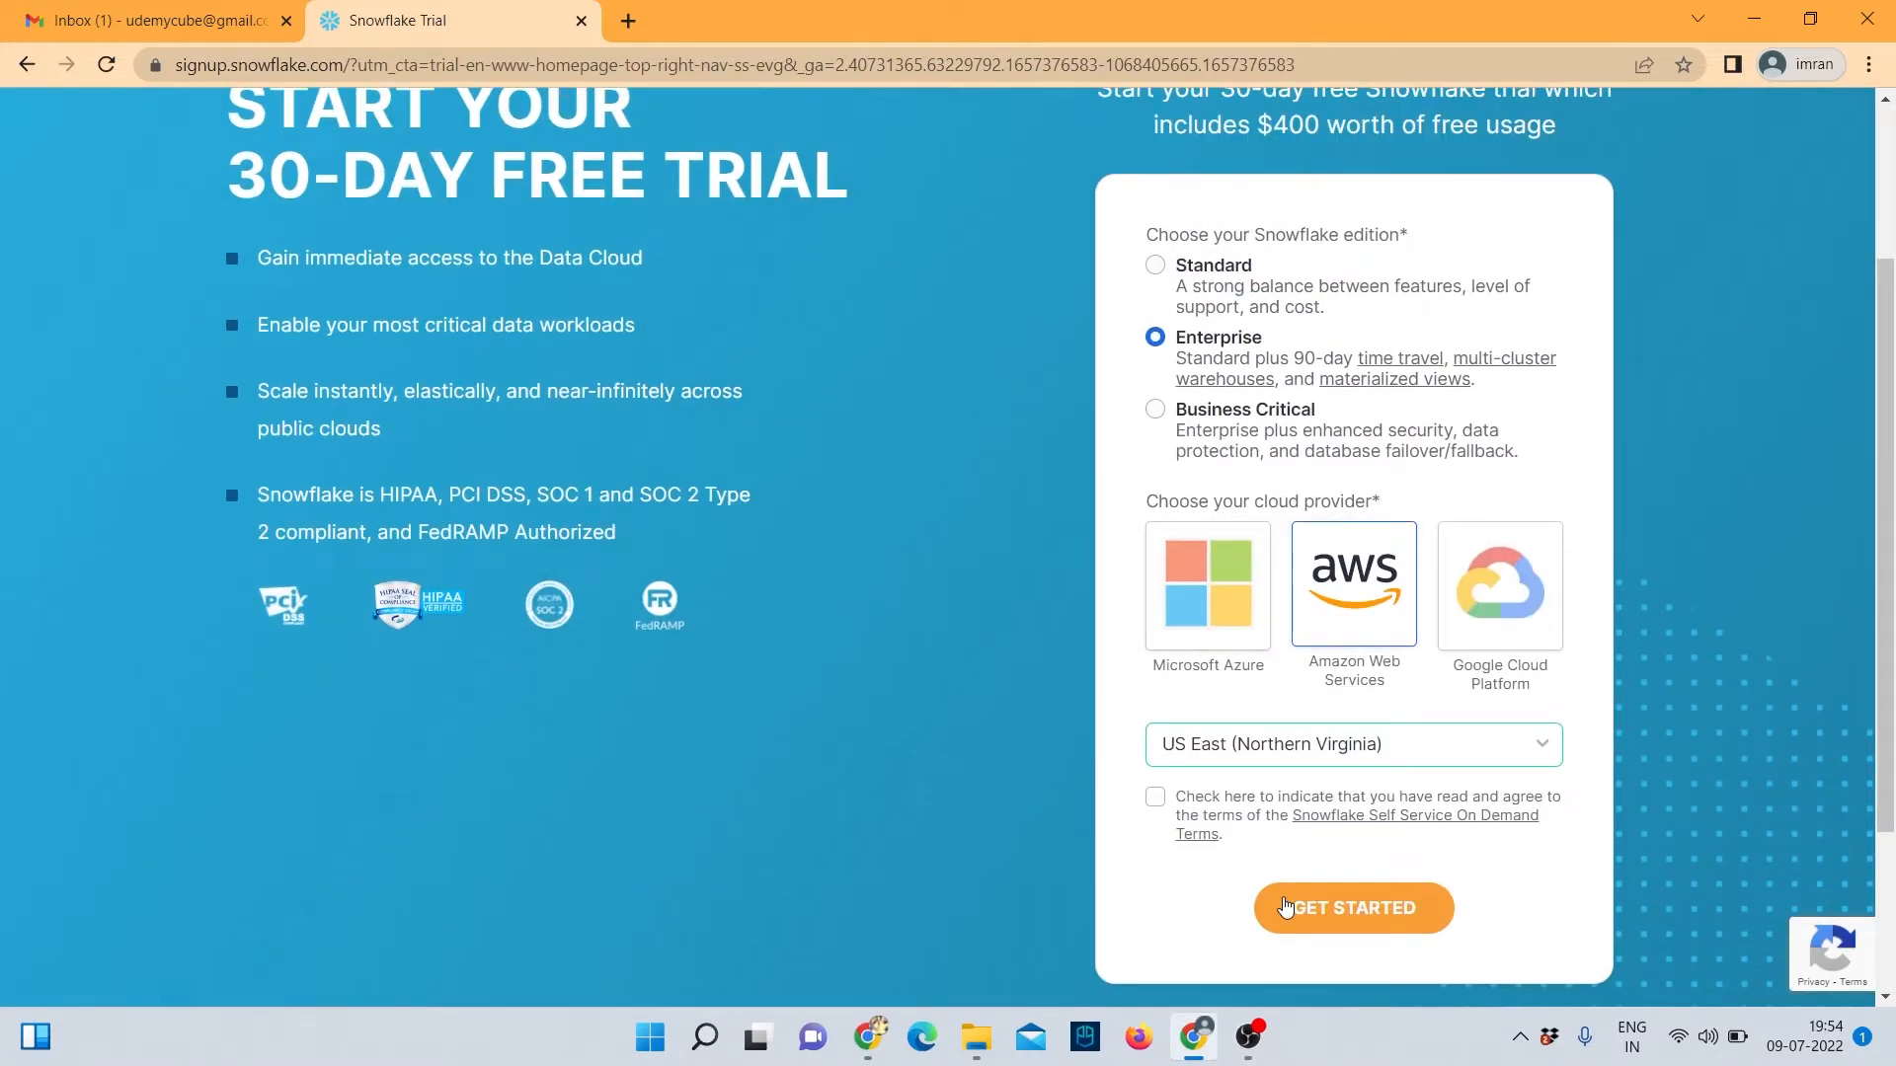
pyautogui.click(1155, 797)
# Submit the trial signup with GET STARTED, then go to the Gmail inbox.
pyautogui.click(1366, 918)
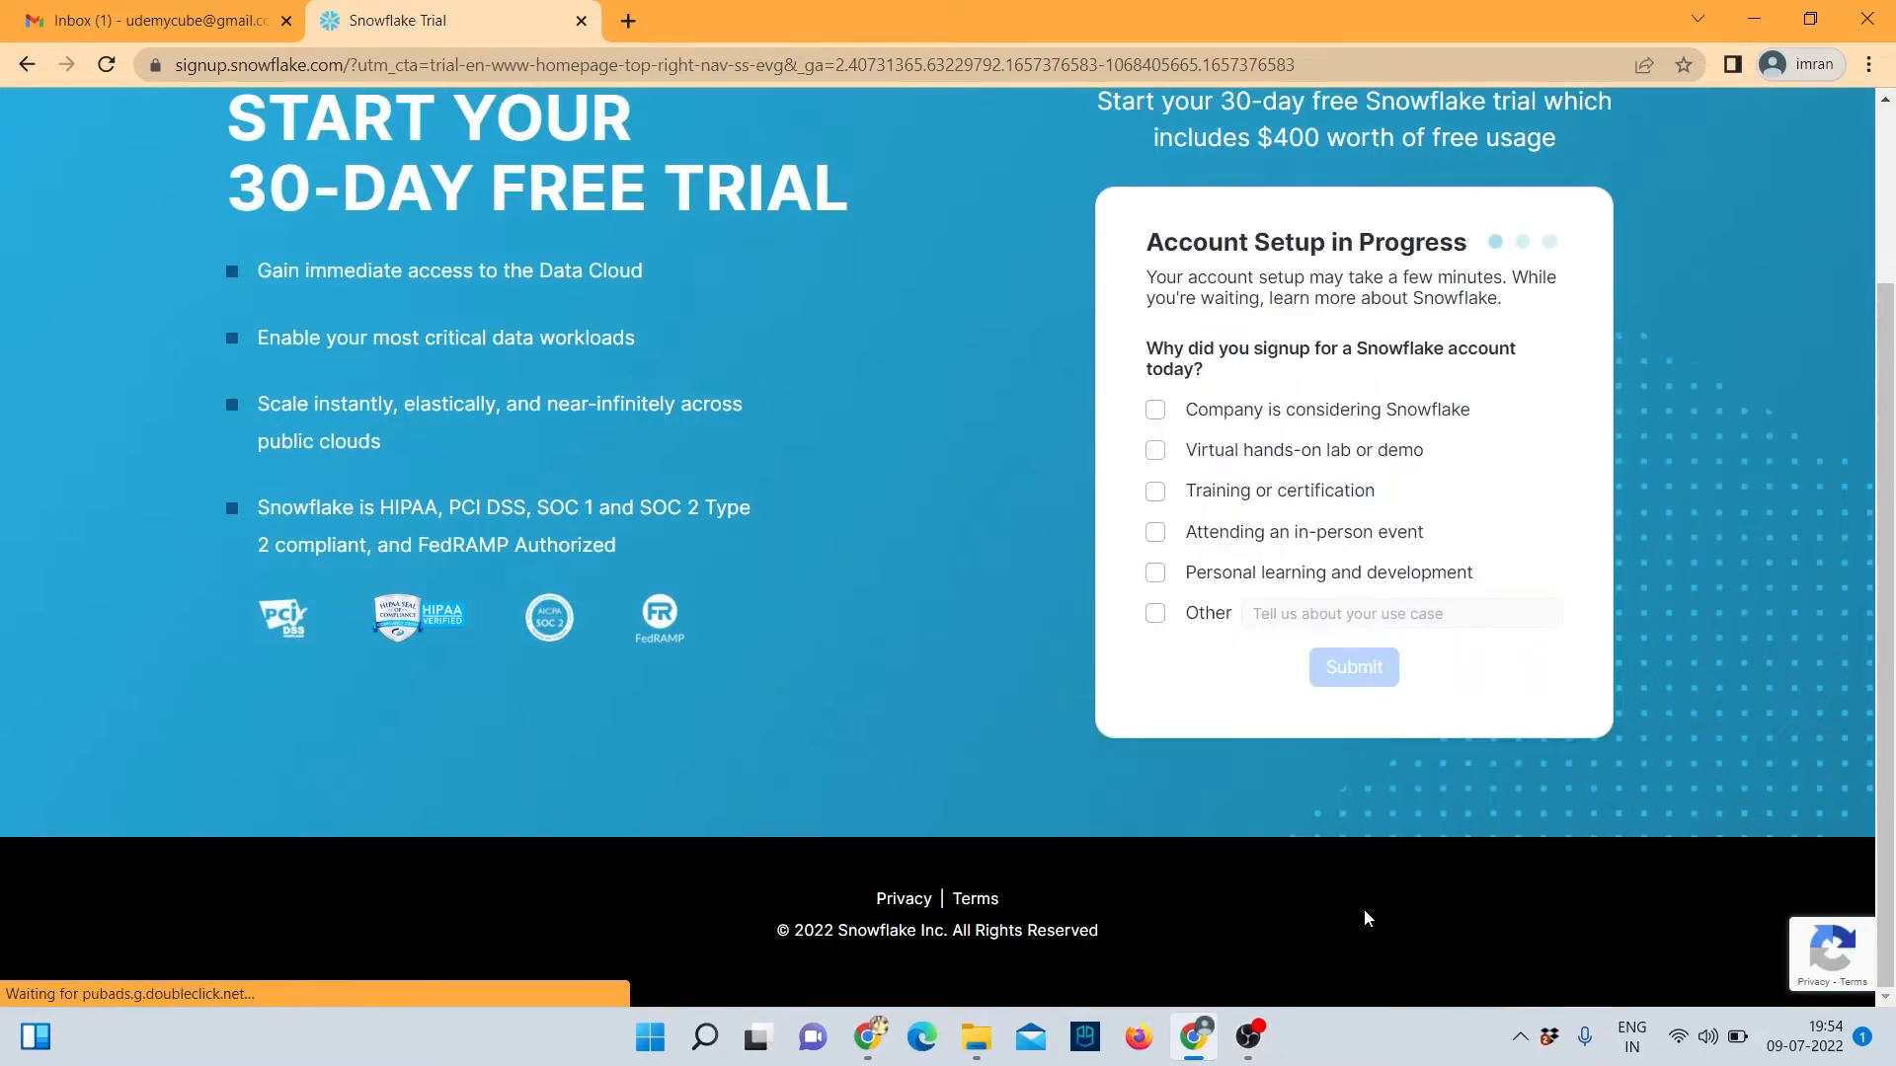
pyautogui.scroll(3, 1237, 791)
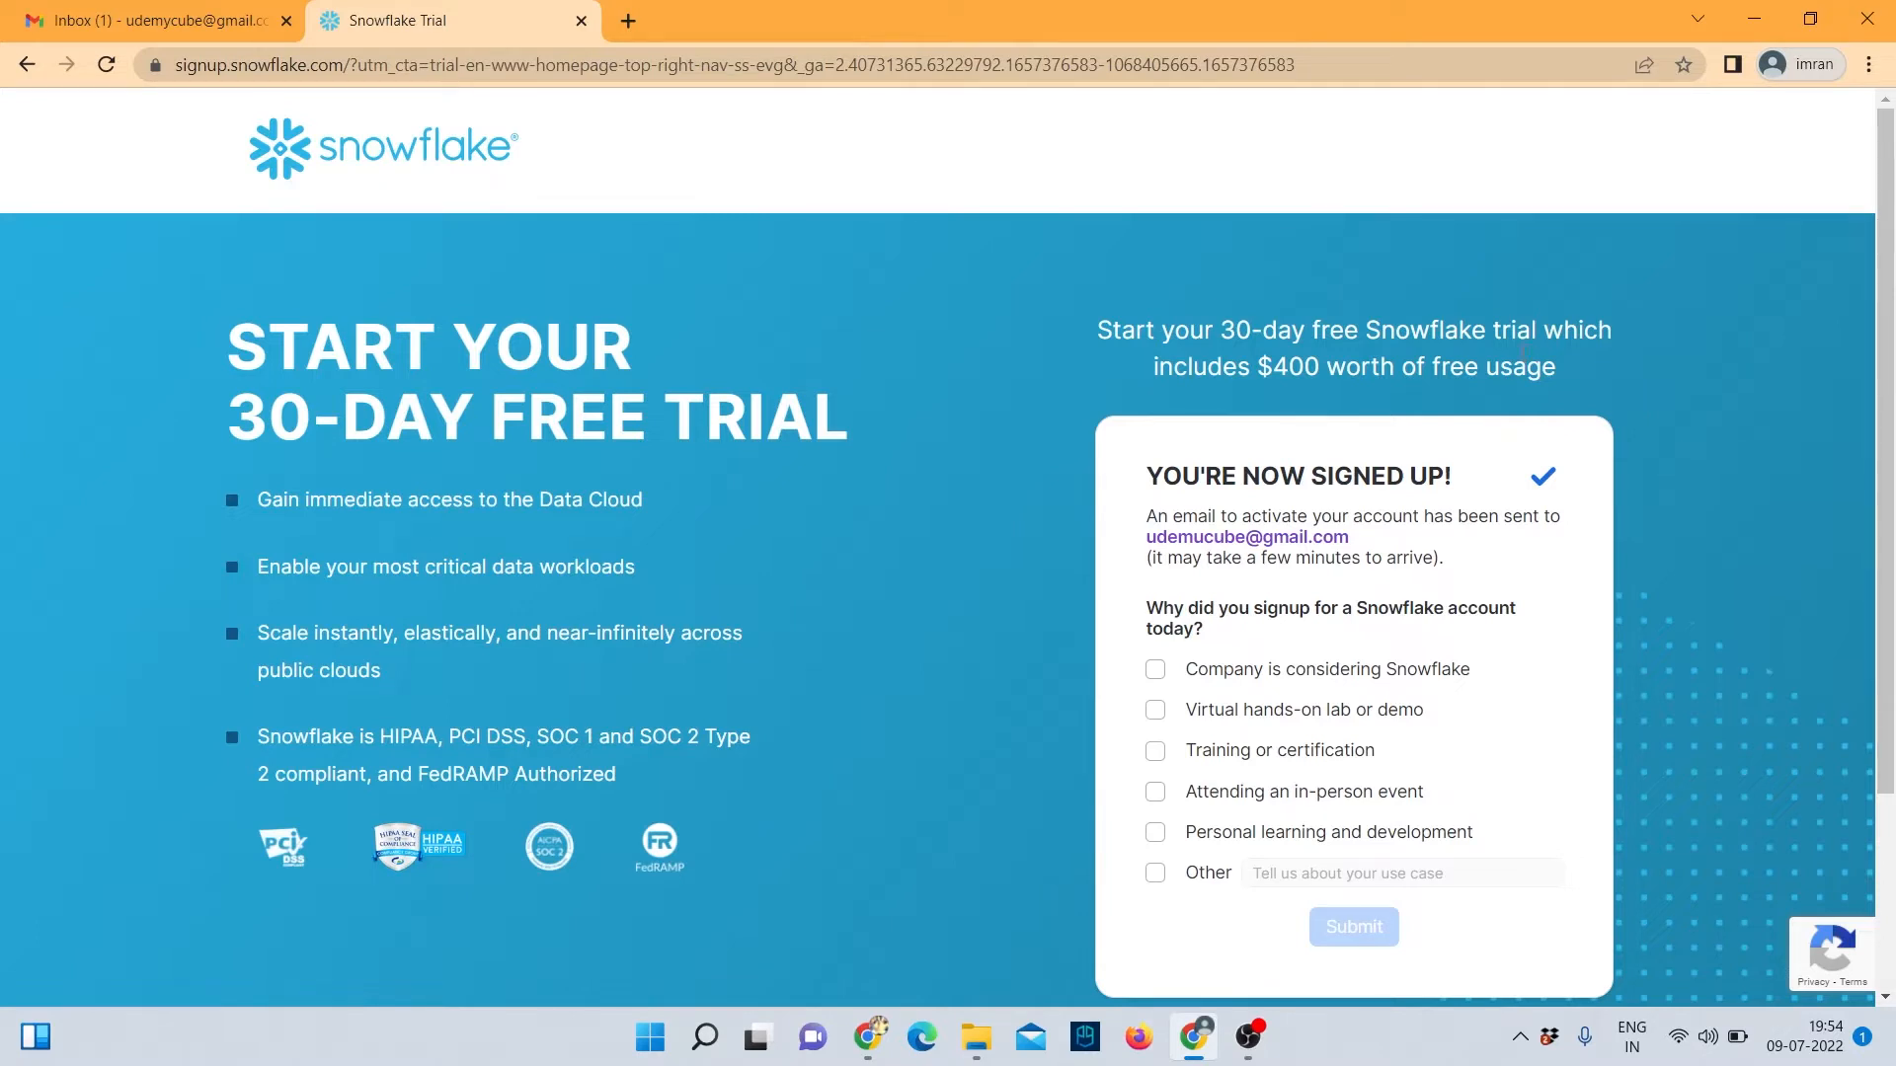
pyautogui.click(178, 21)
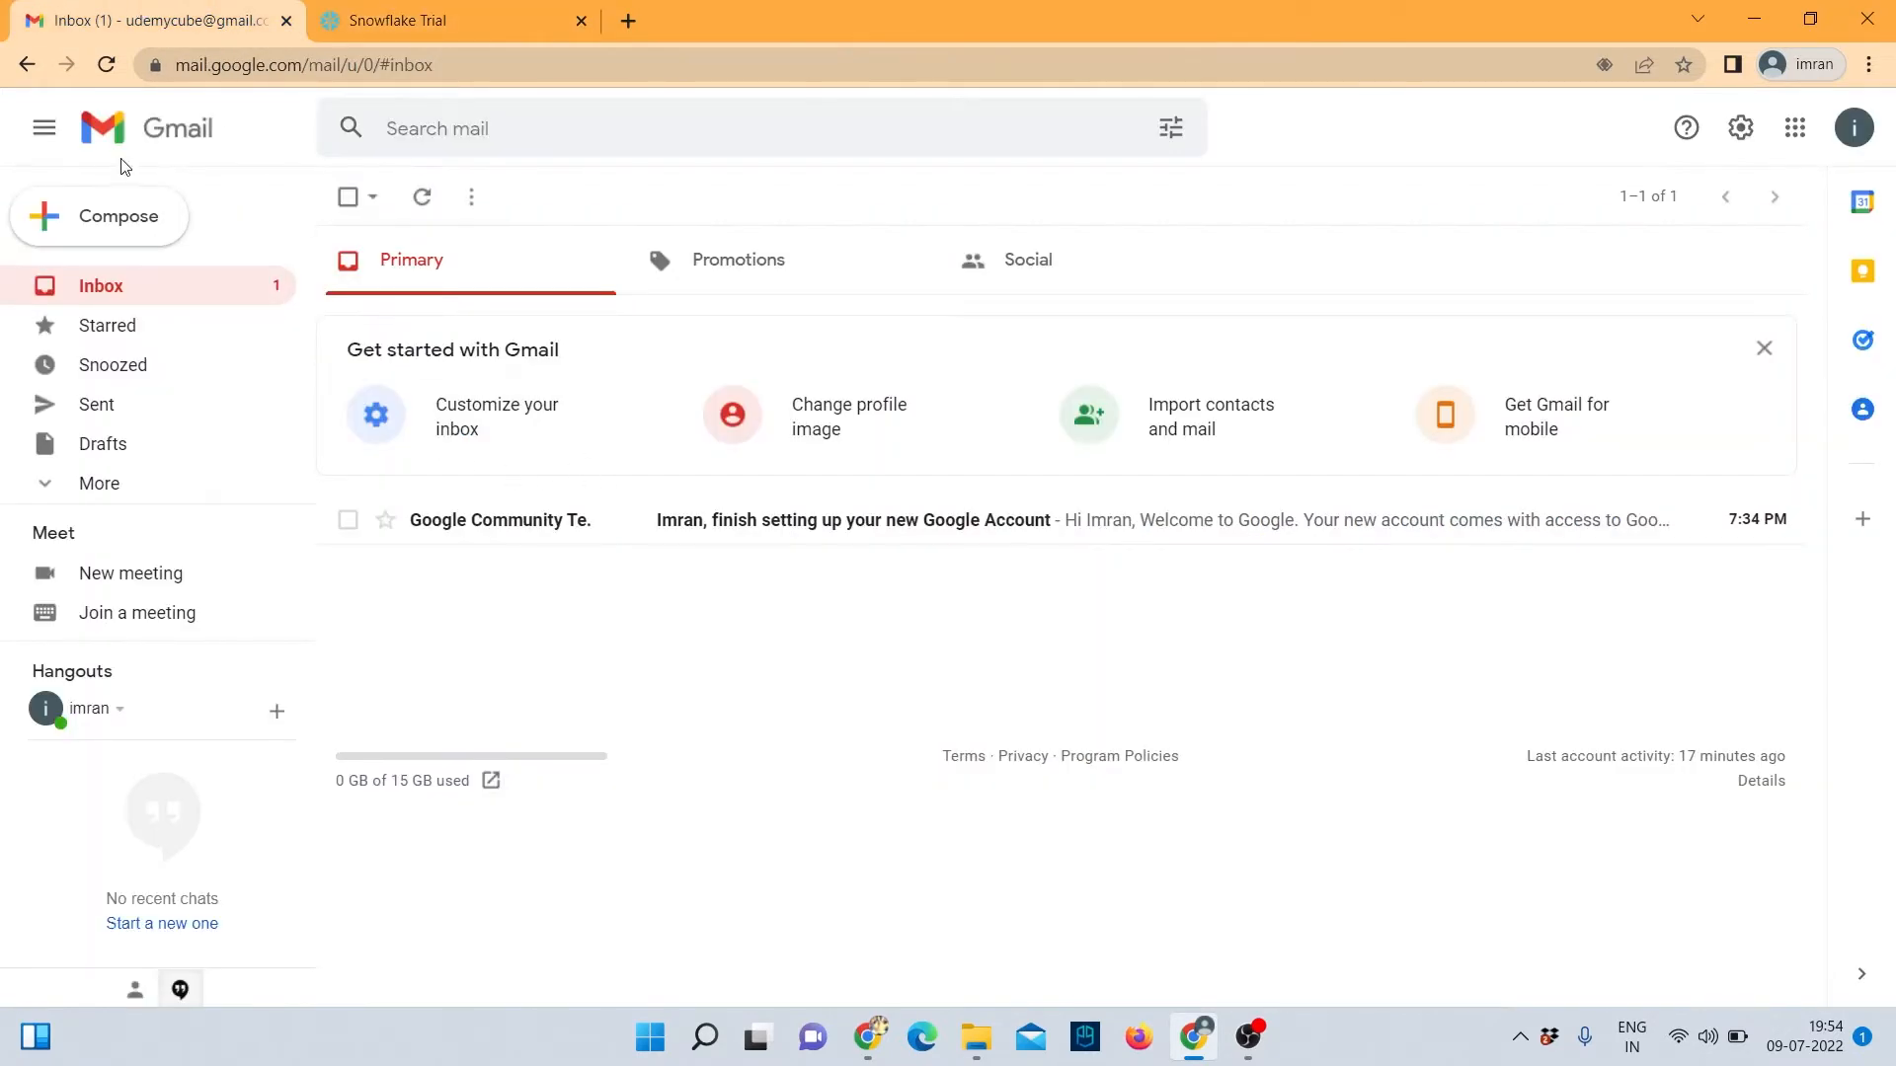
# Refresh the Gmail inbox for the activation mail, then recheck the Snowflake signup page.
pyautogui.click(105, 64)
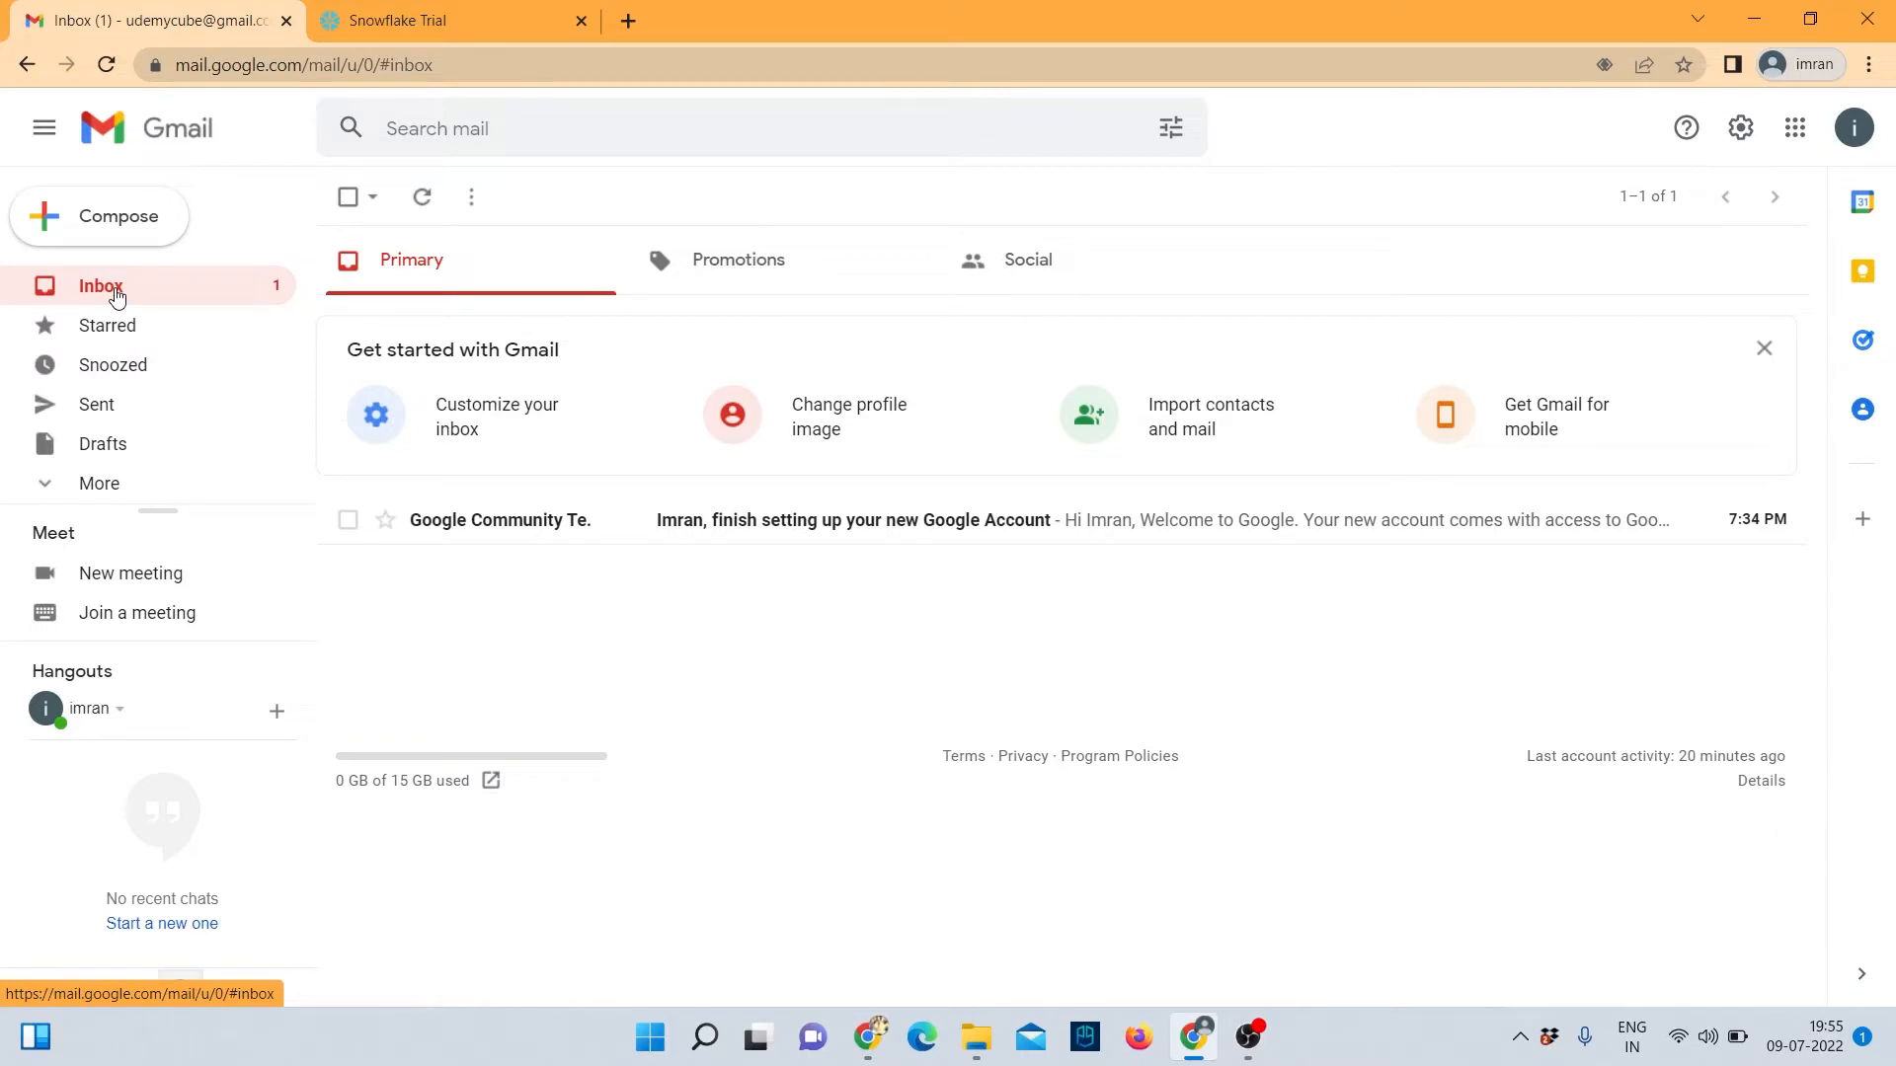
pyautogui.click(434, 18)
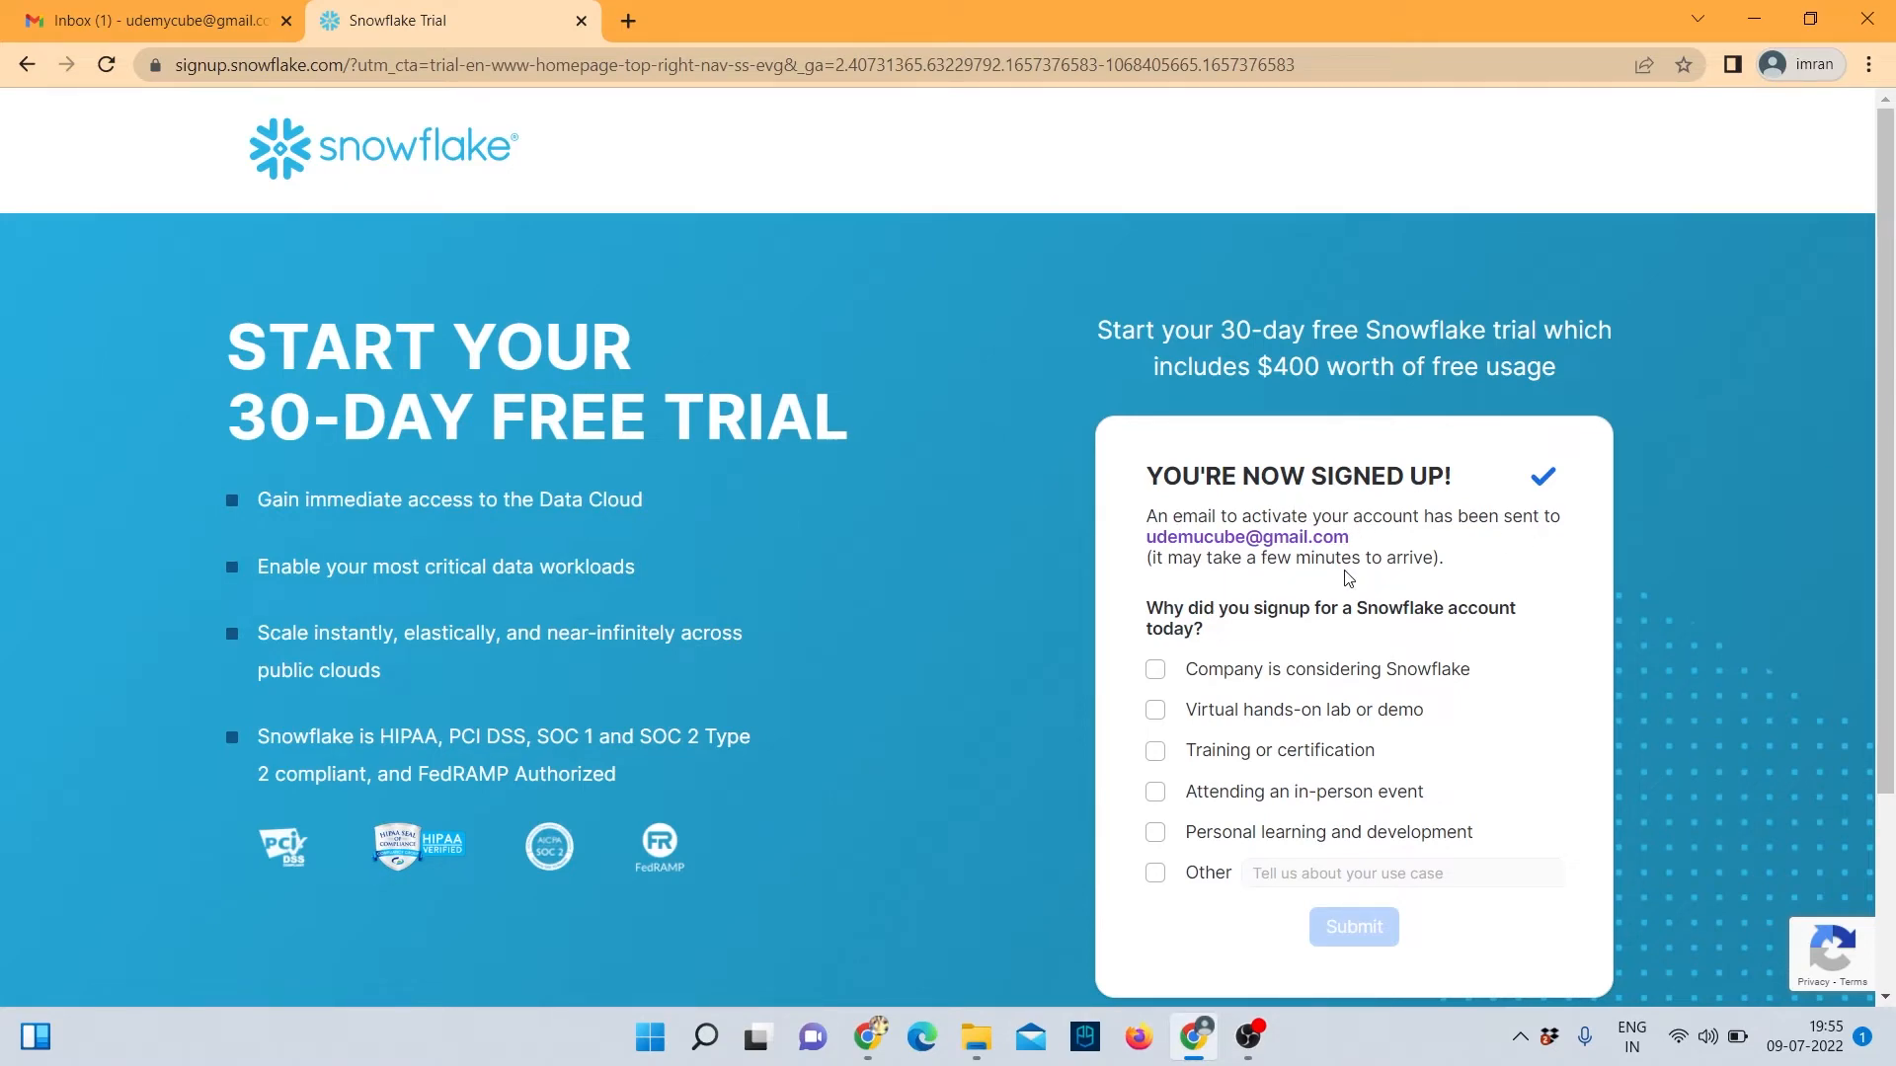
pyautogui.scroll(-3, 999, 541)
pyautogui.scroll(3, 990, 536)
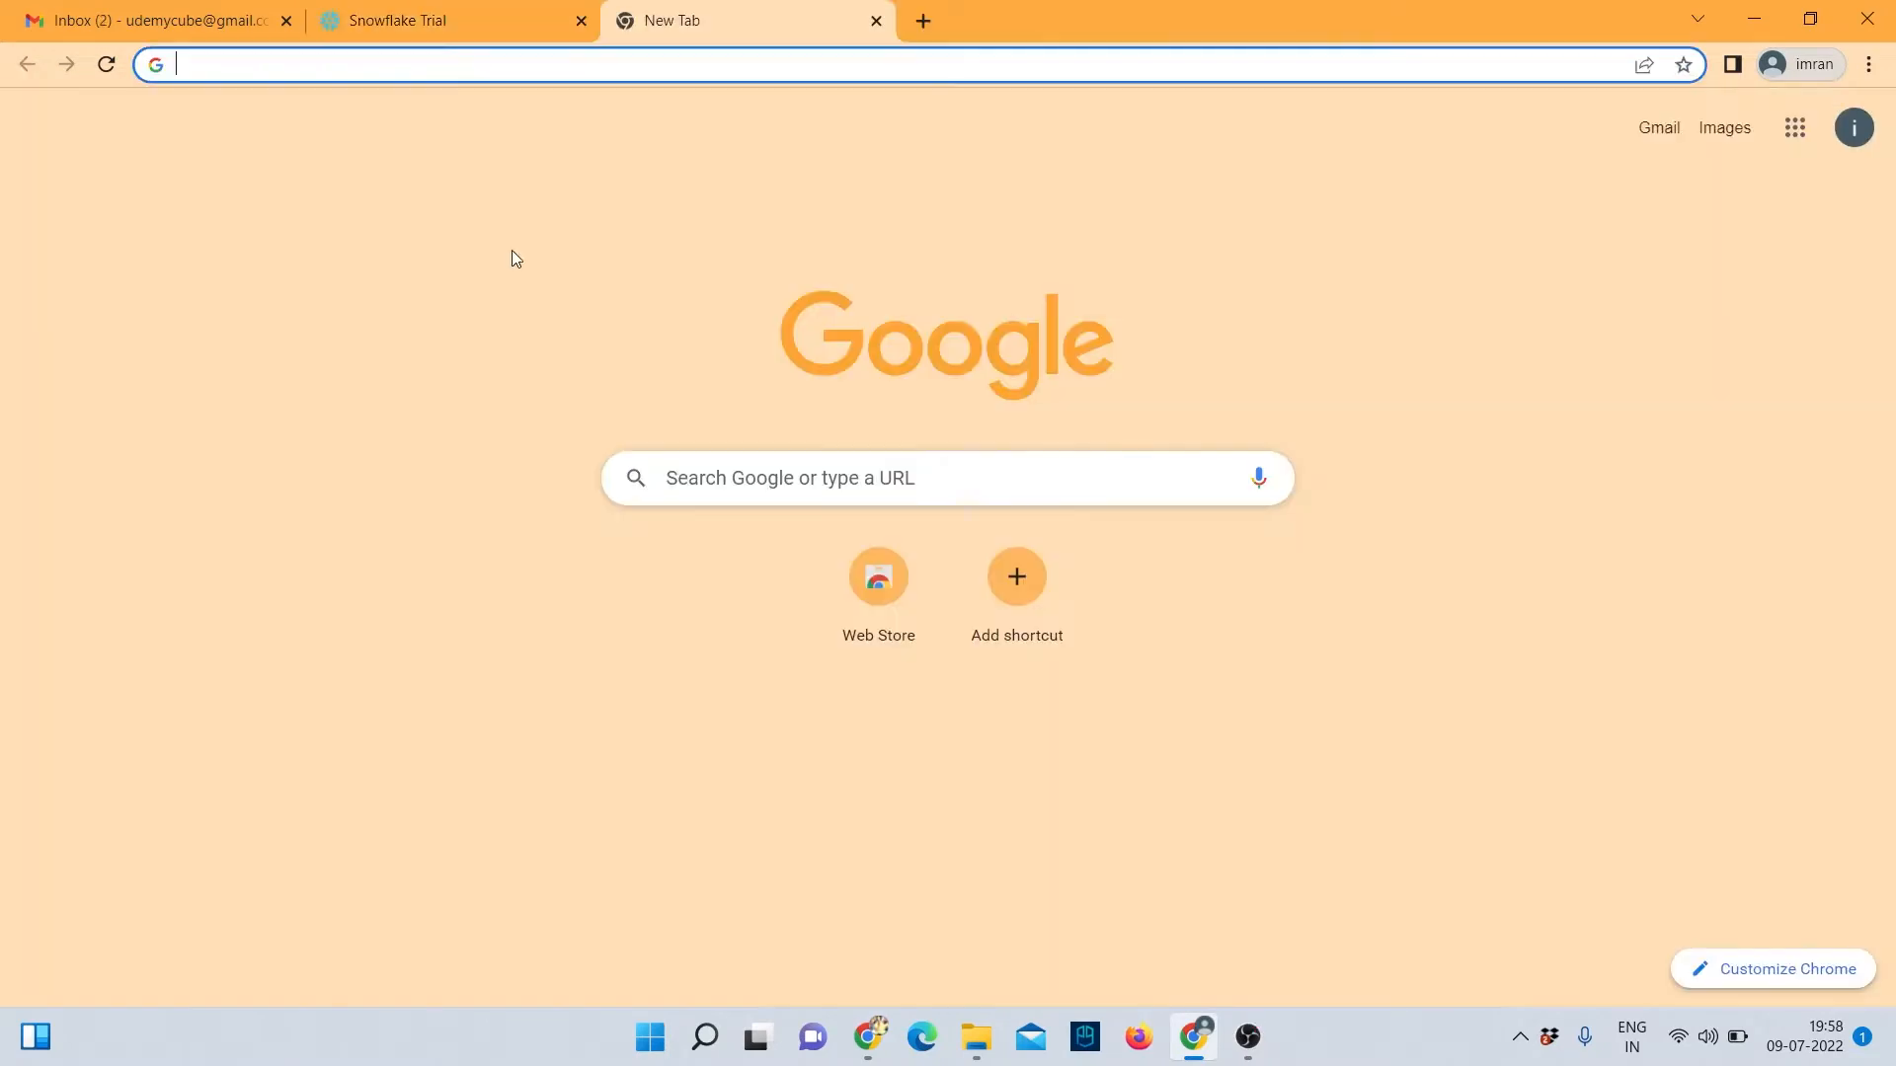
# Open the 'Activate Your Snowflake Account' email in Gmail and follow CLICK TO ACTIVATE.
pyautogui.hotkey('ctrl', 's')
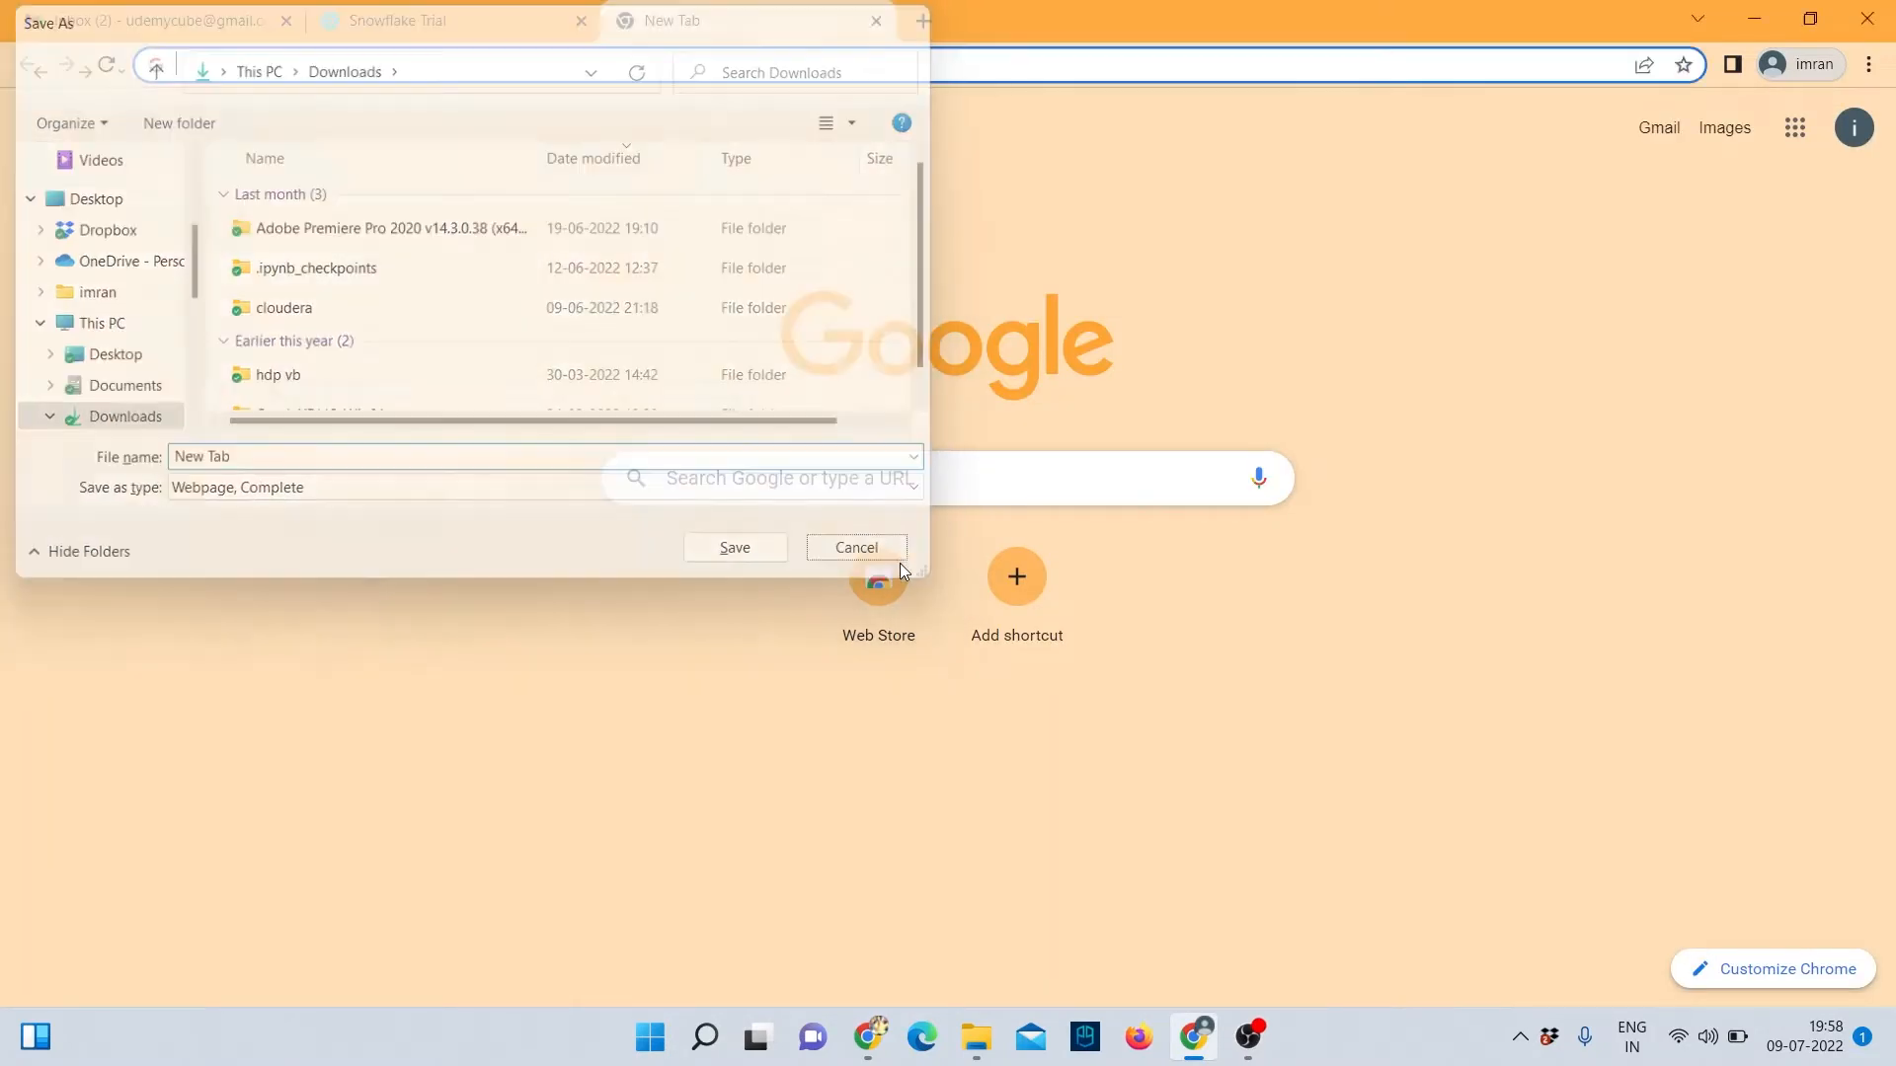
pyautogui.click(898, 563)
pyautogui.click(118, 20)
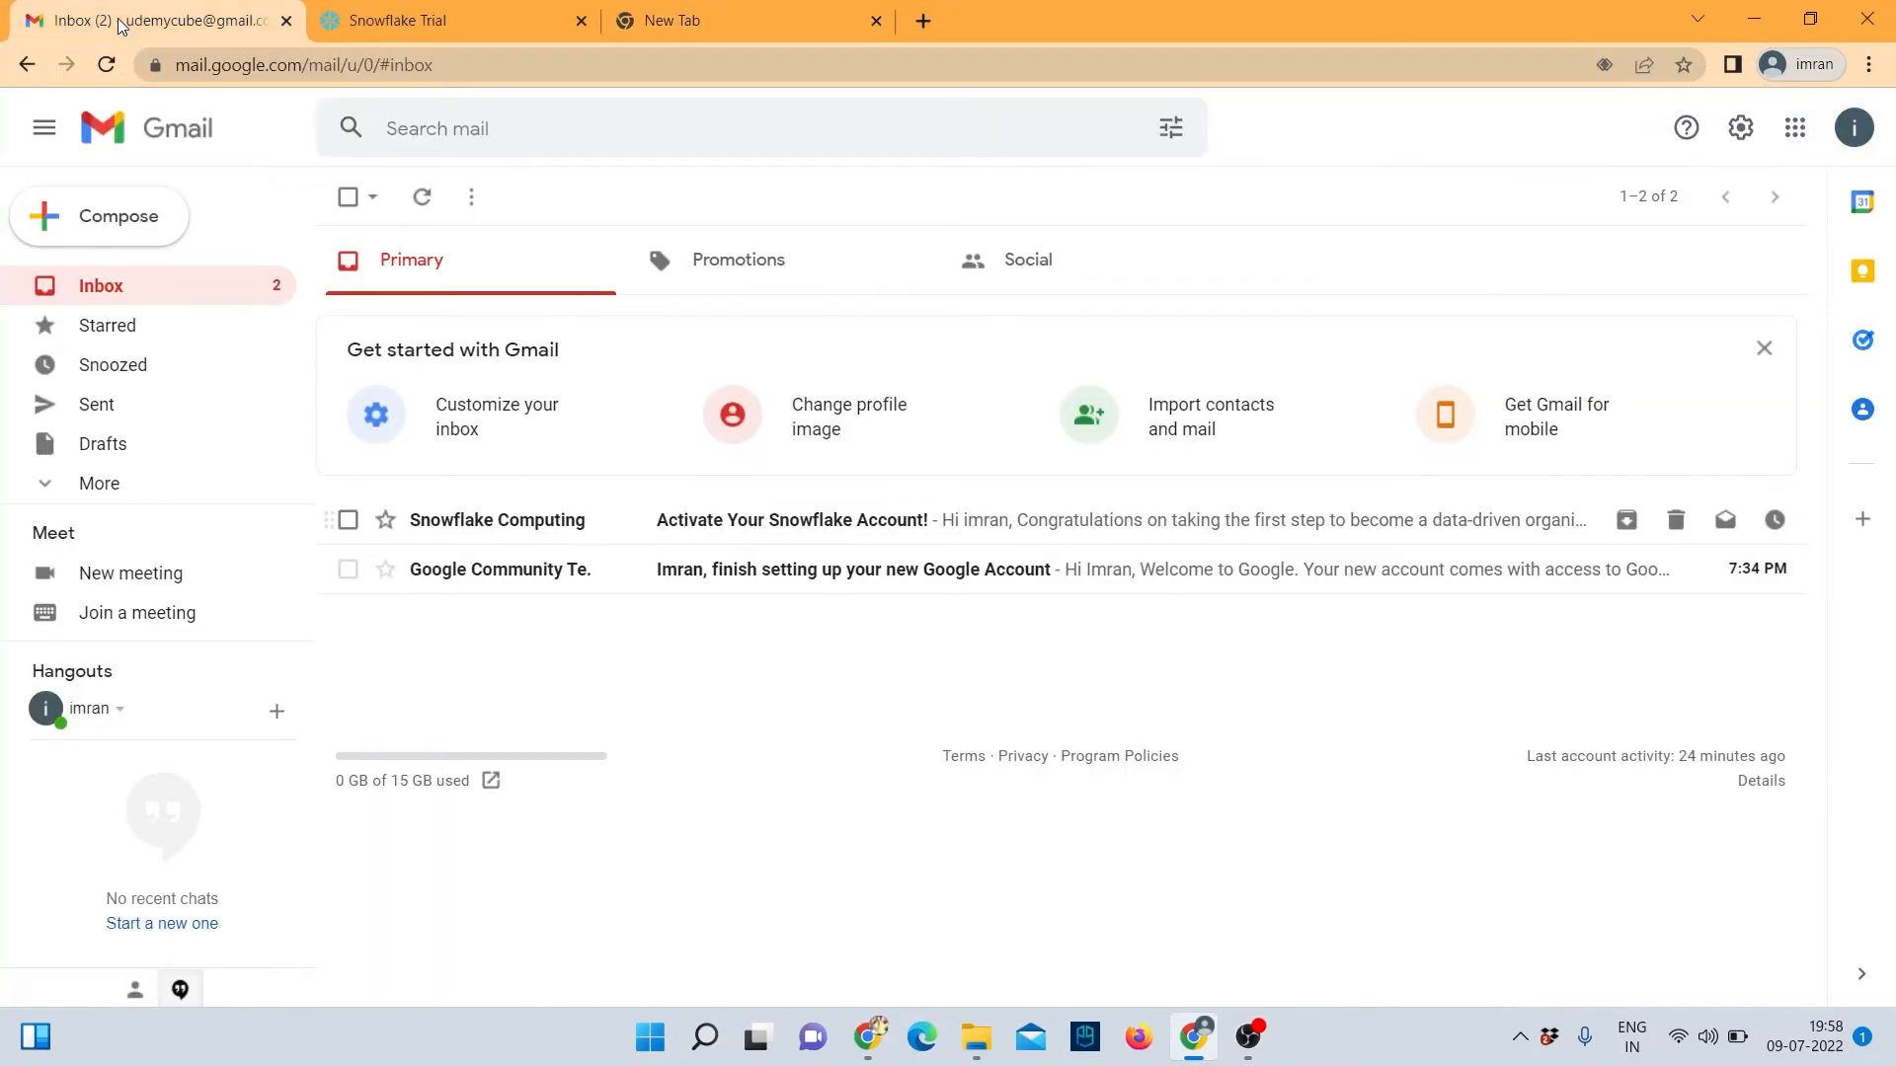
pyautogui.click(728, 536)
pyautogui.scroll(-1, 984, 568)
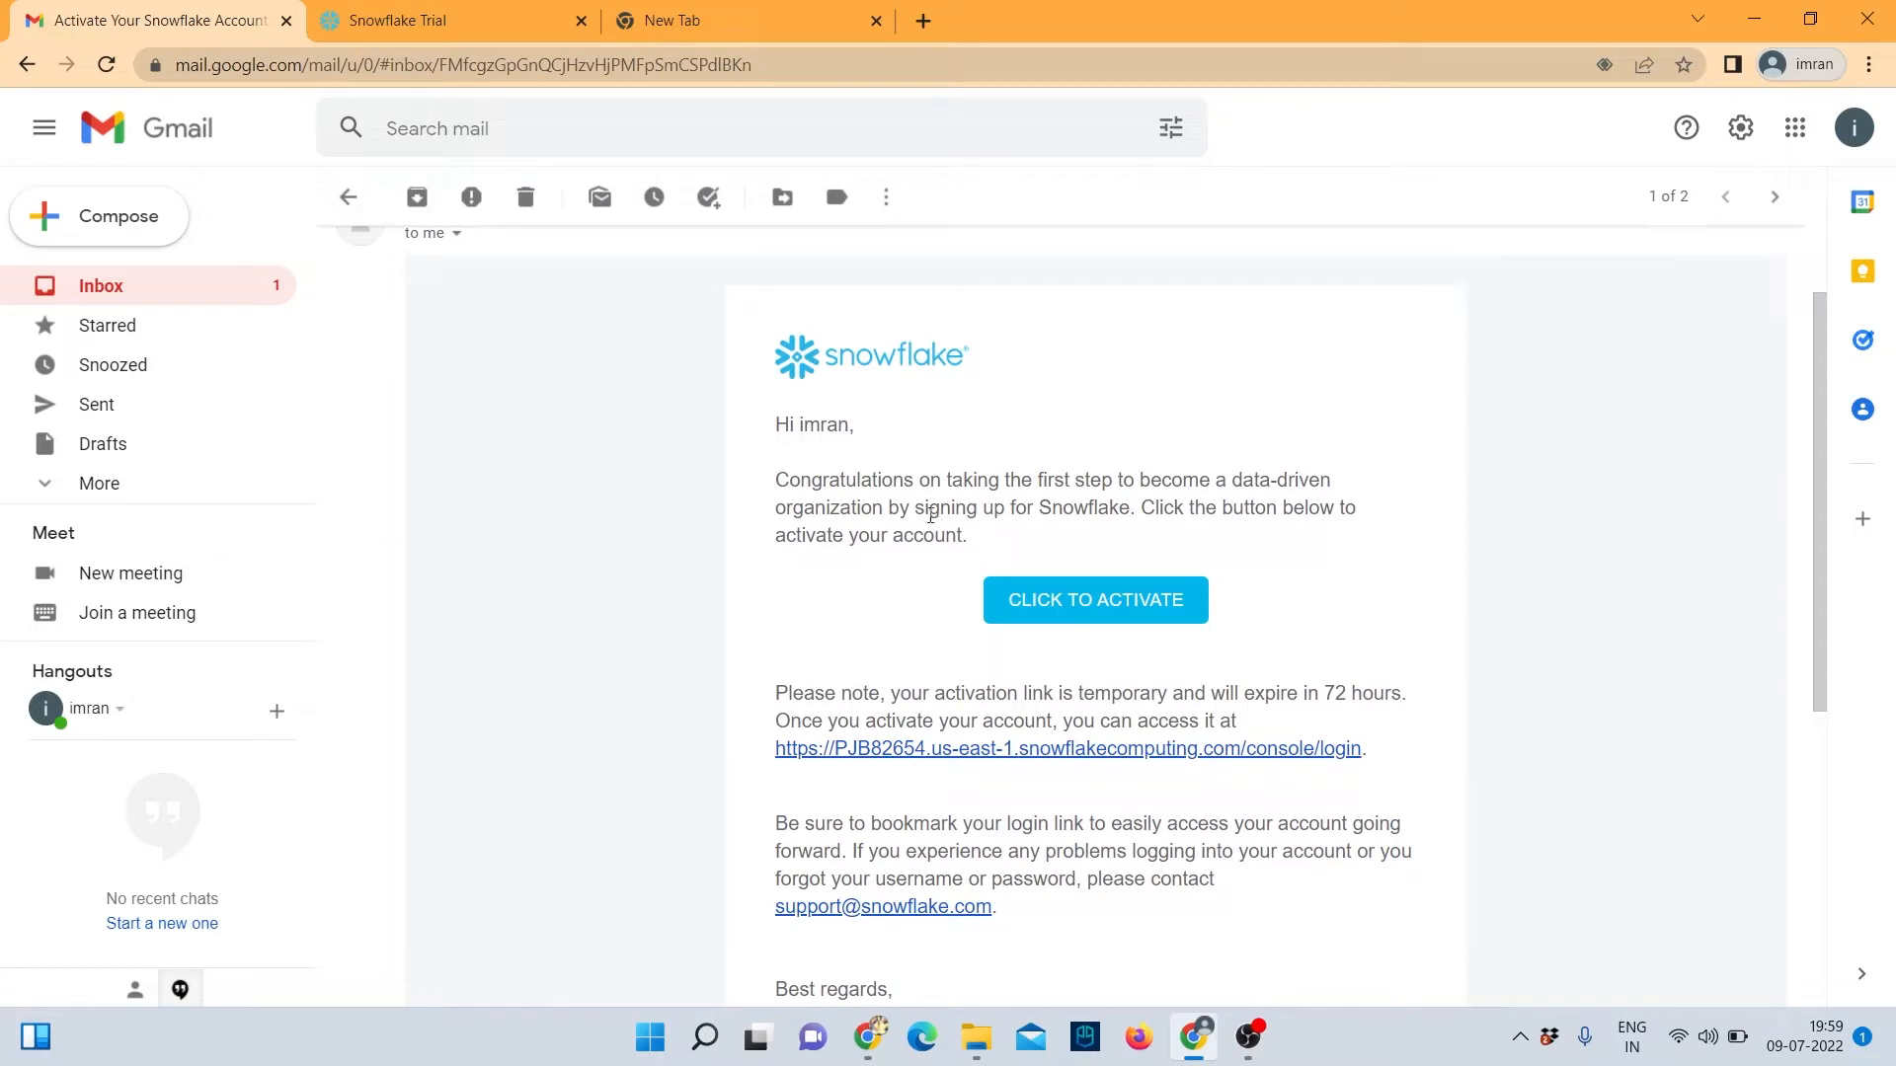
pyautogui.scroll(-1, 1185, 543)
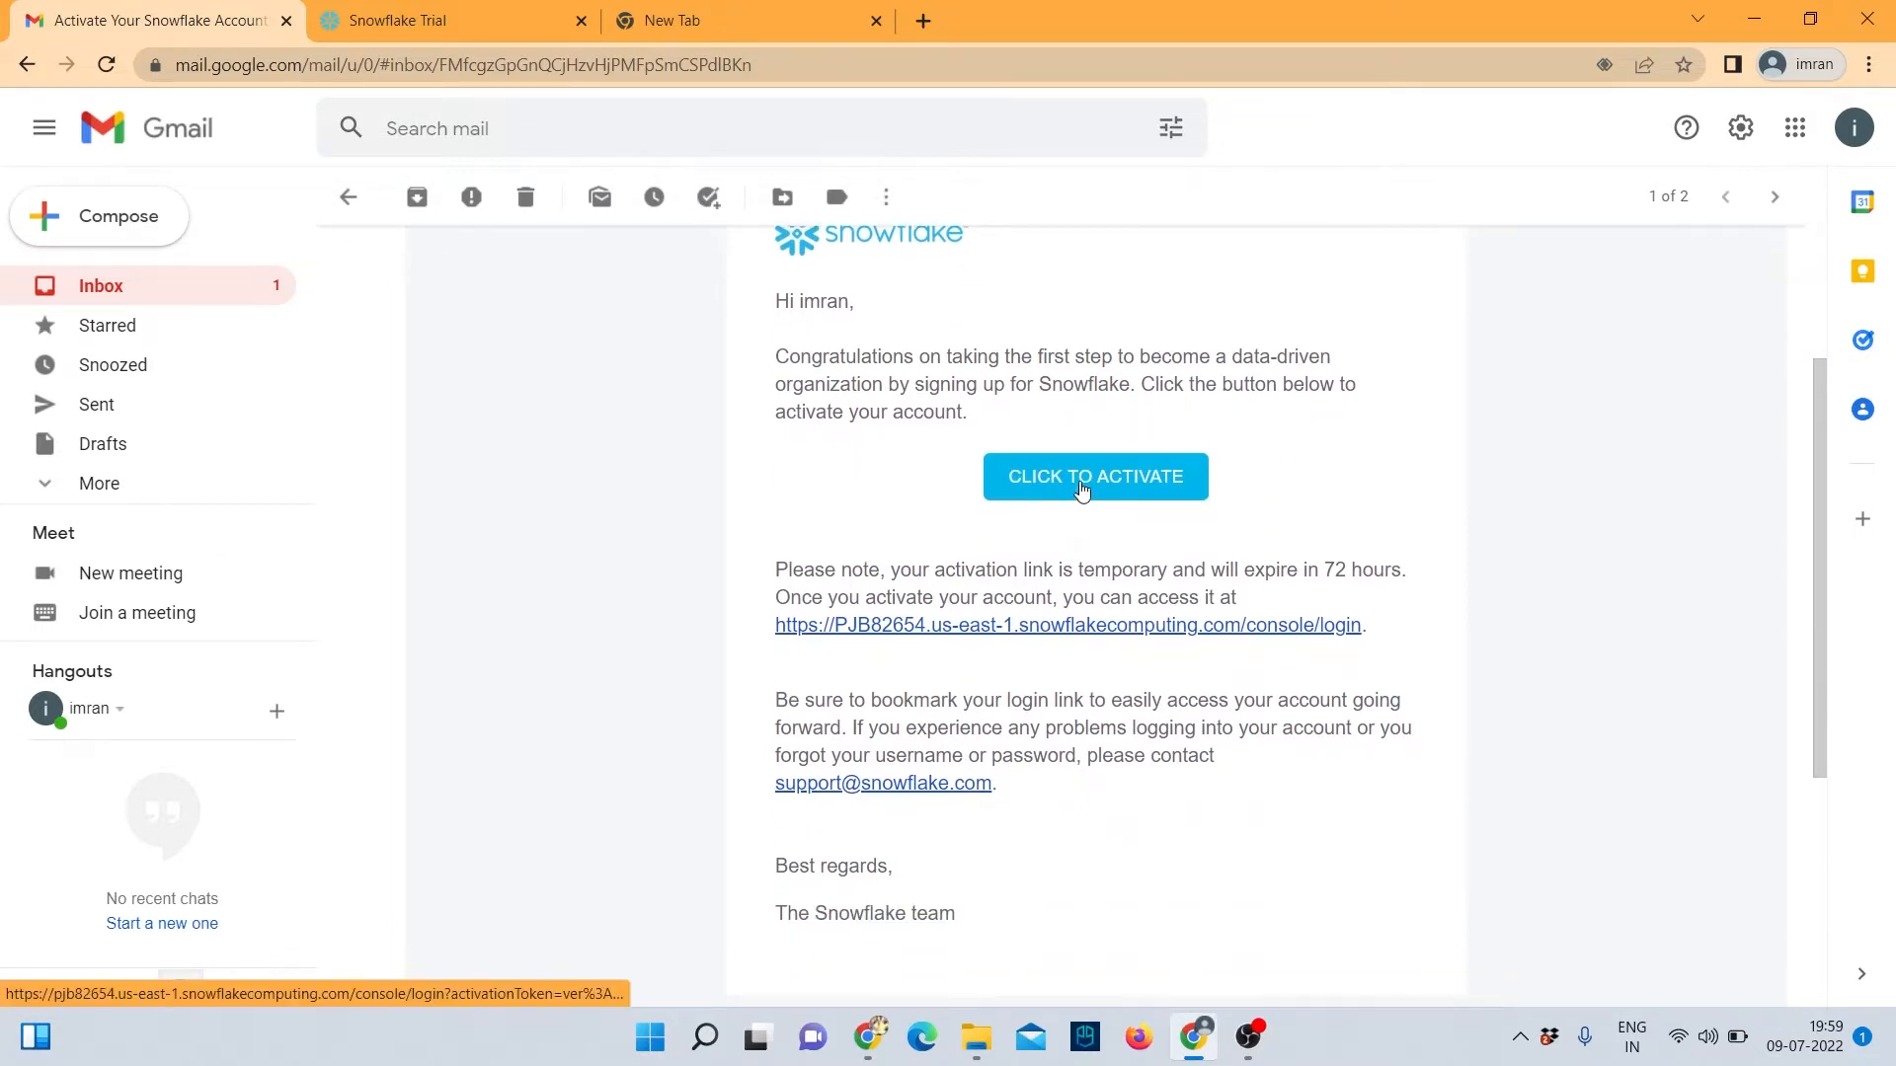
pyautogui.click(1083, 484)
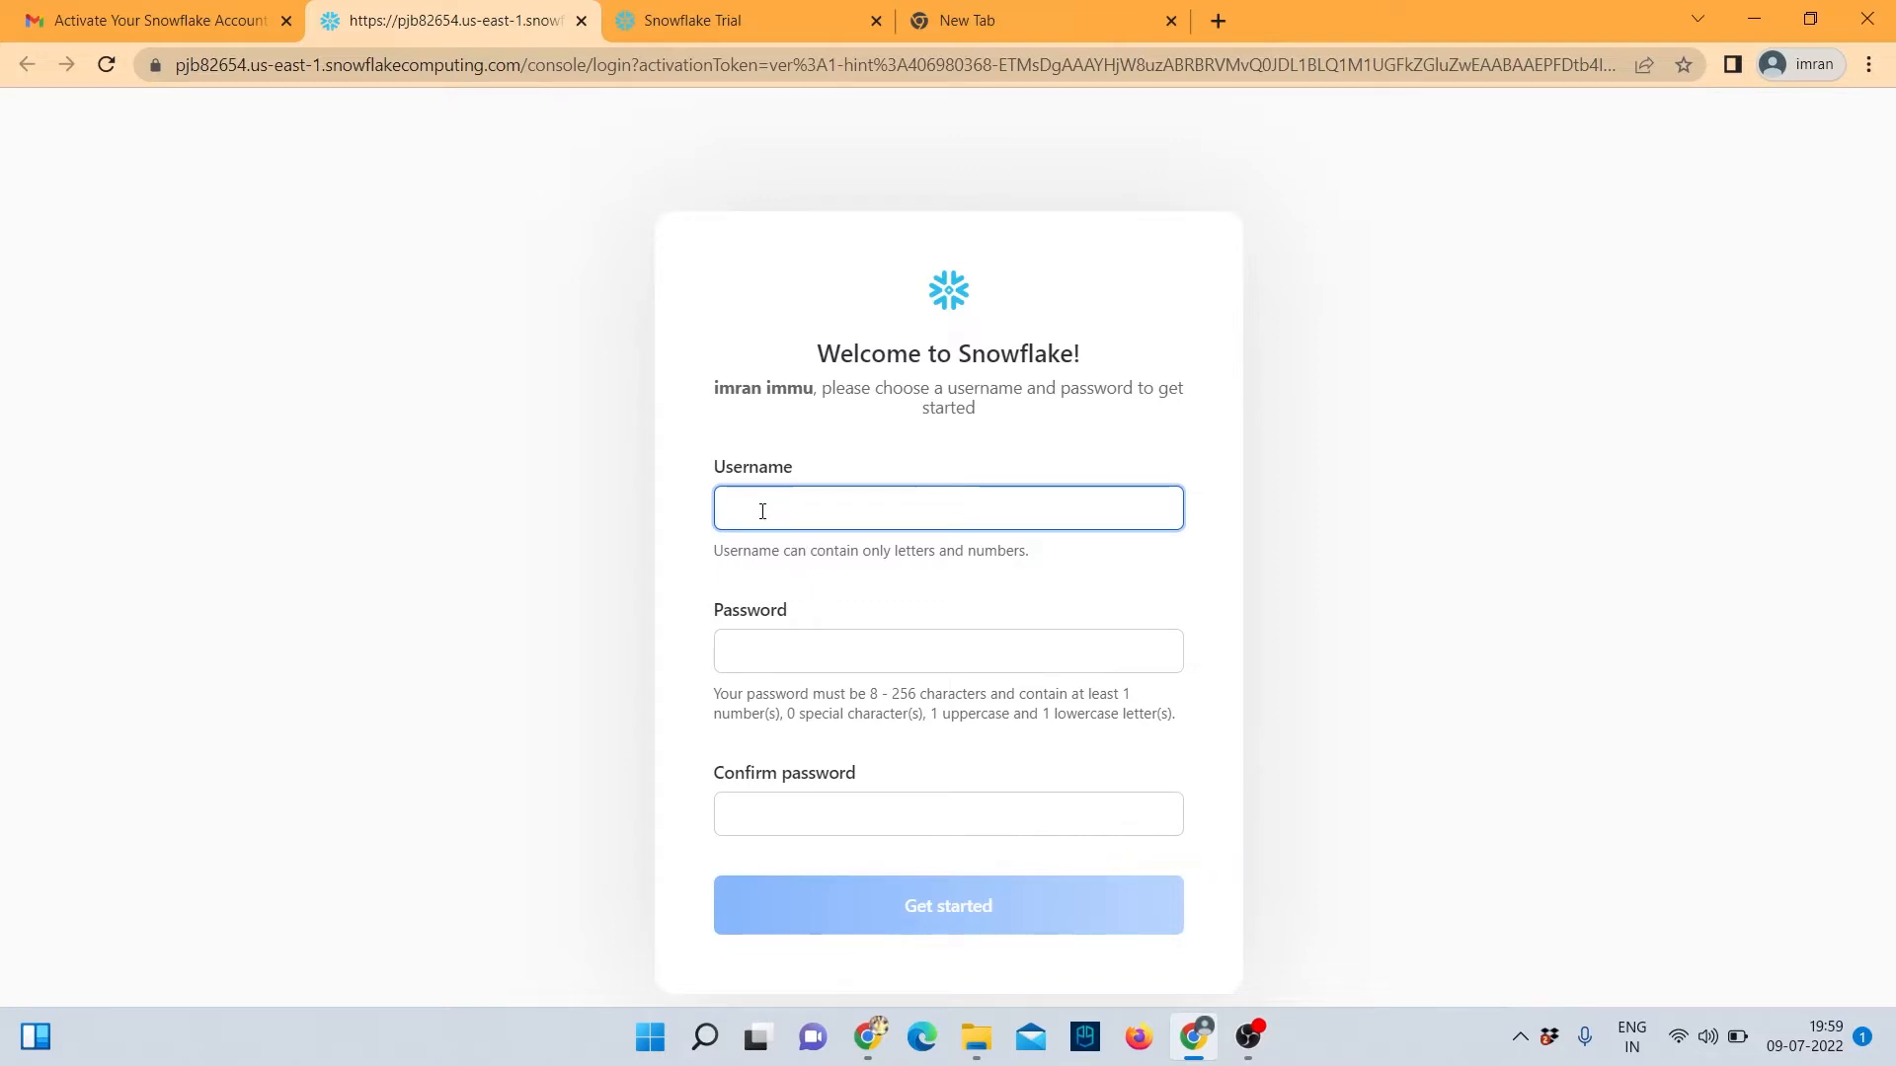
# Enter a username, type and confirm the account password, and submit with Get started.
pyautogui.write('udemycube')
pyautogui.click(808, 651)
pyautogui.press('capslock')
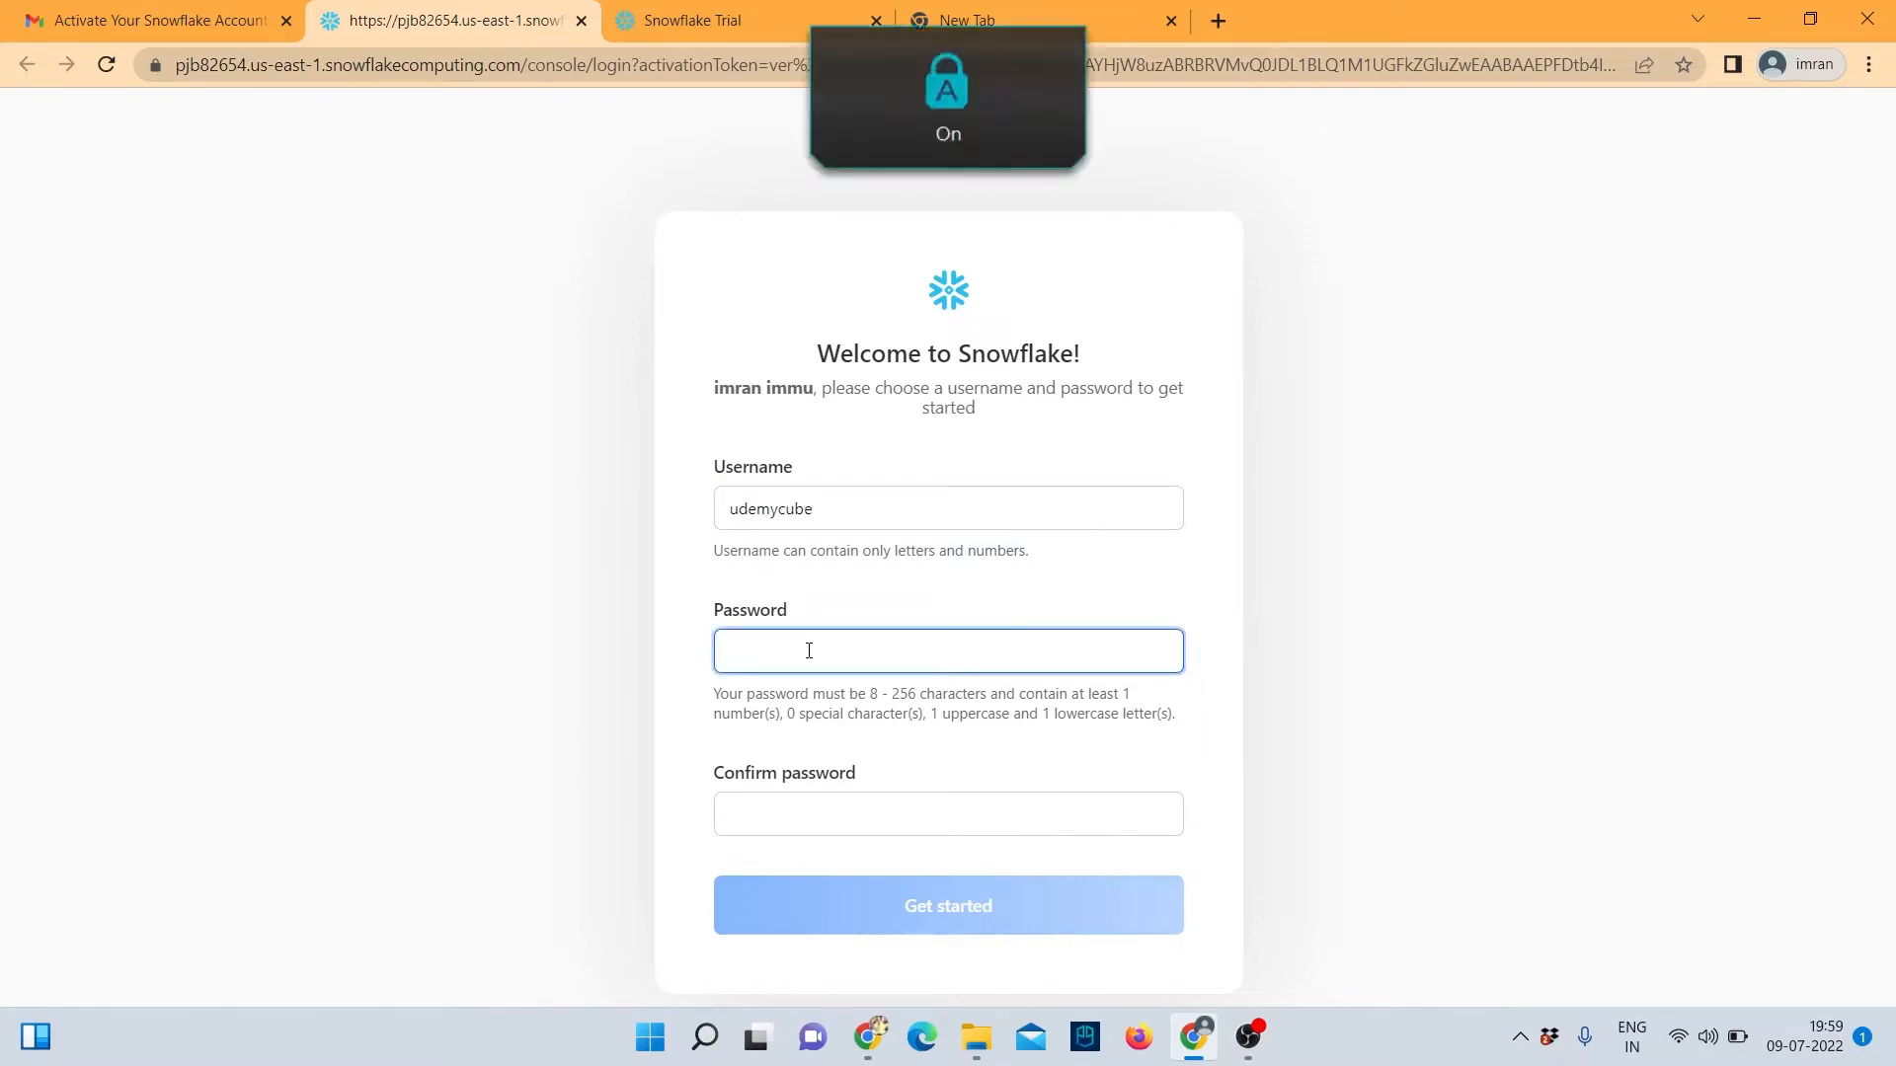
pyautogui.write('•••')
pyautogui.press('capslock')
pyautogui.write('•')
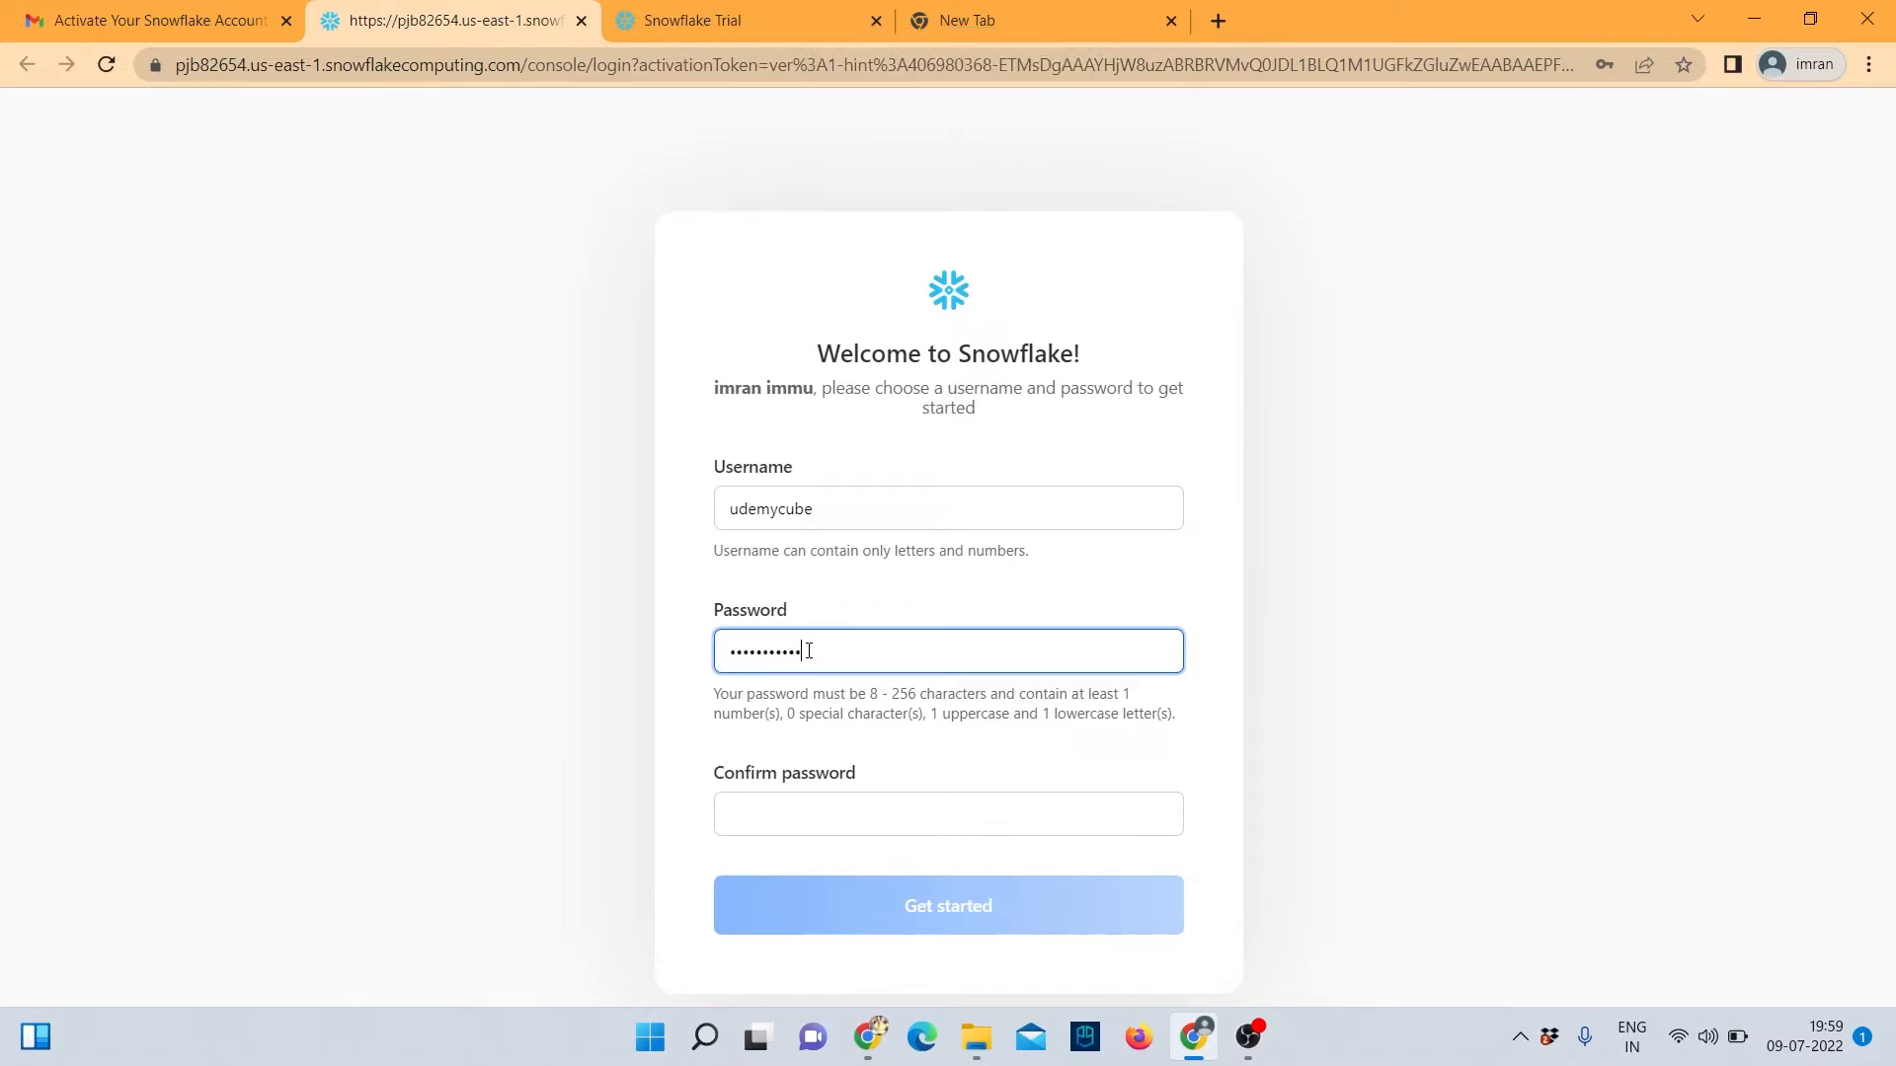
pyautogui.click(828, 809)
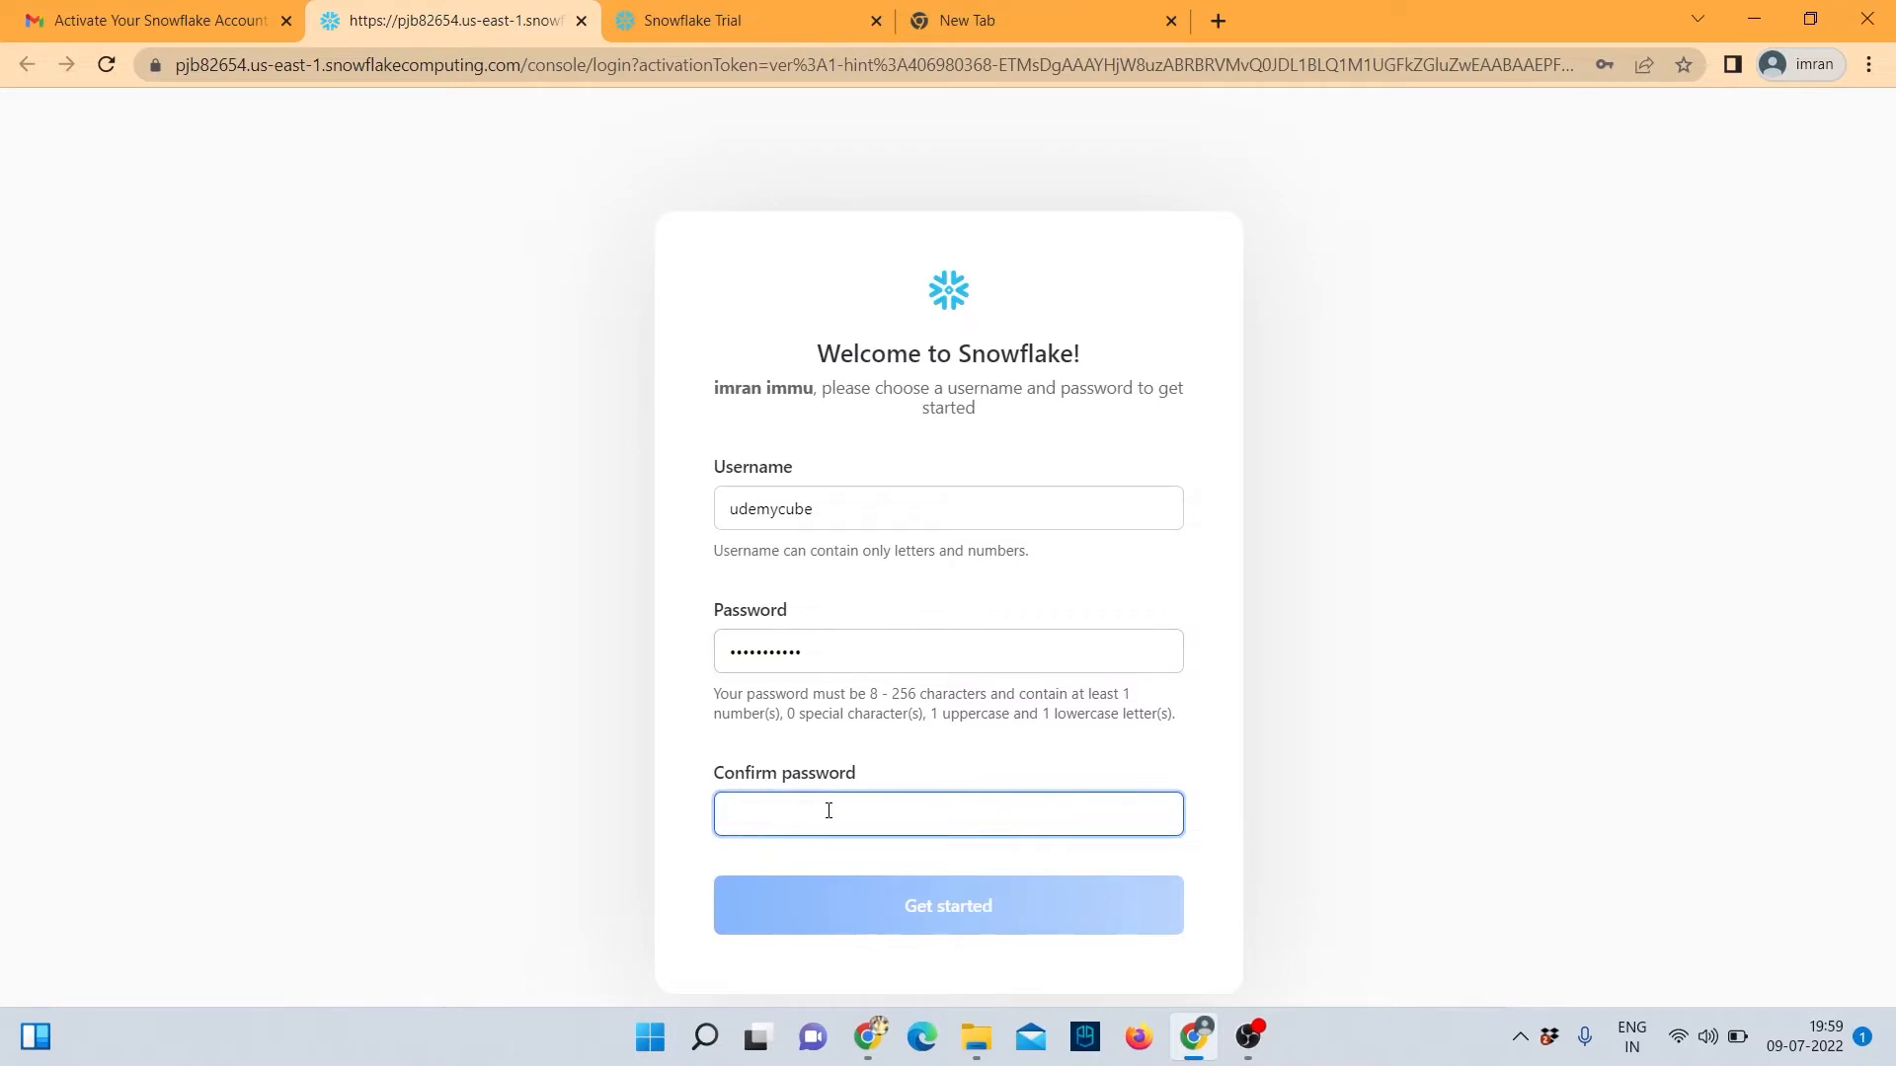
pyautogui.press('capslock')
pyautogui.write('•••')
pyautogui.press('capslock')
pyautogui.write('••')
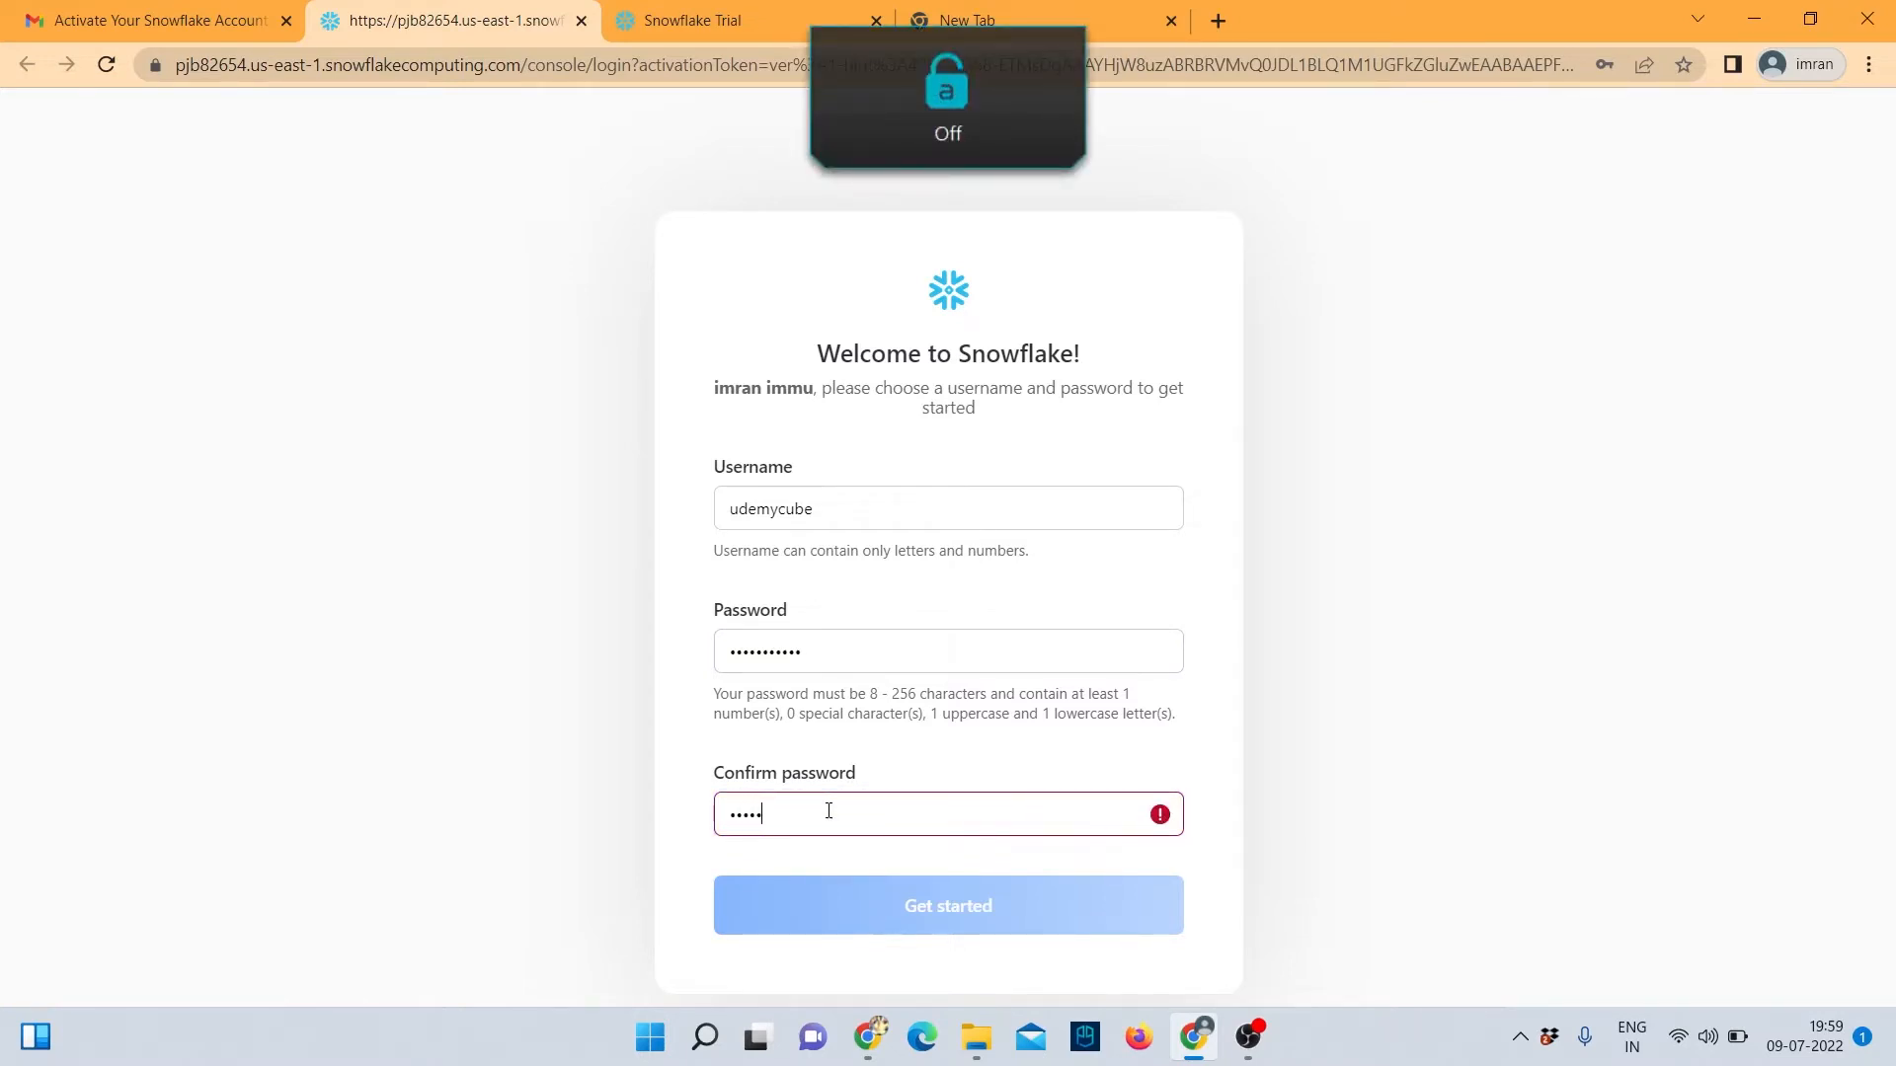
pyautogui.write('•••••')
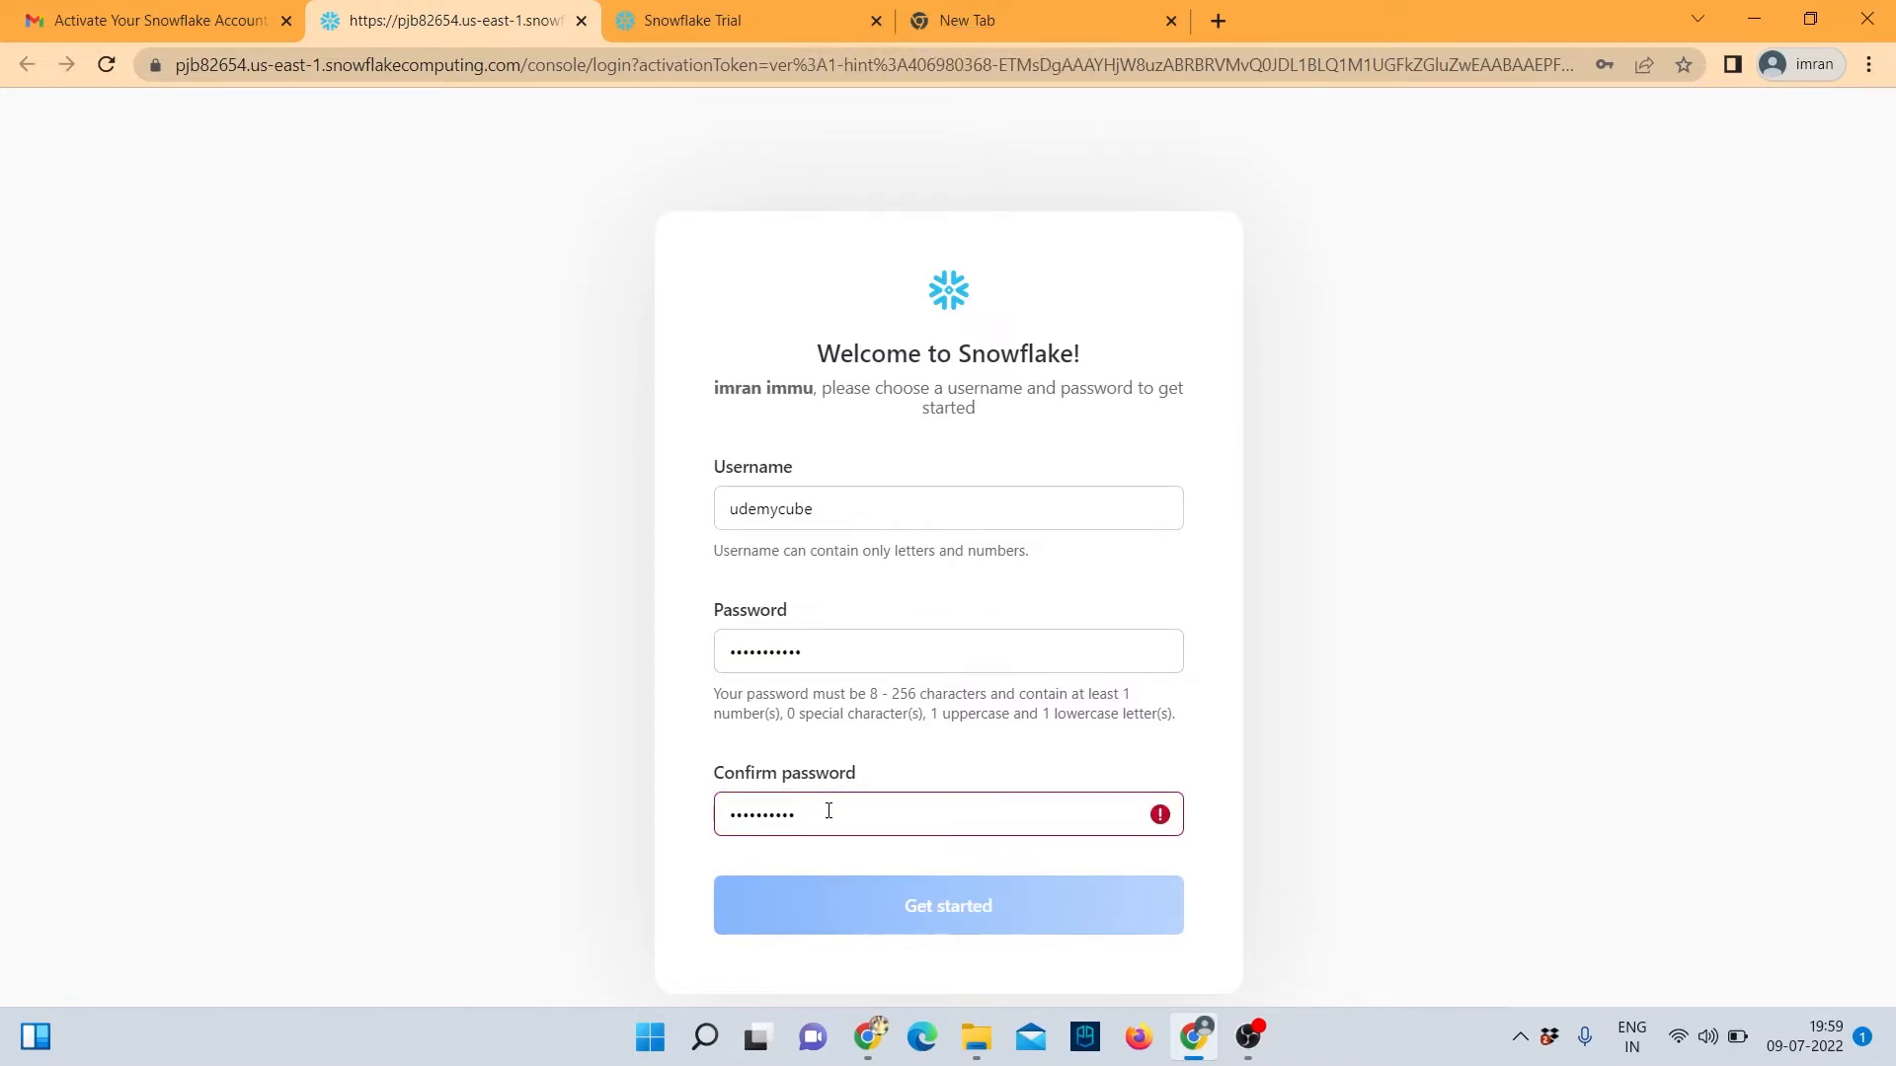
pyautogui.write('•')
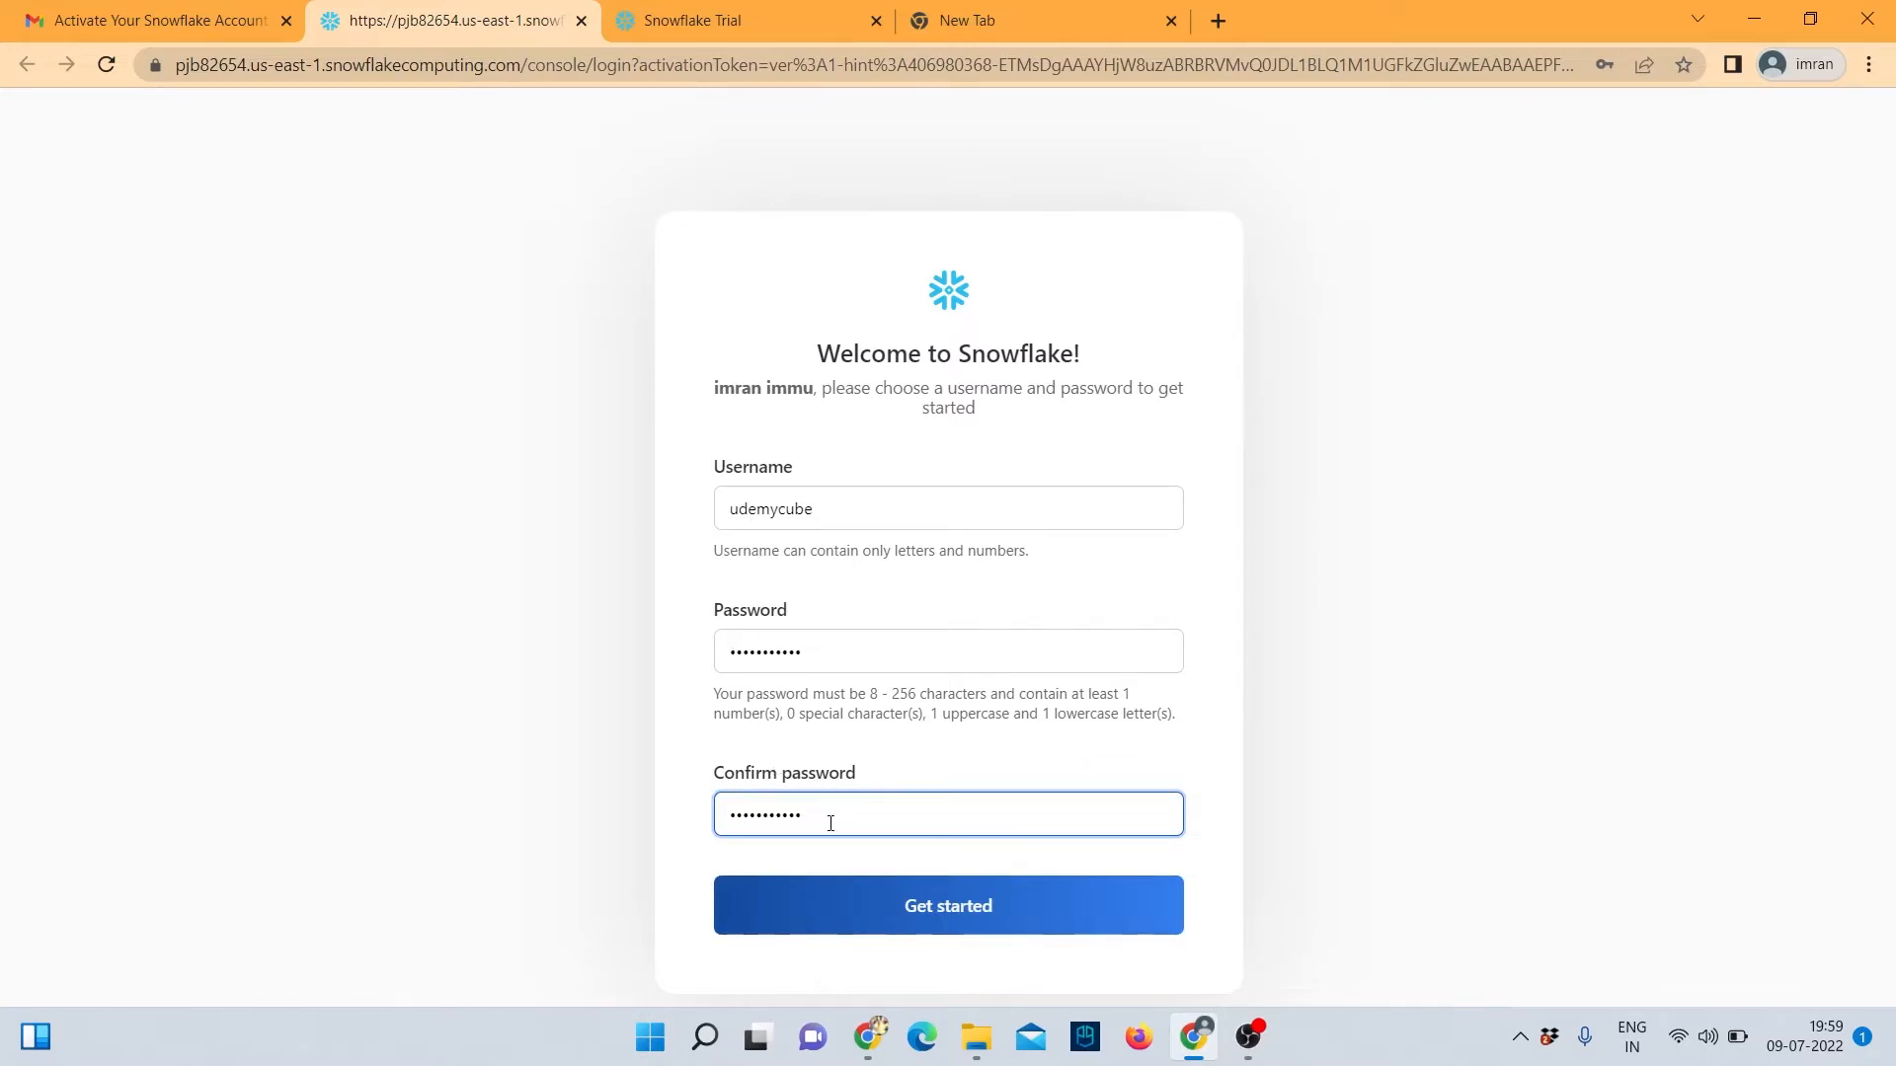
pyautogui.click(904, 908)
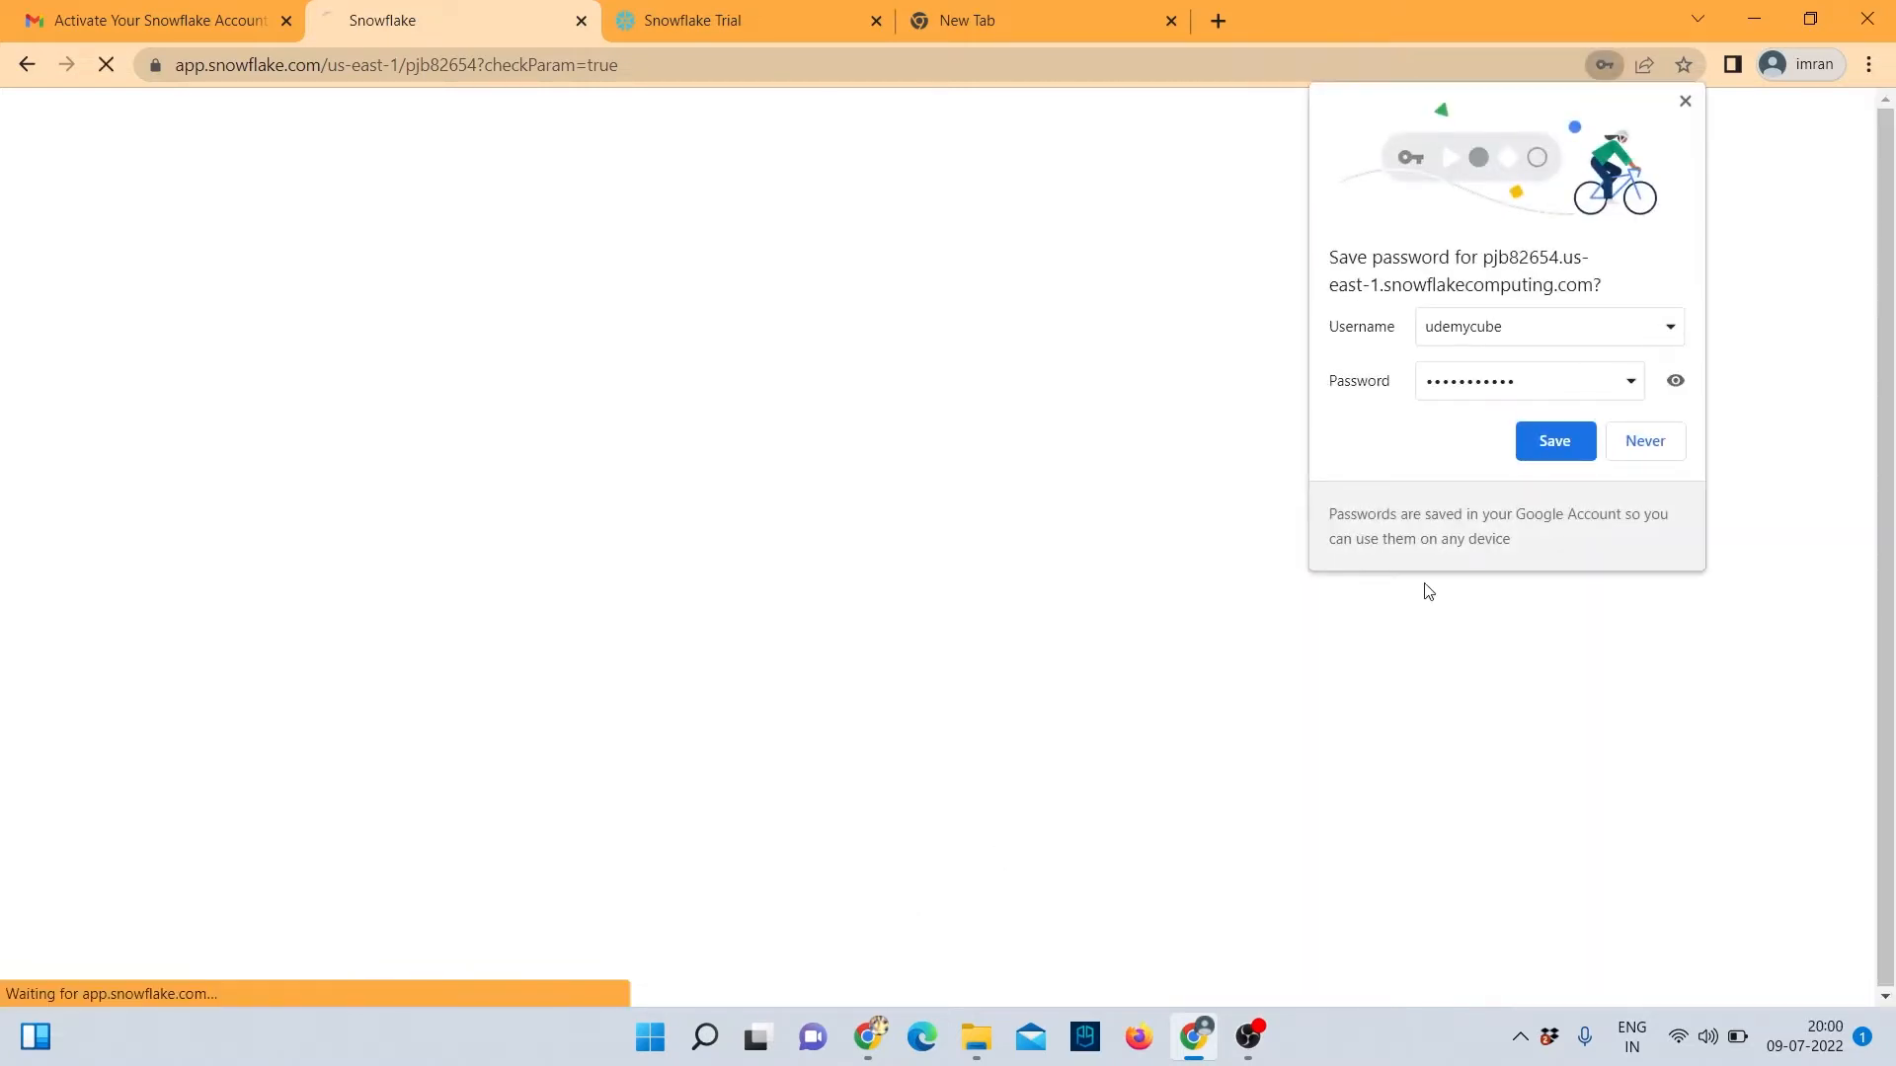
# Save the login in Chrome, sign in, dismiss the welcome tip, and go to Classic Console.
pyautogui.click(1544, 431)
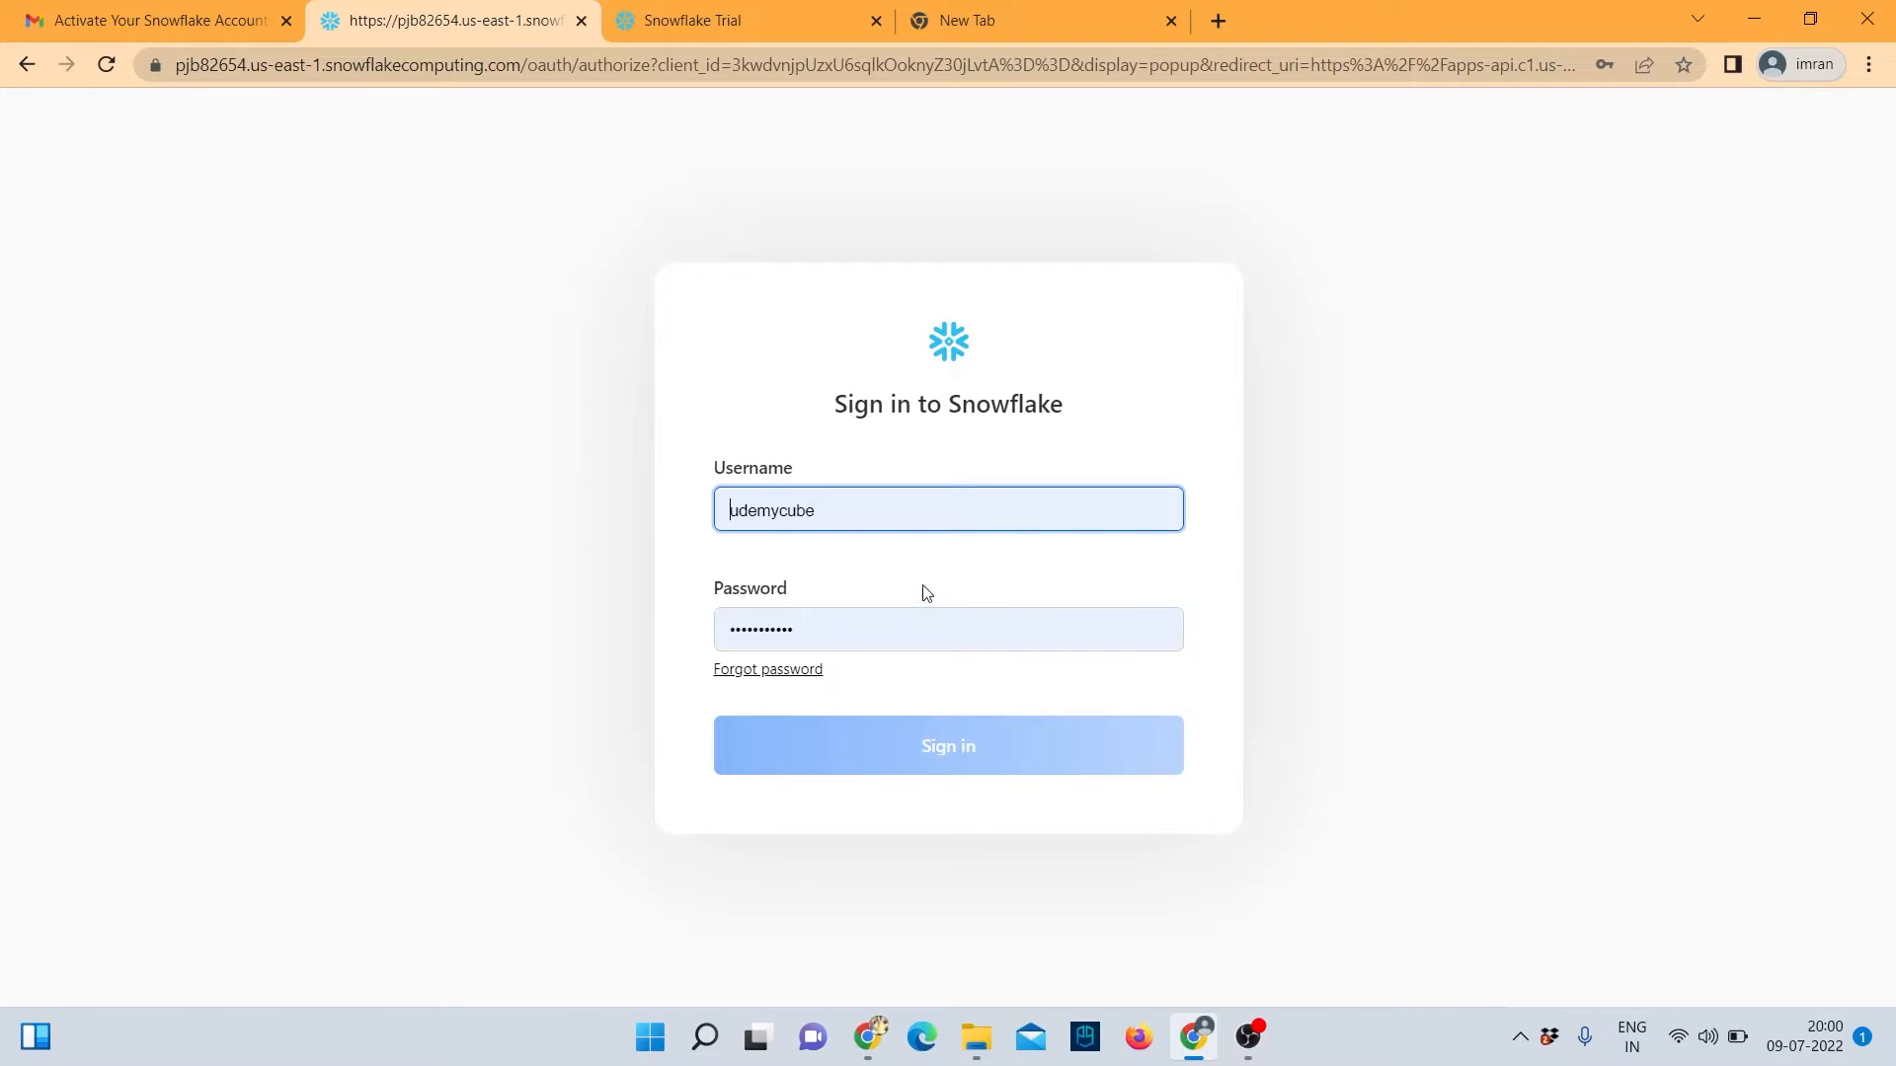
pyautogui.click(930, 630)
pyautogui.click(938, 755)
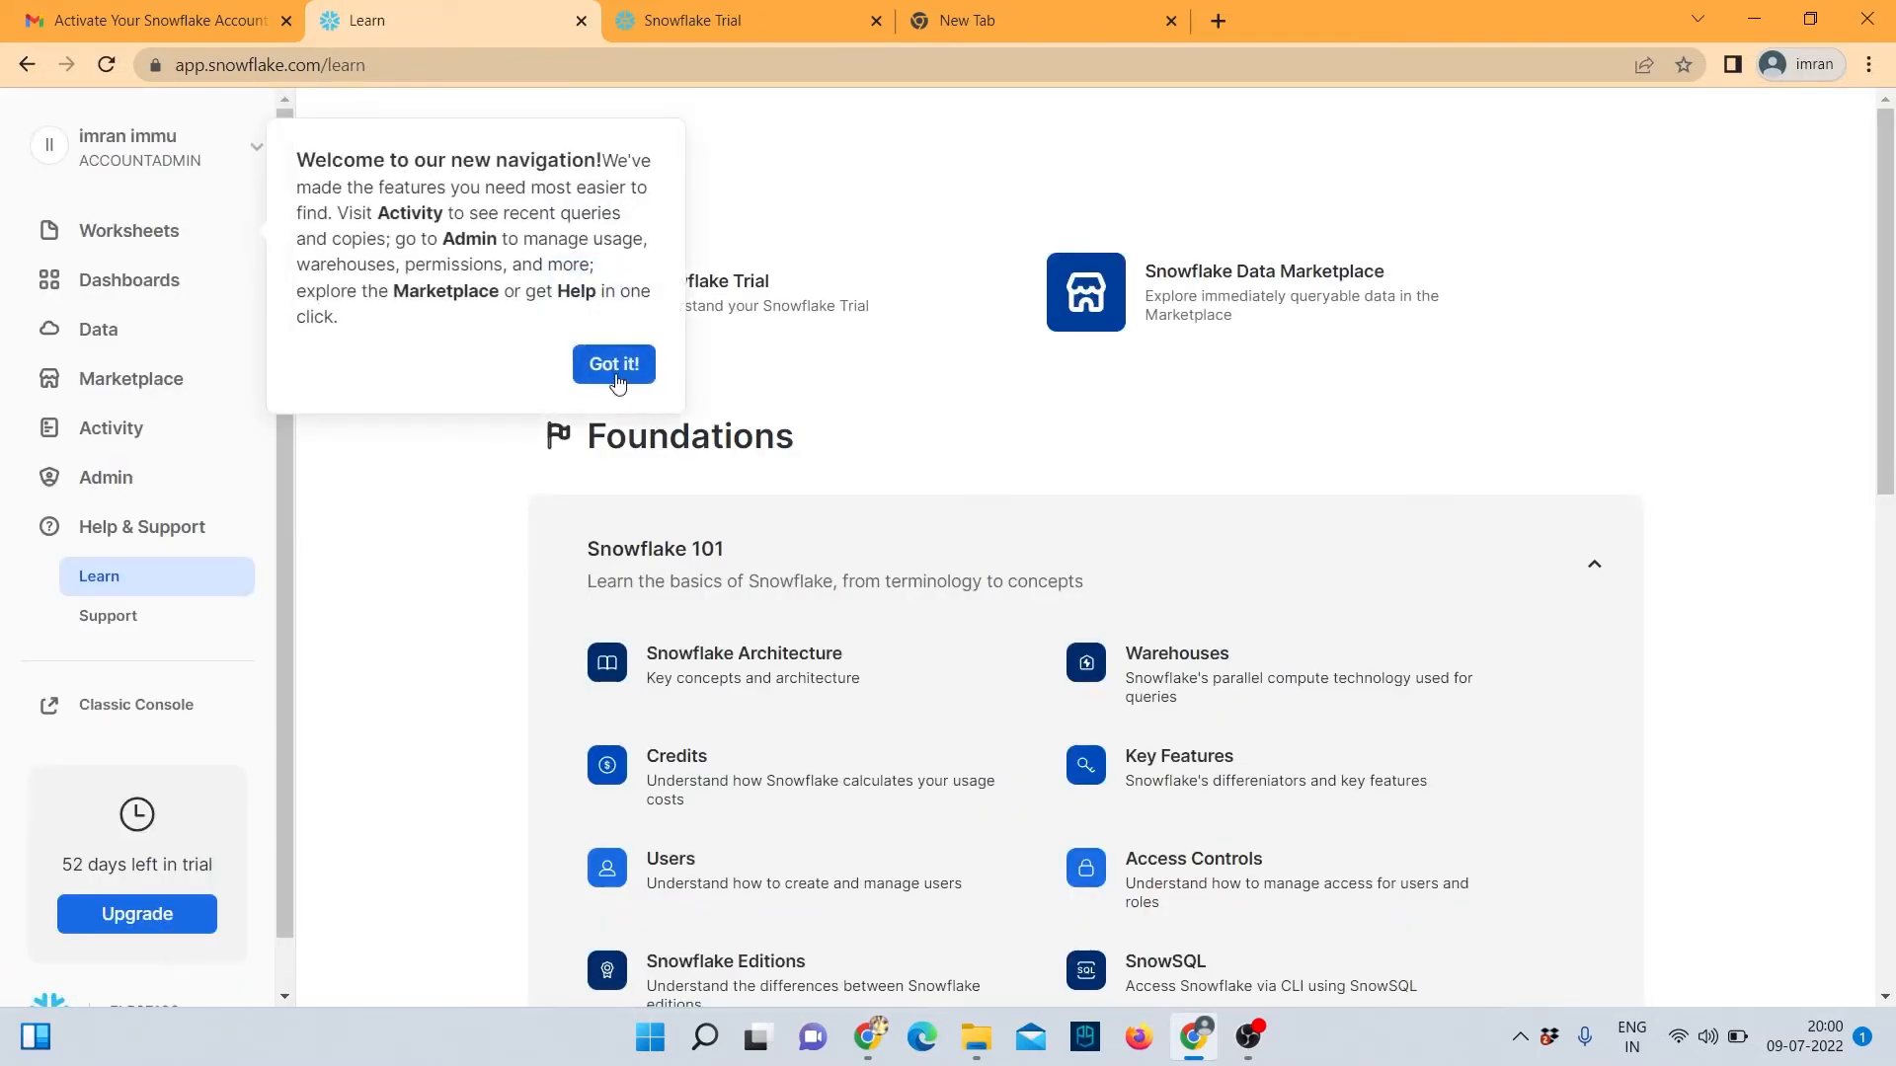
pyautogui.click(614, 365)
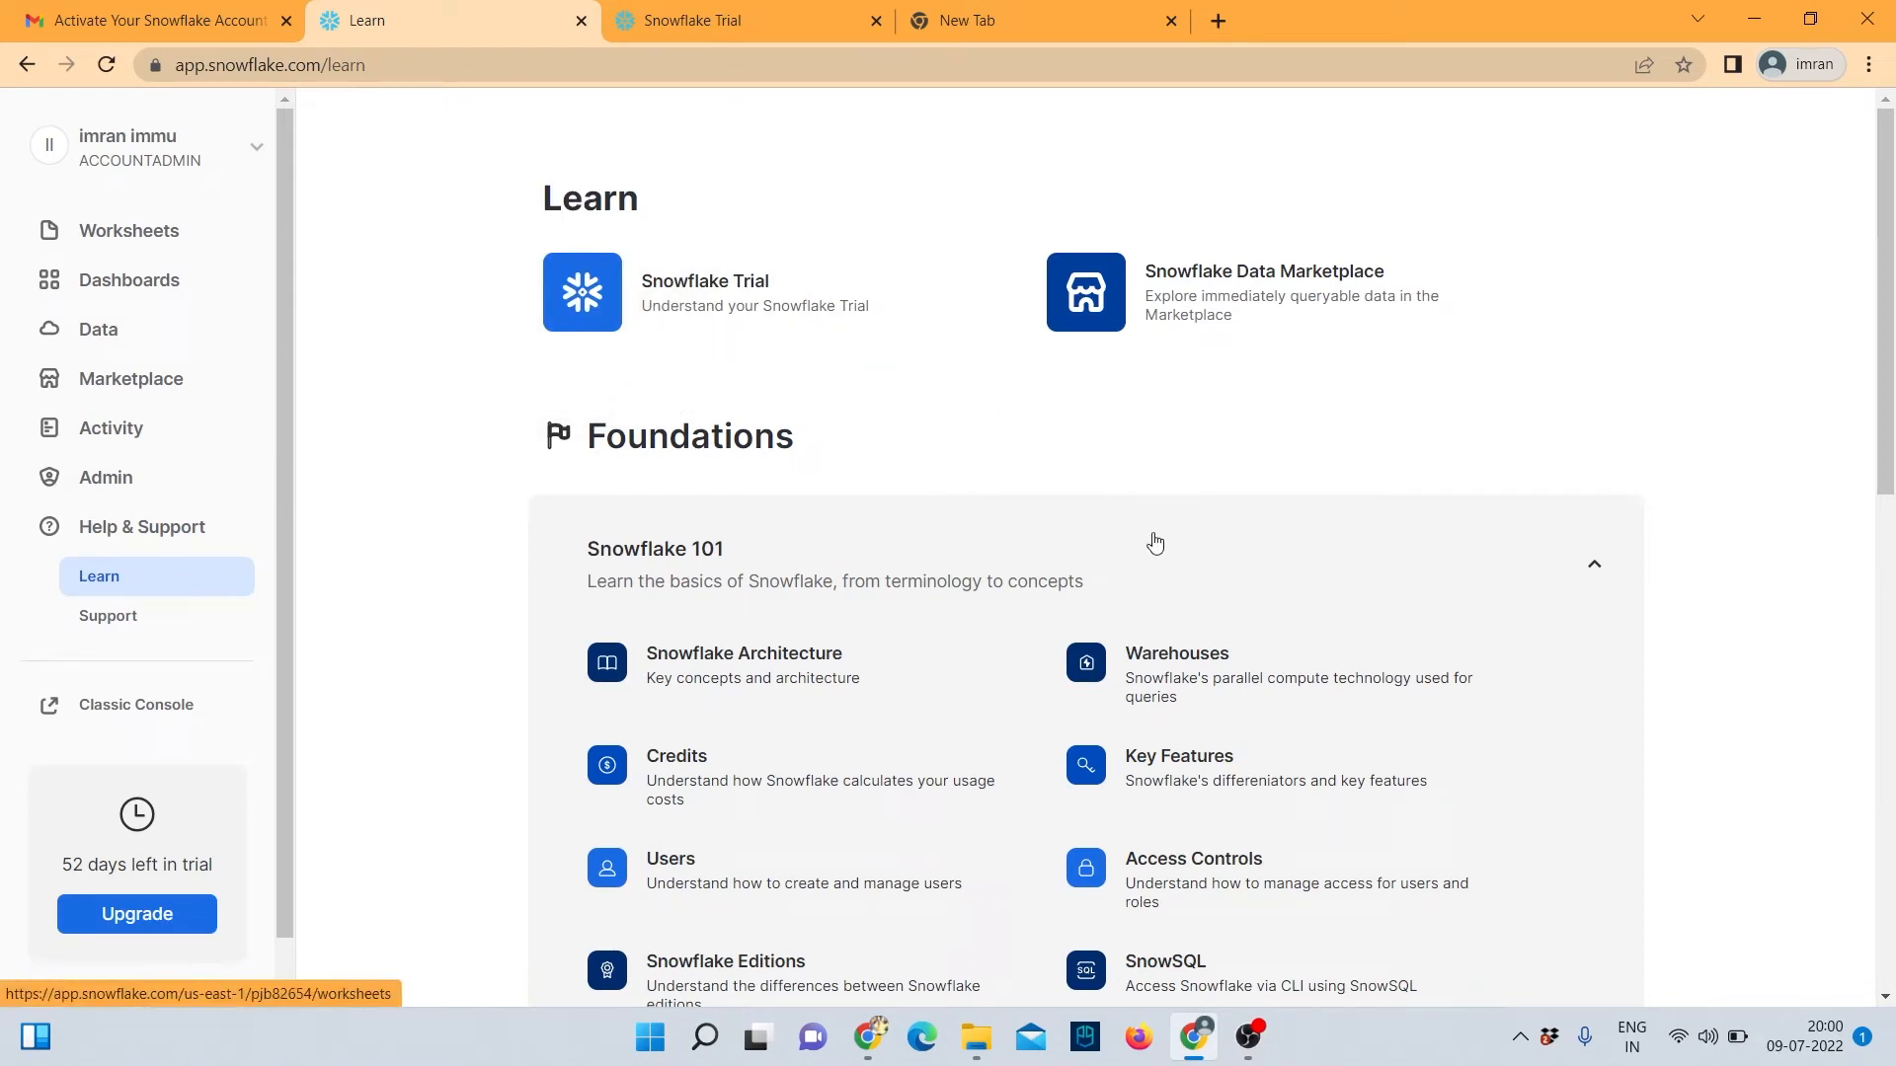
pyautogui.click(122, 707)
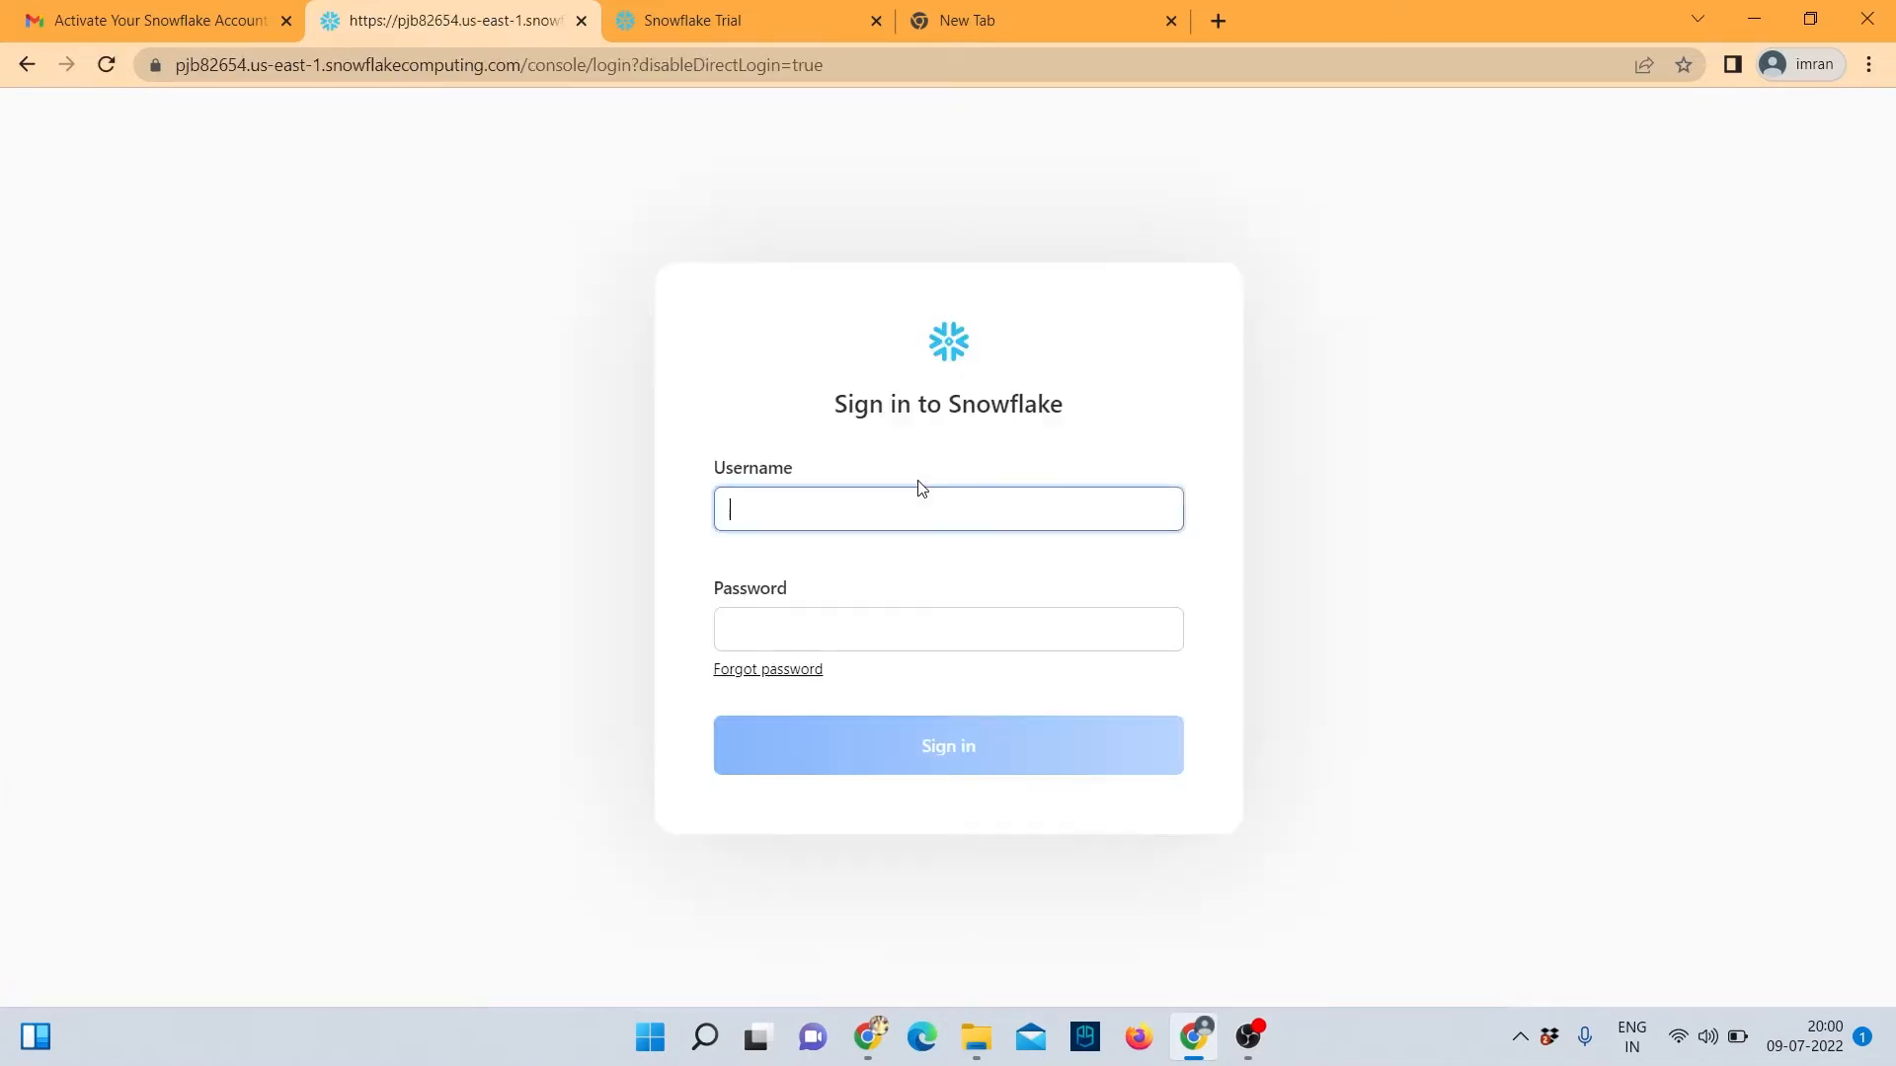
# Sign in to the Snowflake classic console to reach the Worksheets page.
pyautogui.click(948, 738)
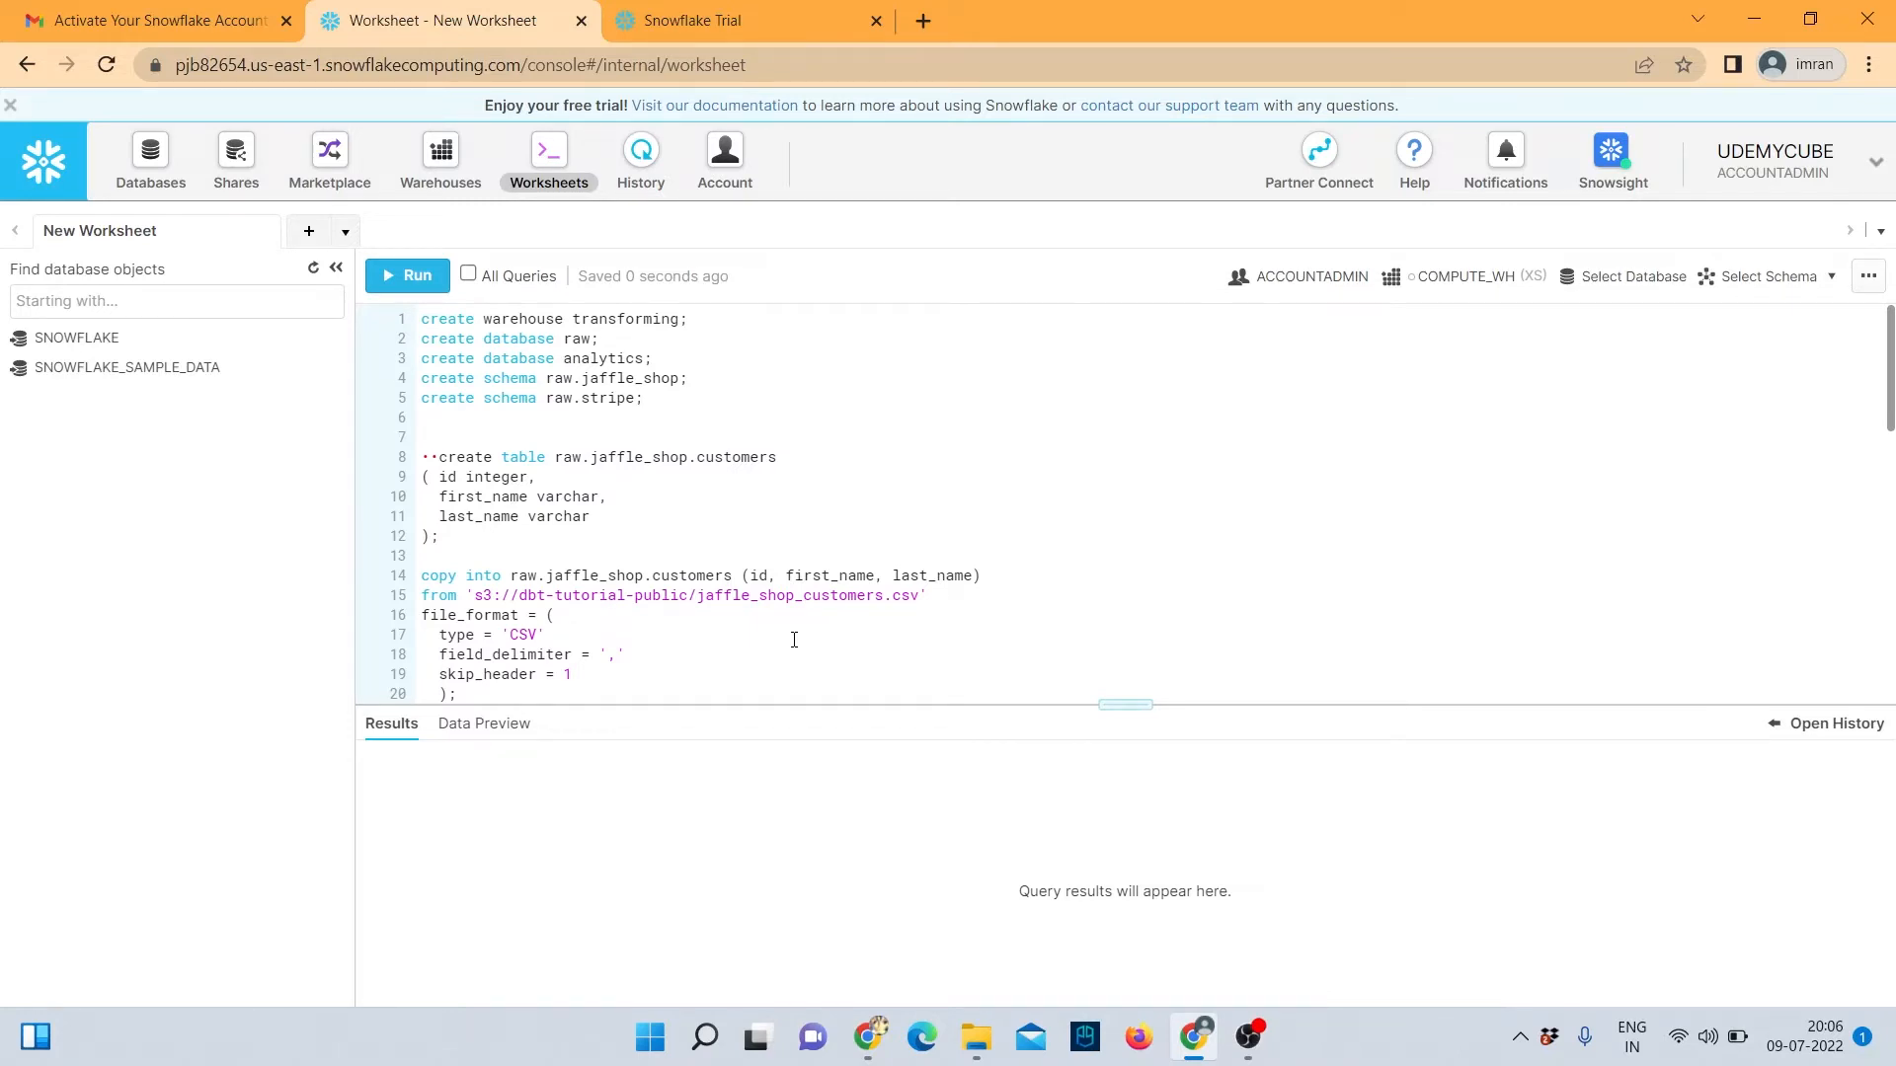
pyautogui.scroll(-7, 599, 504)
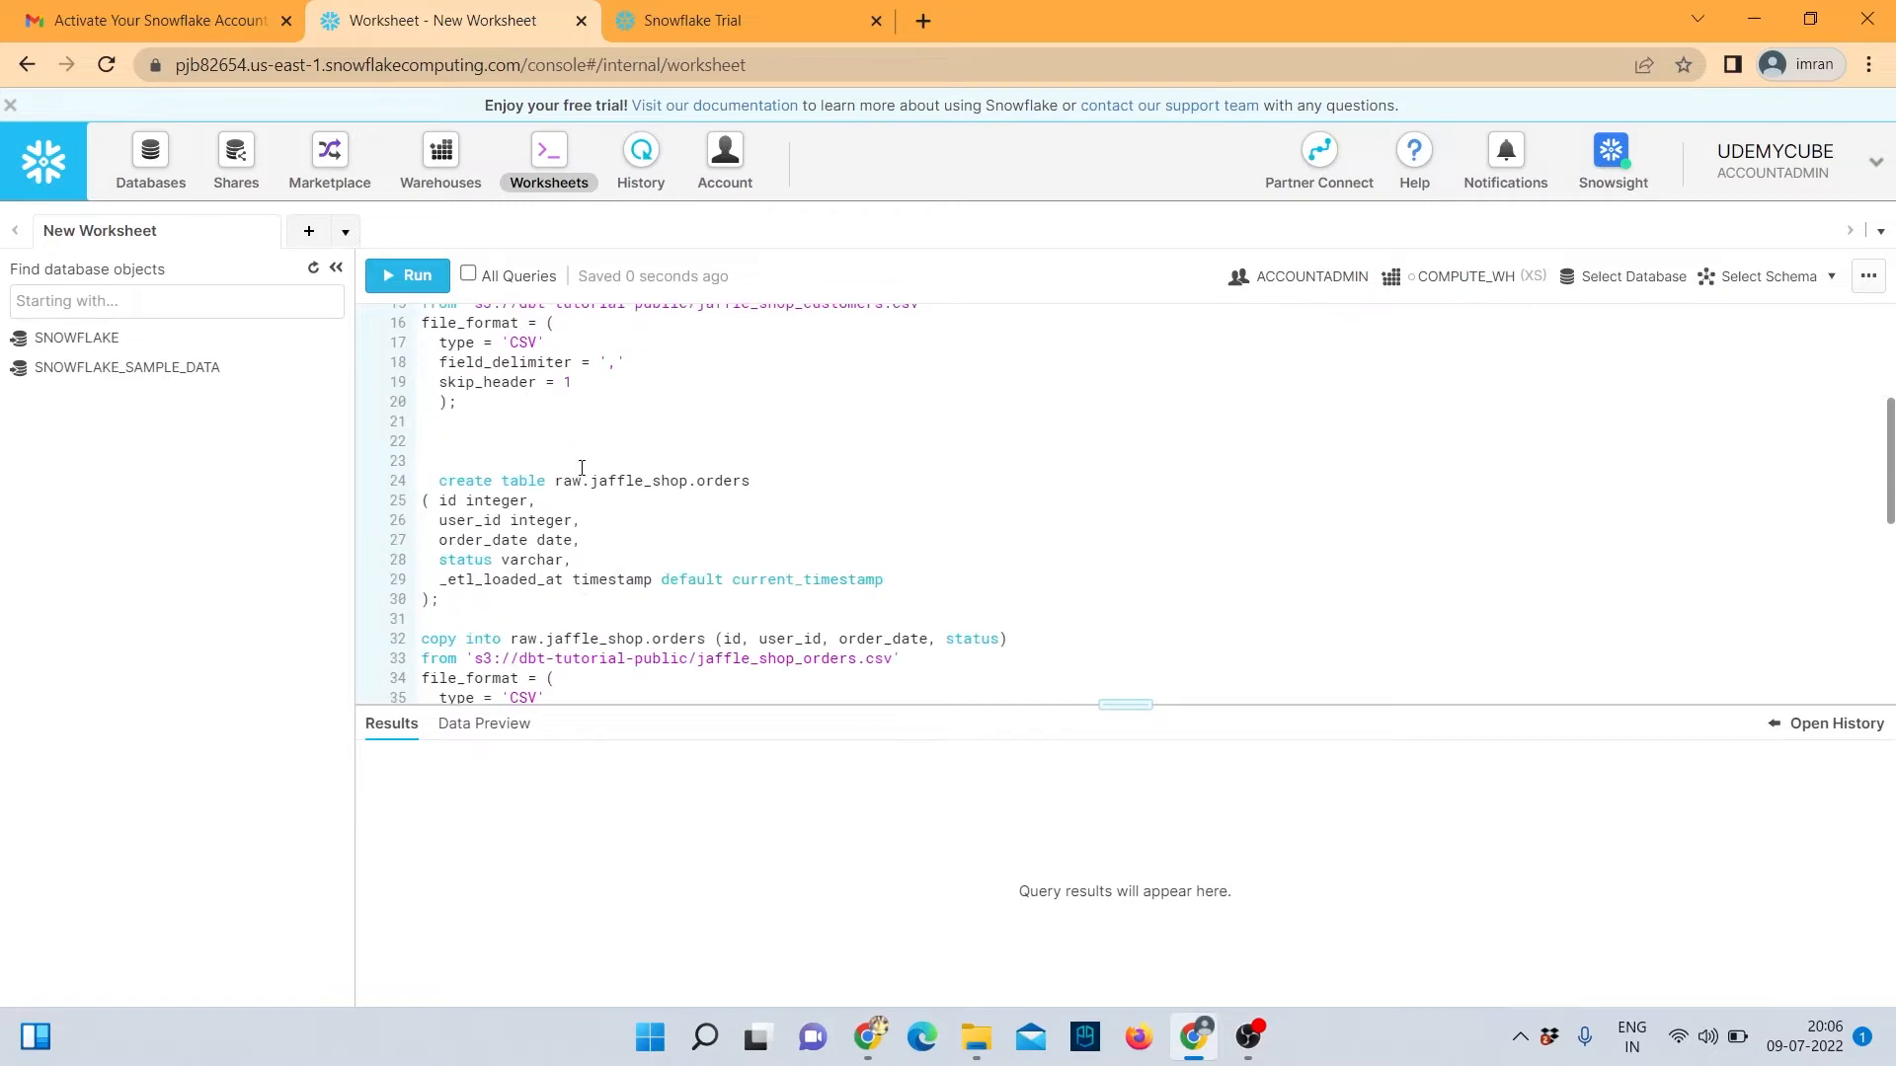
pyautogui.scroll(7, 598, 504)
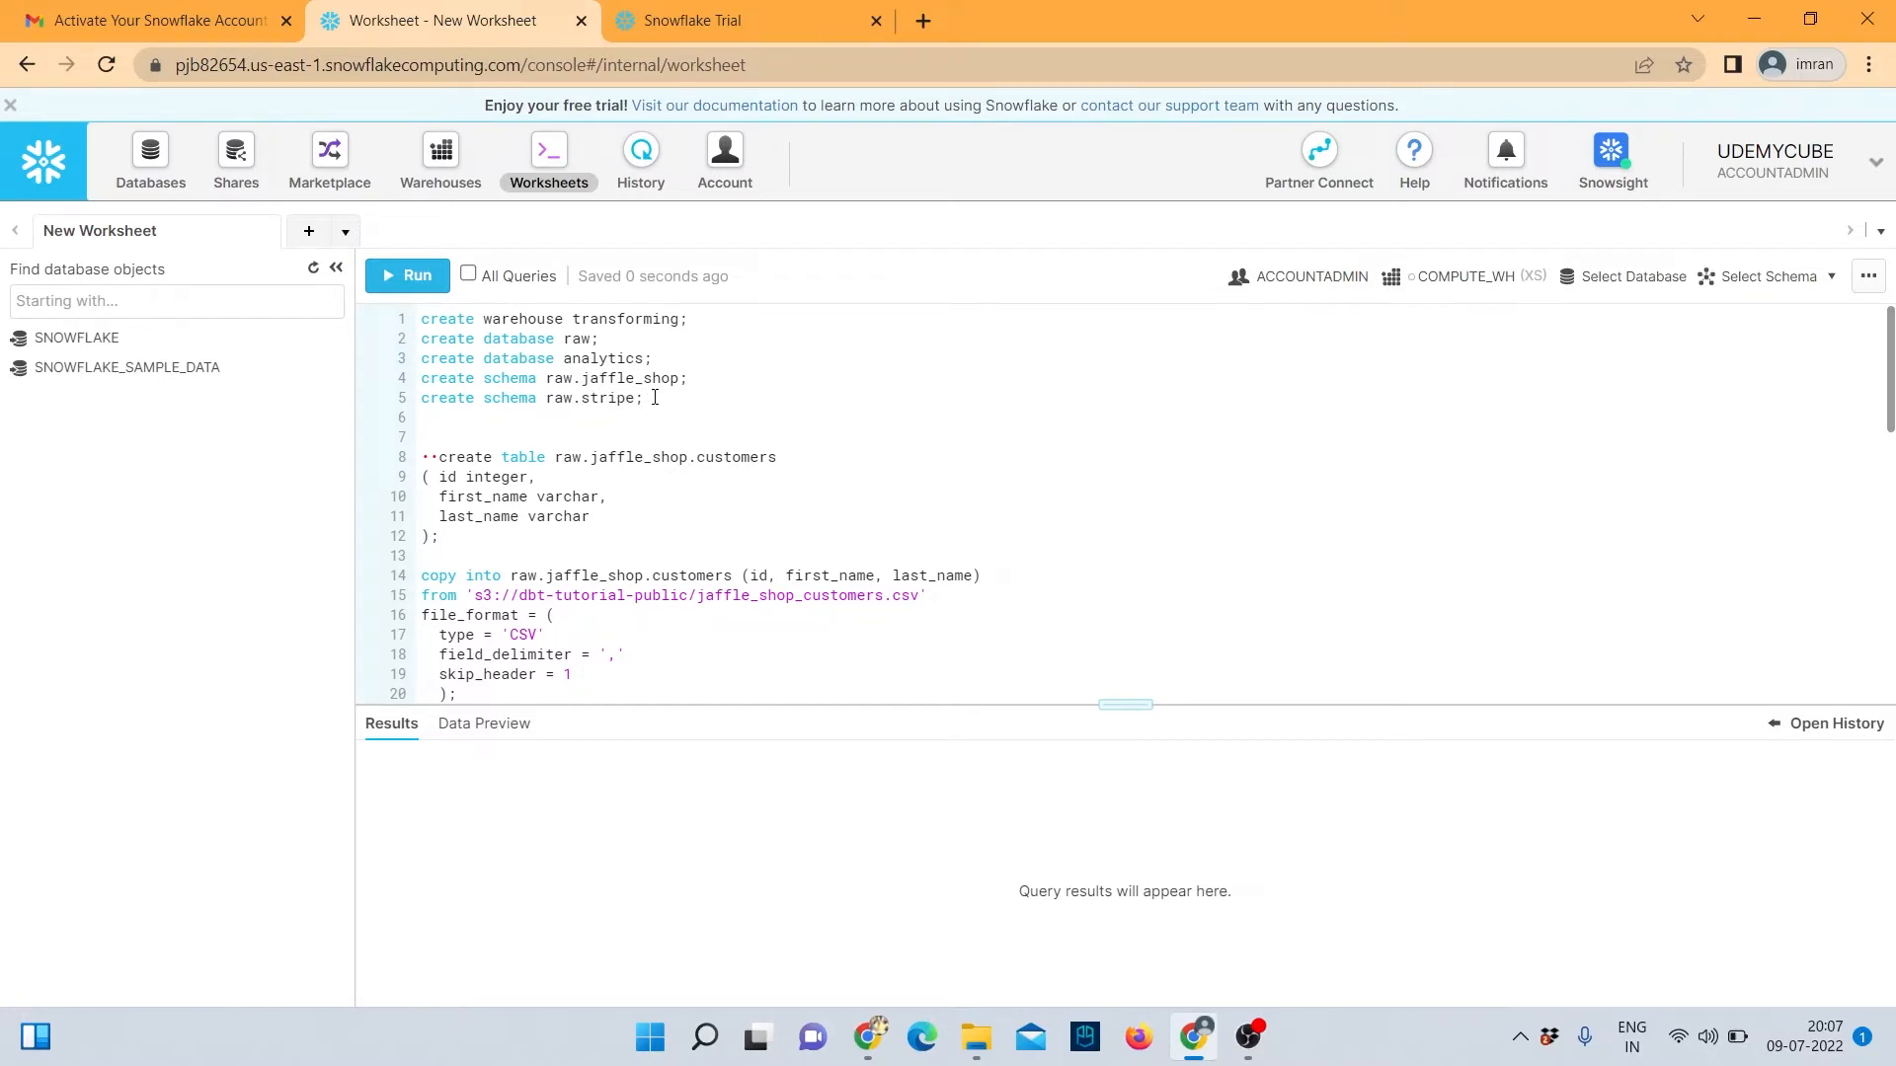
pyautogui.moveTo(705, 324); pyautogui.dragTo(415, 329)
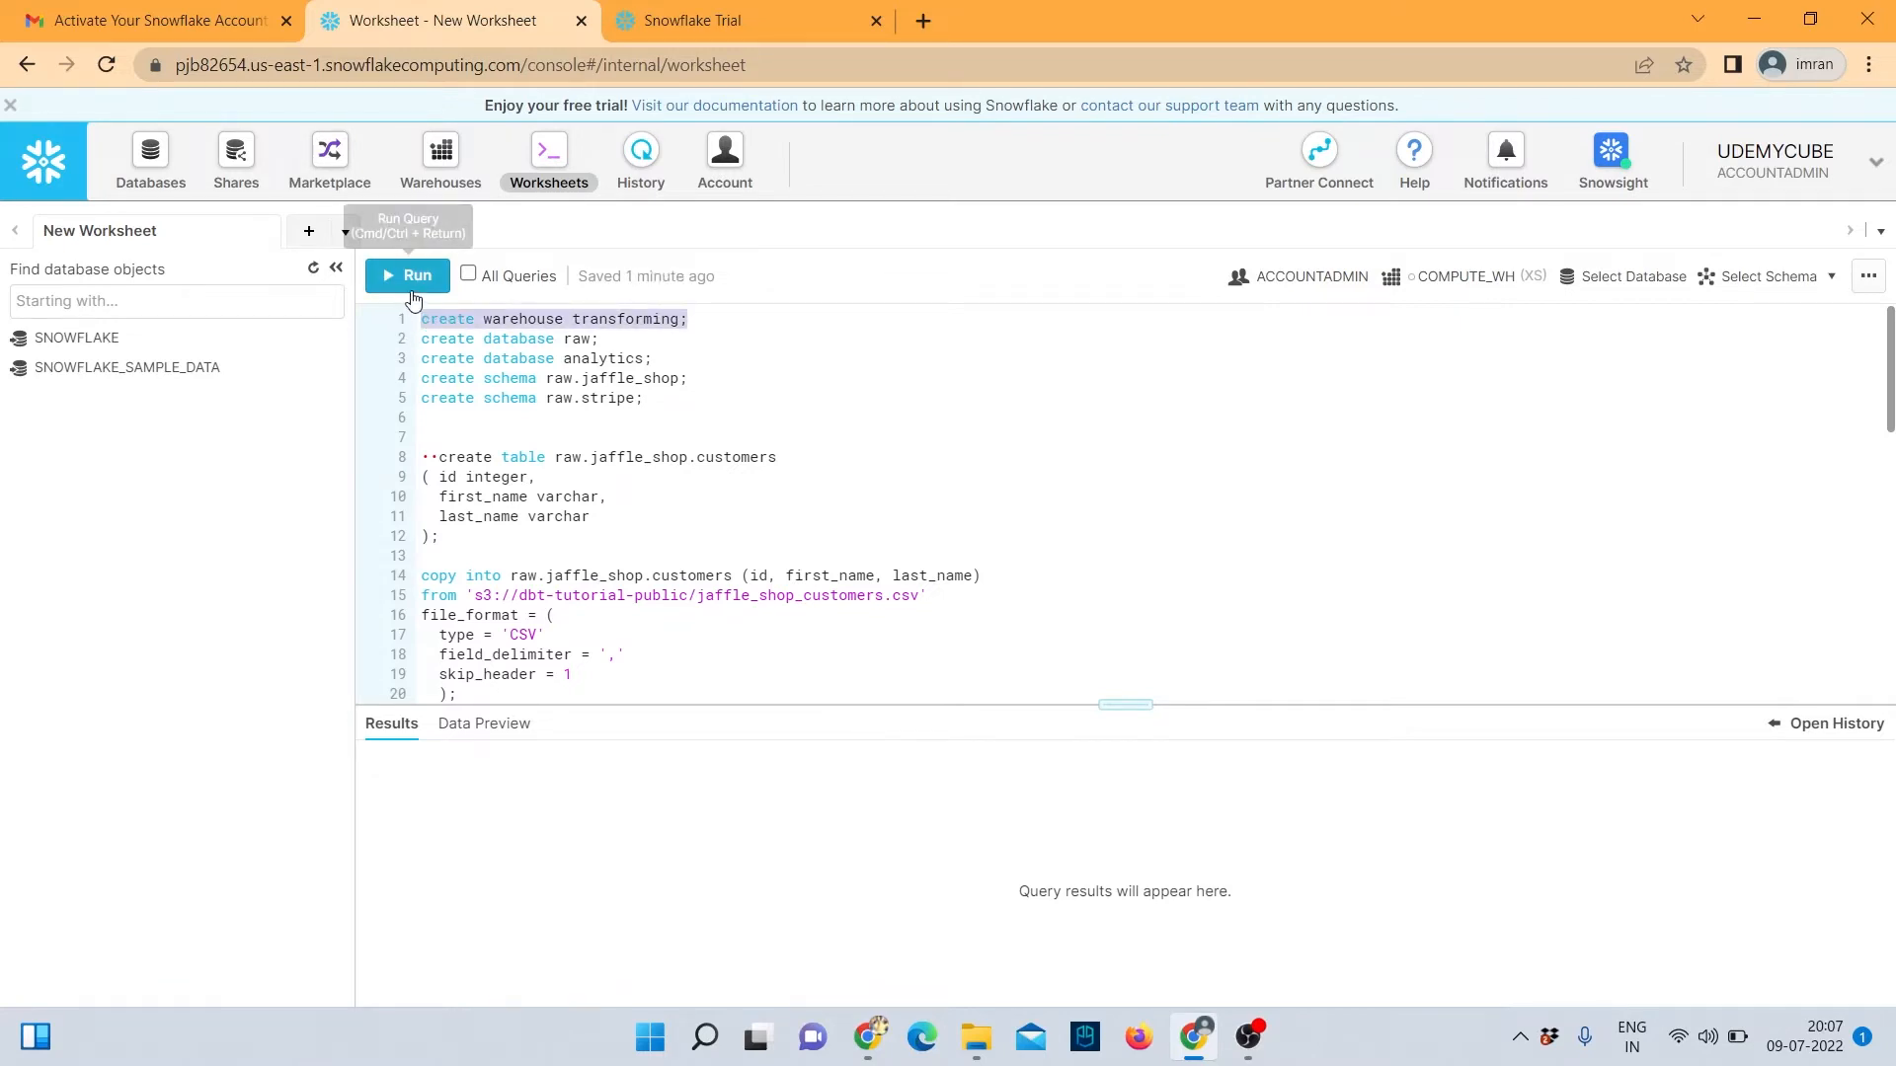
# Run the statements creating the transforming warehouse and the RAW and ANALYTICS databases.
pyautogui.click(412, 288)
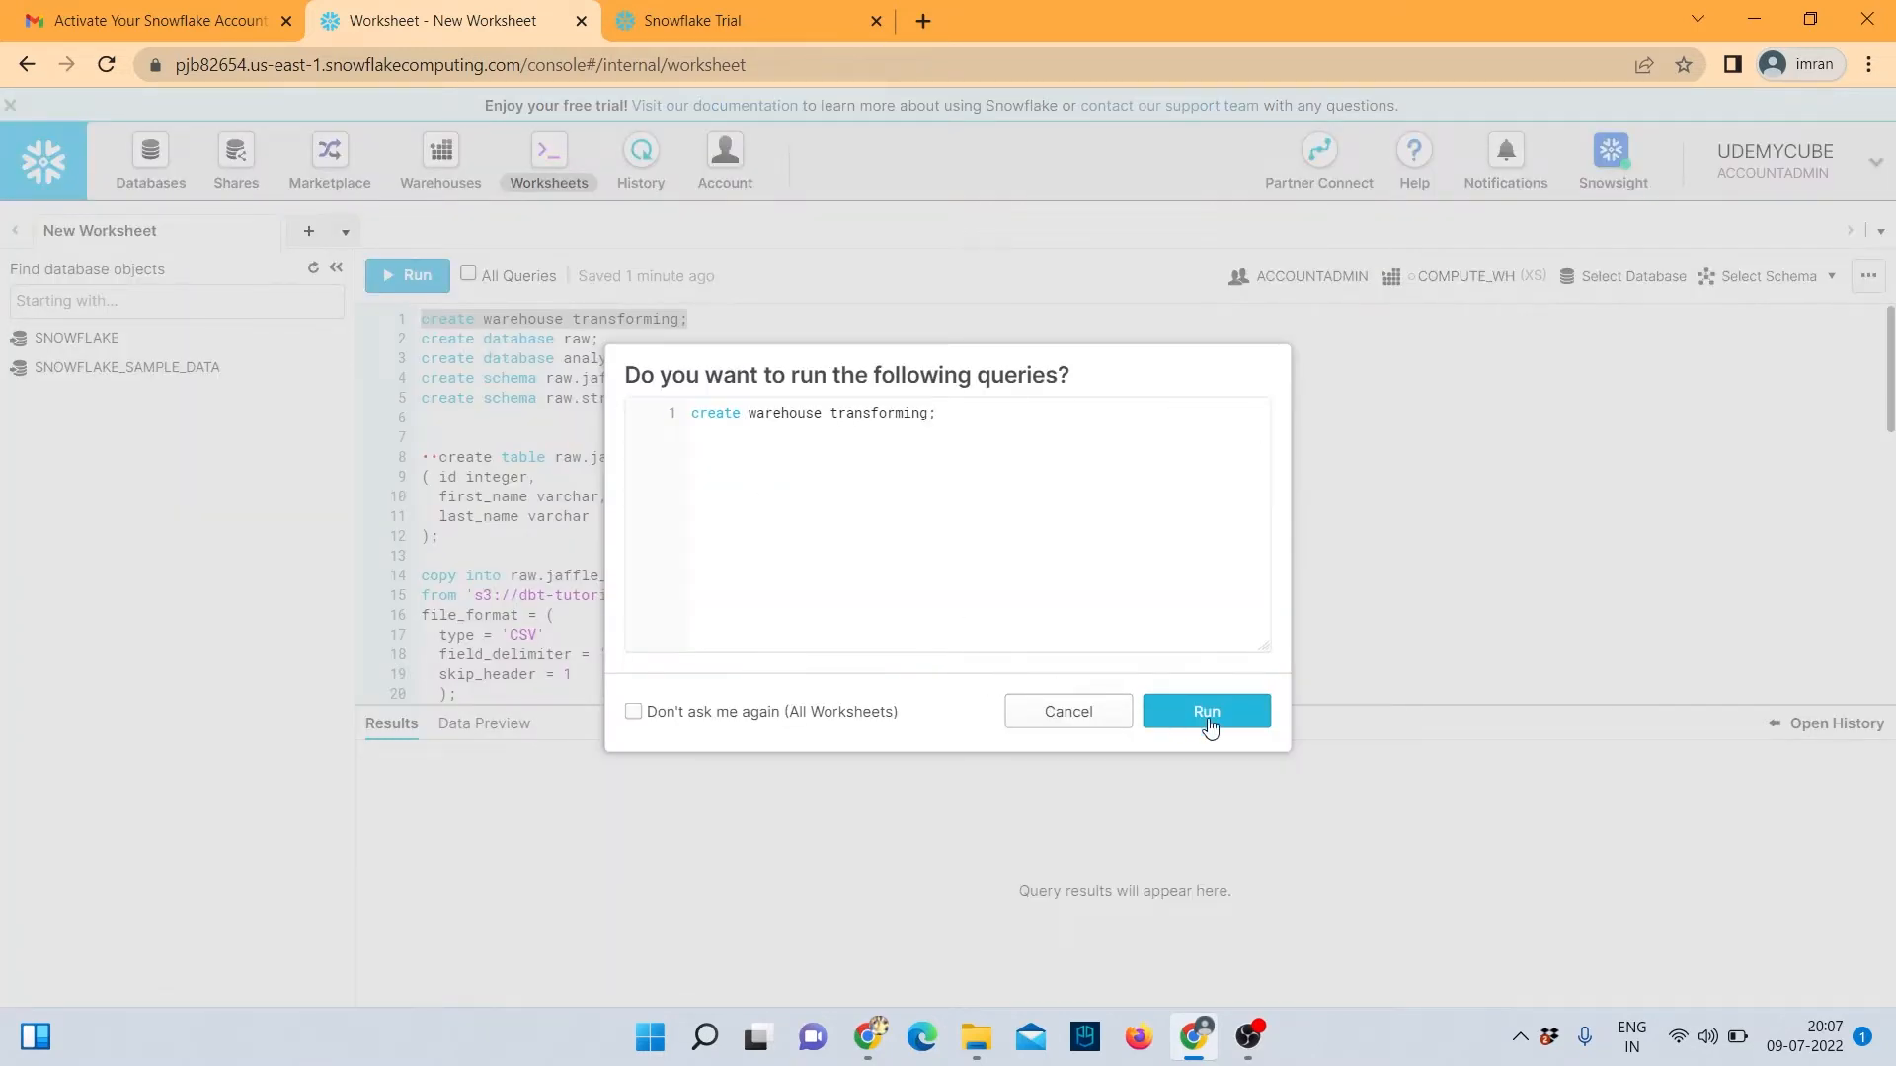
pyautogui.click(1209, 721)
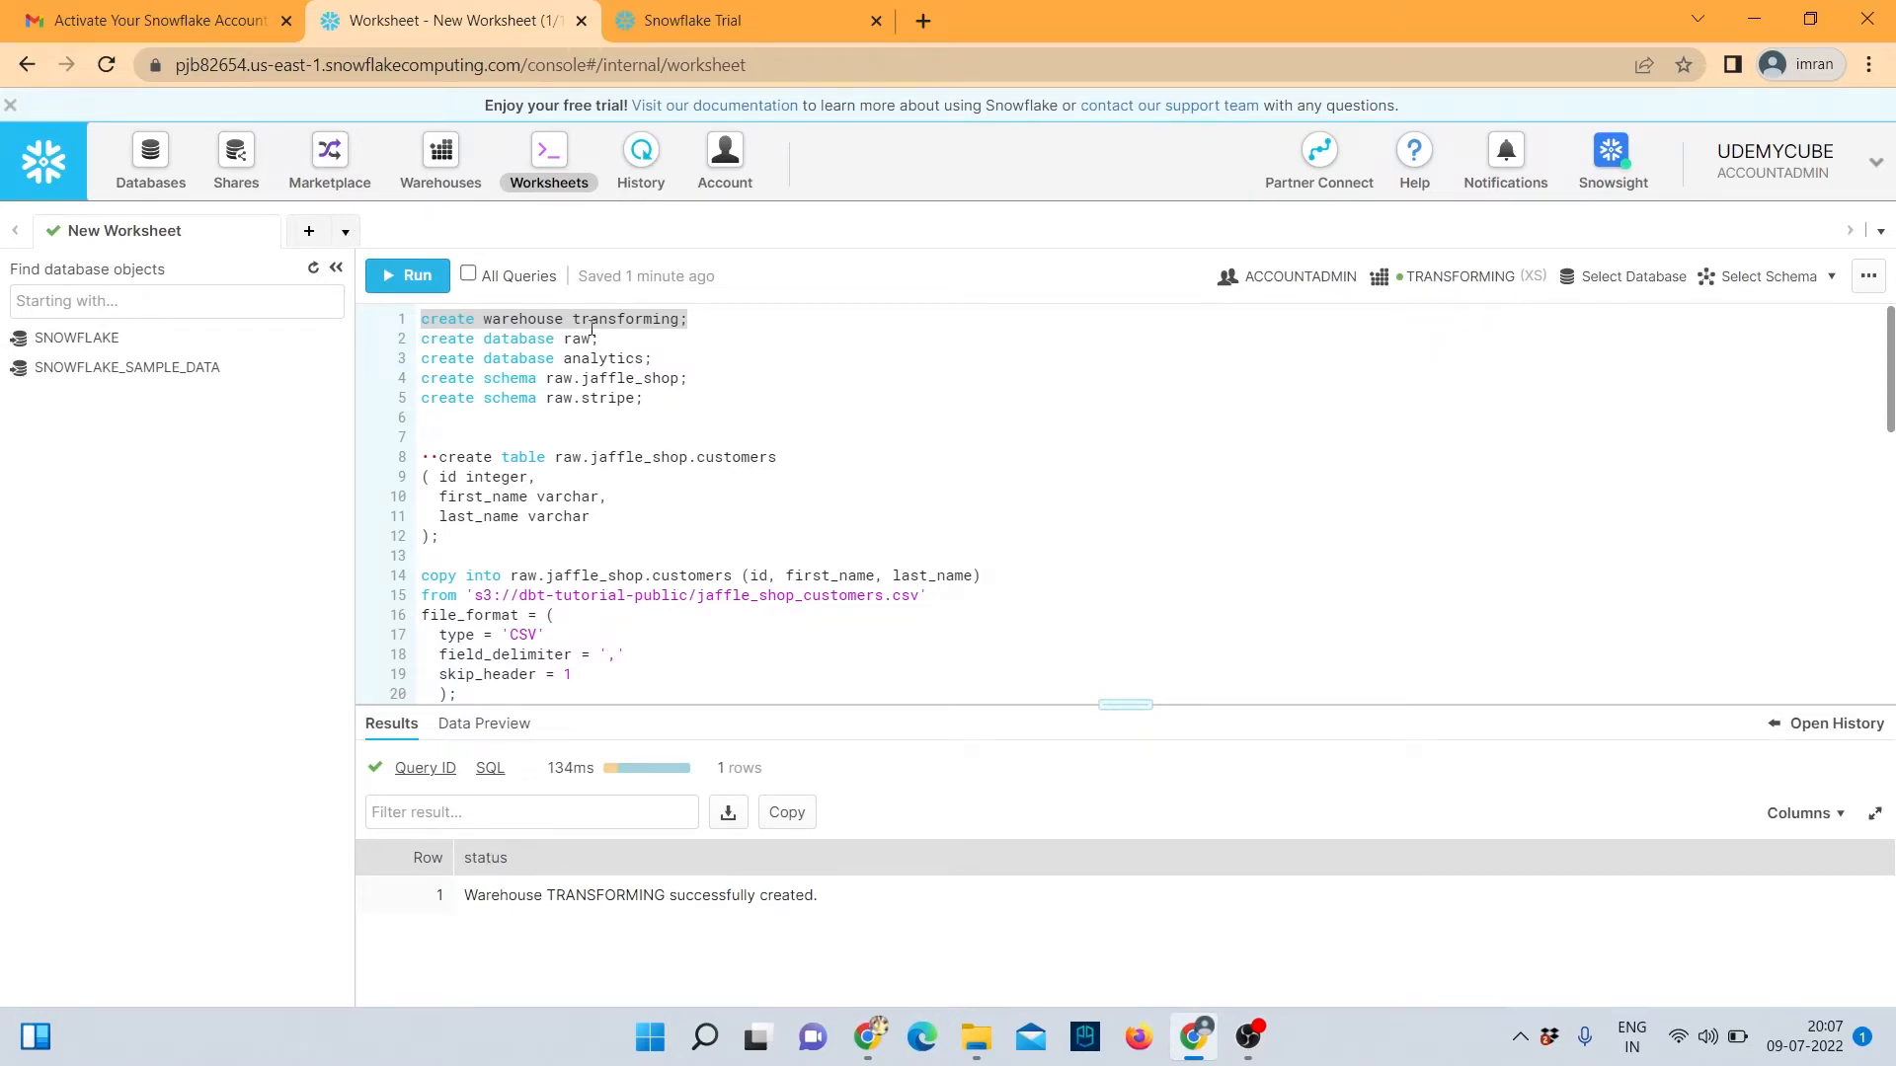
pyautogui.moveTo(604, 338); pyautogui.dragTo(419, 338)
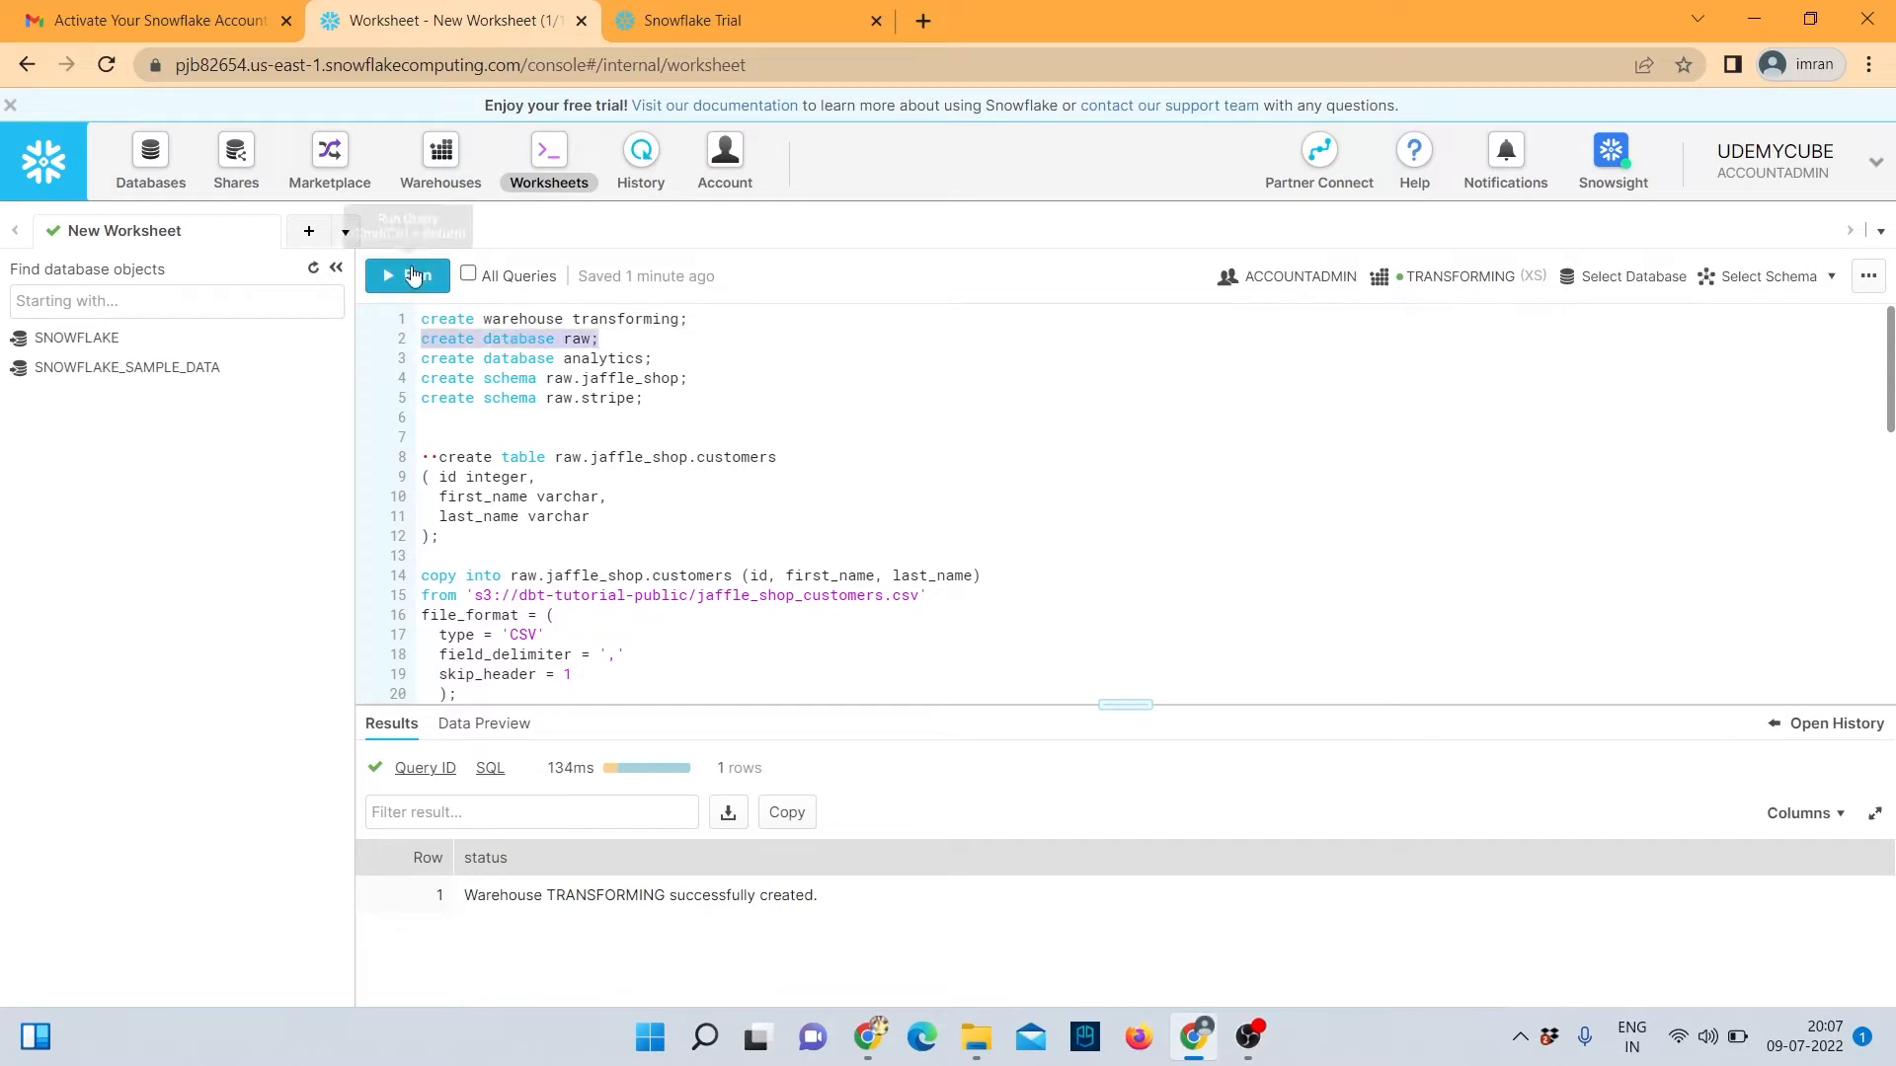
pyautogui.click(412, 274)
pyautogui.click(1170, 717)
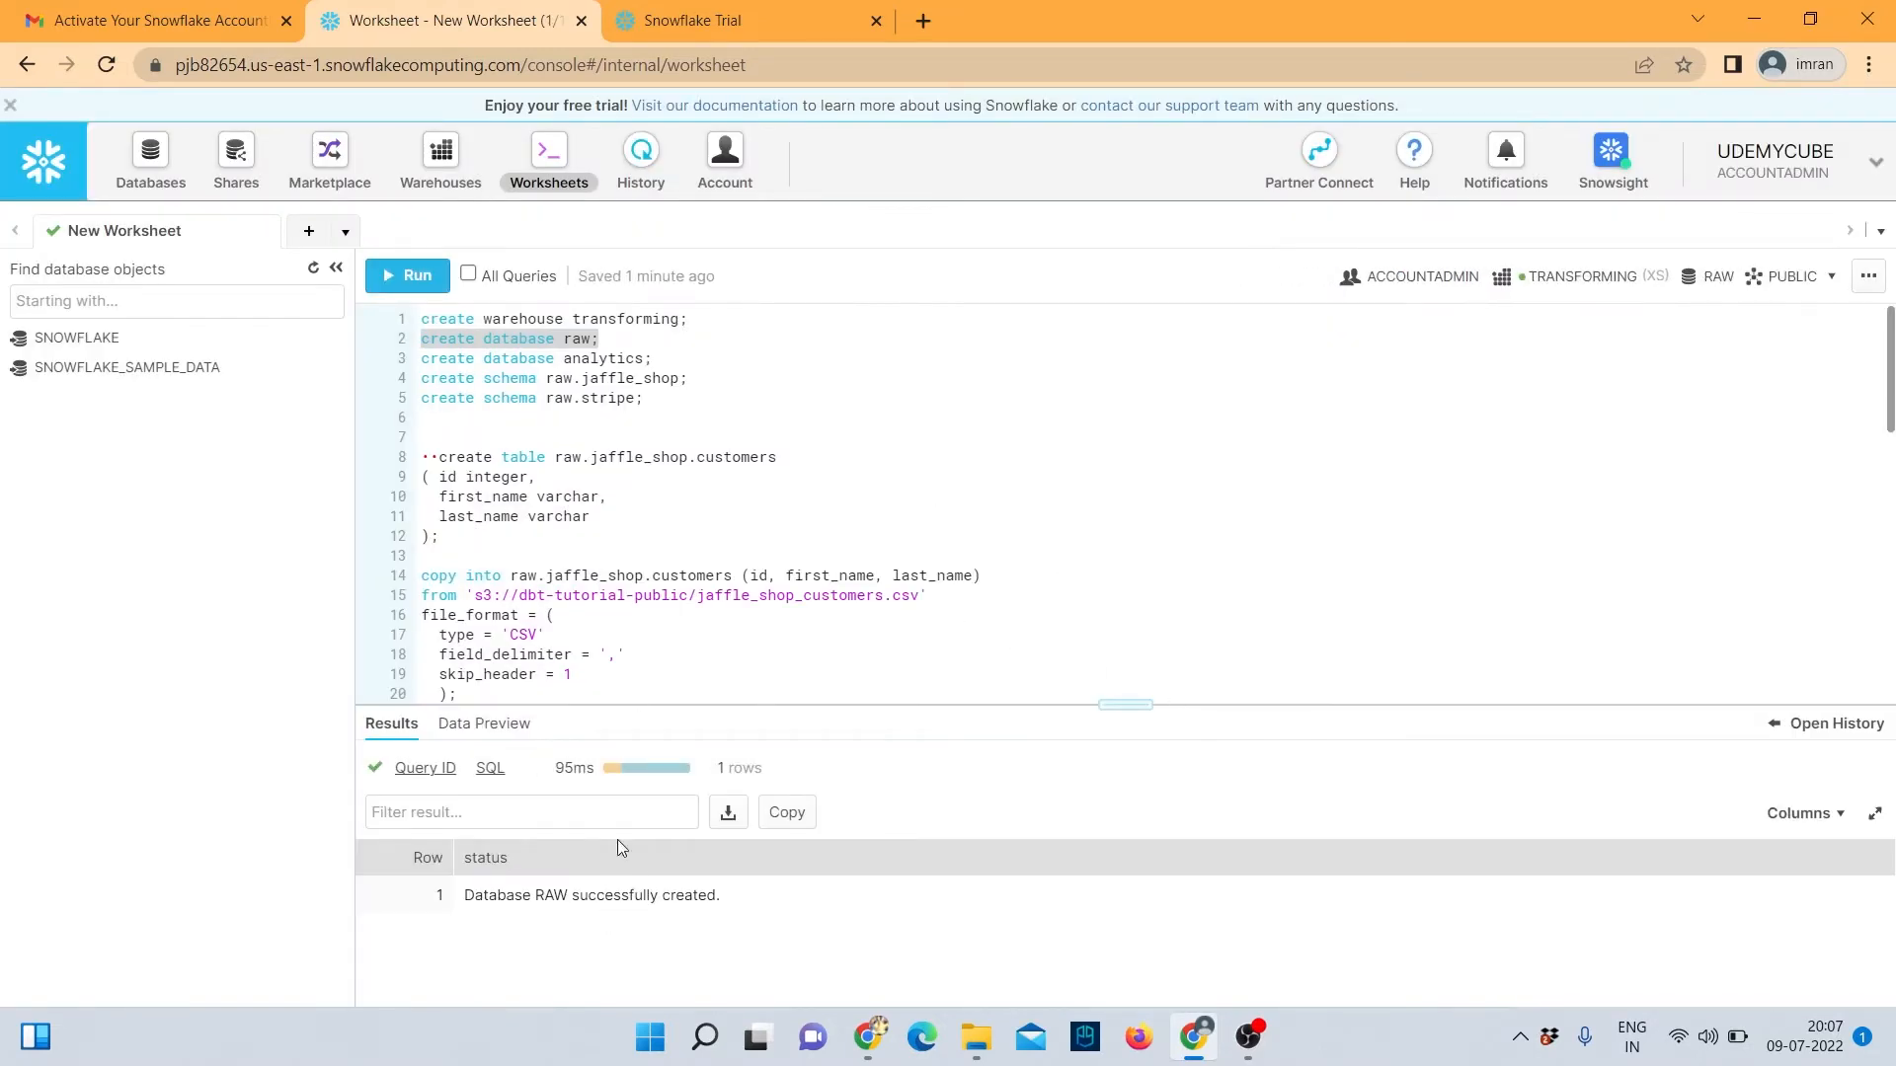
pyautogui.moveTo(664, 362); pyautogui.dragTo(418, 359)
pyautogui.click(408, 276)
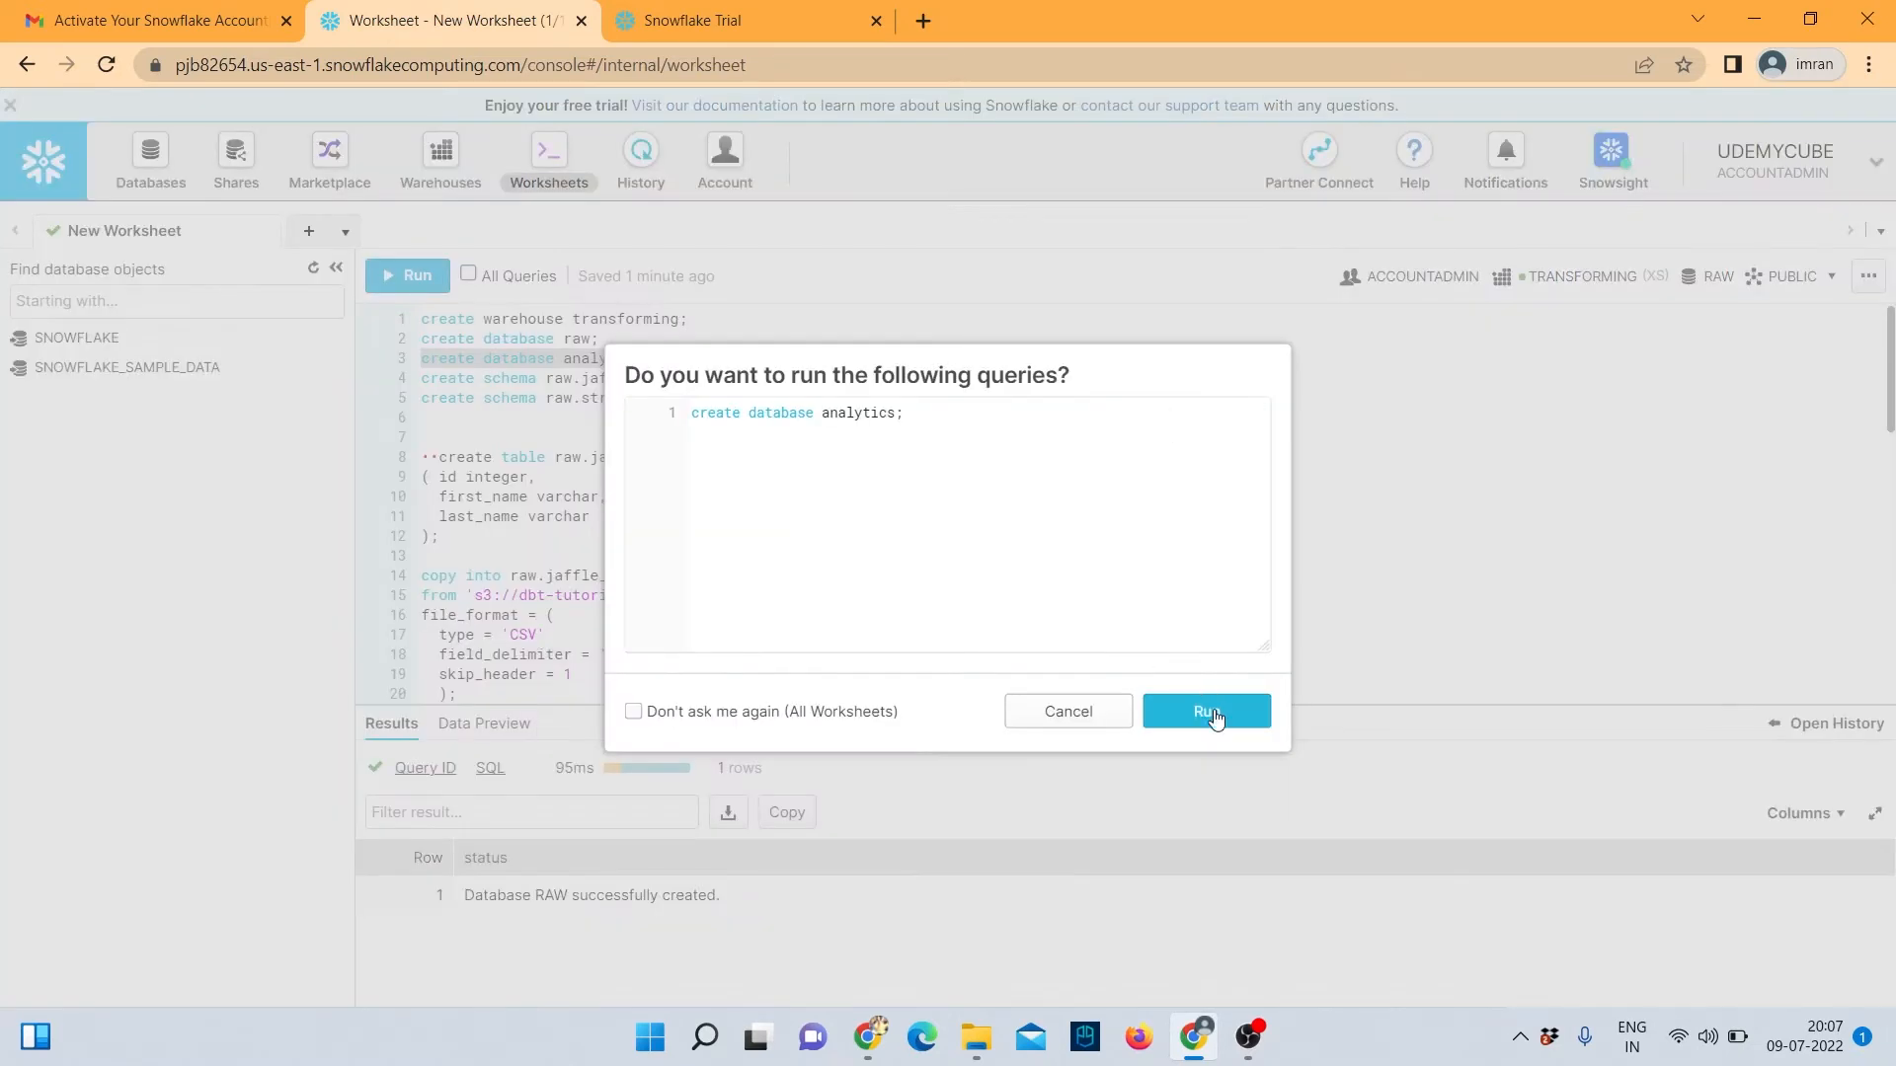
pyautogui.click(1207, 711)
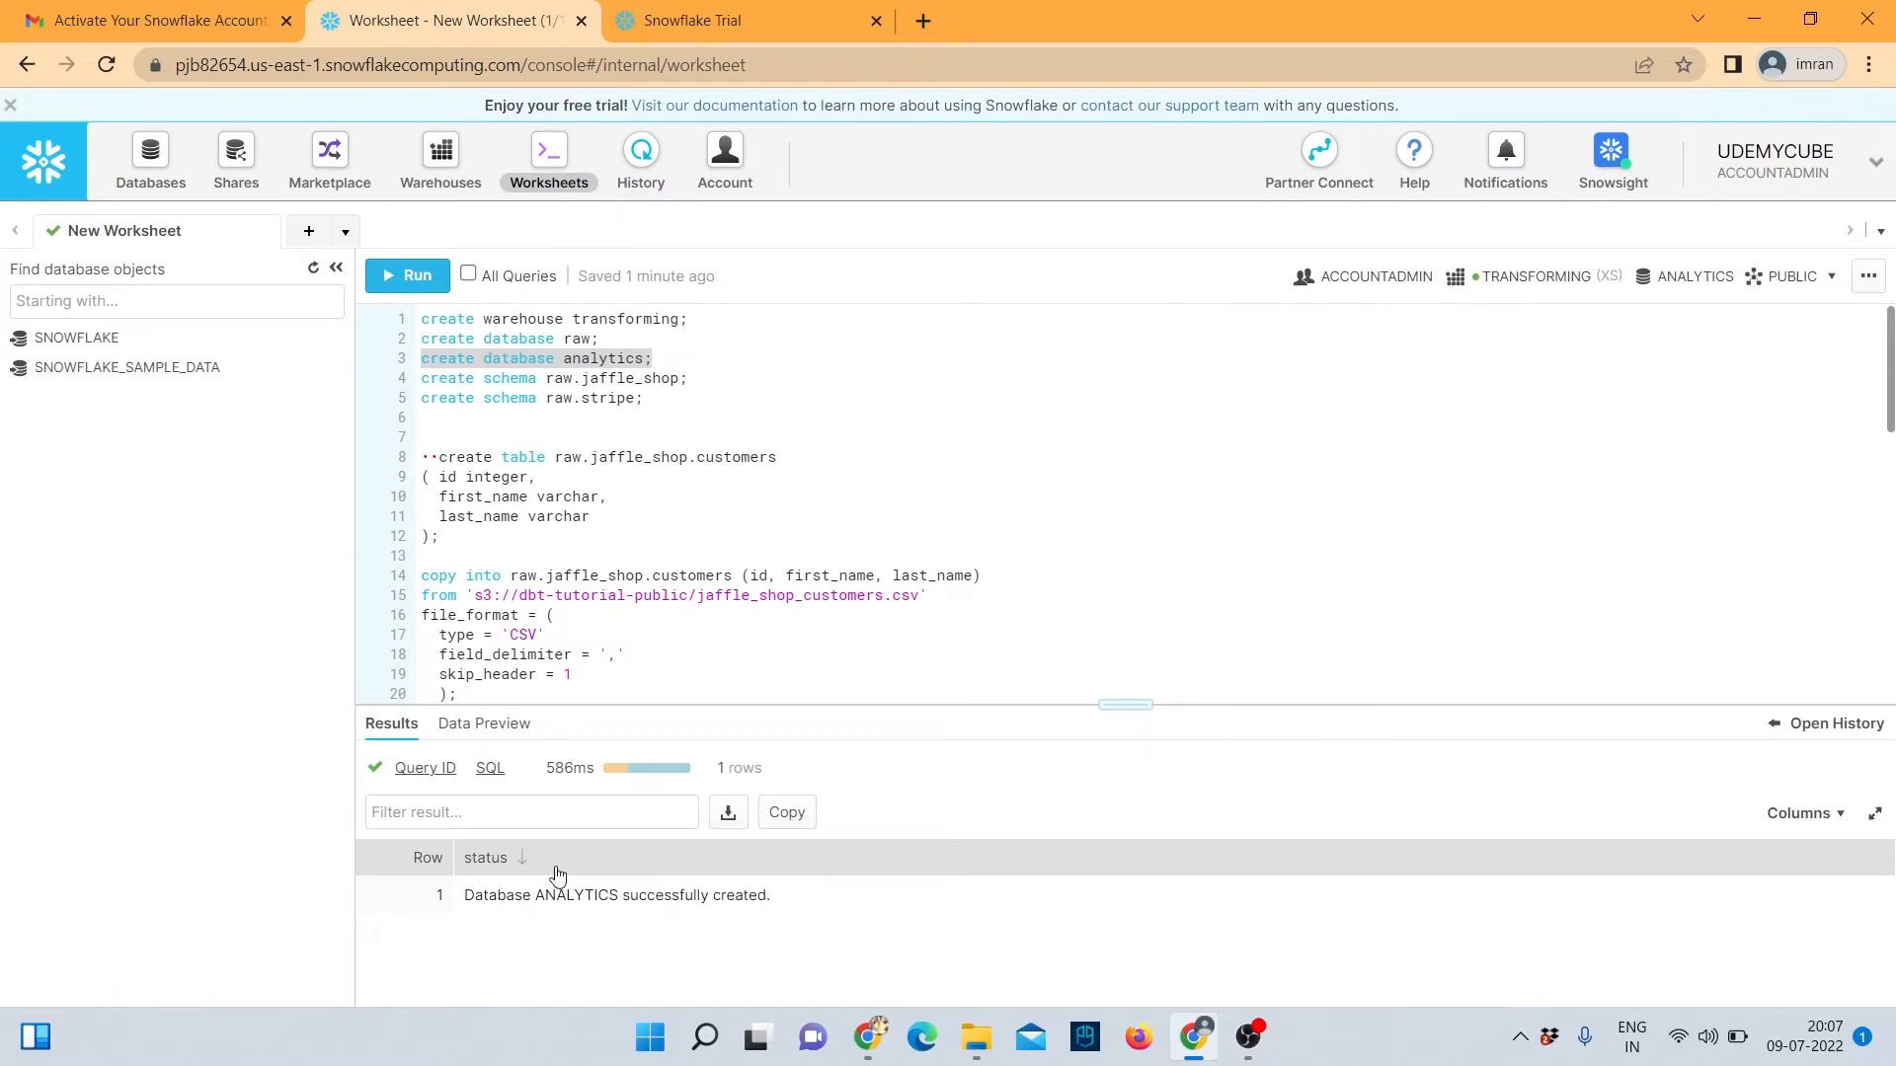
# Create the raw.jaffle_shop and raw.stripe schemas and refresh the object browser.
pyautogui.moveTo(692, 383); pyautogui.dragTo(424, 388)
pyautogui.click(408, 276)
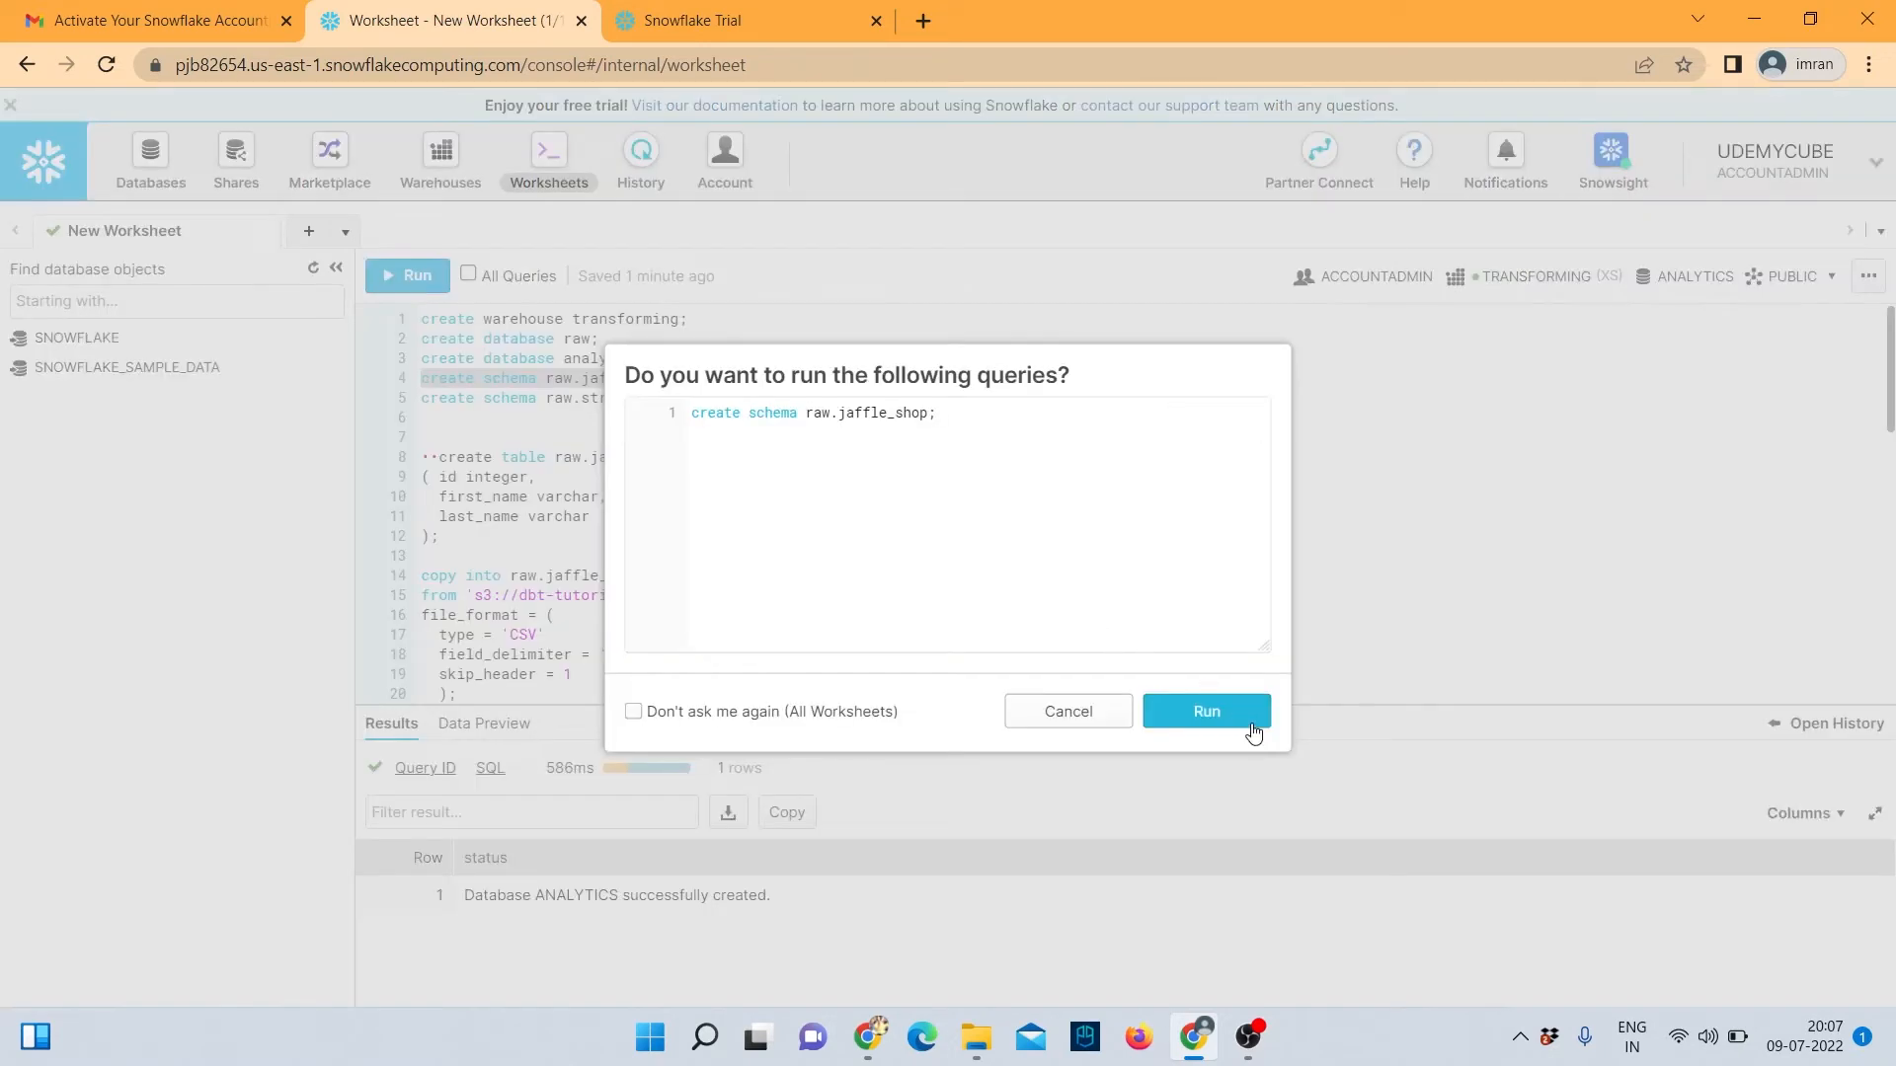
pyautogui.click(1242, 721)
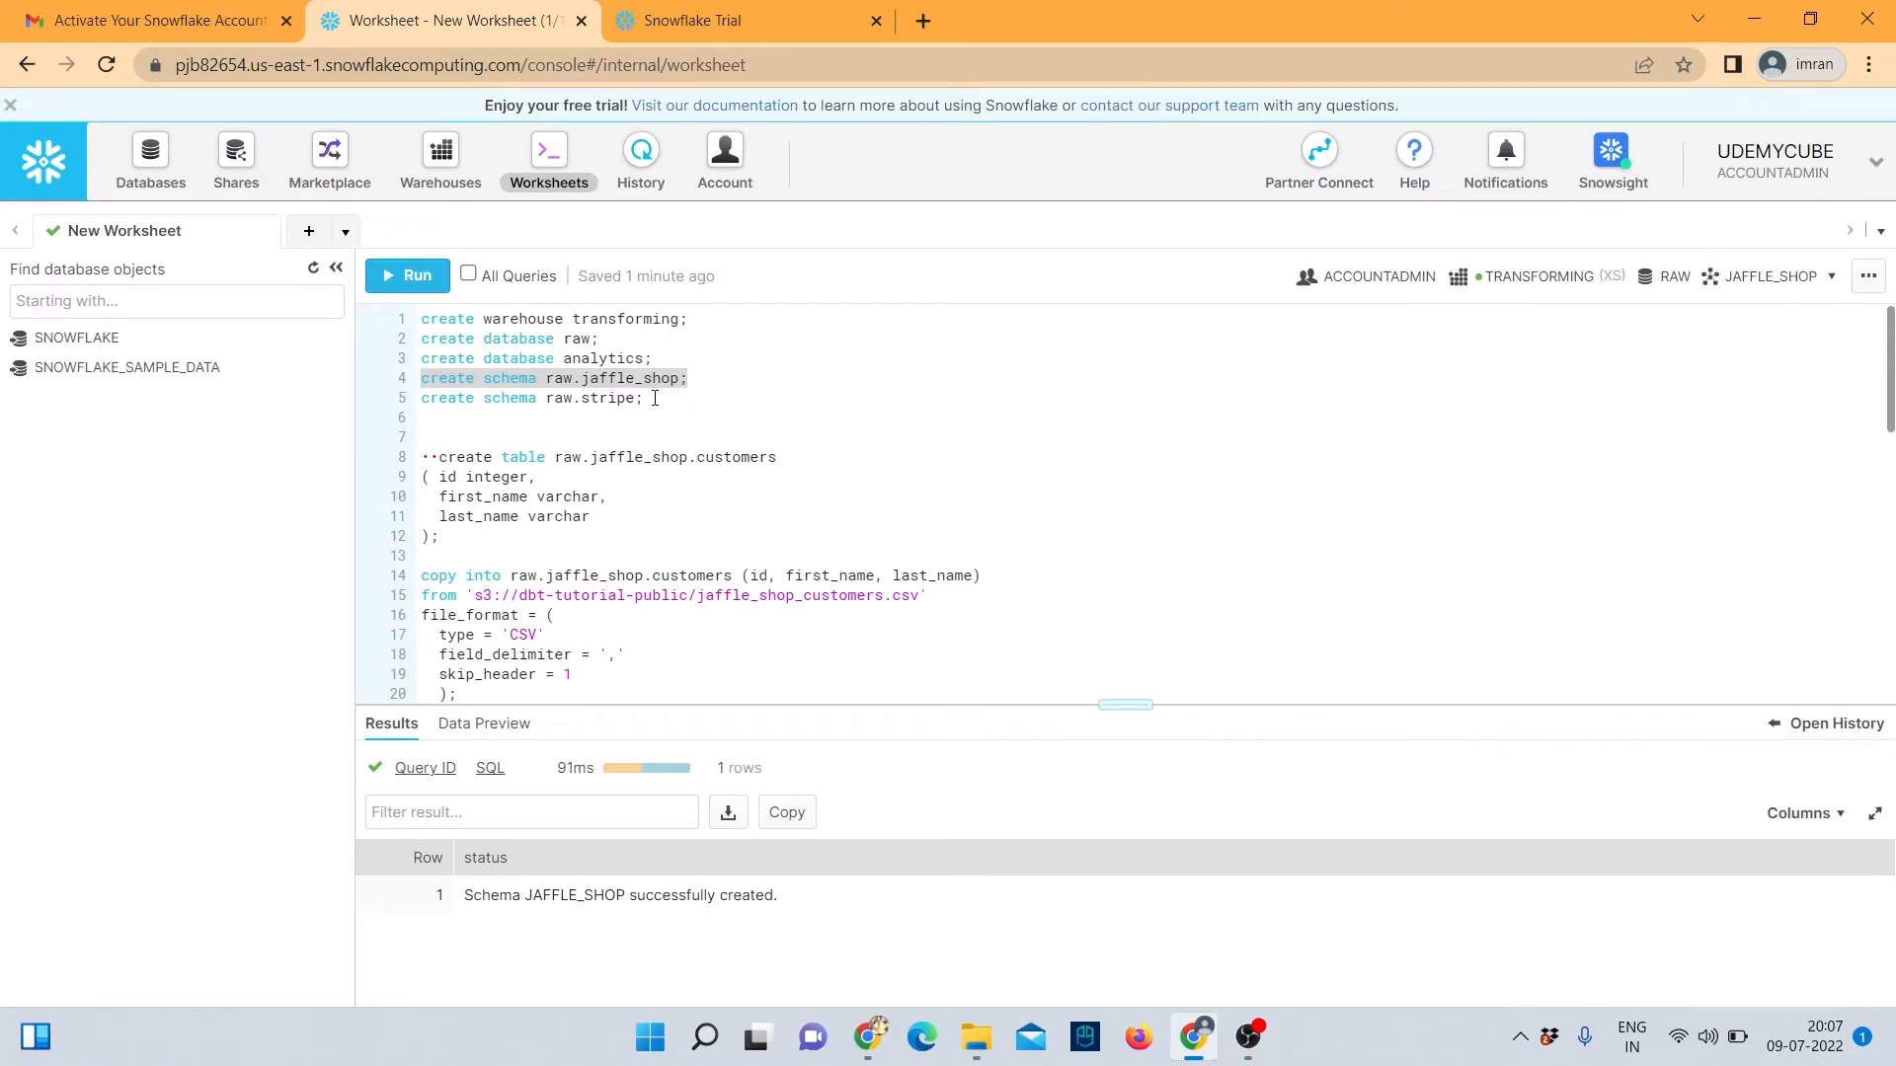
pyautogui.moveTo(673, 403); pyautogui.dragTo(419, 407)
pyautogui.click(408, 277)
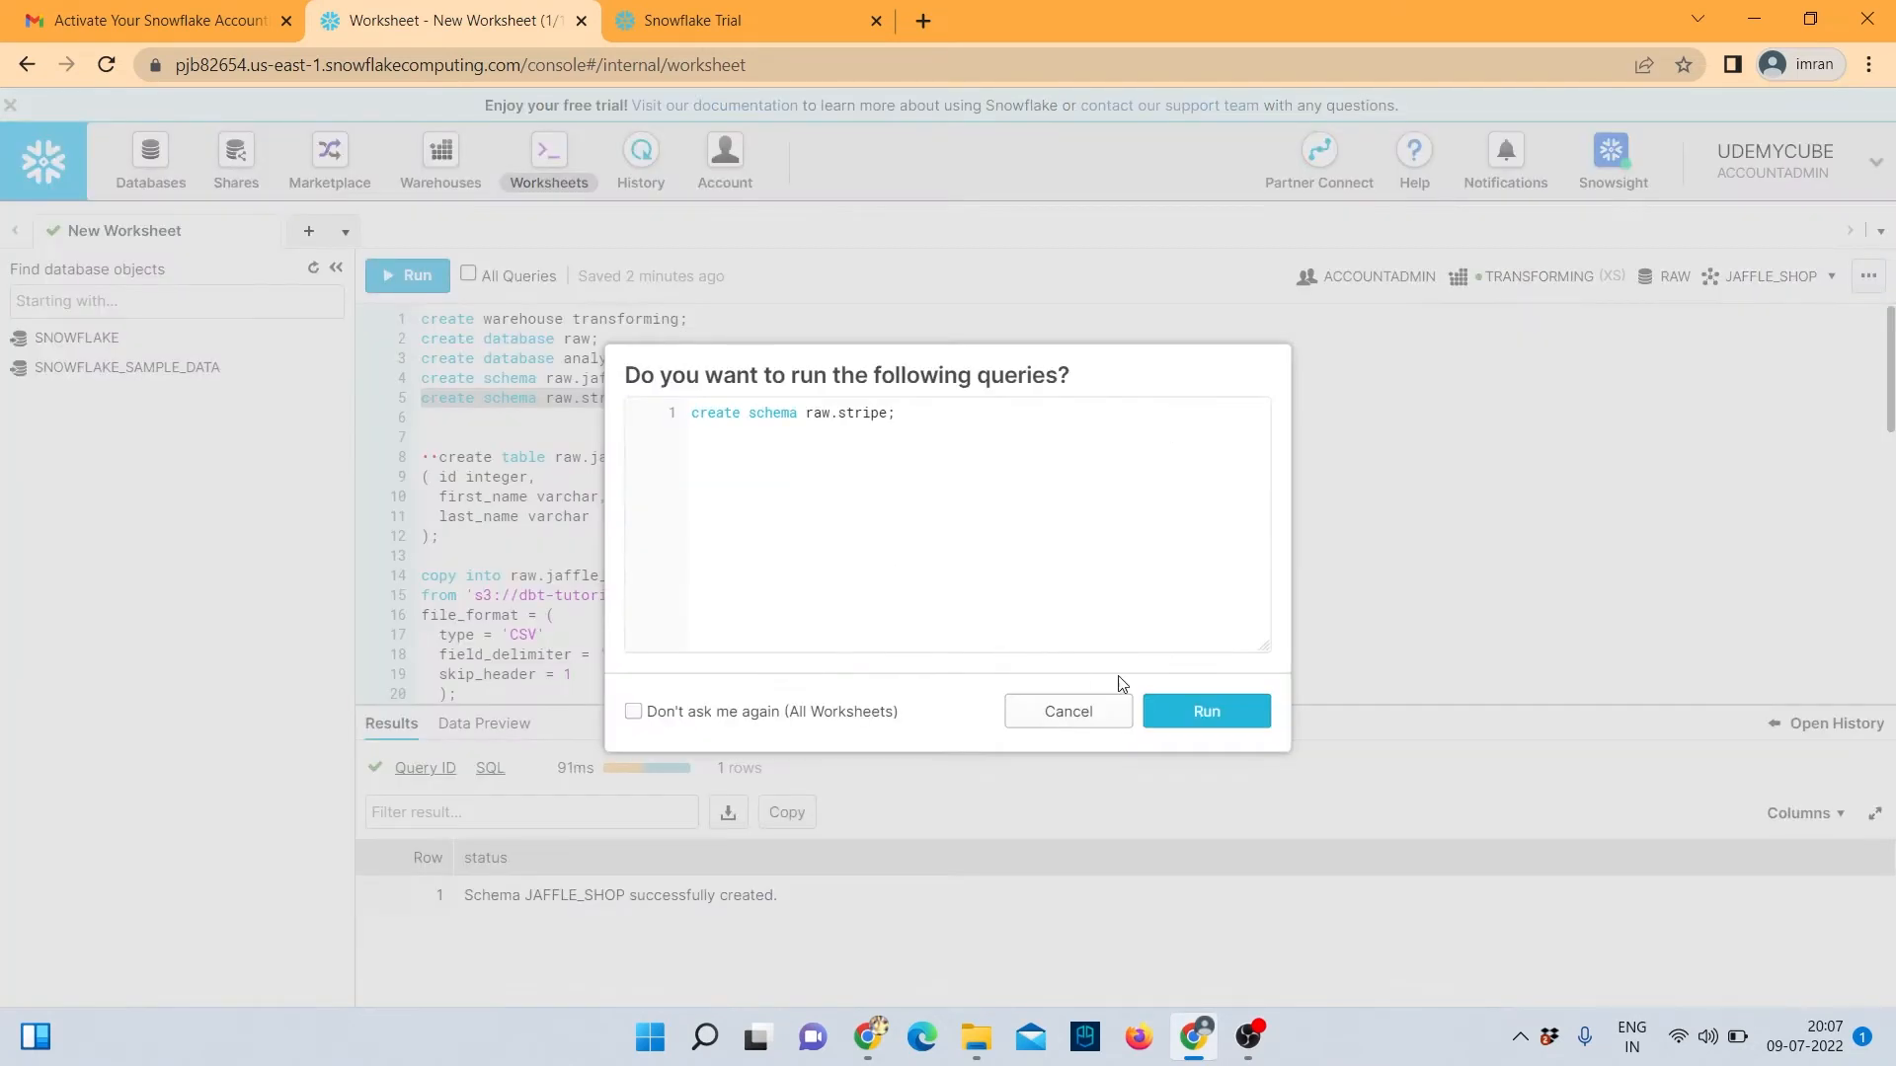
pyautogui.click(1197, 720)
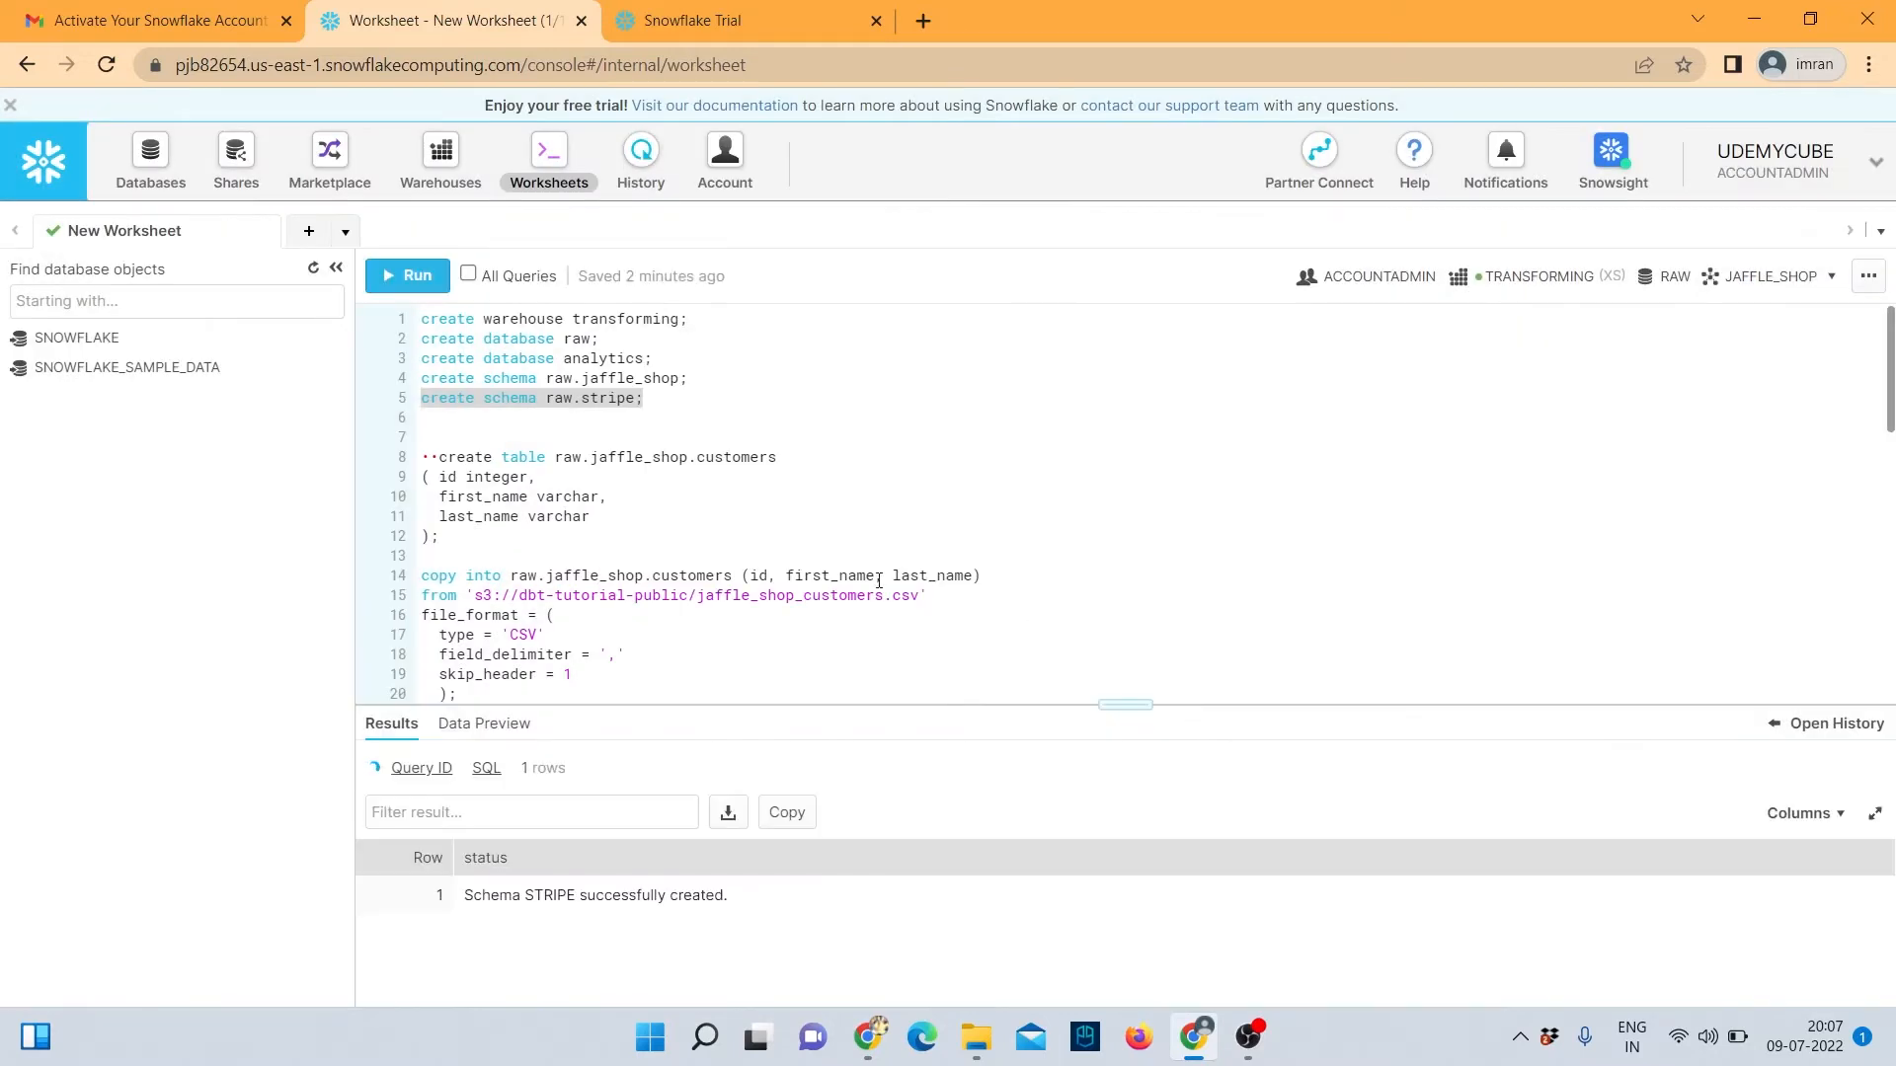
pyautogui.click(312, 268)
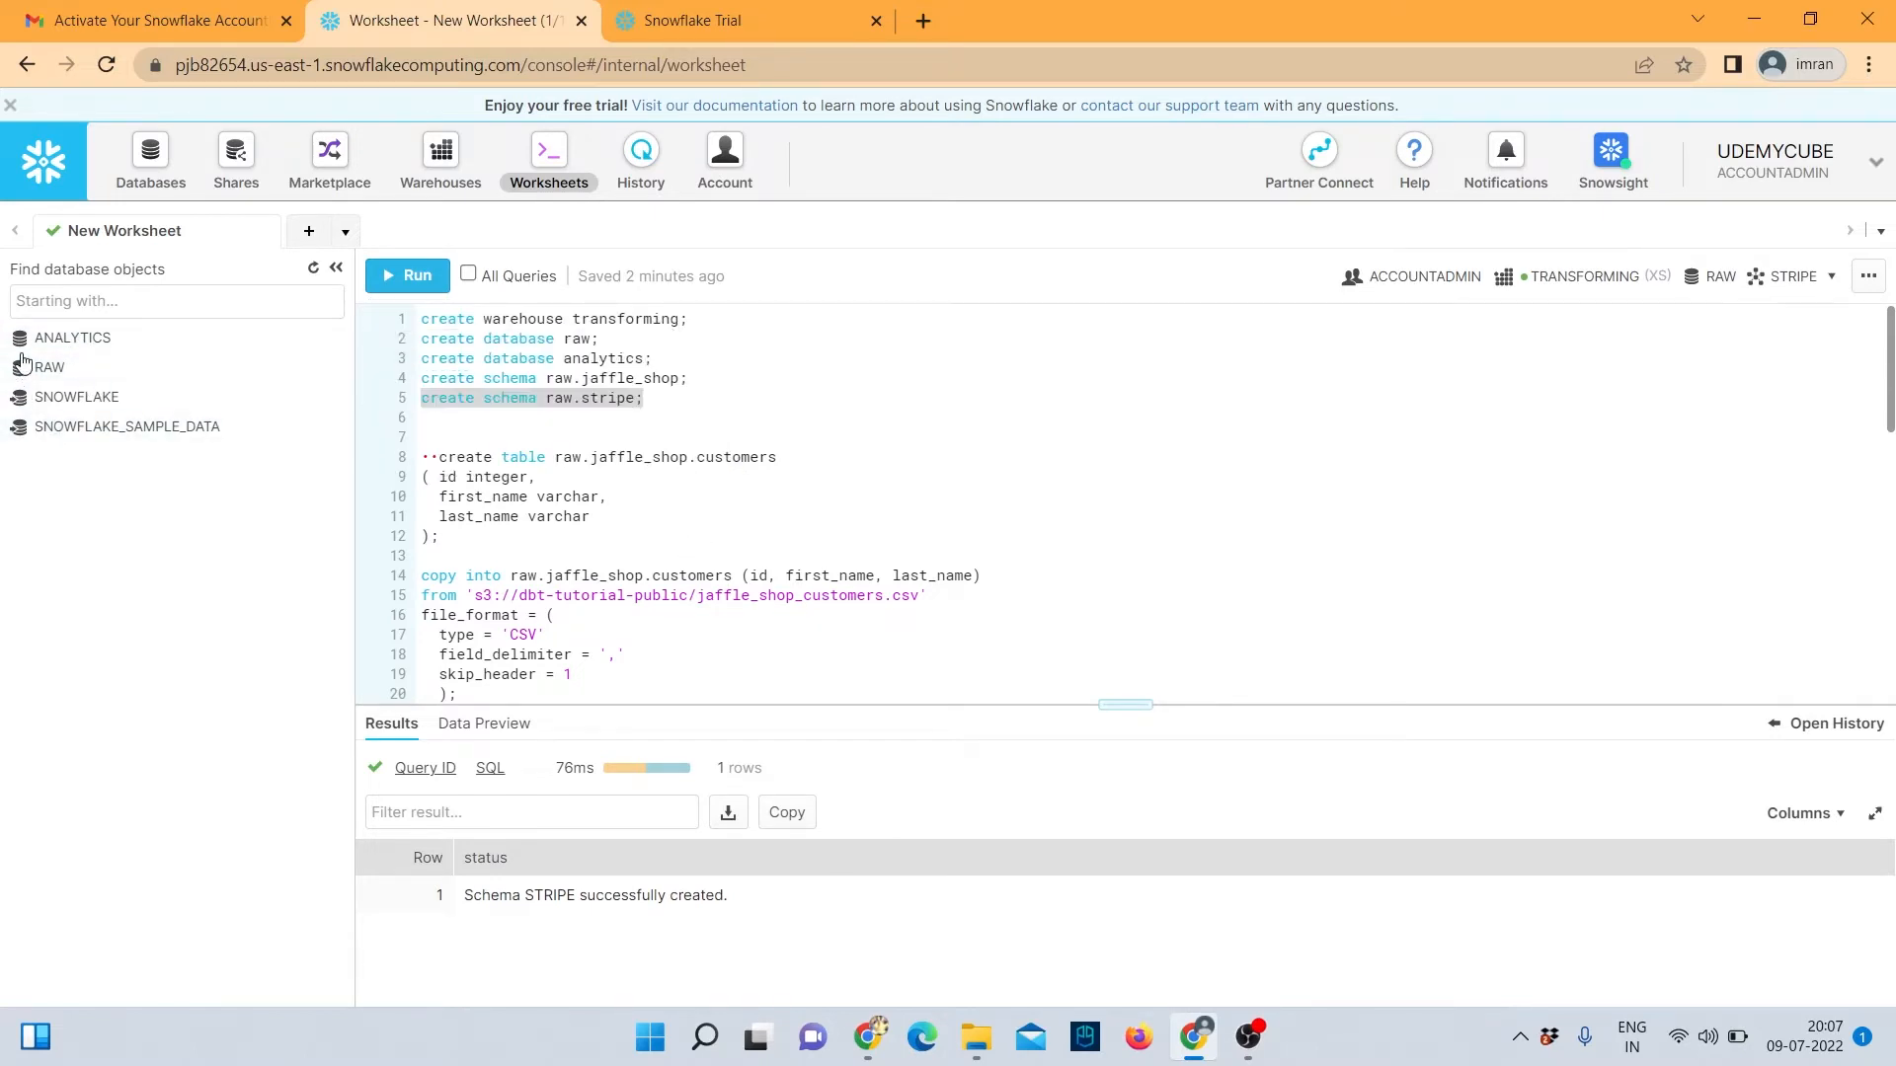
pyautogui.scroll(-3, 640, 546)
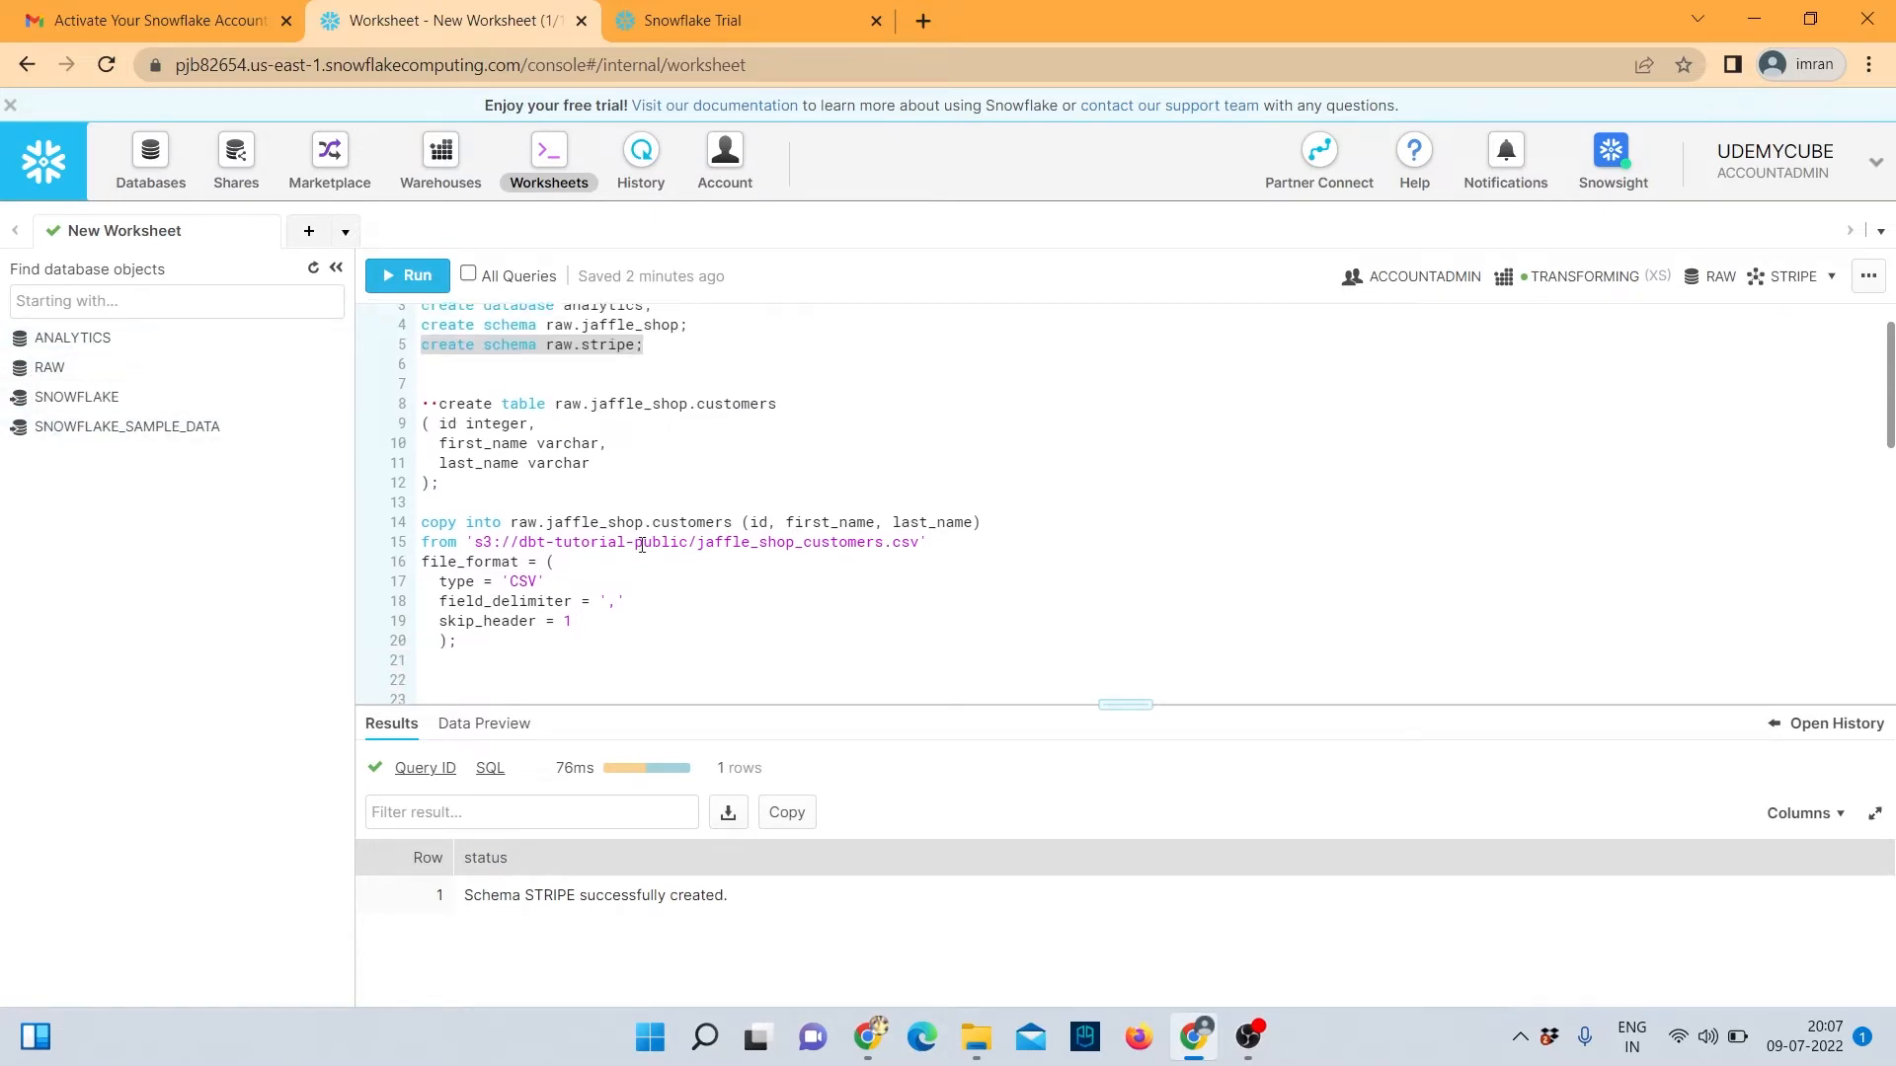
pyautogui.scroll(3, 499, 475)
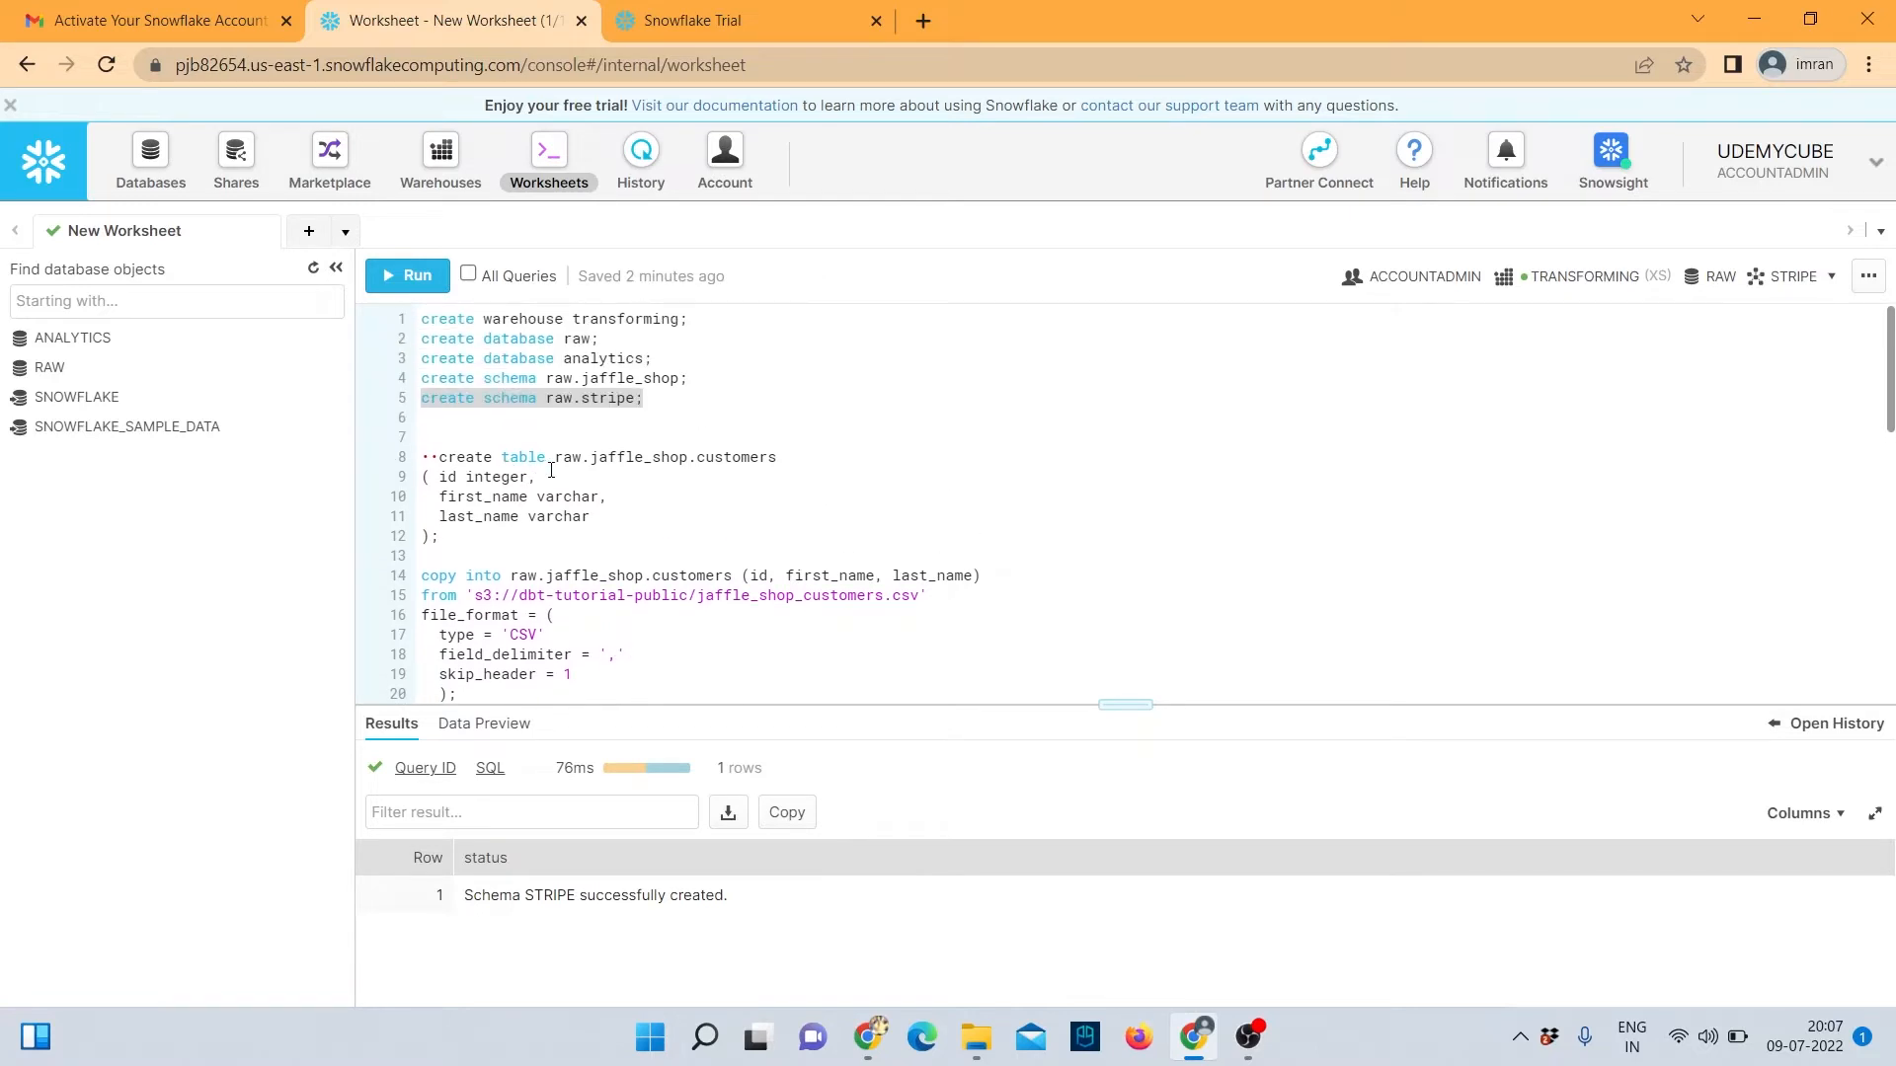
pyautogui.scroll(-2, 555, 470)
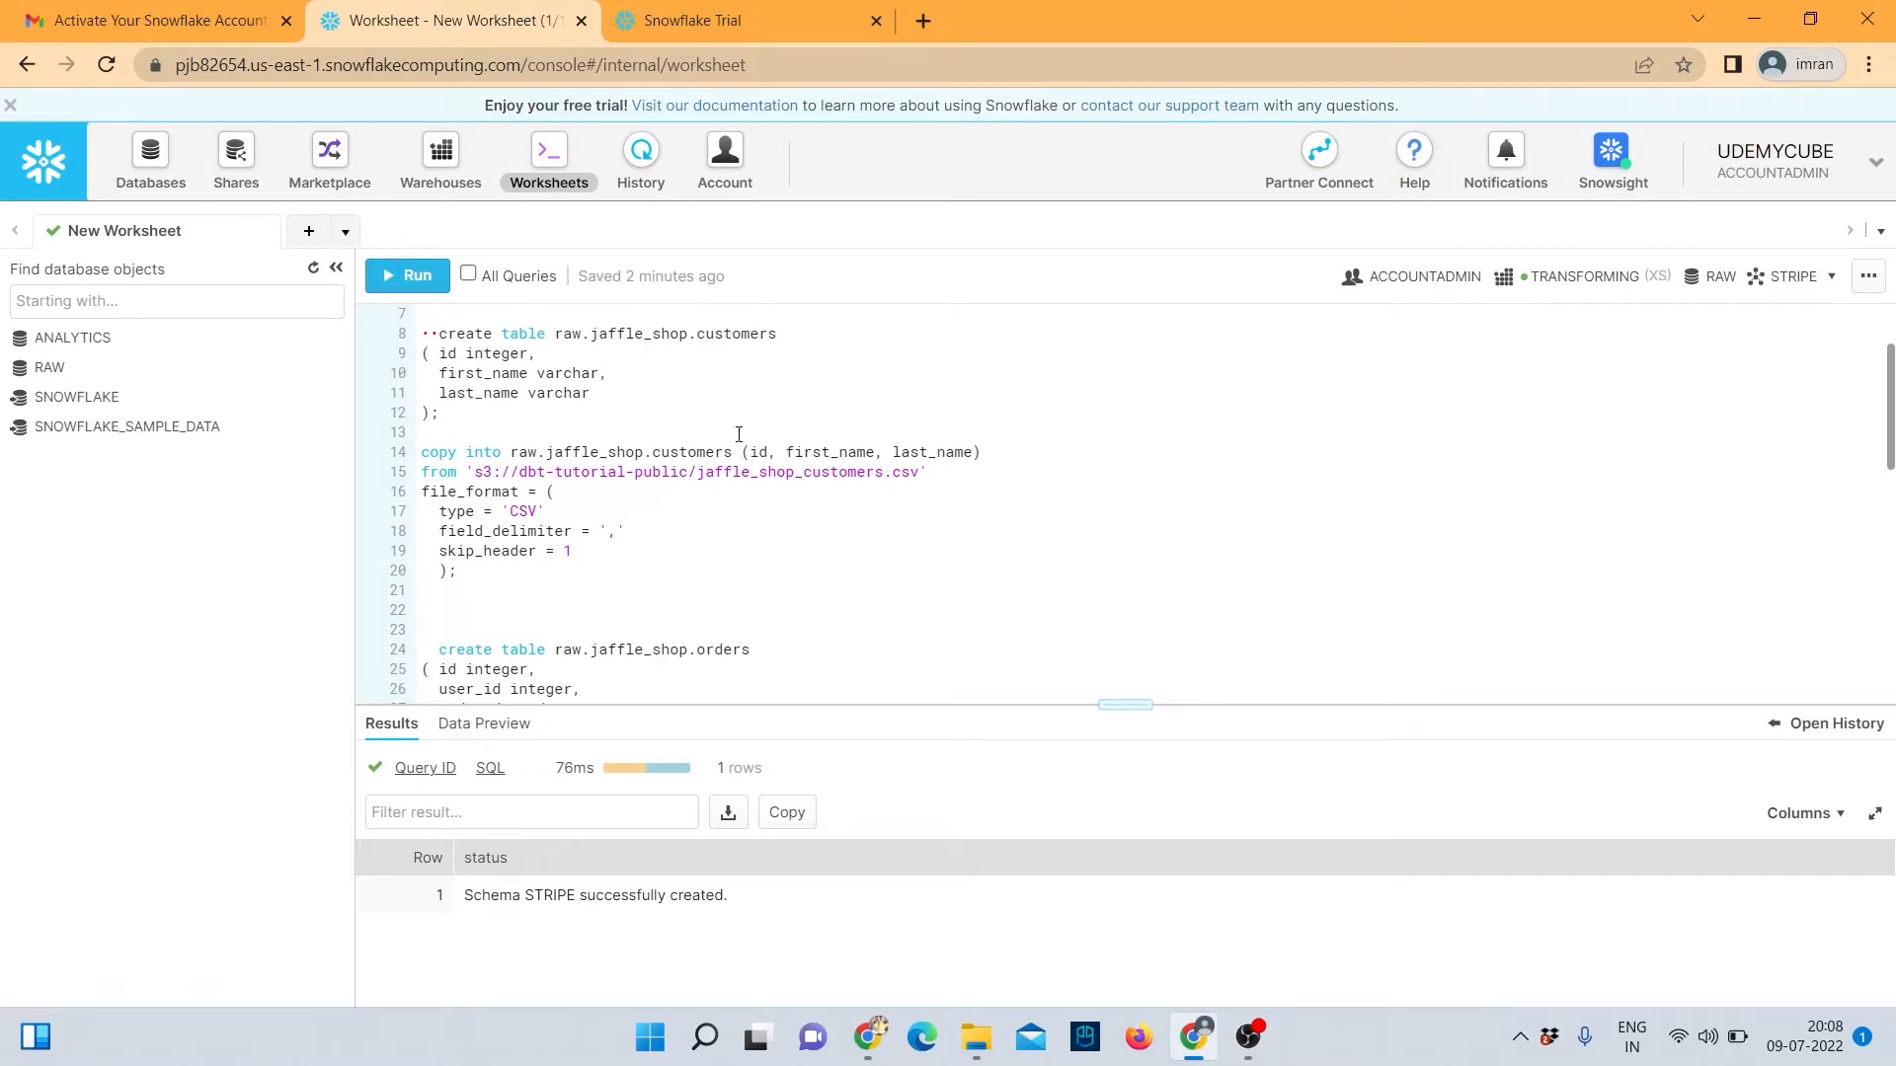
pyautogui.scroll(2, 566, 471)
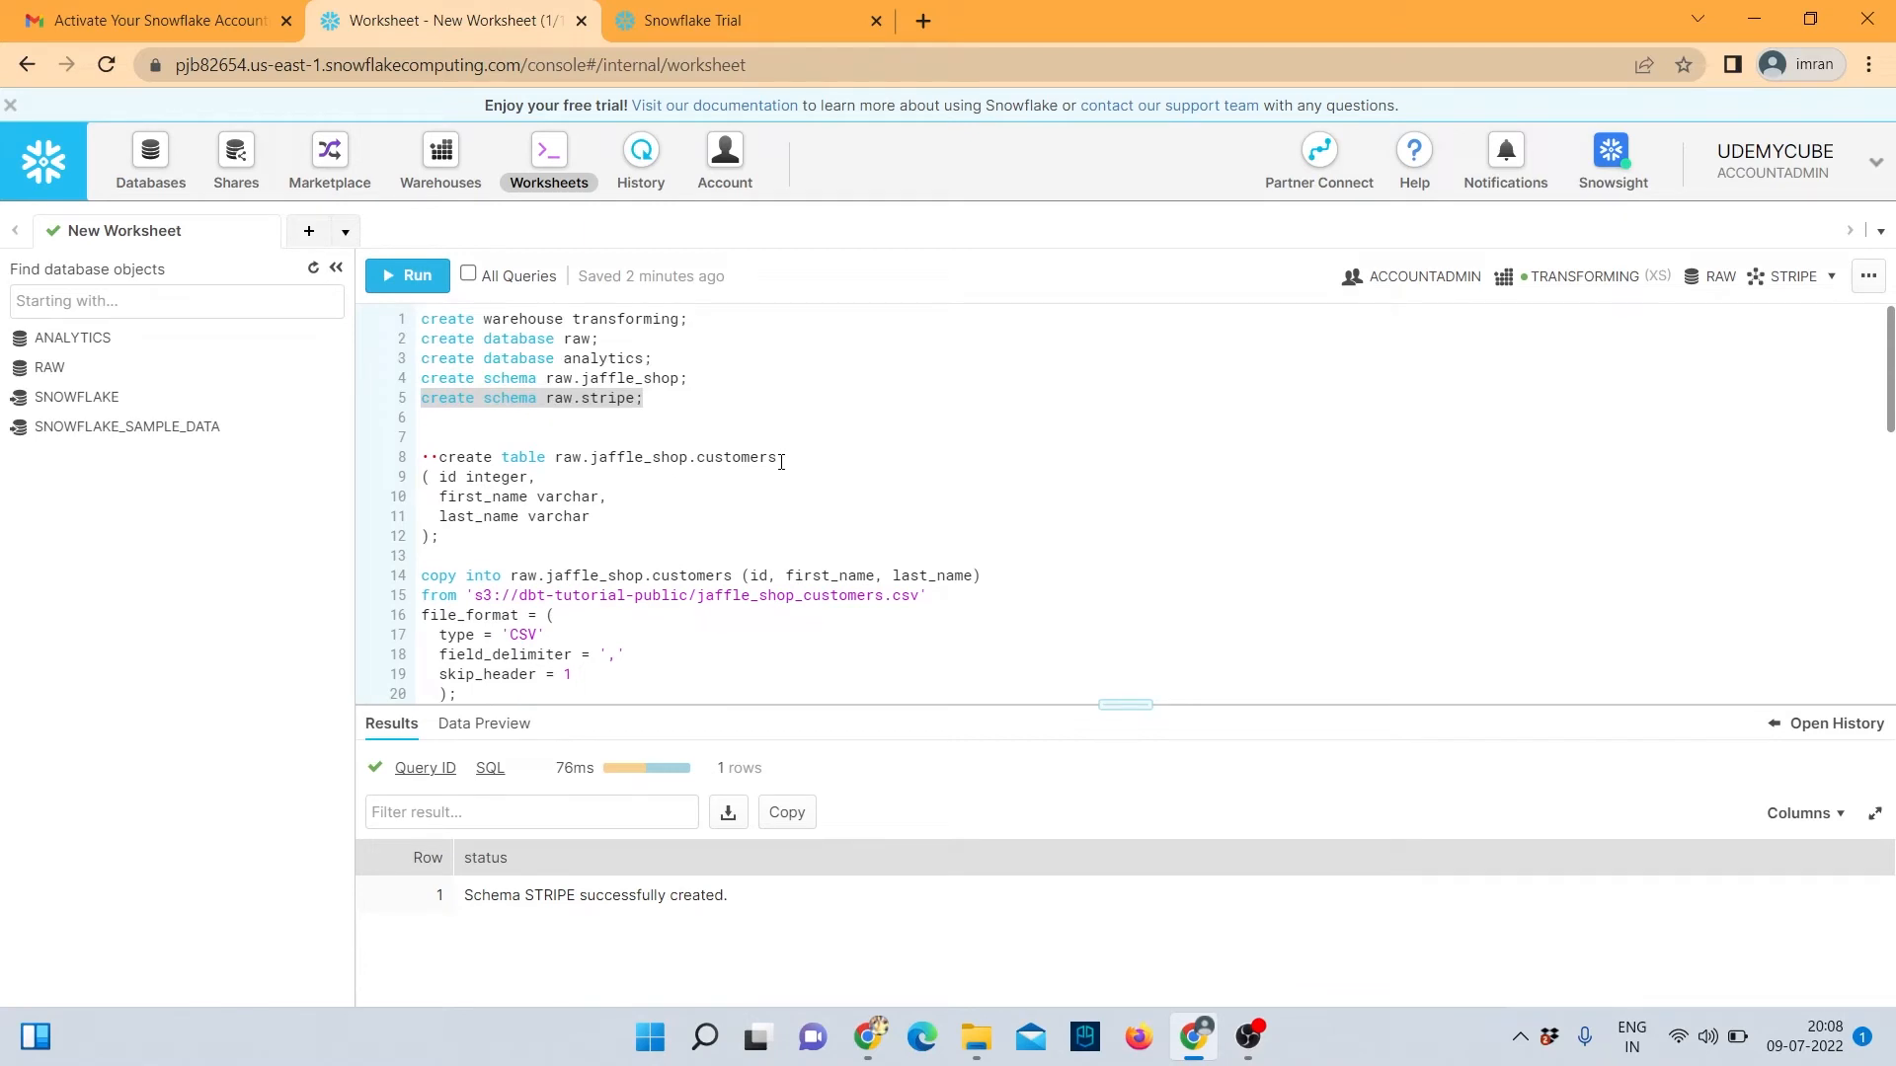
# Fix line 8's indentation and run the create table raw.jaffle_shop.customers statement.
pyautogui.moveTo(447, 541); pyautogui.dragTo(421, 457)
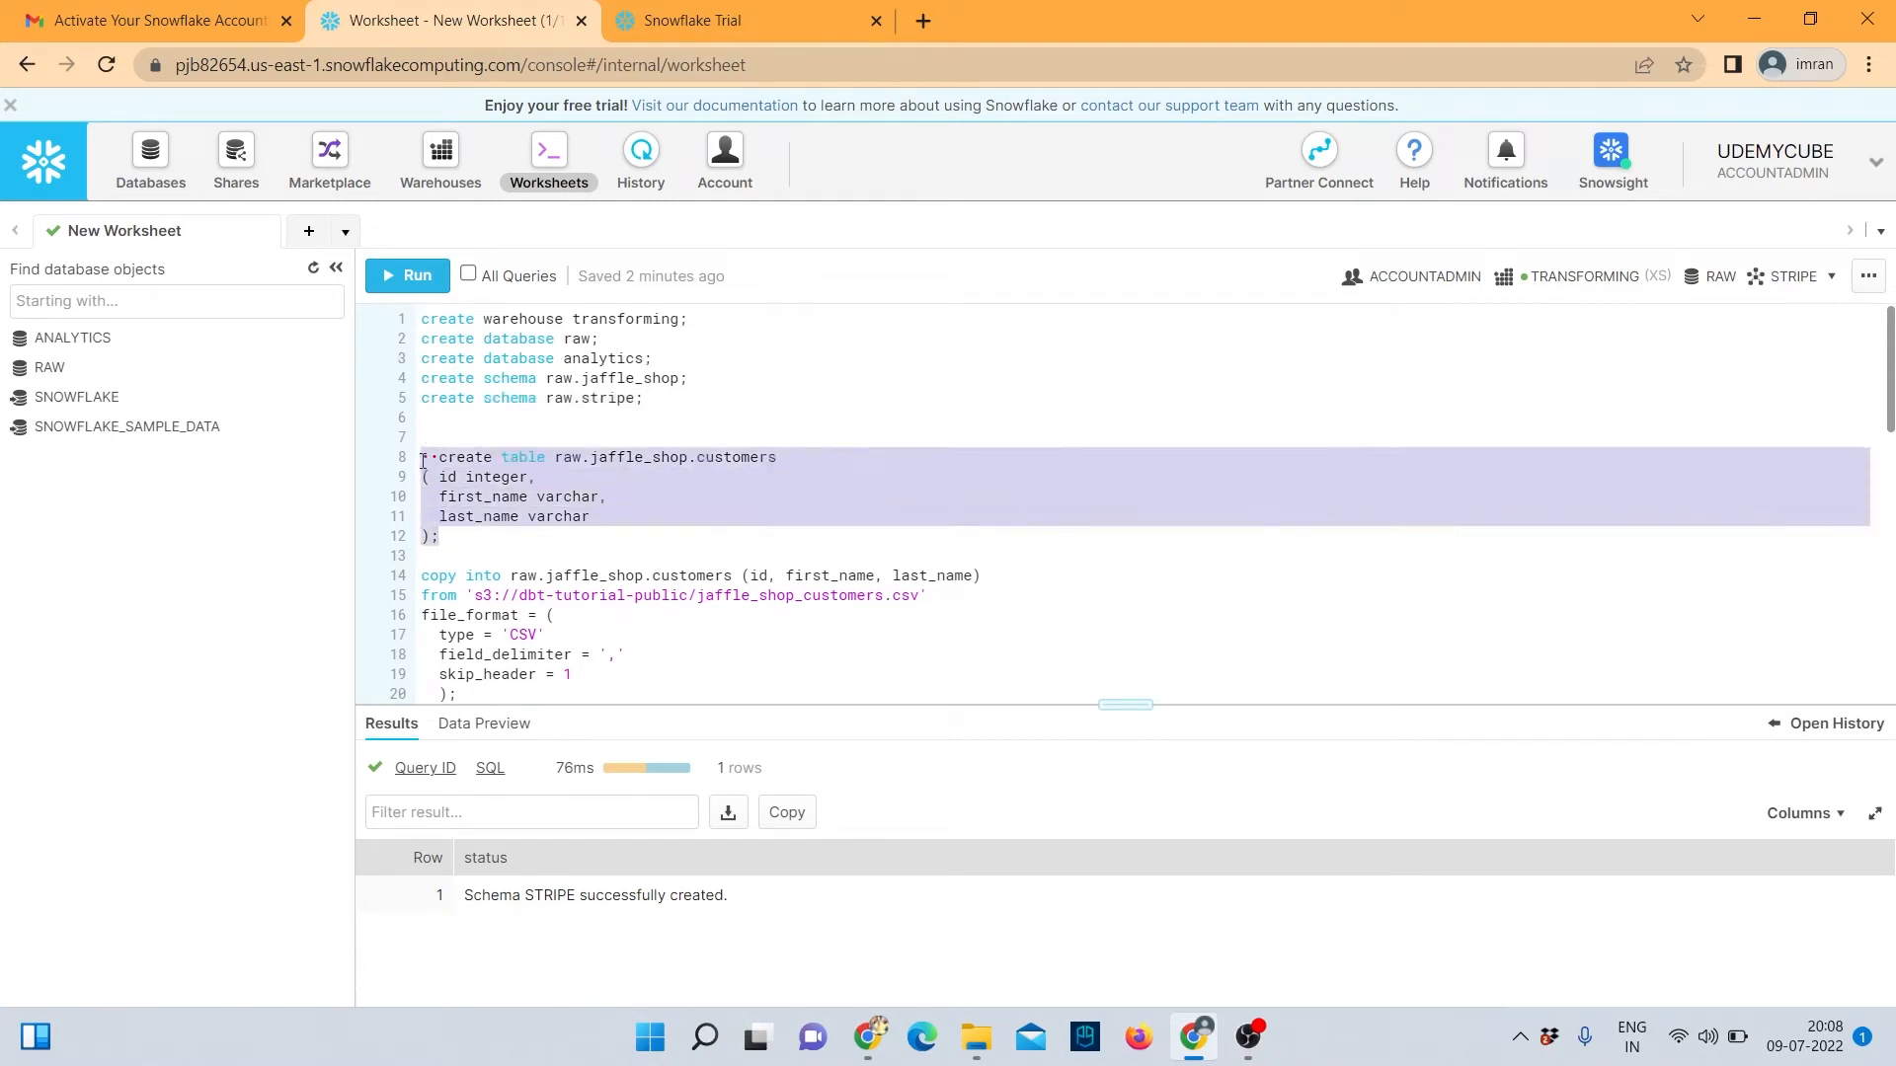
pyautogui.click(409, 275)
pyautogui.click(1220, 709)
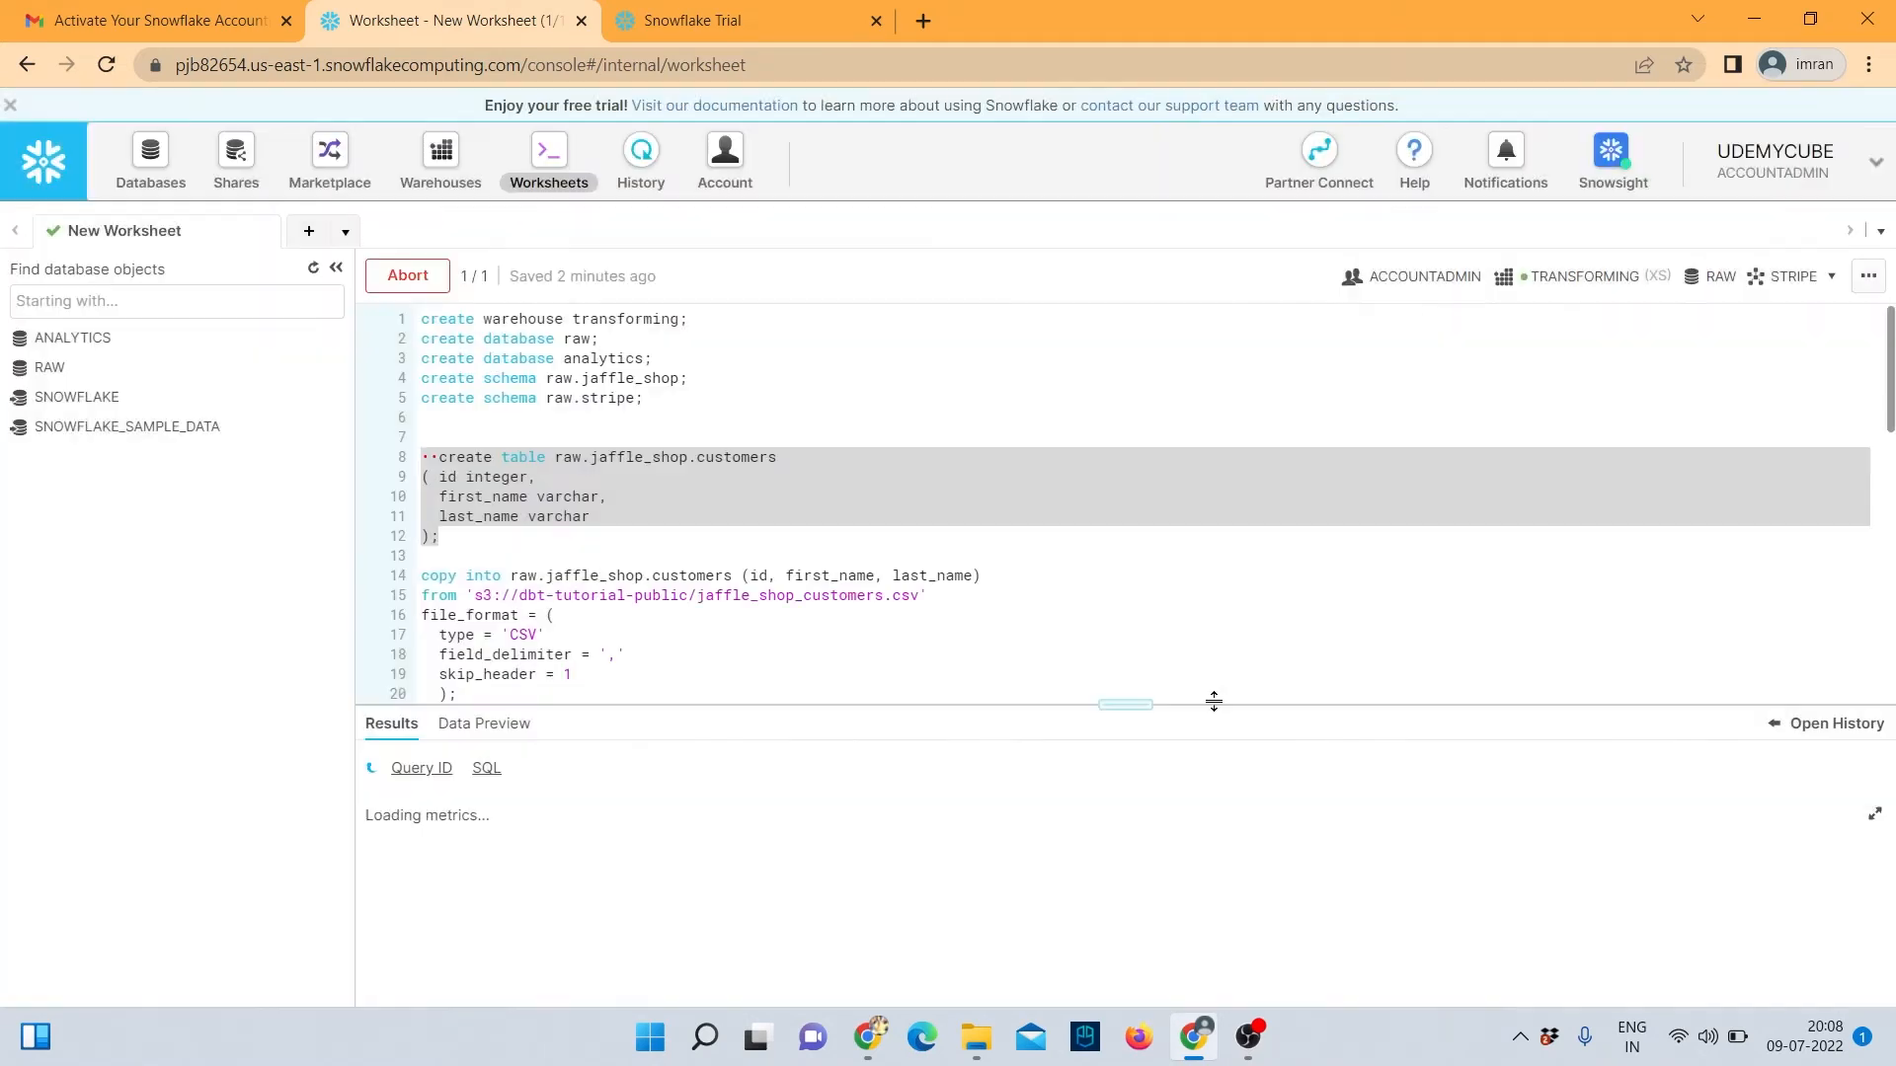
pyautogui.click(441, 458)
pyautogui.press('BackSpace')
pyautogui.press('BackSpace')
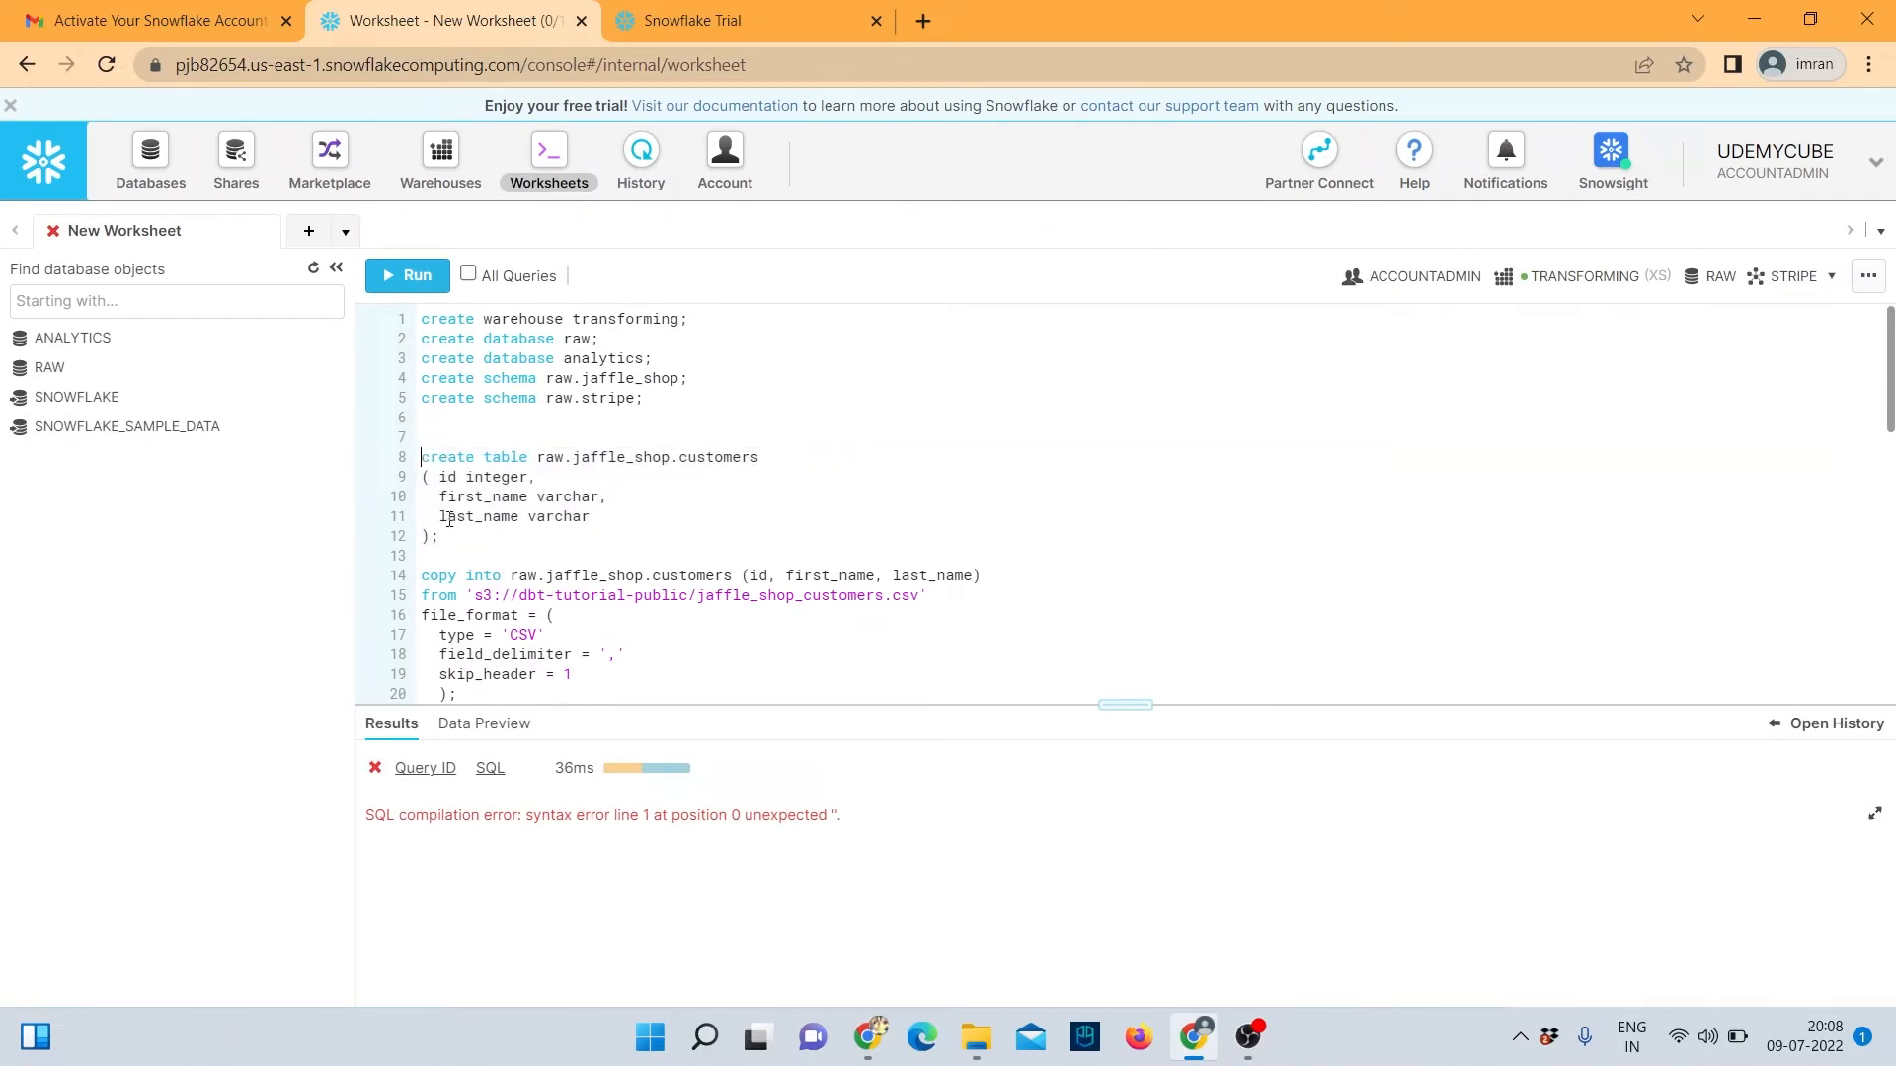
pyautogui.moveTo(439, 539); pyautogui.dragTo(421, 460)
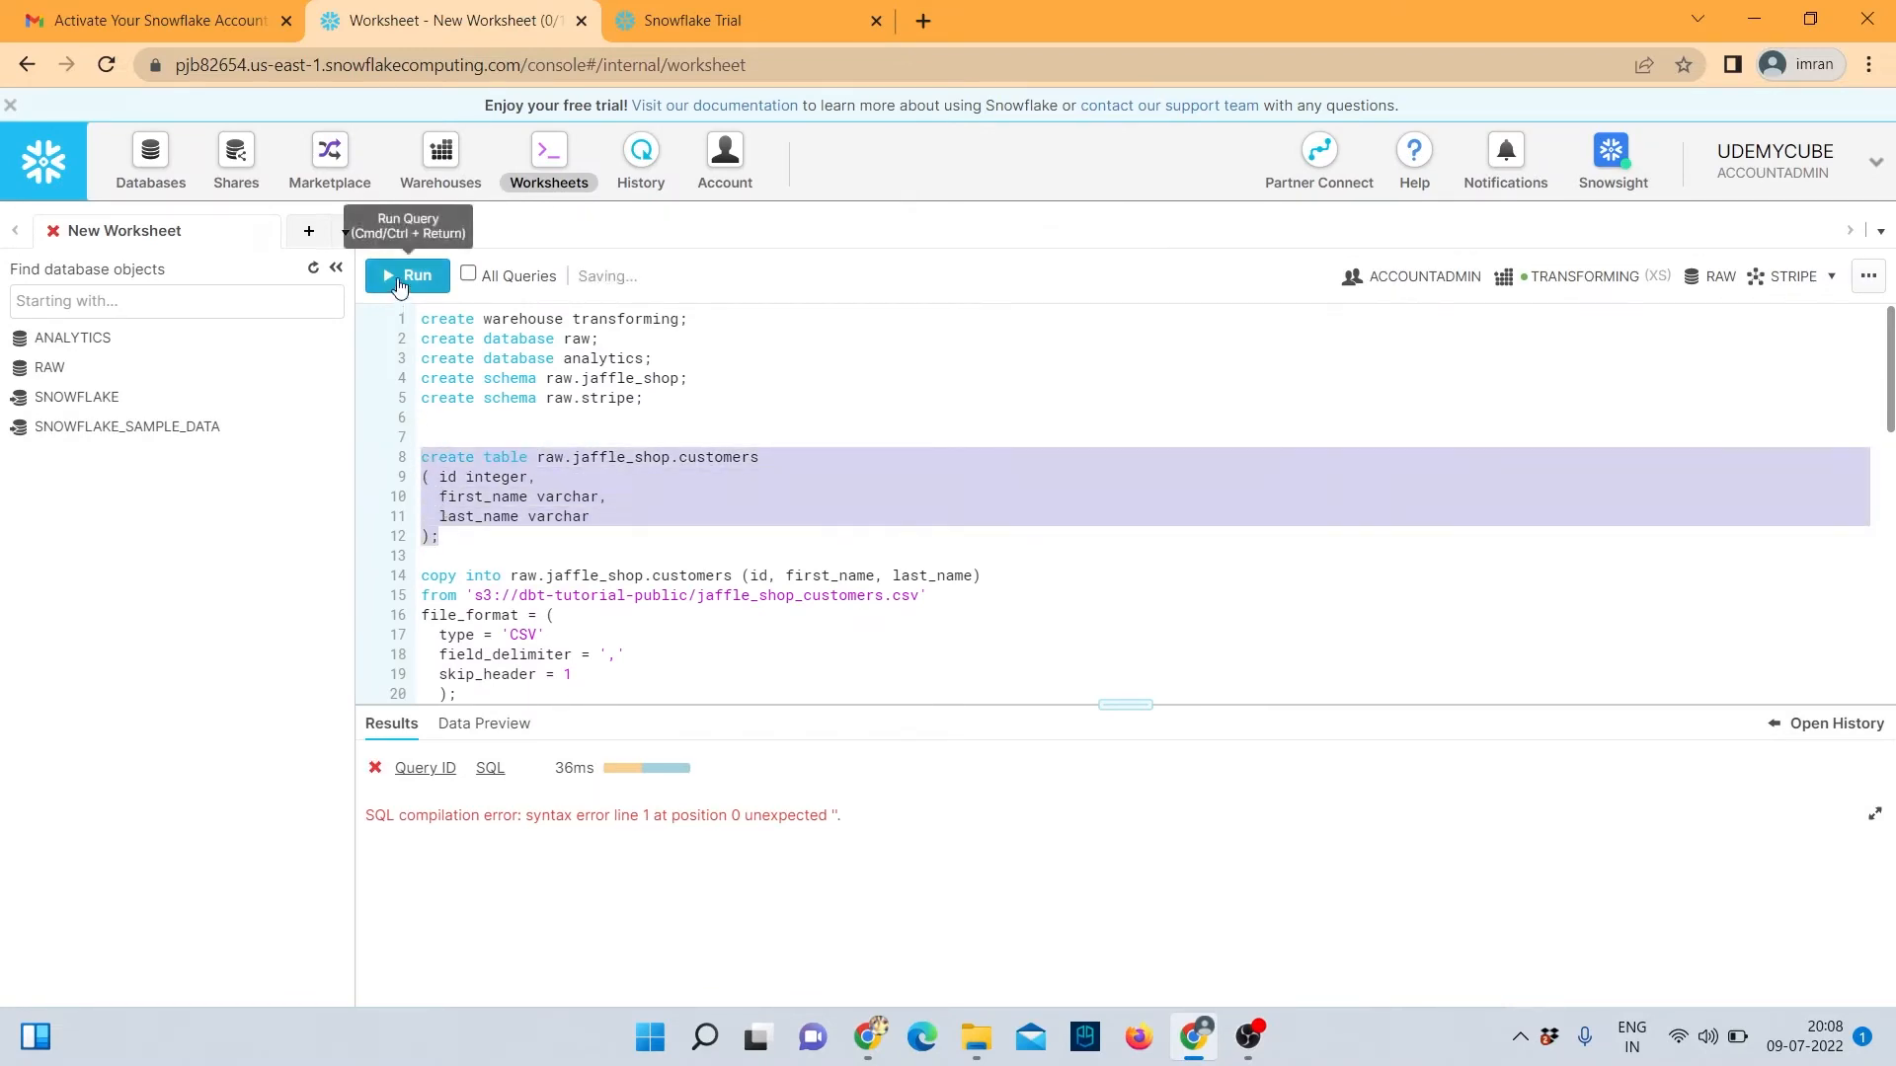
pyautogui.click(407, 276)
pyautogui.click(1167, 724)
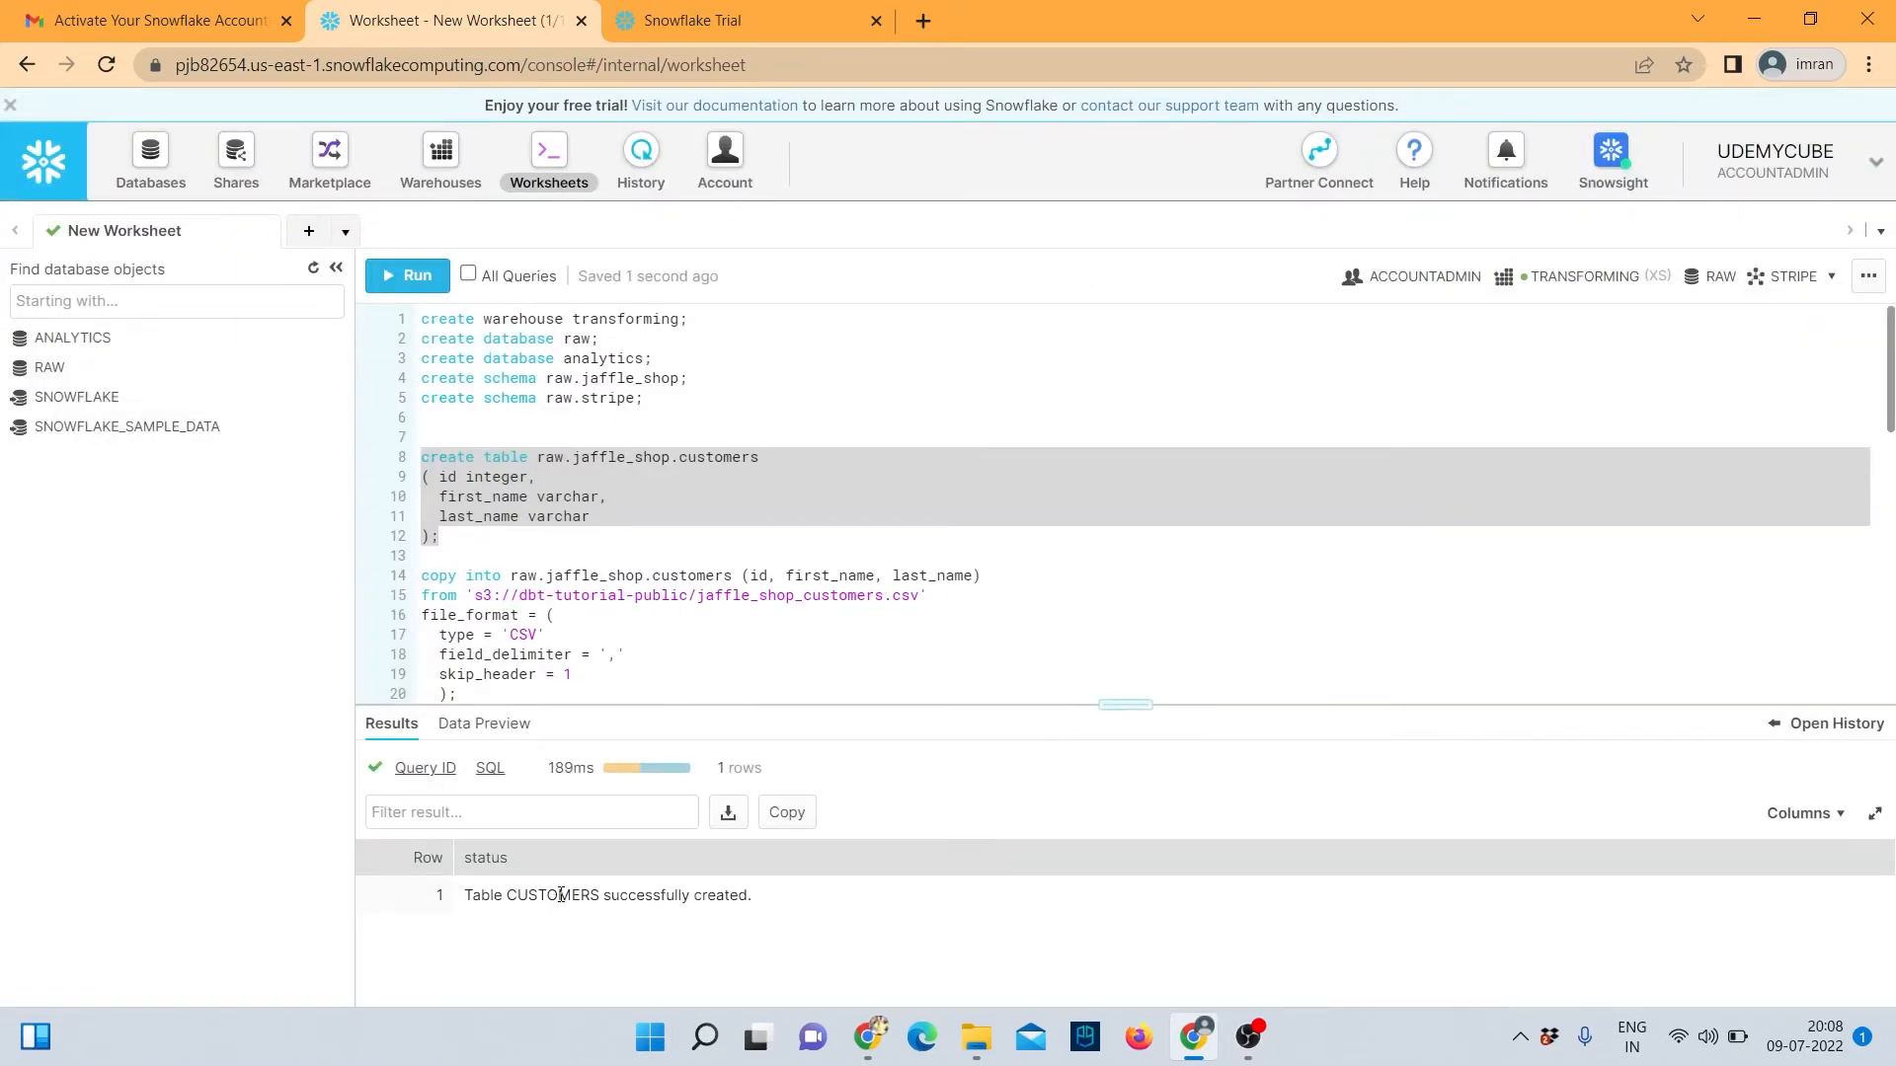
# Expand RAW > JAFFLE_SHOP in the object tree to show the CUSTOMERS table.
pyautogui.click(44, 373)
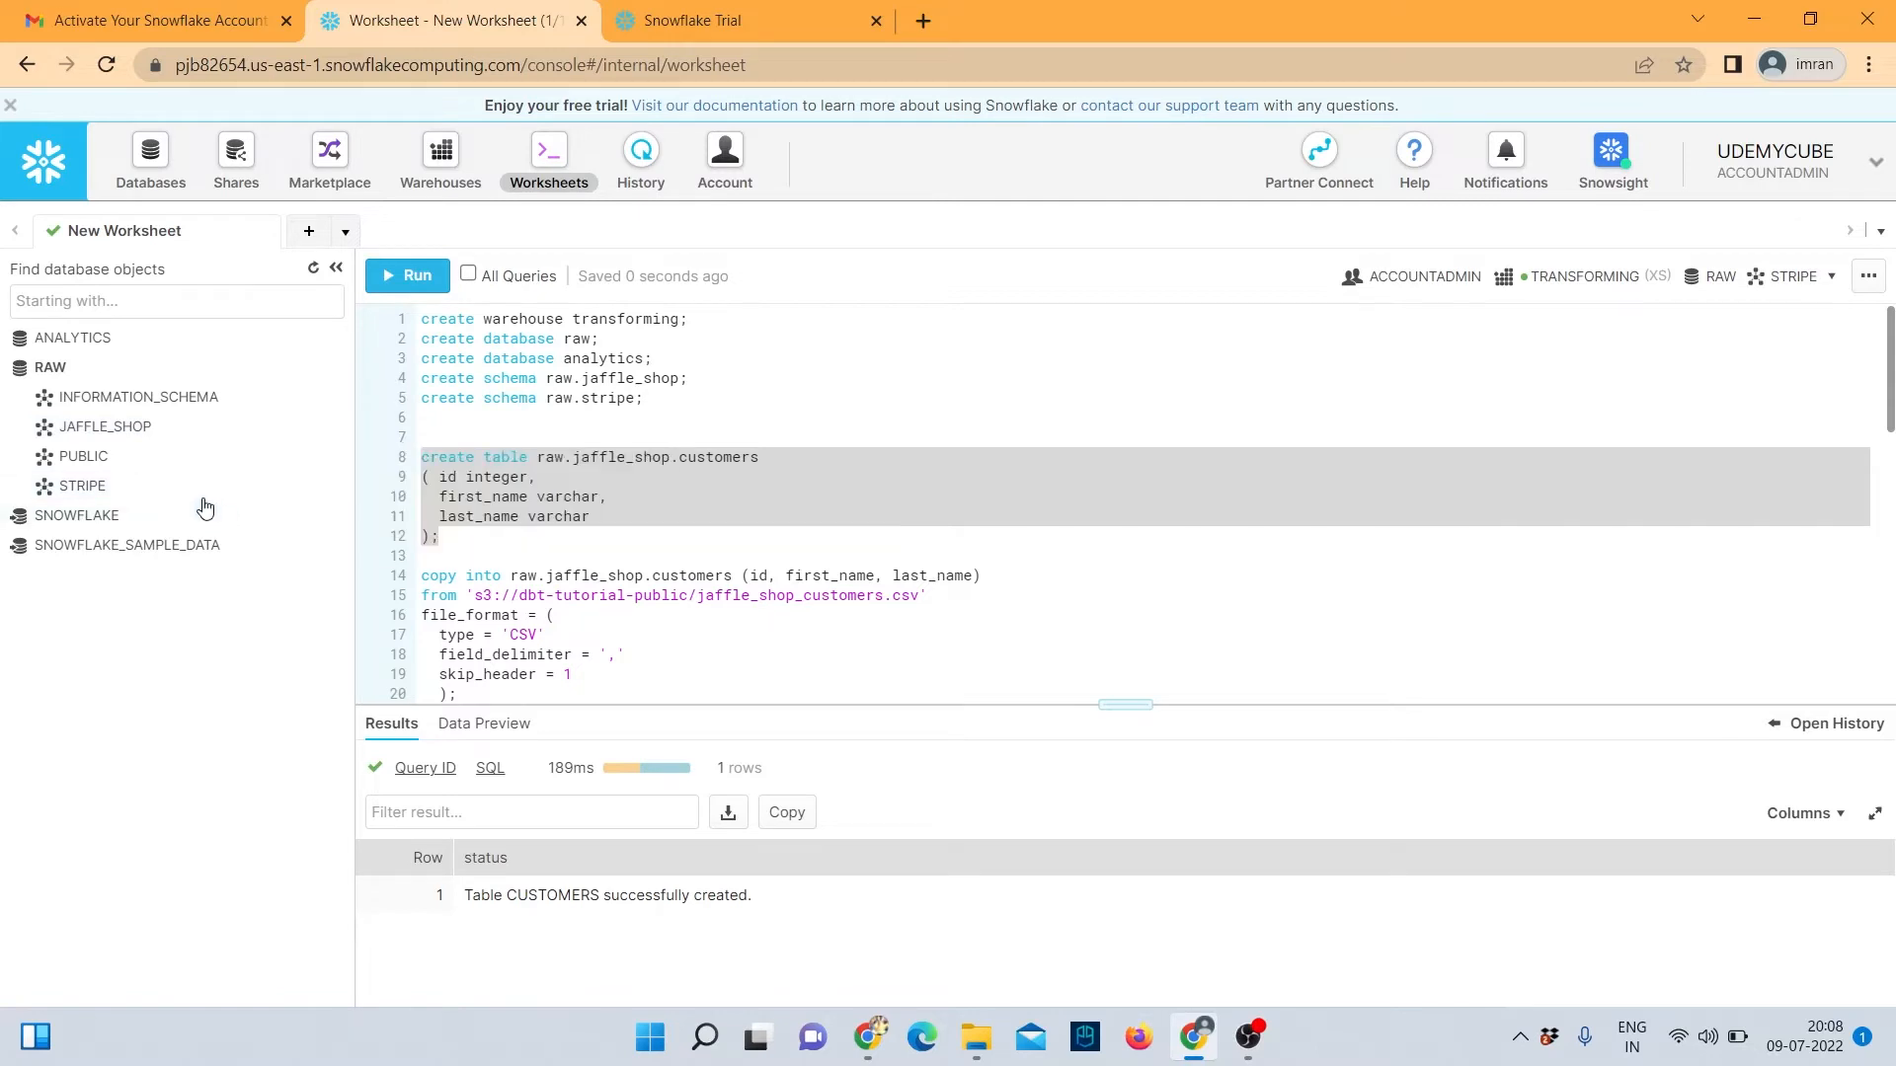
pyautogui.click(140, 426)
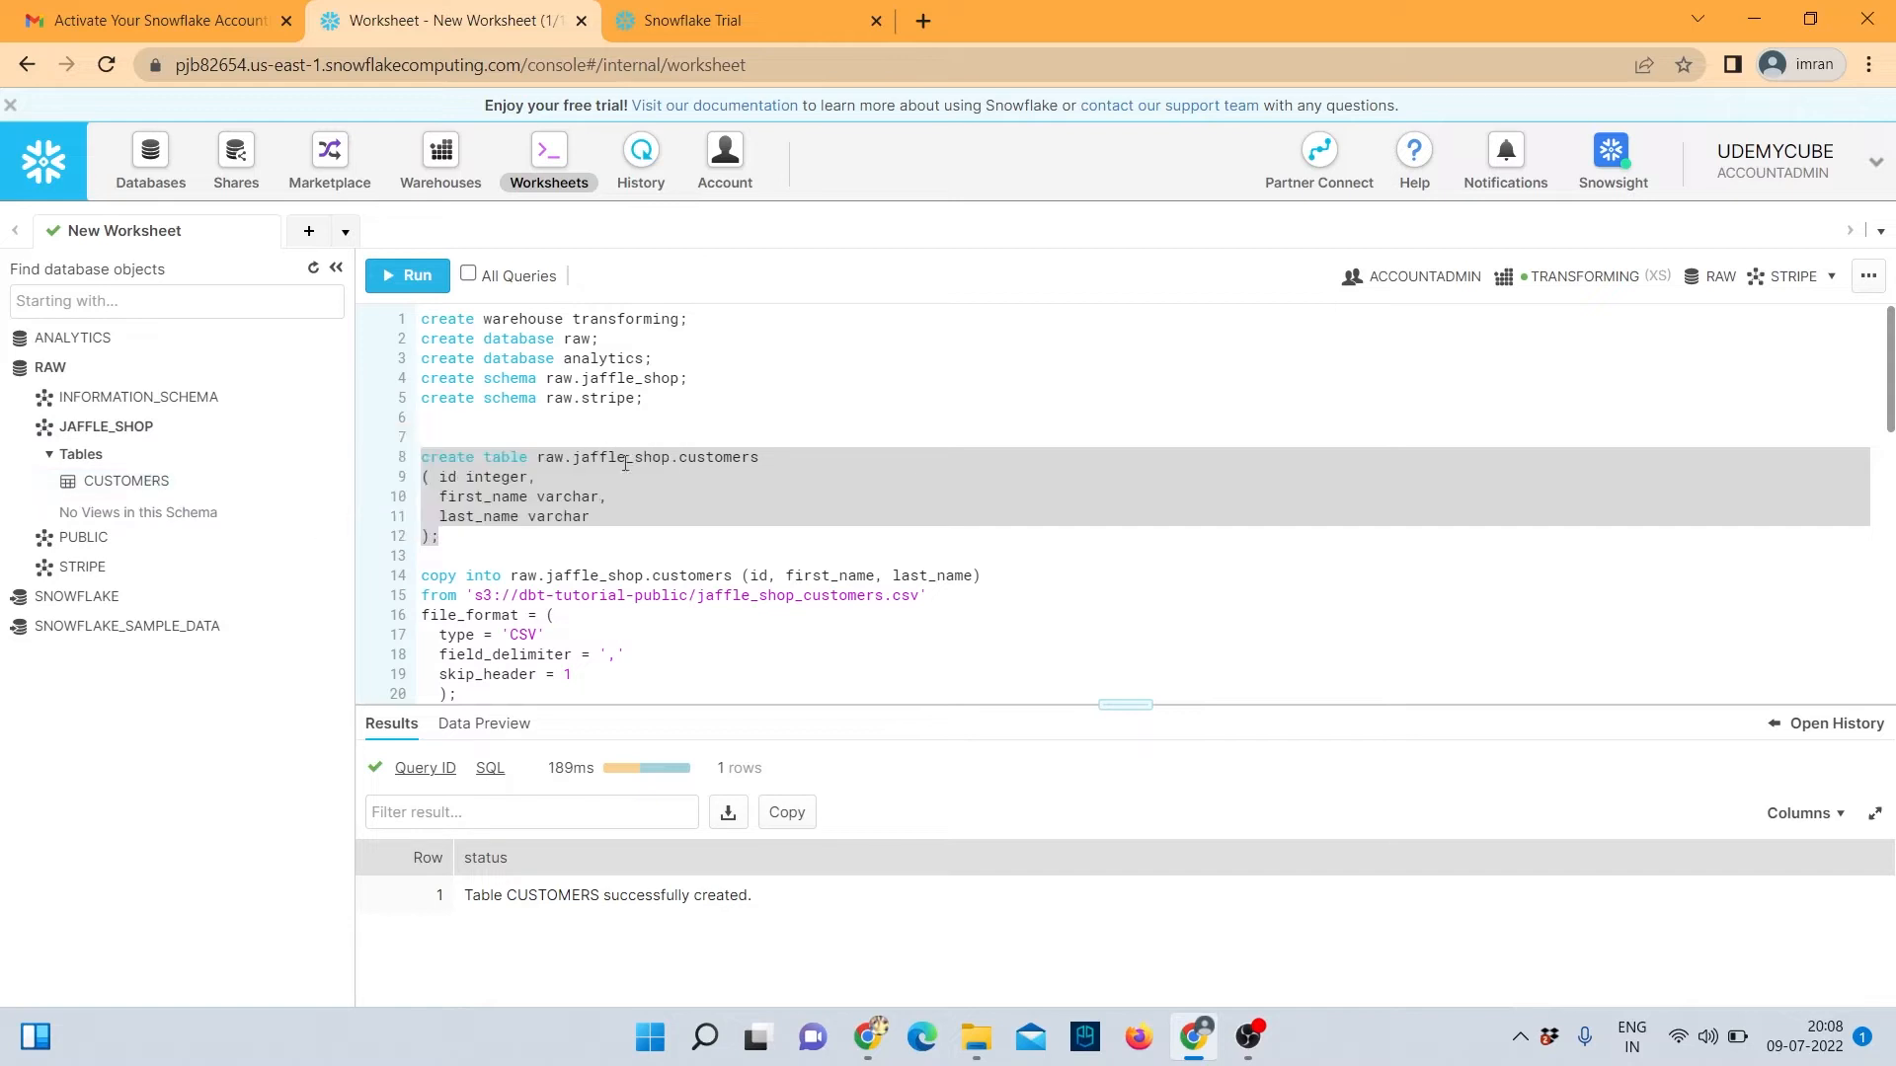
pyautogui.scroll(-3, 605, 482)
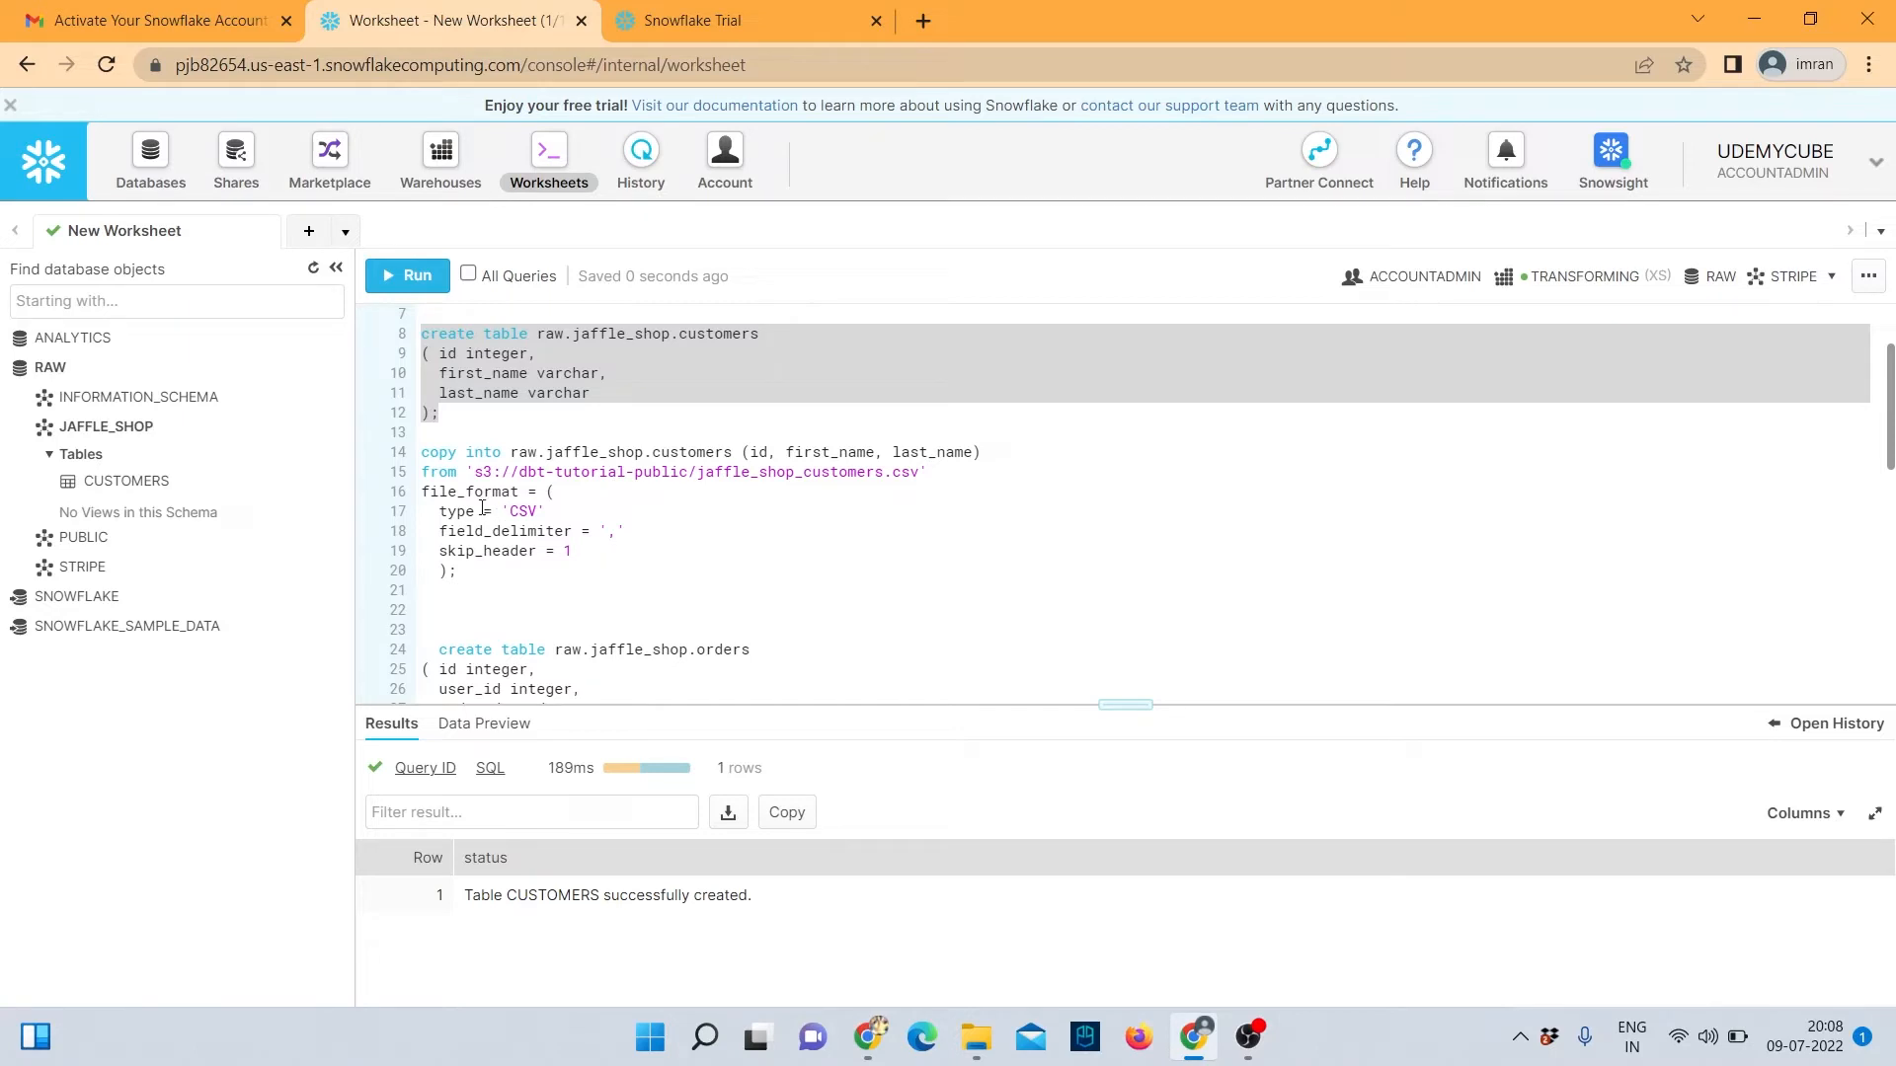
# Run the copy into raw.jaffle_shop.customers statement, loading 100 rows from S3 with 0 errors.
pyautogui.moveTo(482, 573); pyautogui.dragTo(421, 452)
pyautogui.click(390, 276)
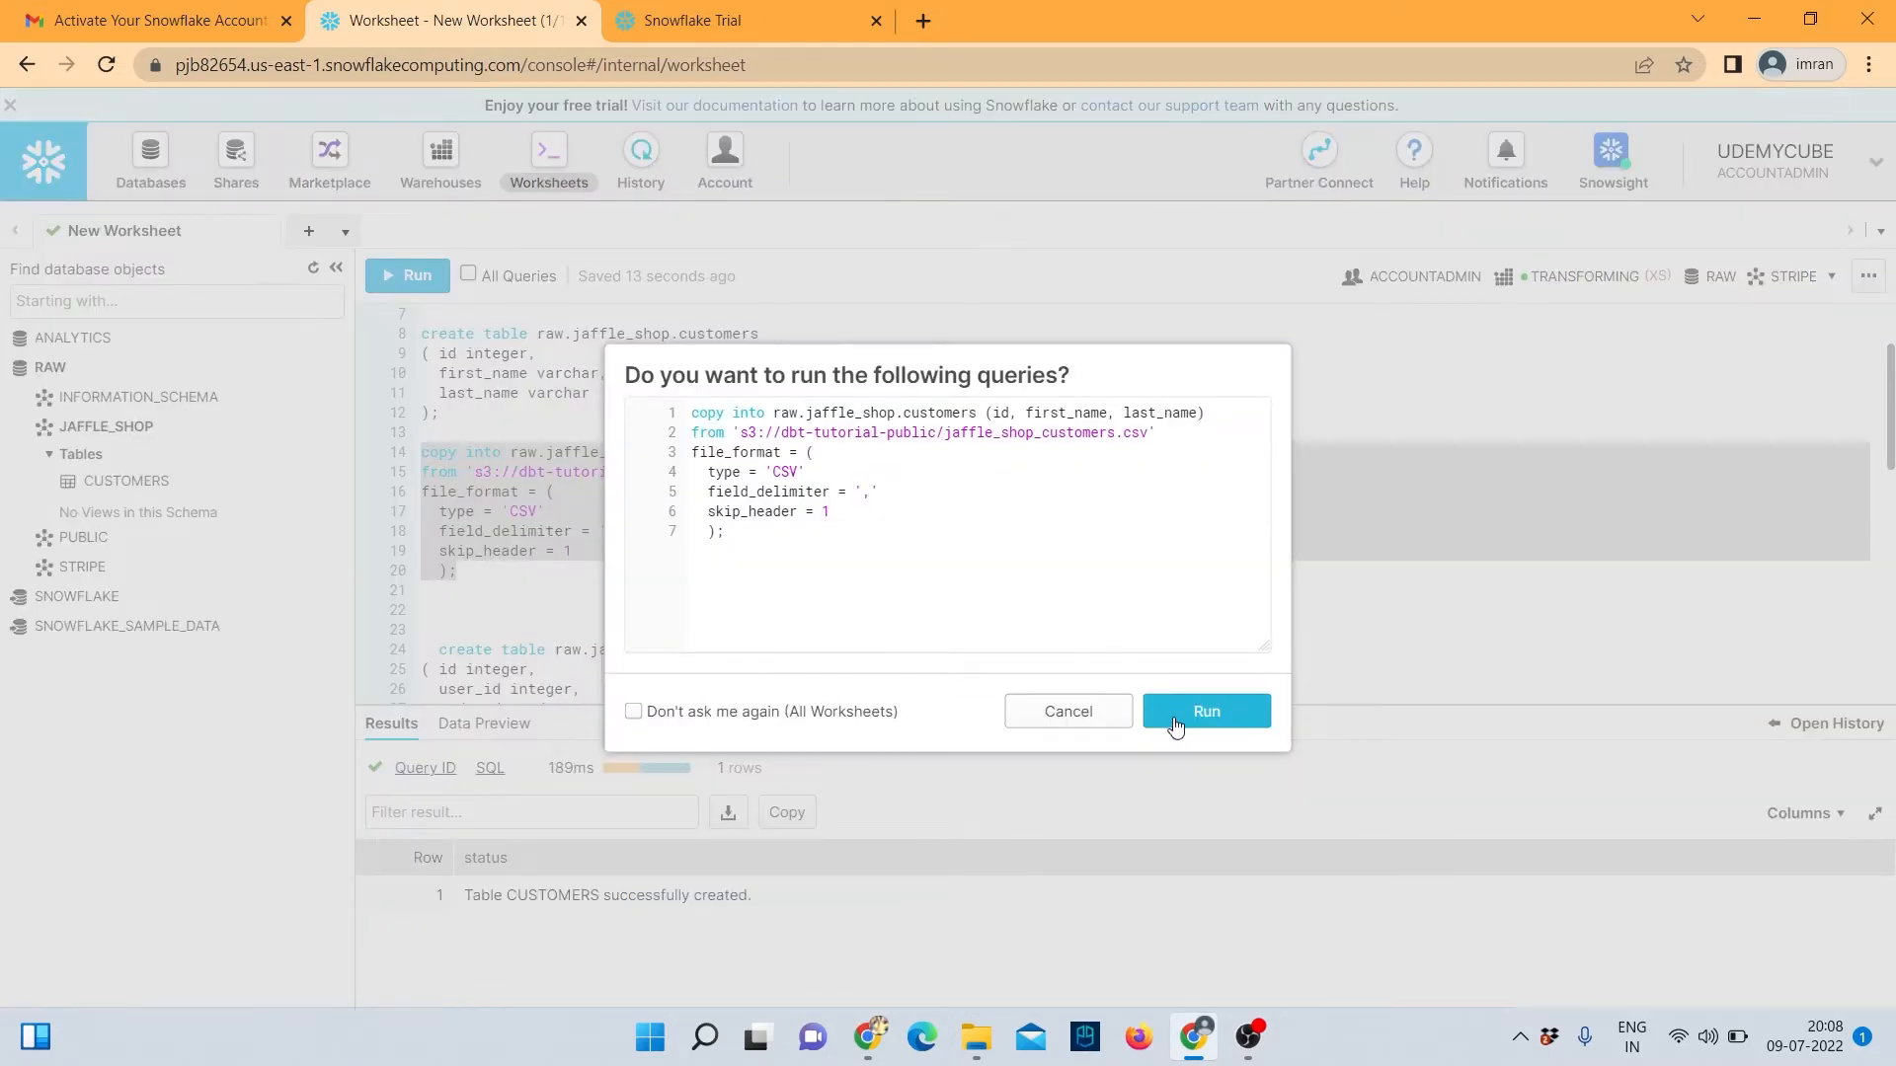
pyautogui.click(1172, 717)
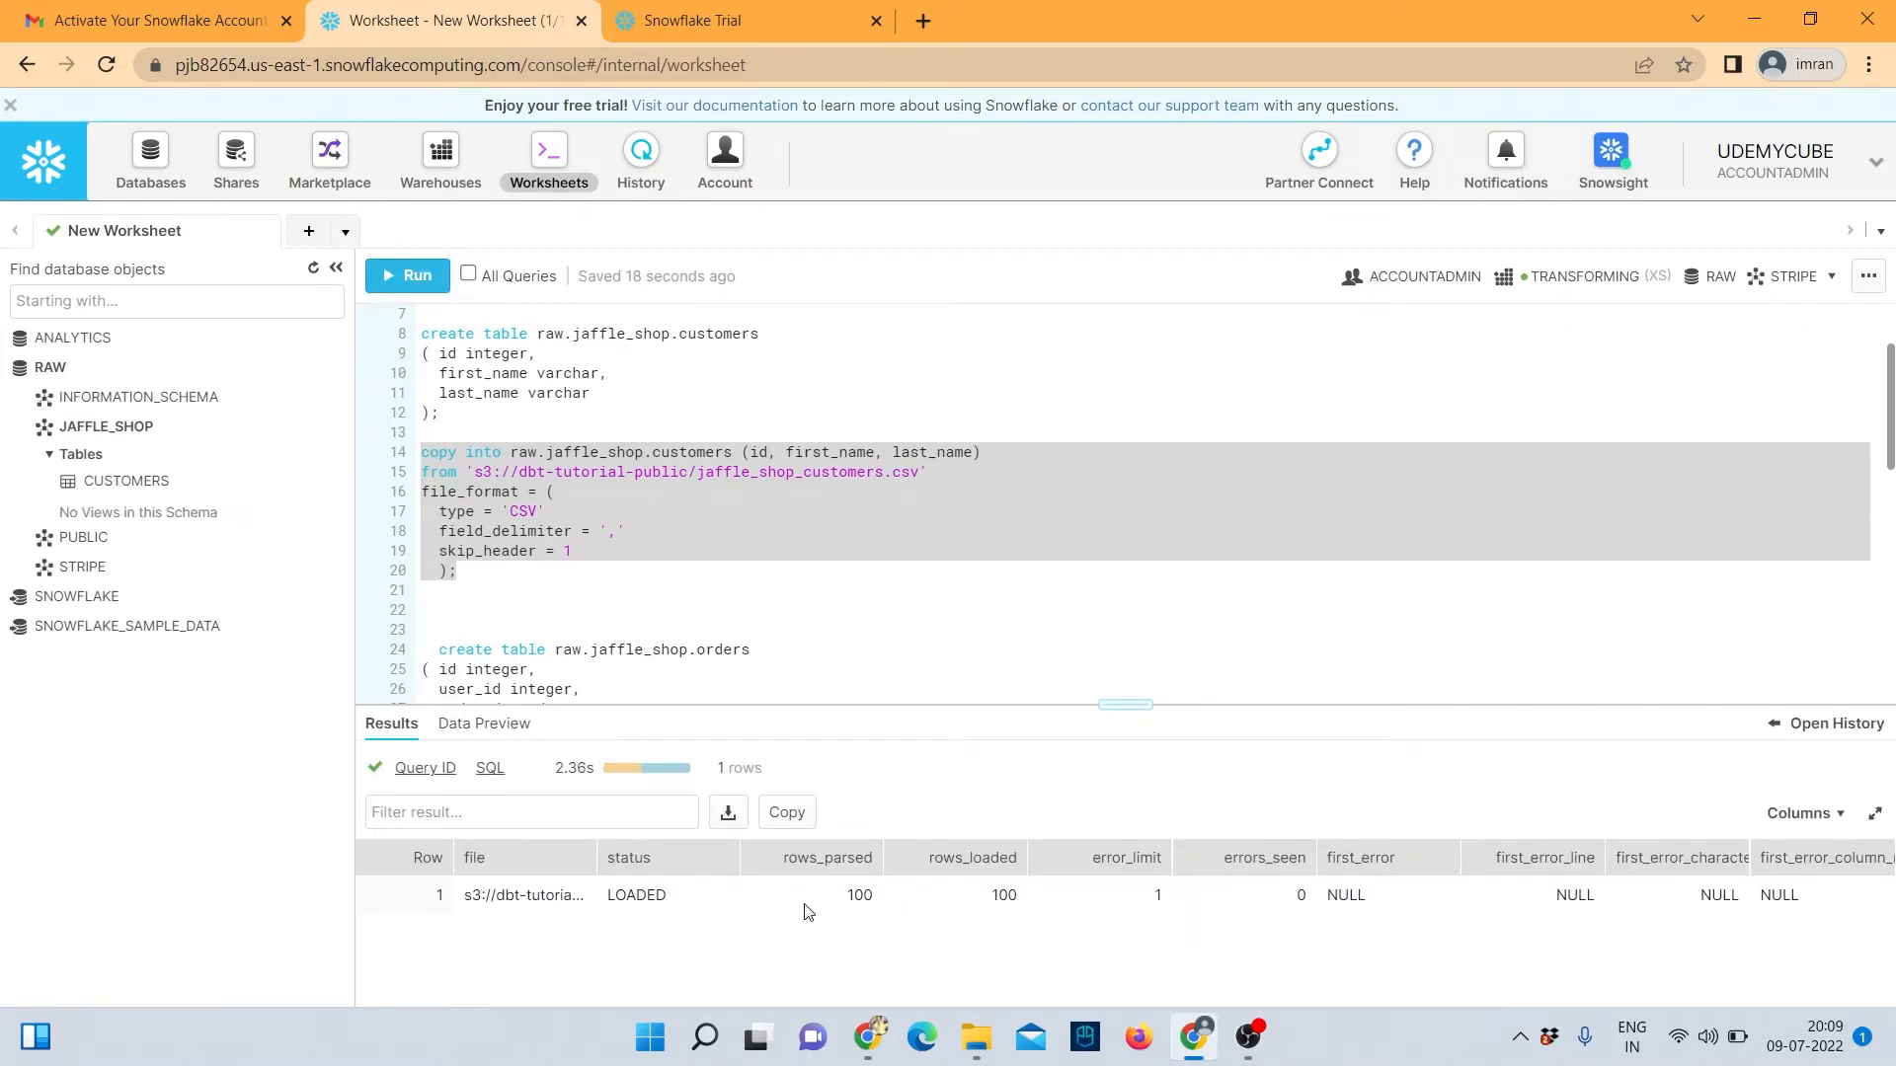
pyautogui.scroll(-4, 634, 523)
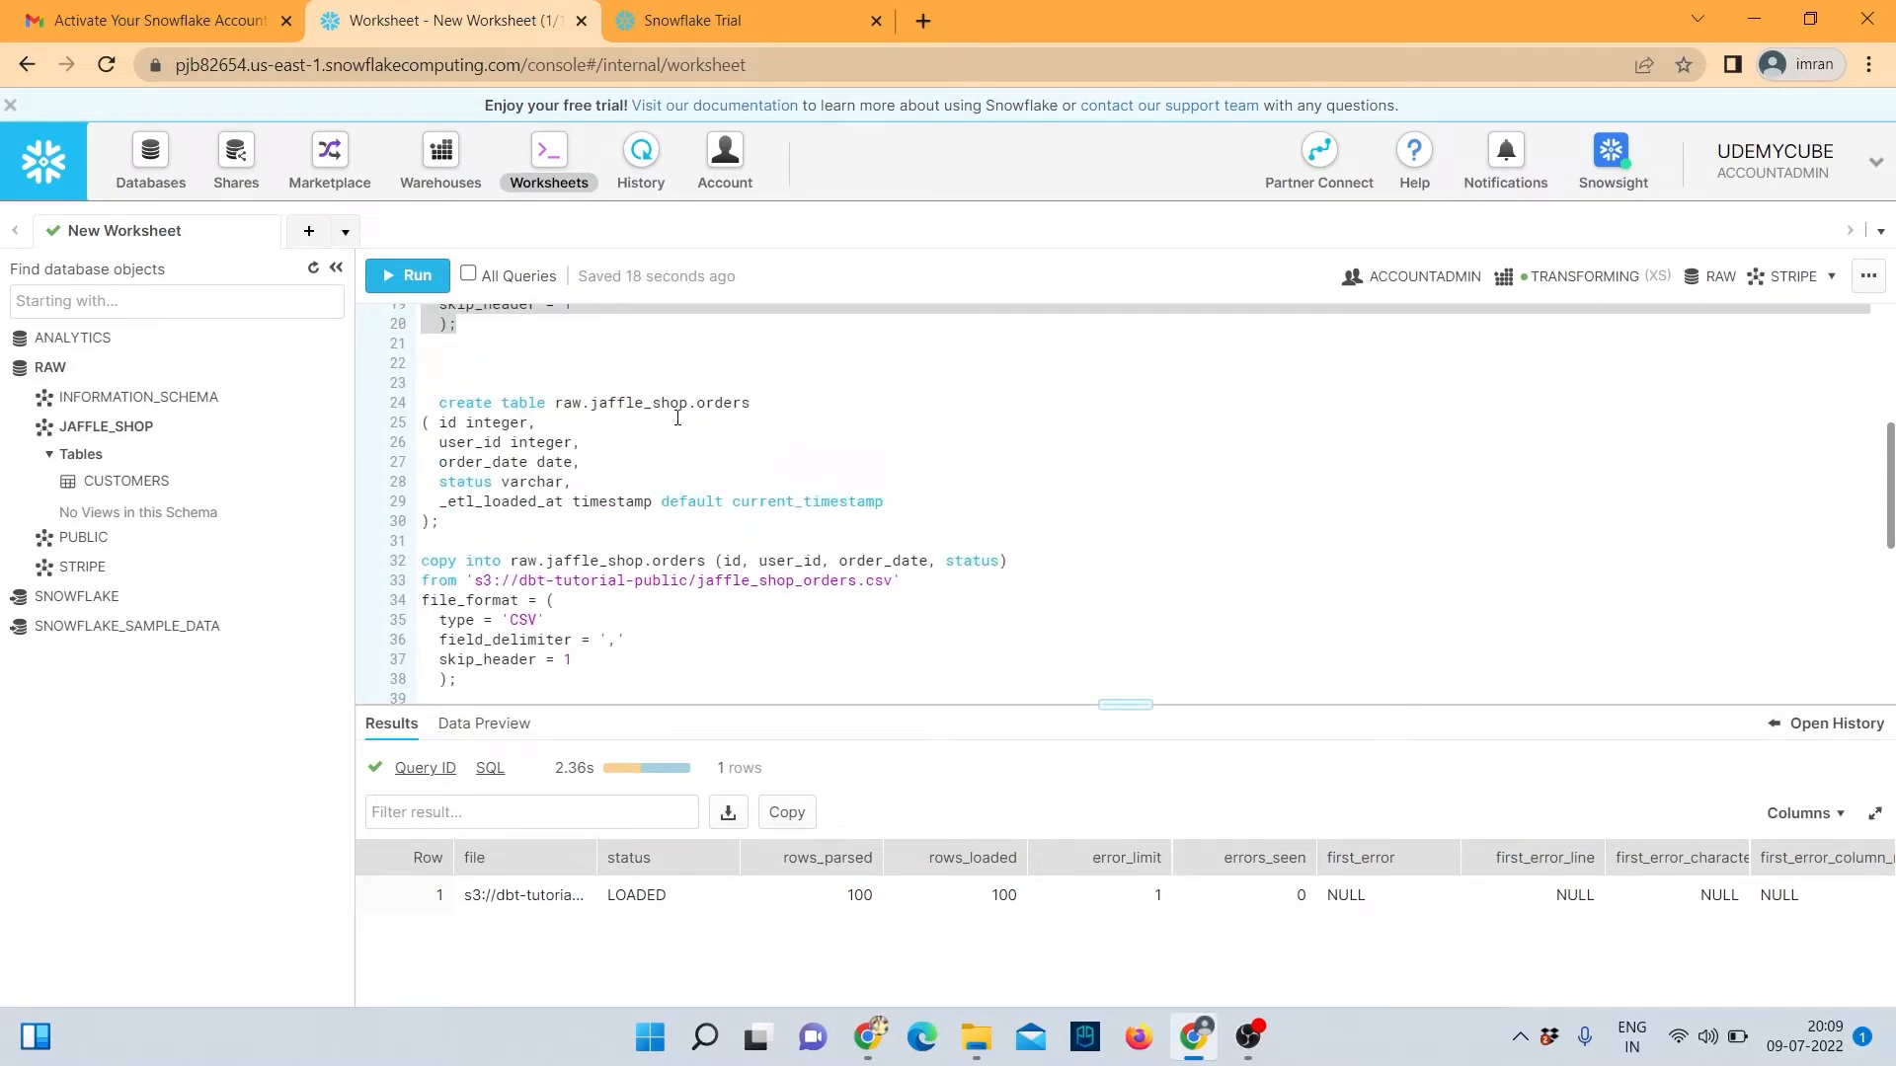
pyautogui.scroll(3, 760, 489)
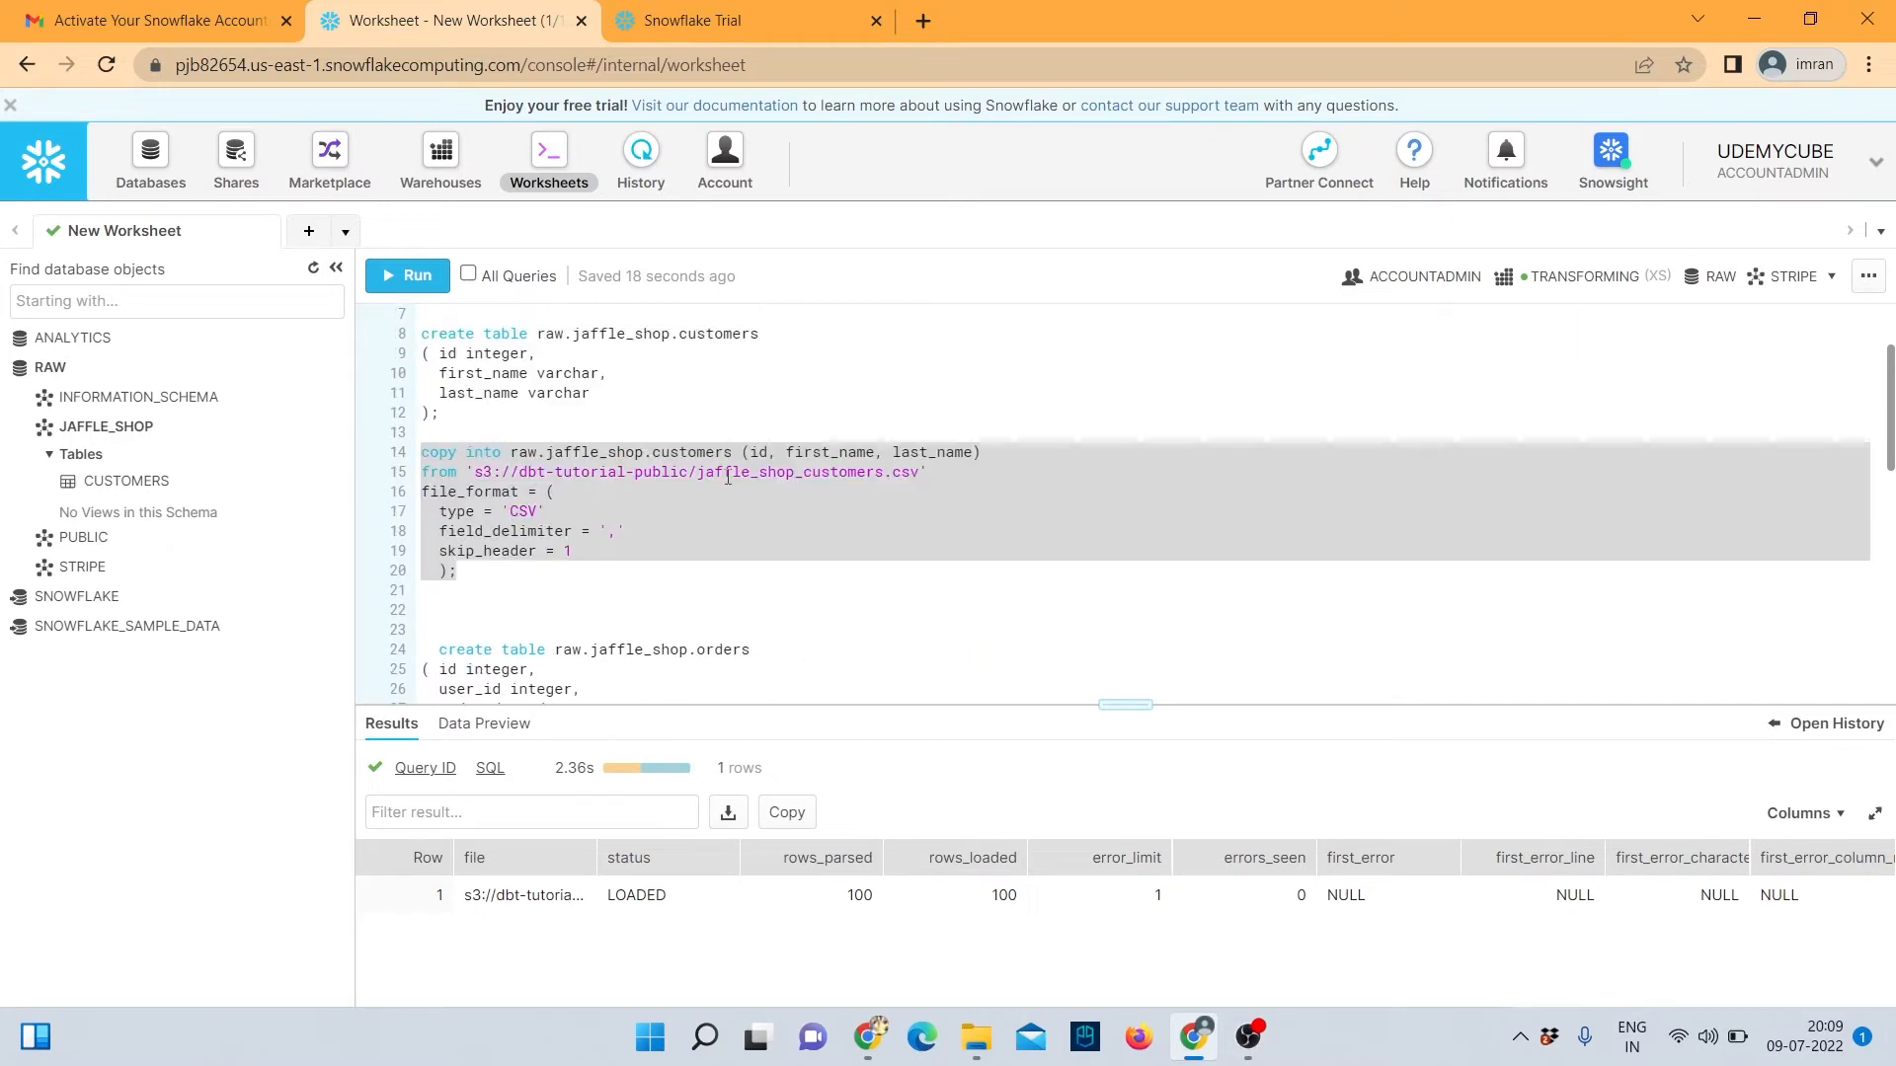
pyautogui.scroll(-3, 744, 488)
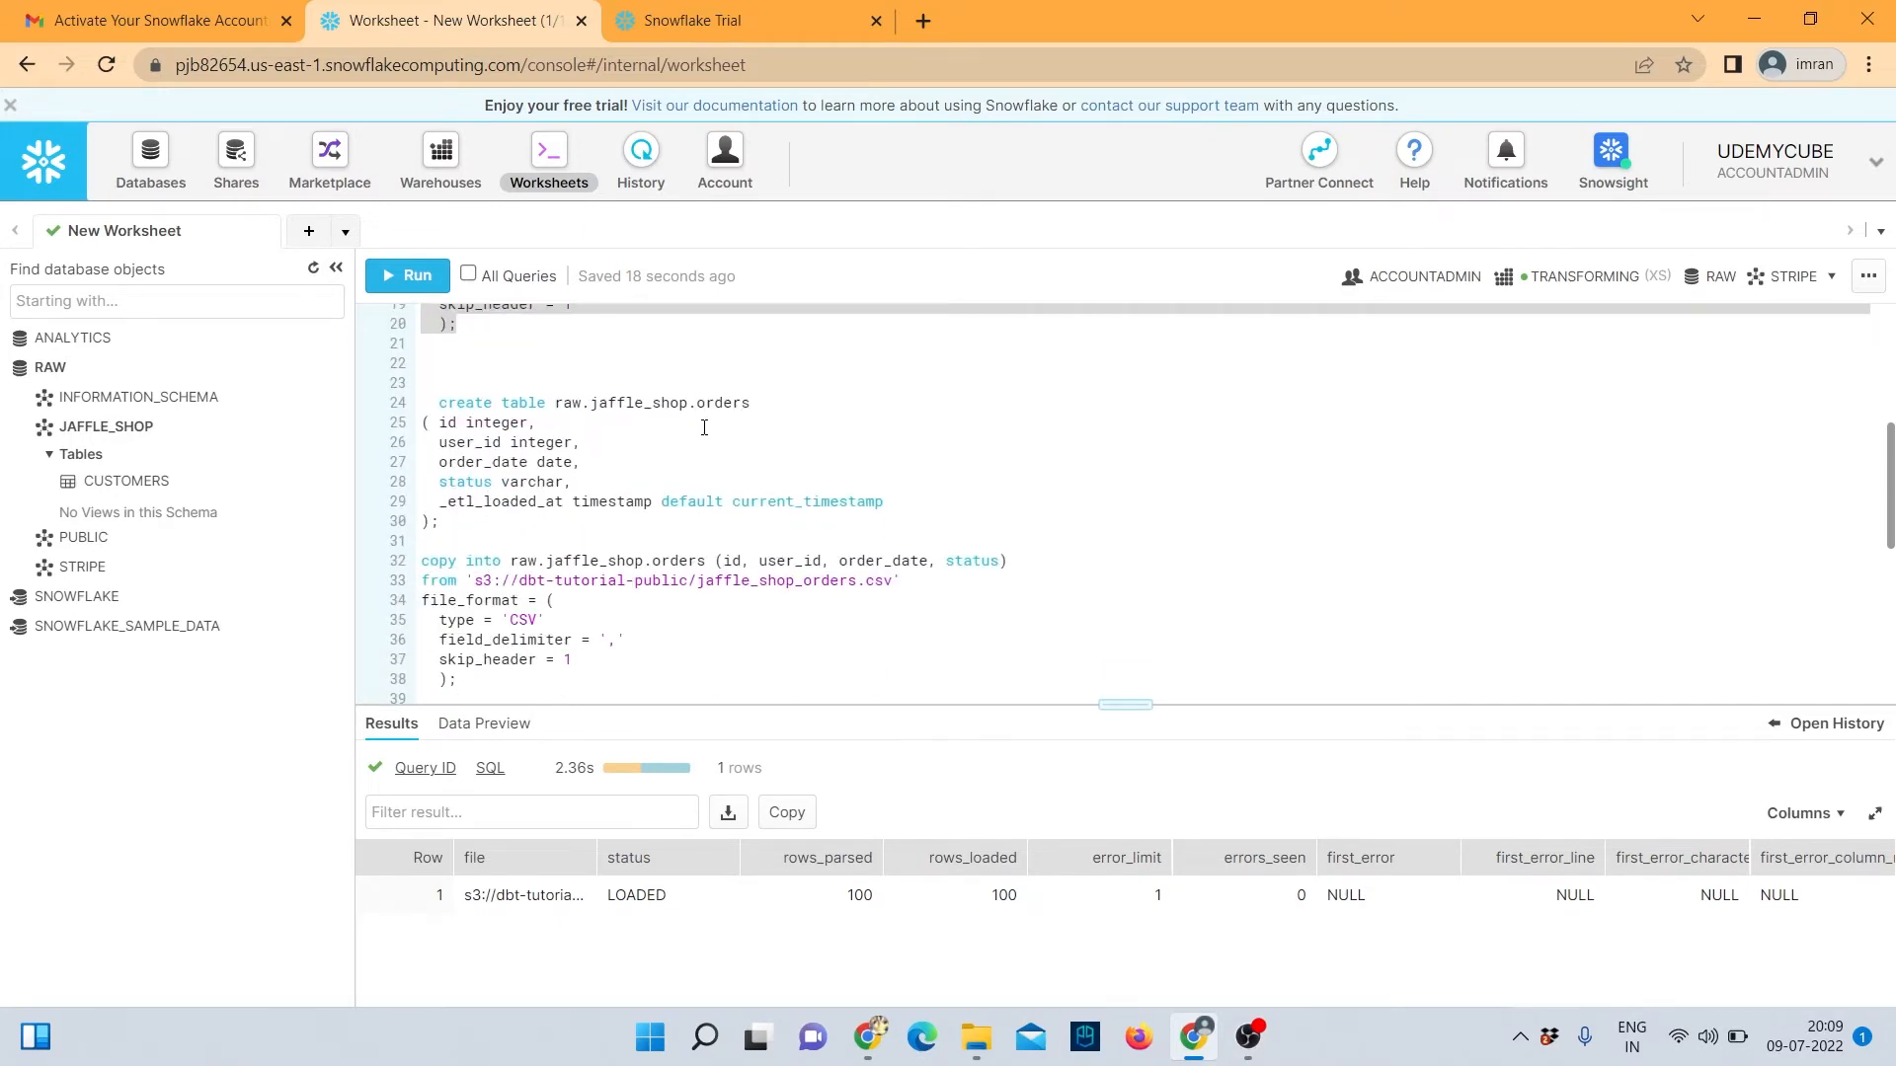
# Unindent line 24, run the create table orders statement, and refresh the tree to show ORDERS.
pyautogui.moveTo(456, 530); pyautogui.dragTo(438, 401)
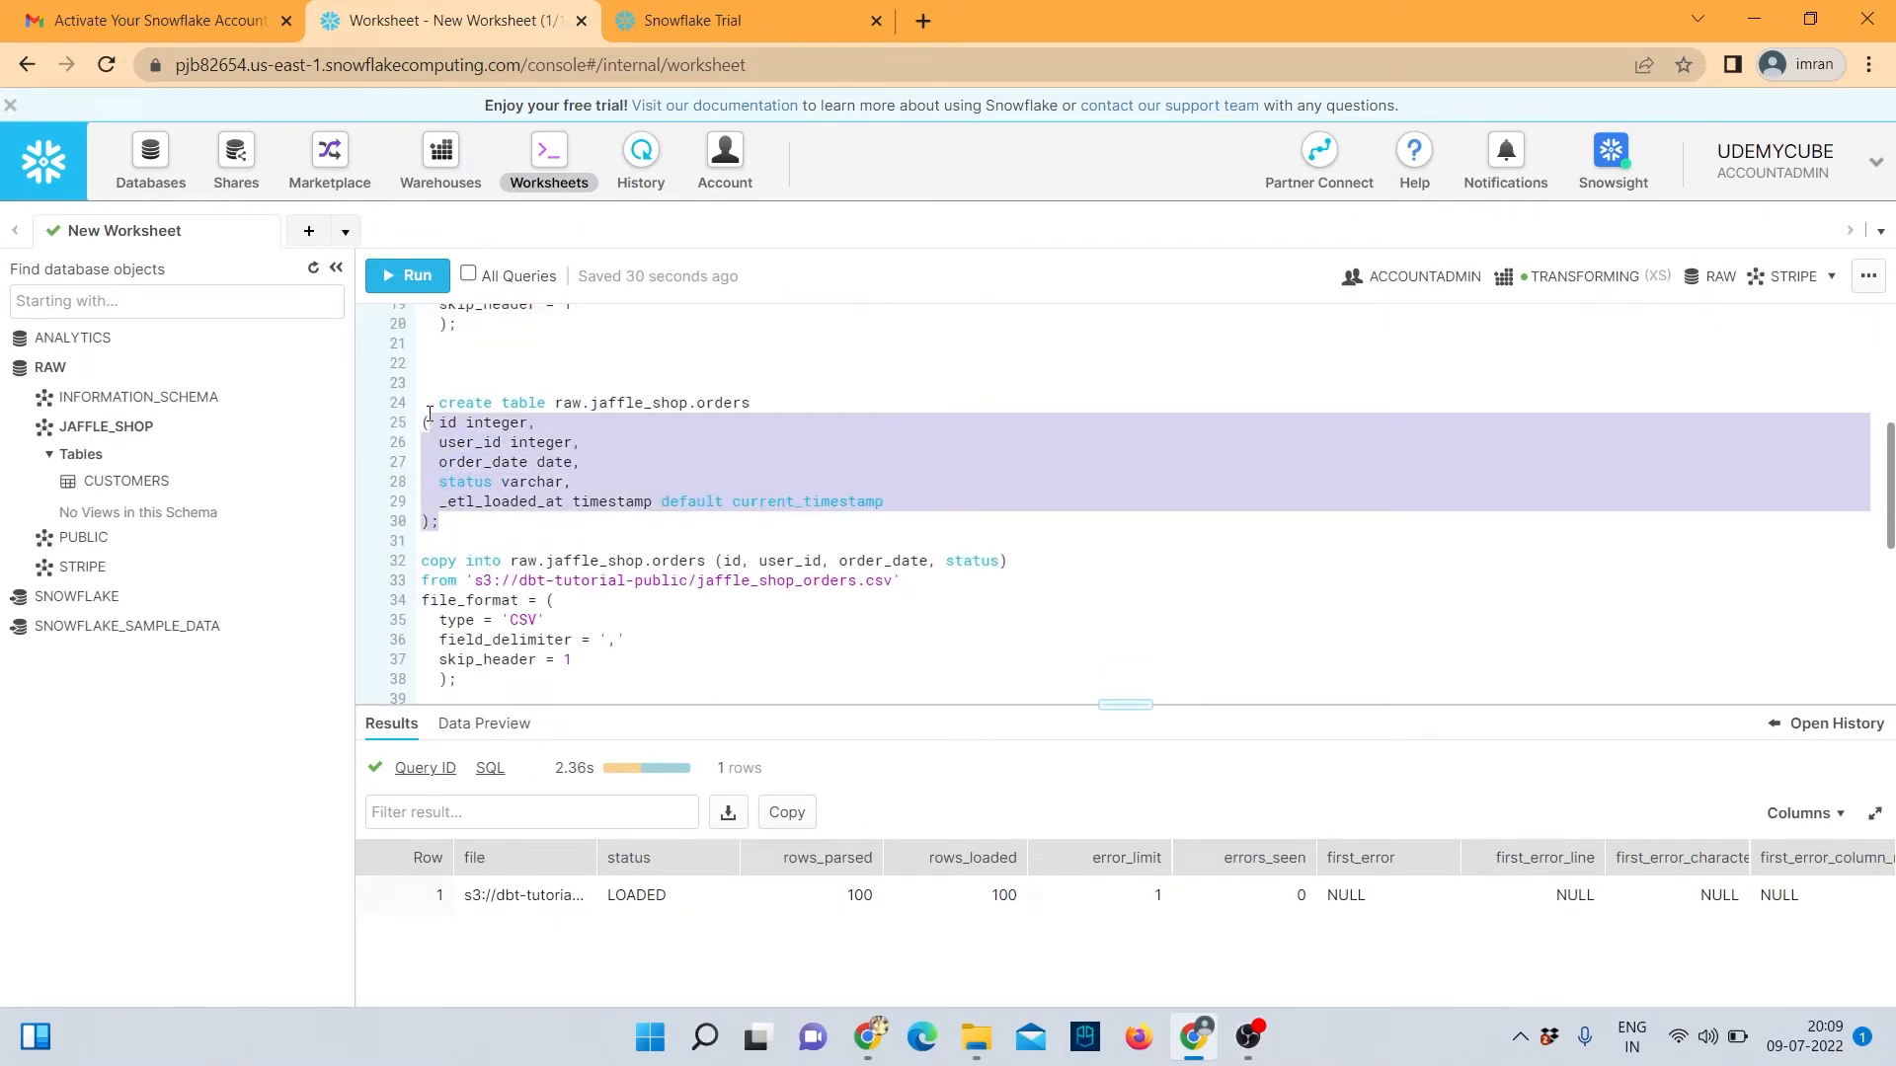
pyautogui.click(438, 399)
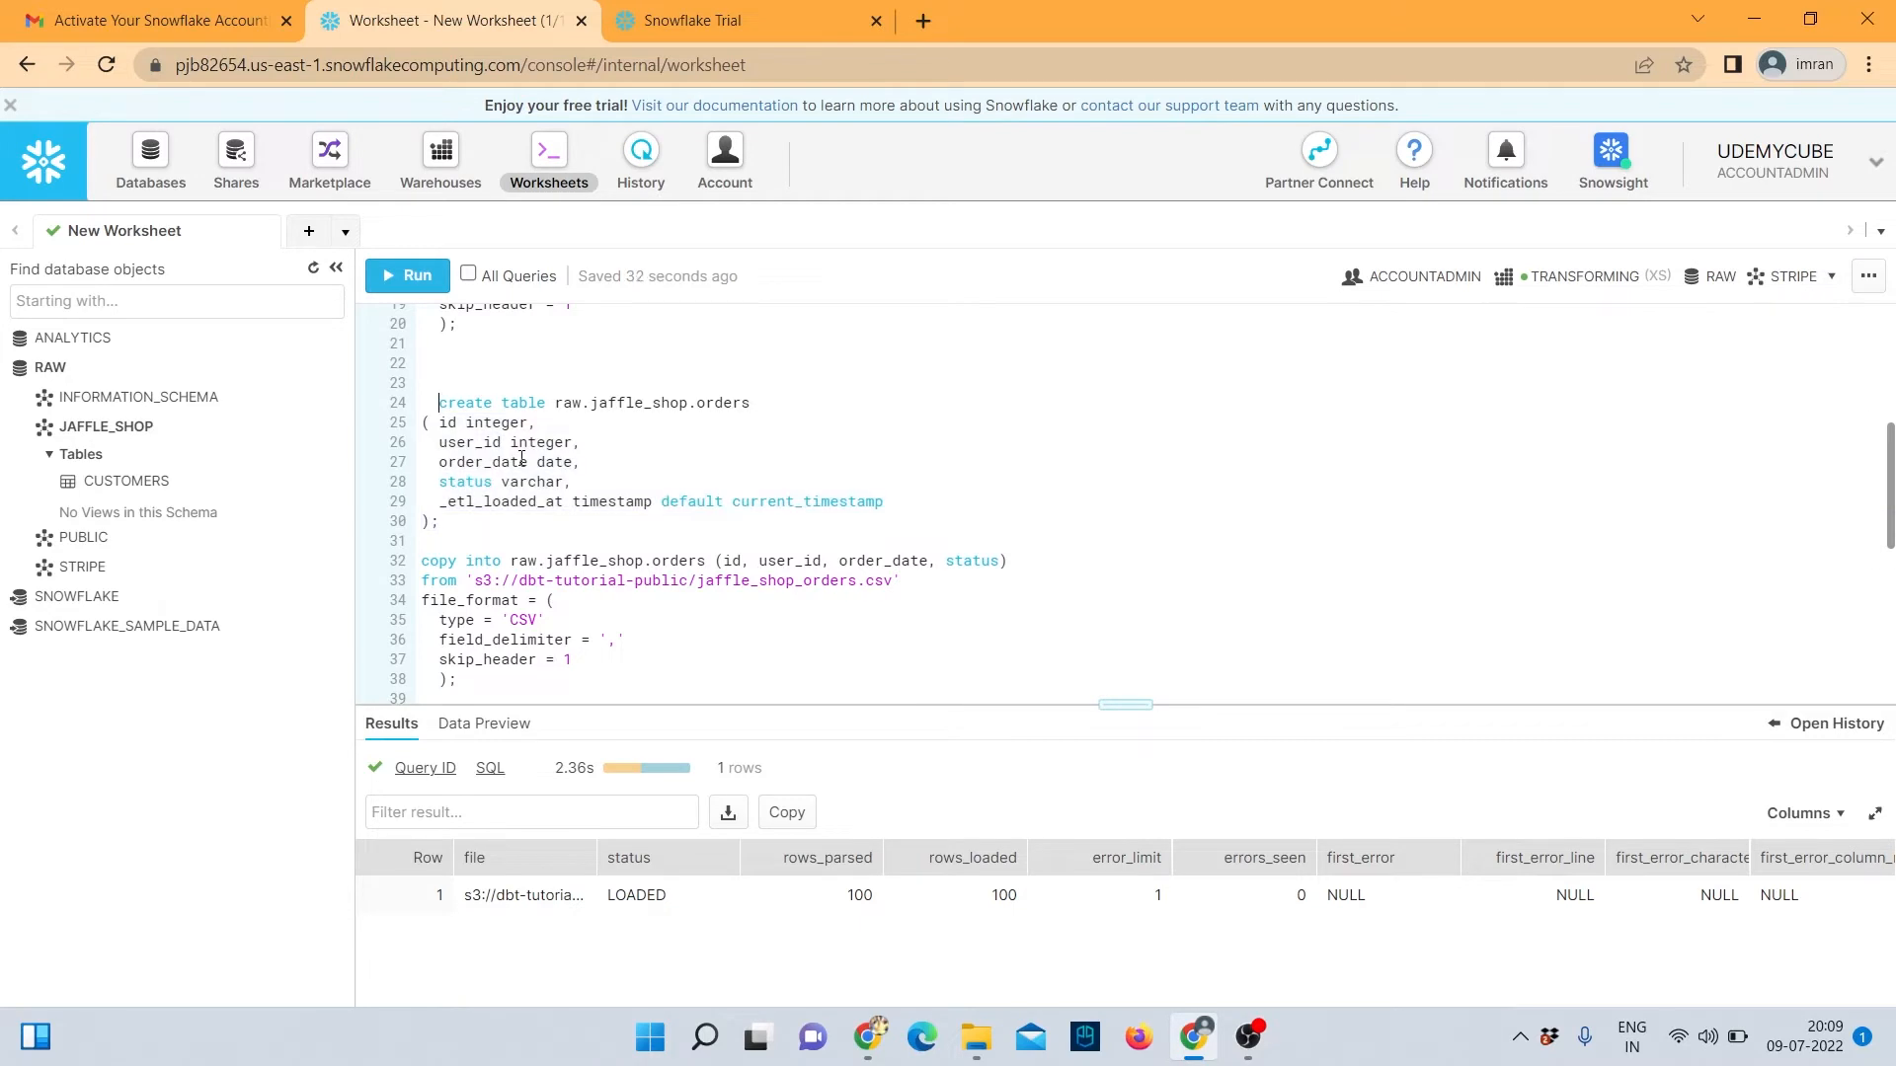
pyautogui.press('BackSpace')
pyautogui.press('BackSpace')
pyautogui.moveTo(440, 523); pyautogui.dragTo(417, 405)
pyautogui.click(407, 275)
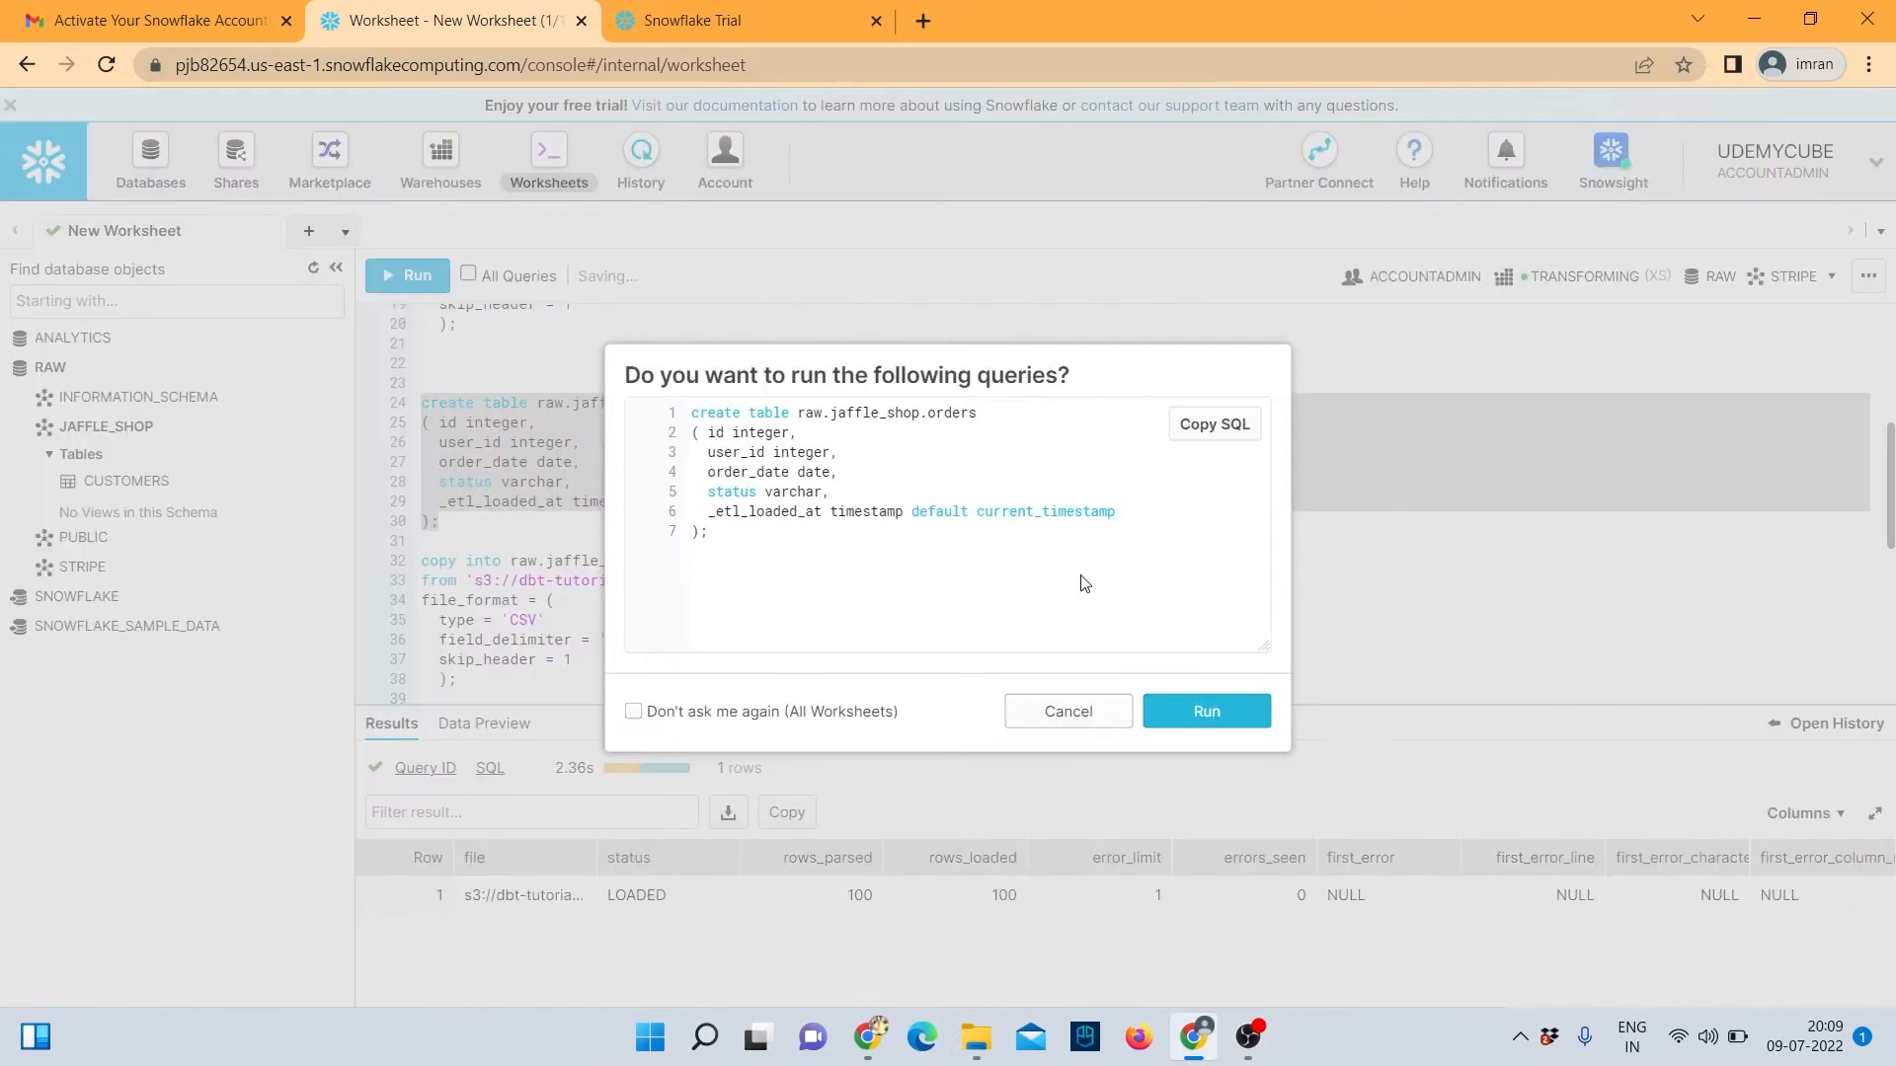
pyautogui.click(1205, 713)
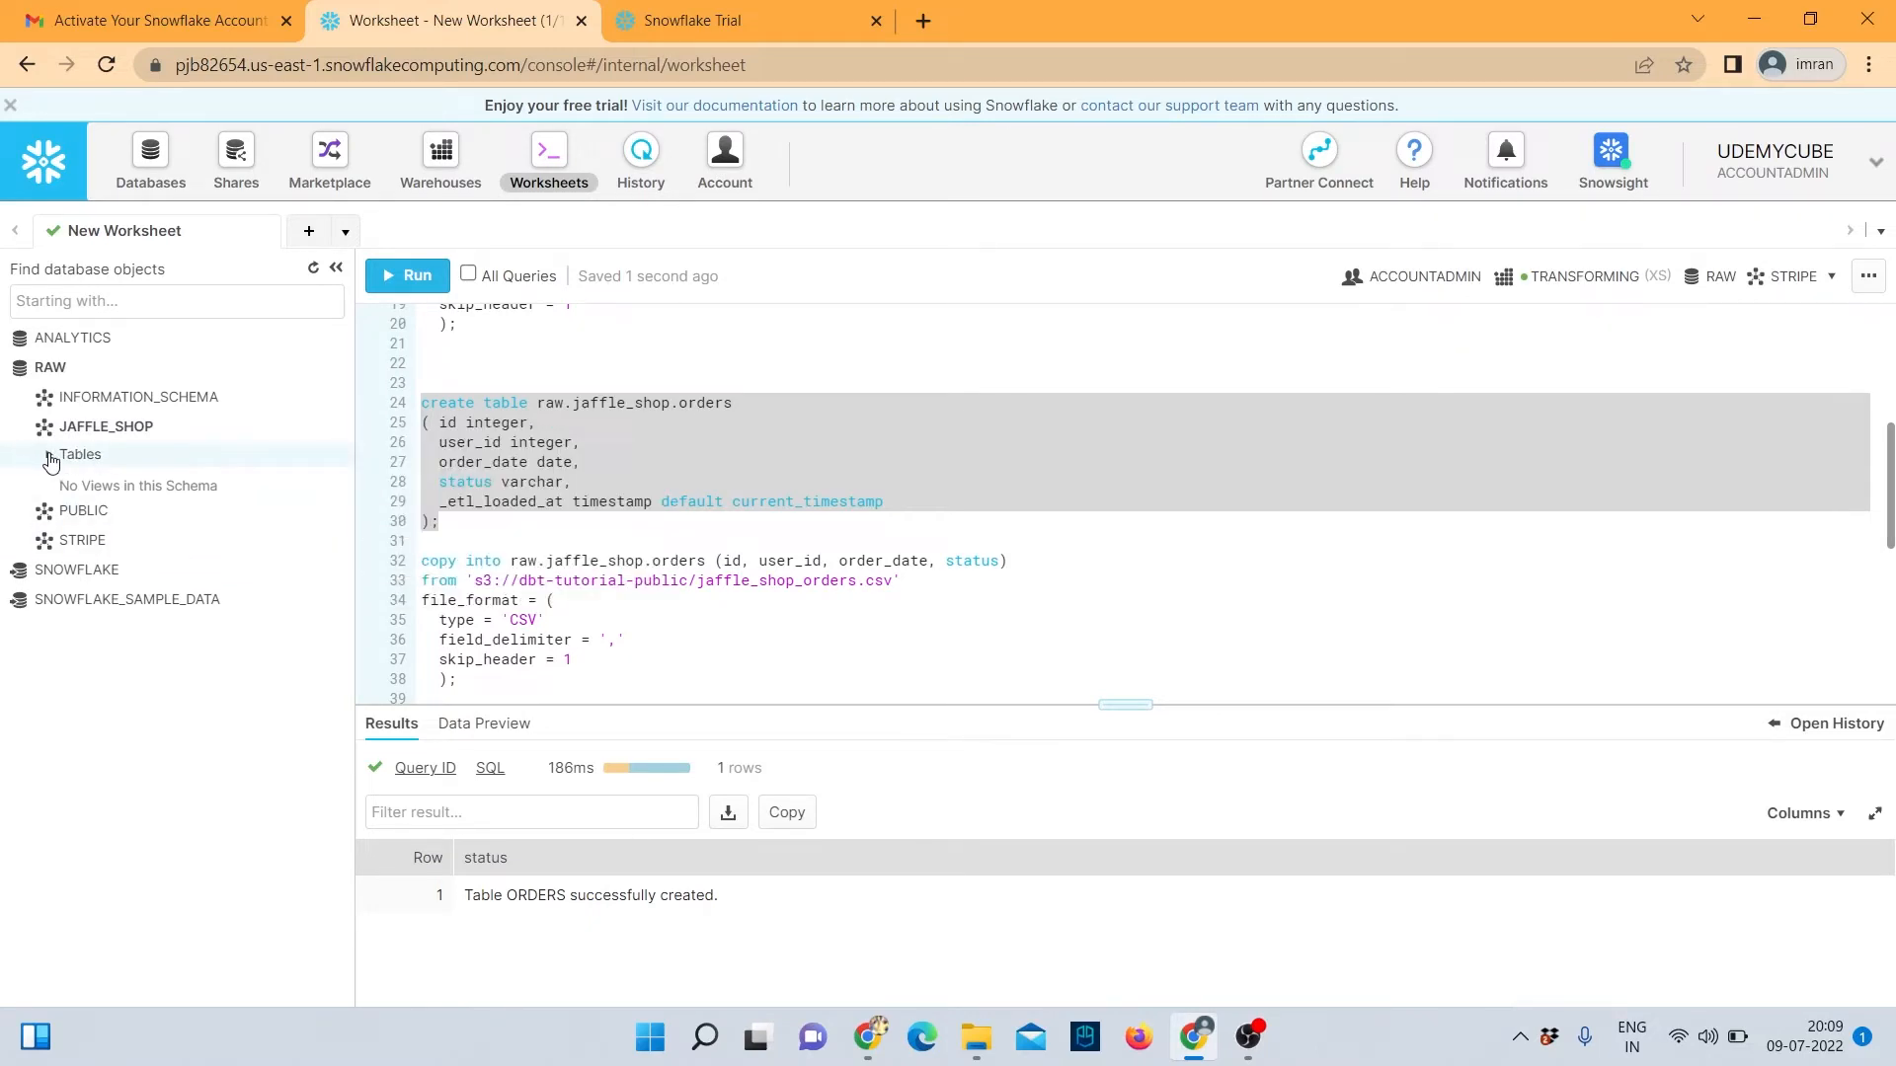
pyautogui.click(309, 270)
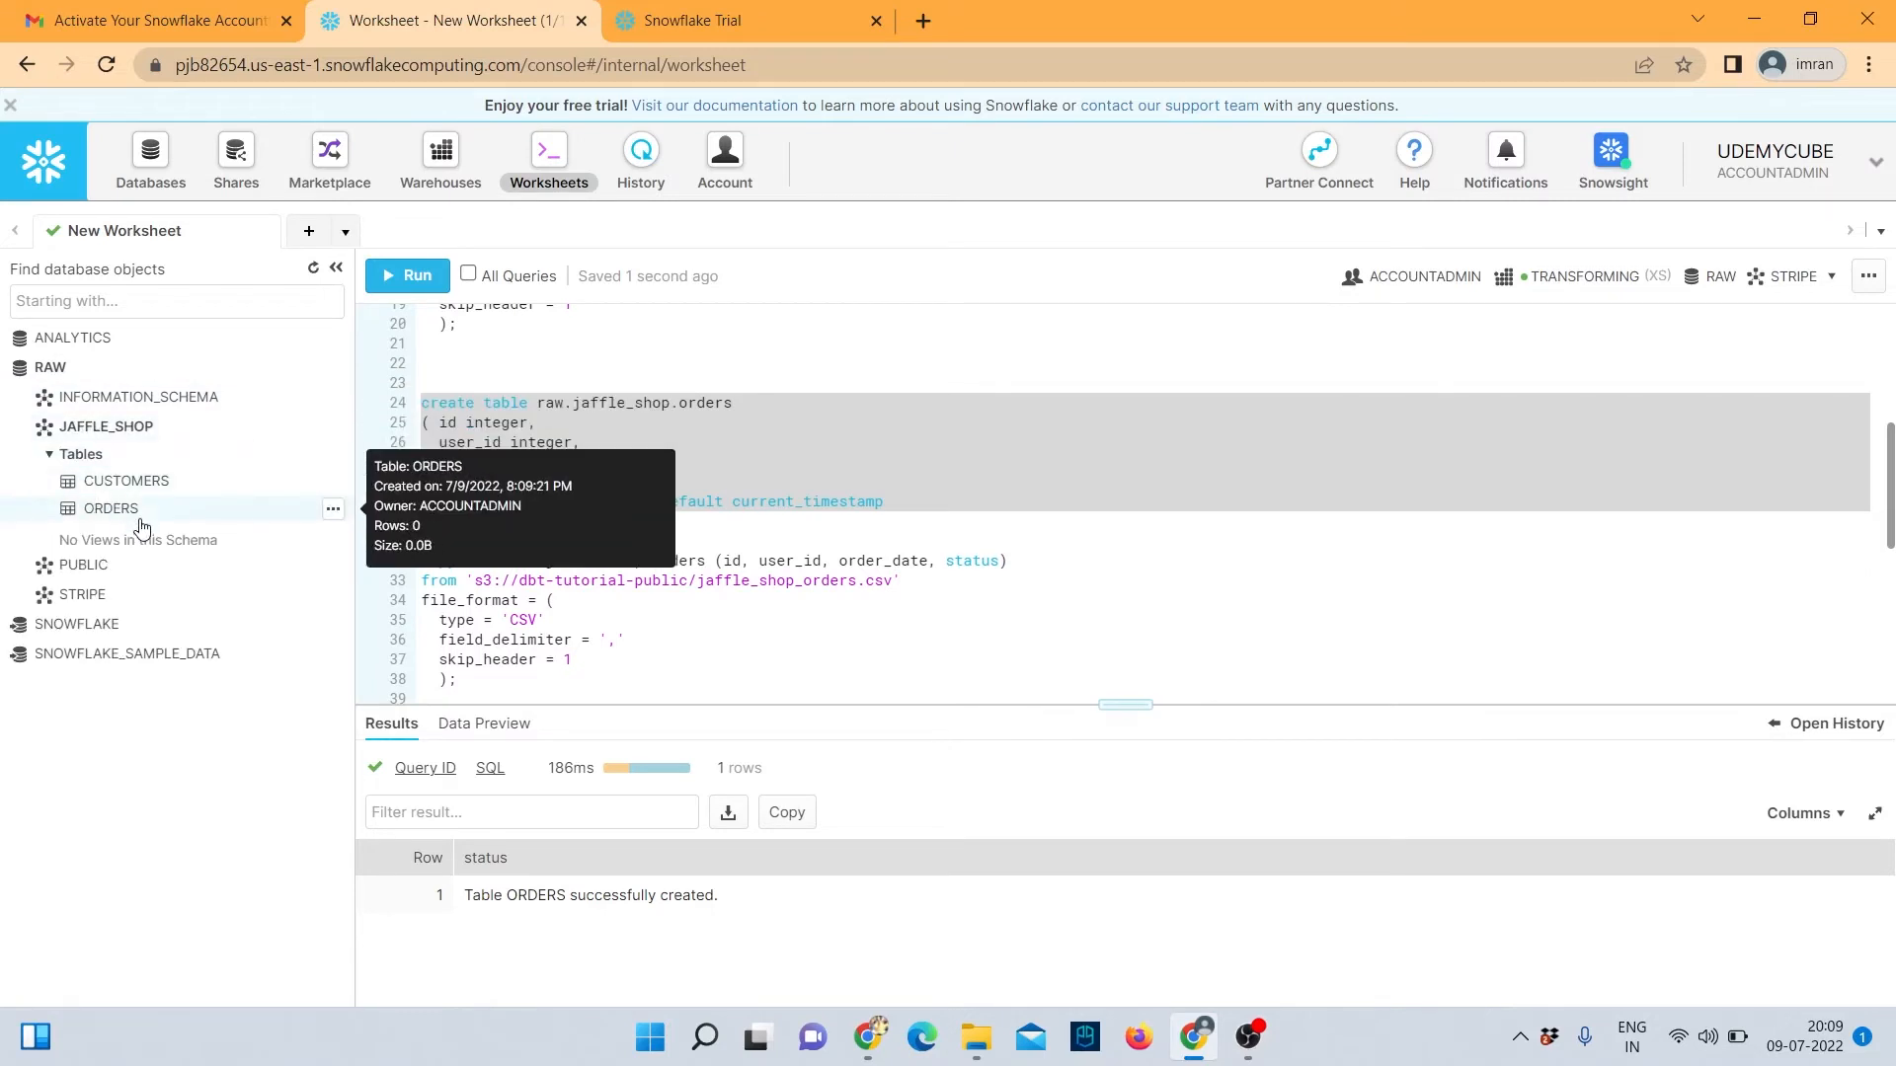
pyautogui.scroll(-2, 507, 524)
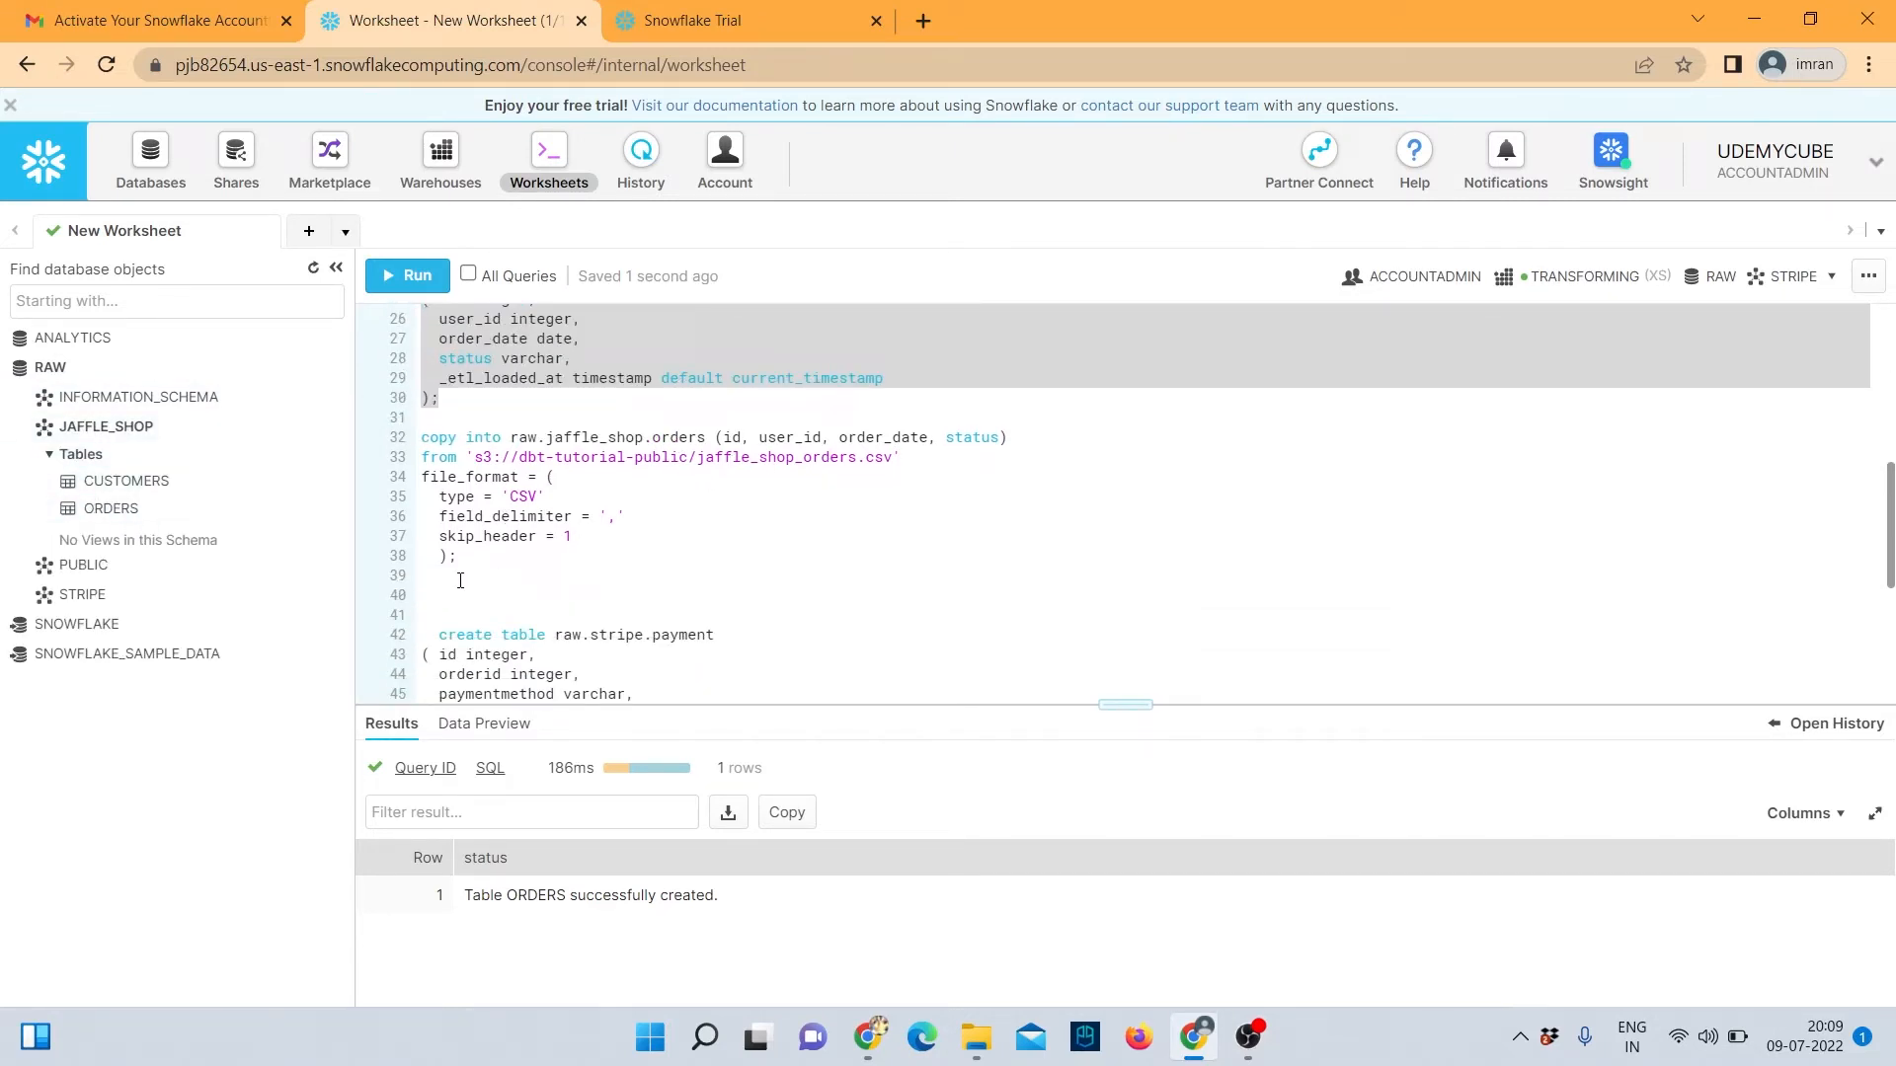
# Run the copy into raw.jaffle_shop.orders statement, loading 99 rows with 0 errors.
pyautogui.moveTo(460, 558); pyautogui.dragTo(417, 442)
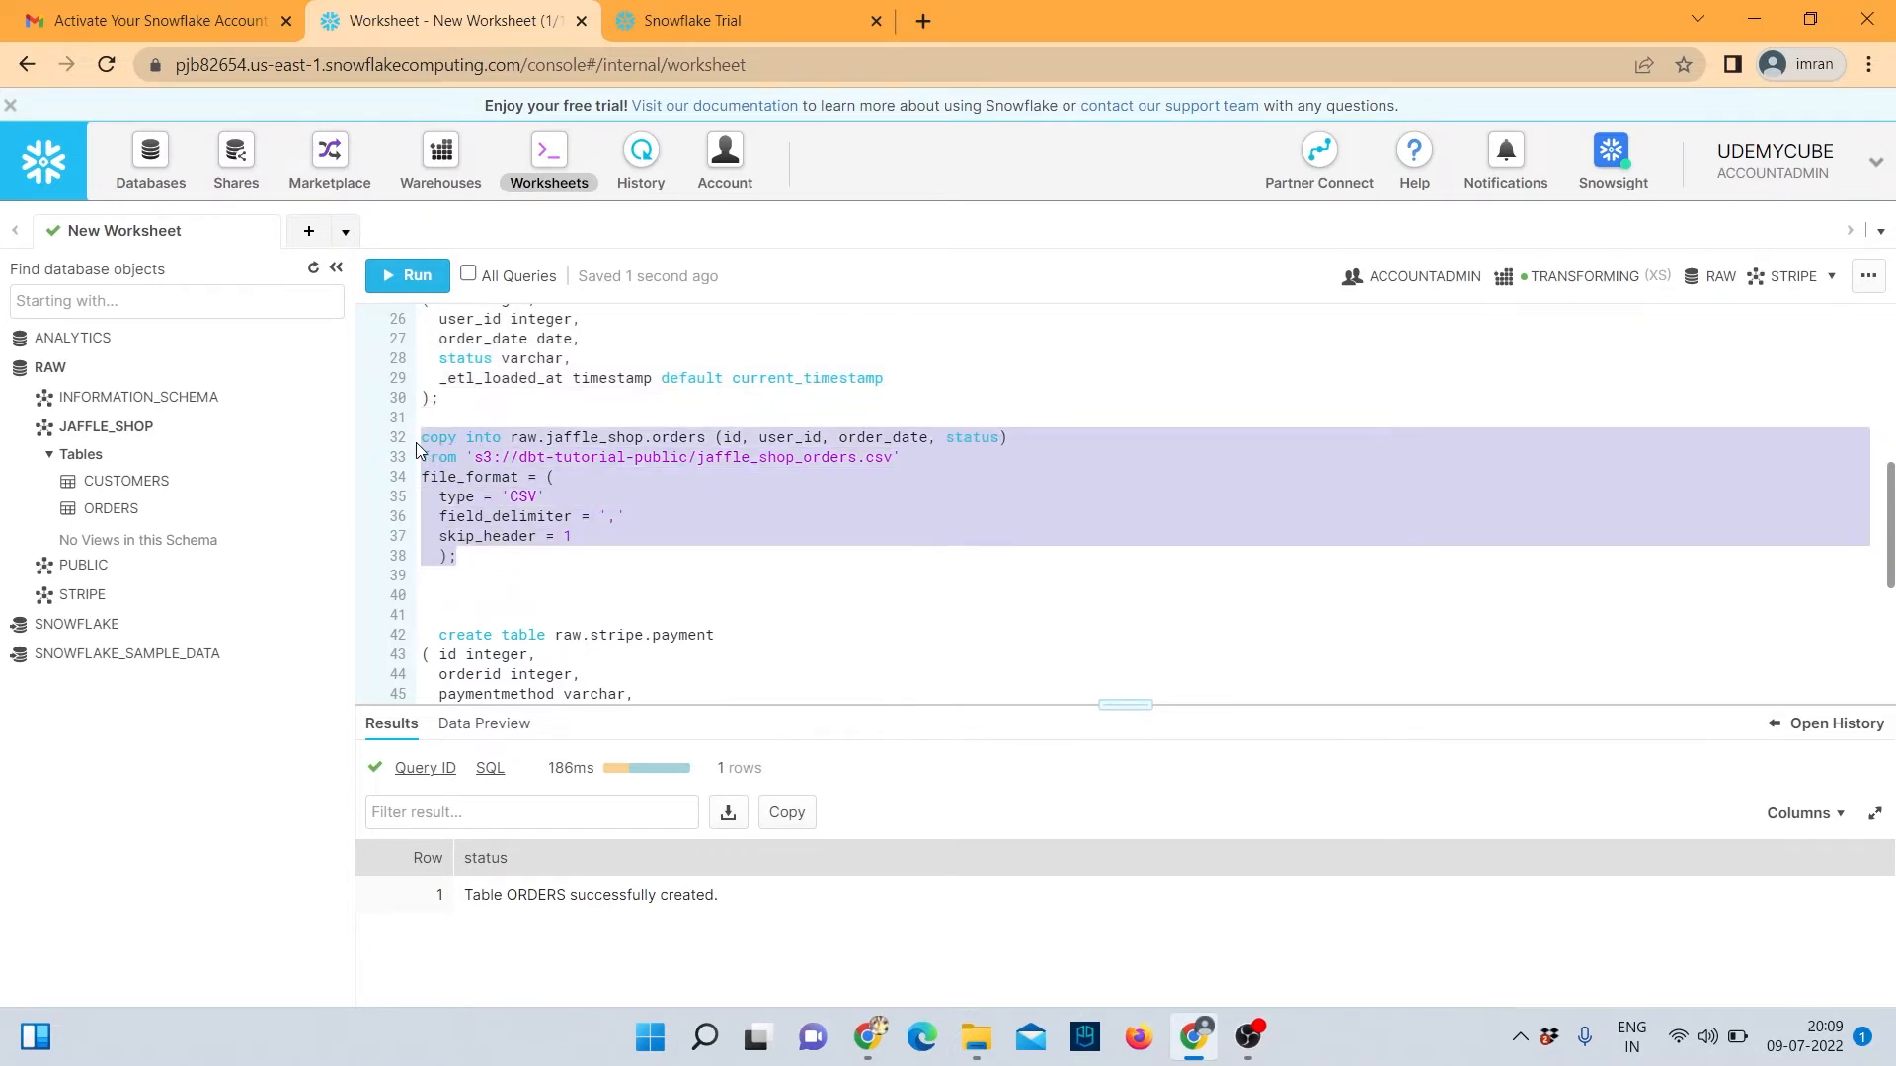
pyautogui.click(407, 275)
pyautogui.click(1198, 710)
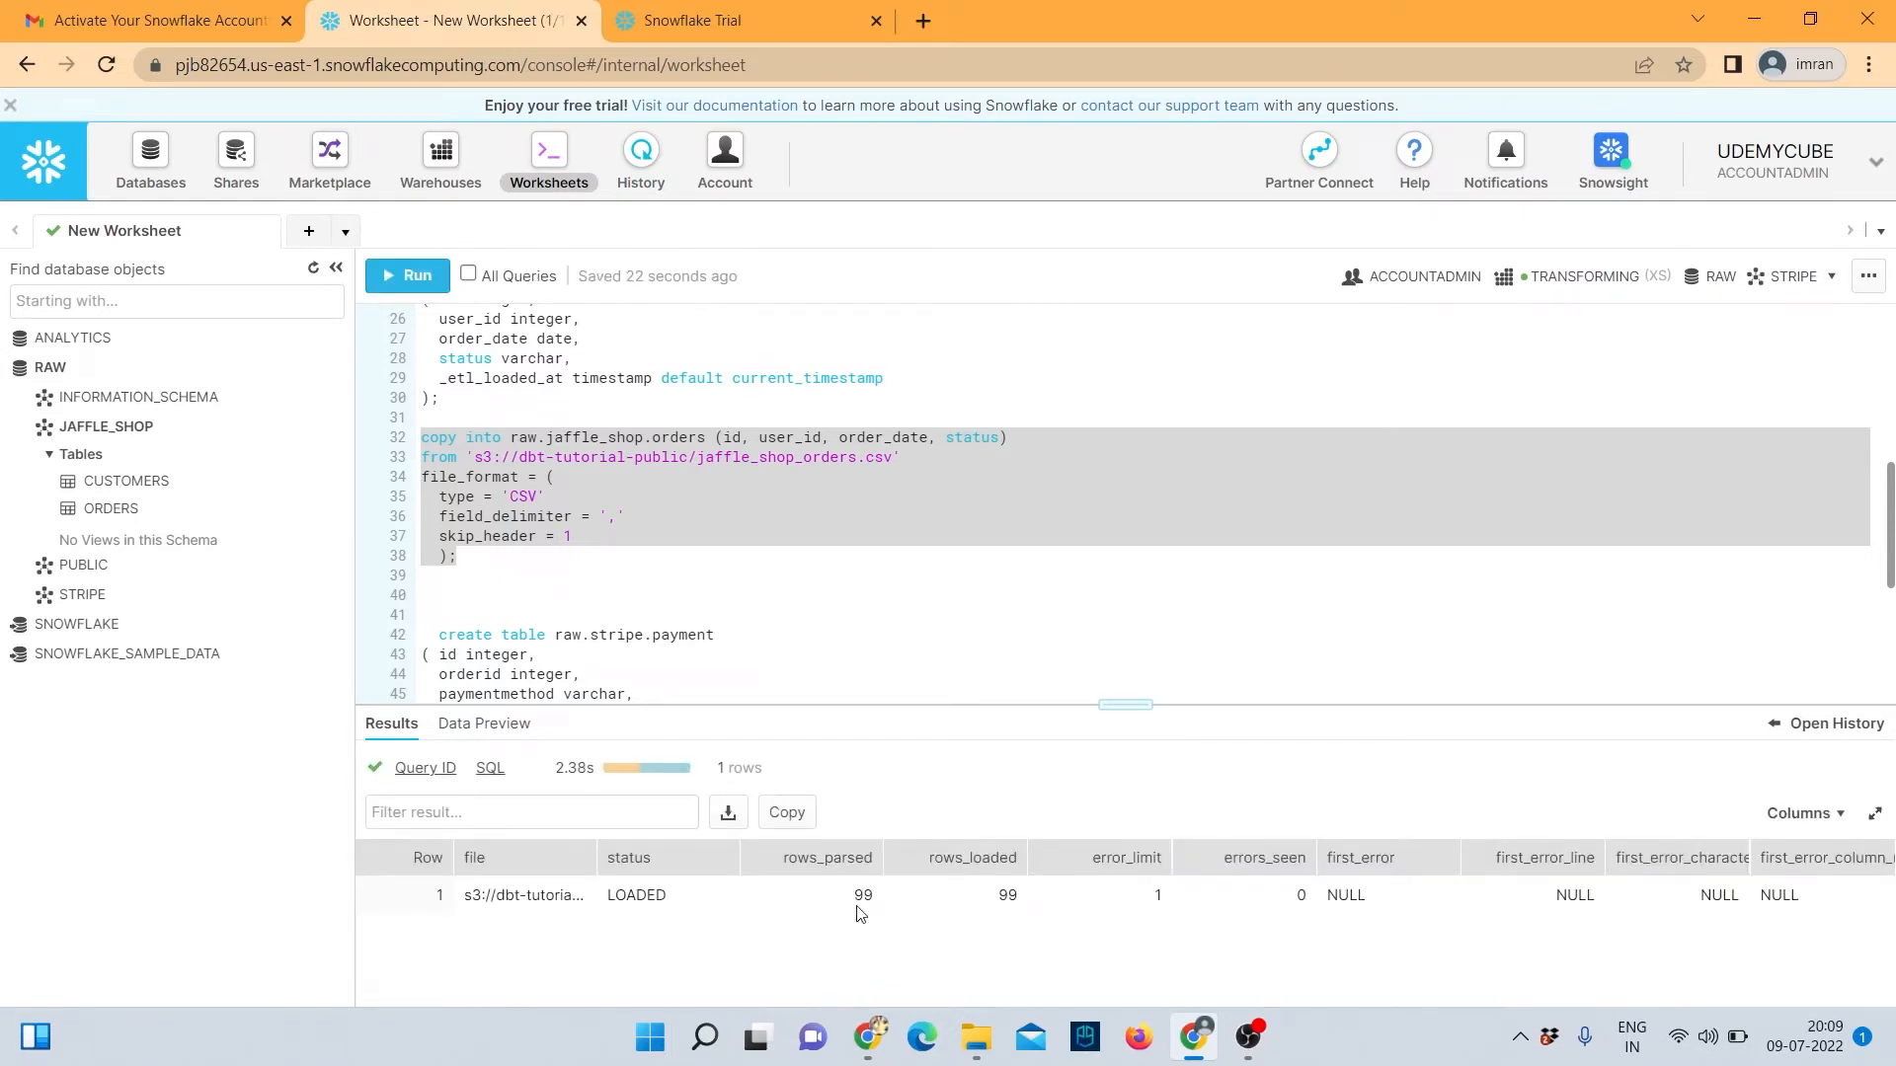
pyautogui.scroll(-3, 552, 490)
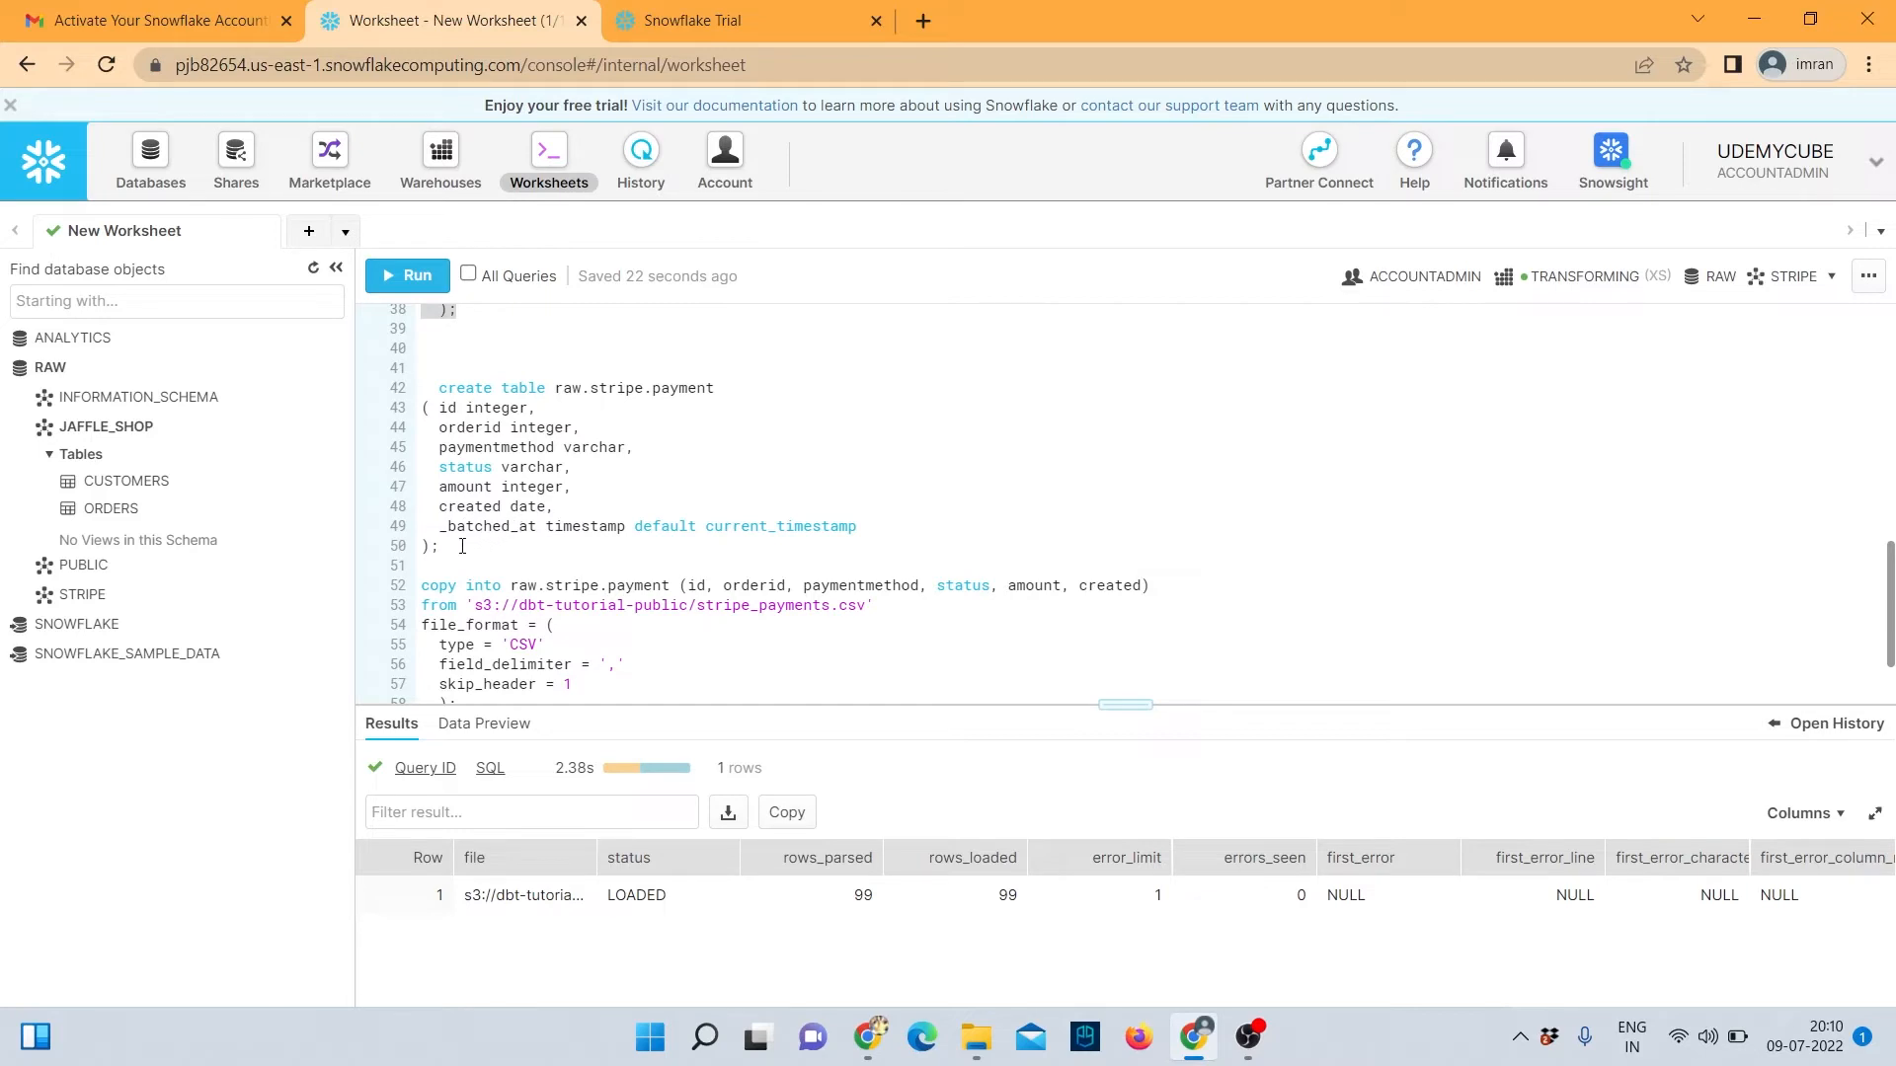
# Unindent line 42 and run the create table raw.stripe.payment statement.
pyautogui.moveTo(460, 546); pyautogui.dragTo(430, 390)
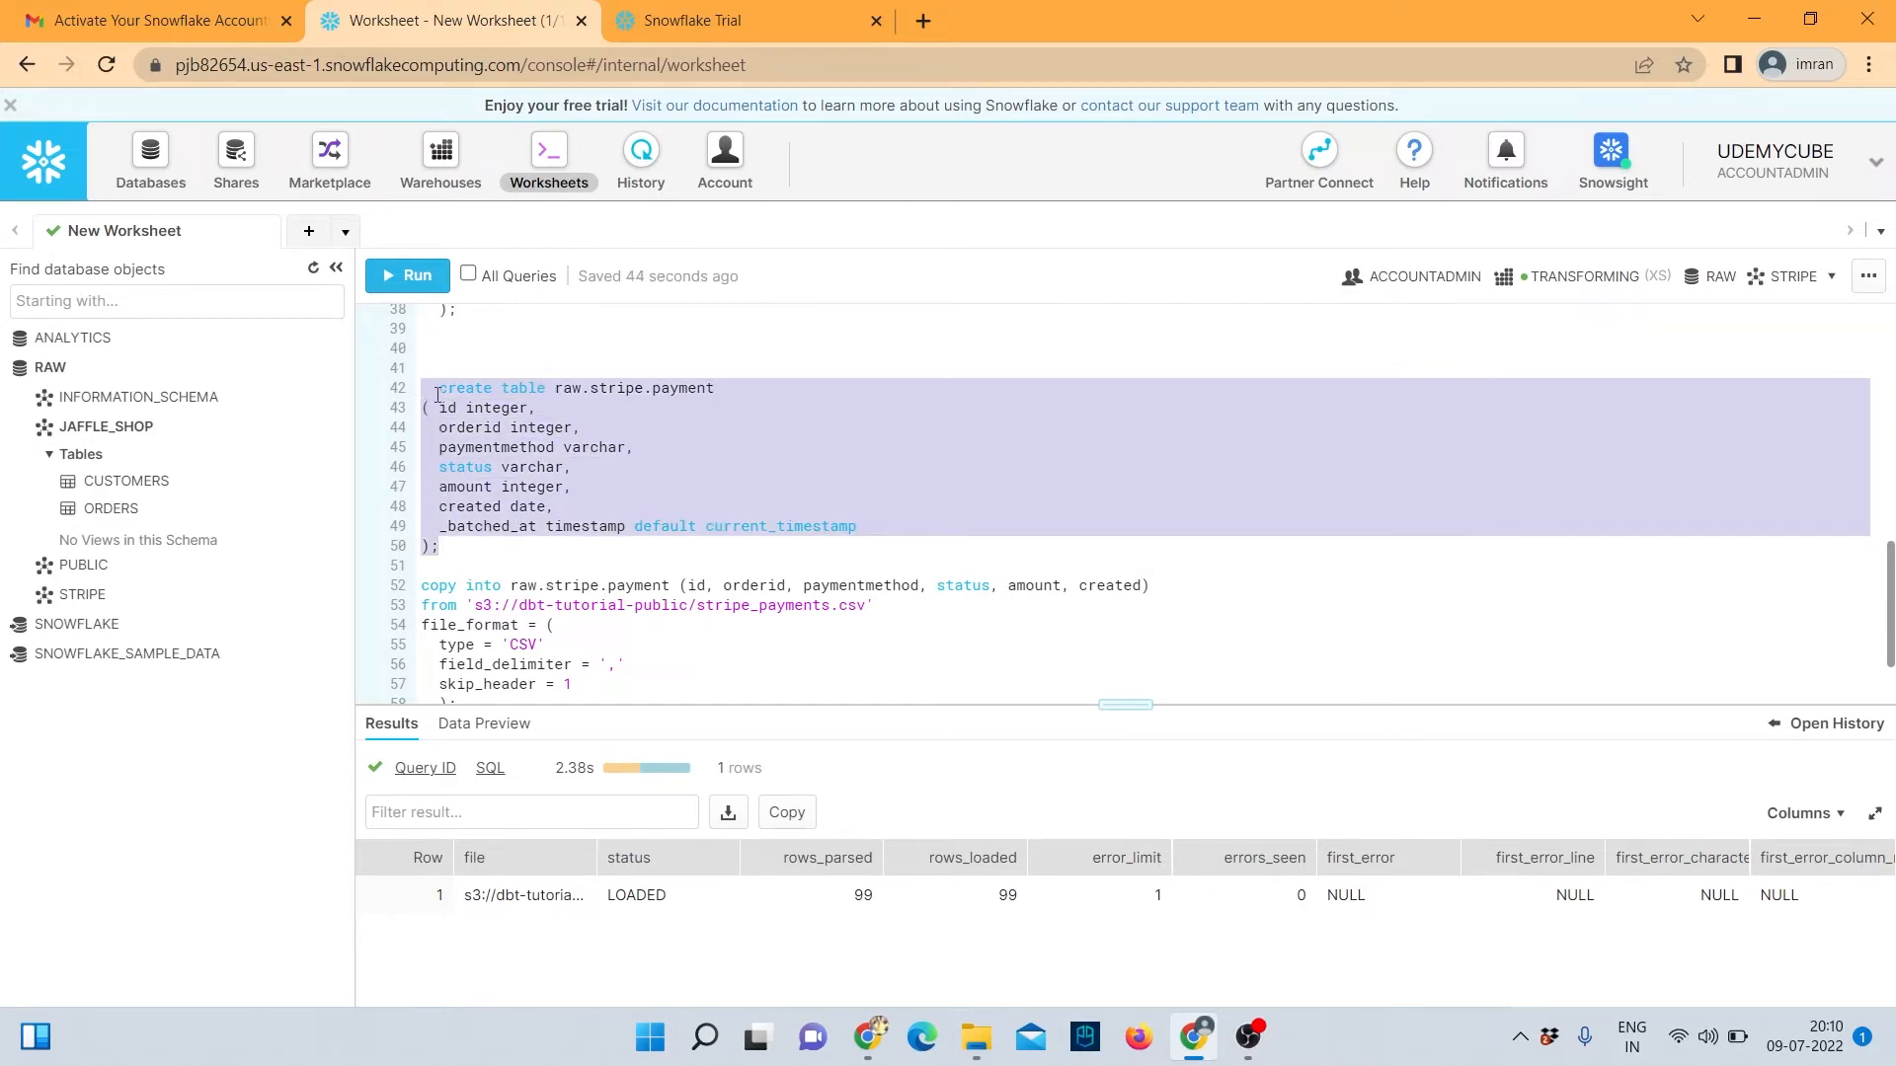
pyautogui.click(438, 390)
pyautogui.press('BackSpace')
pyautogui.press('BackSpace')
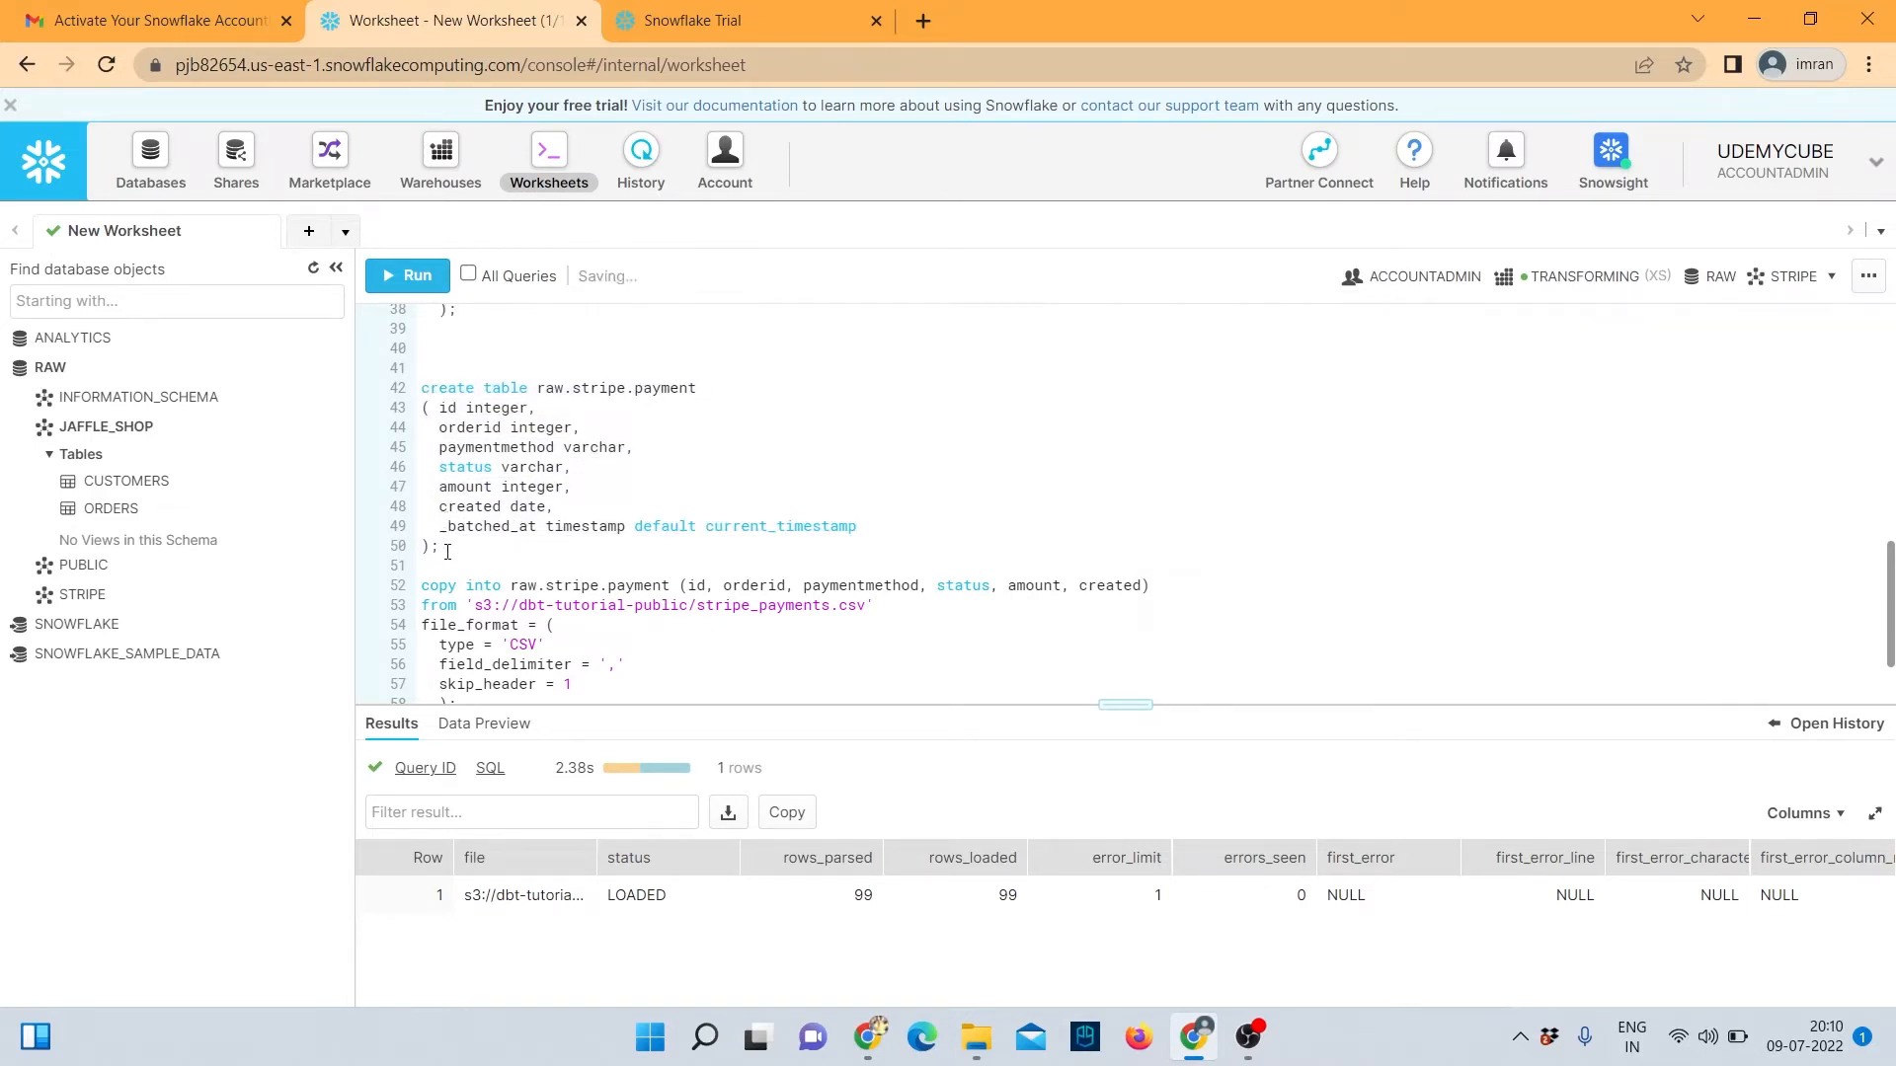
pyautogui.moveTo(440, 546); pyautogui.dragTo(421, 388)
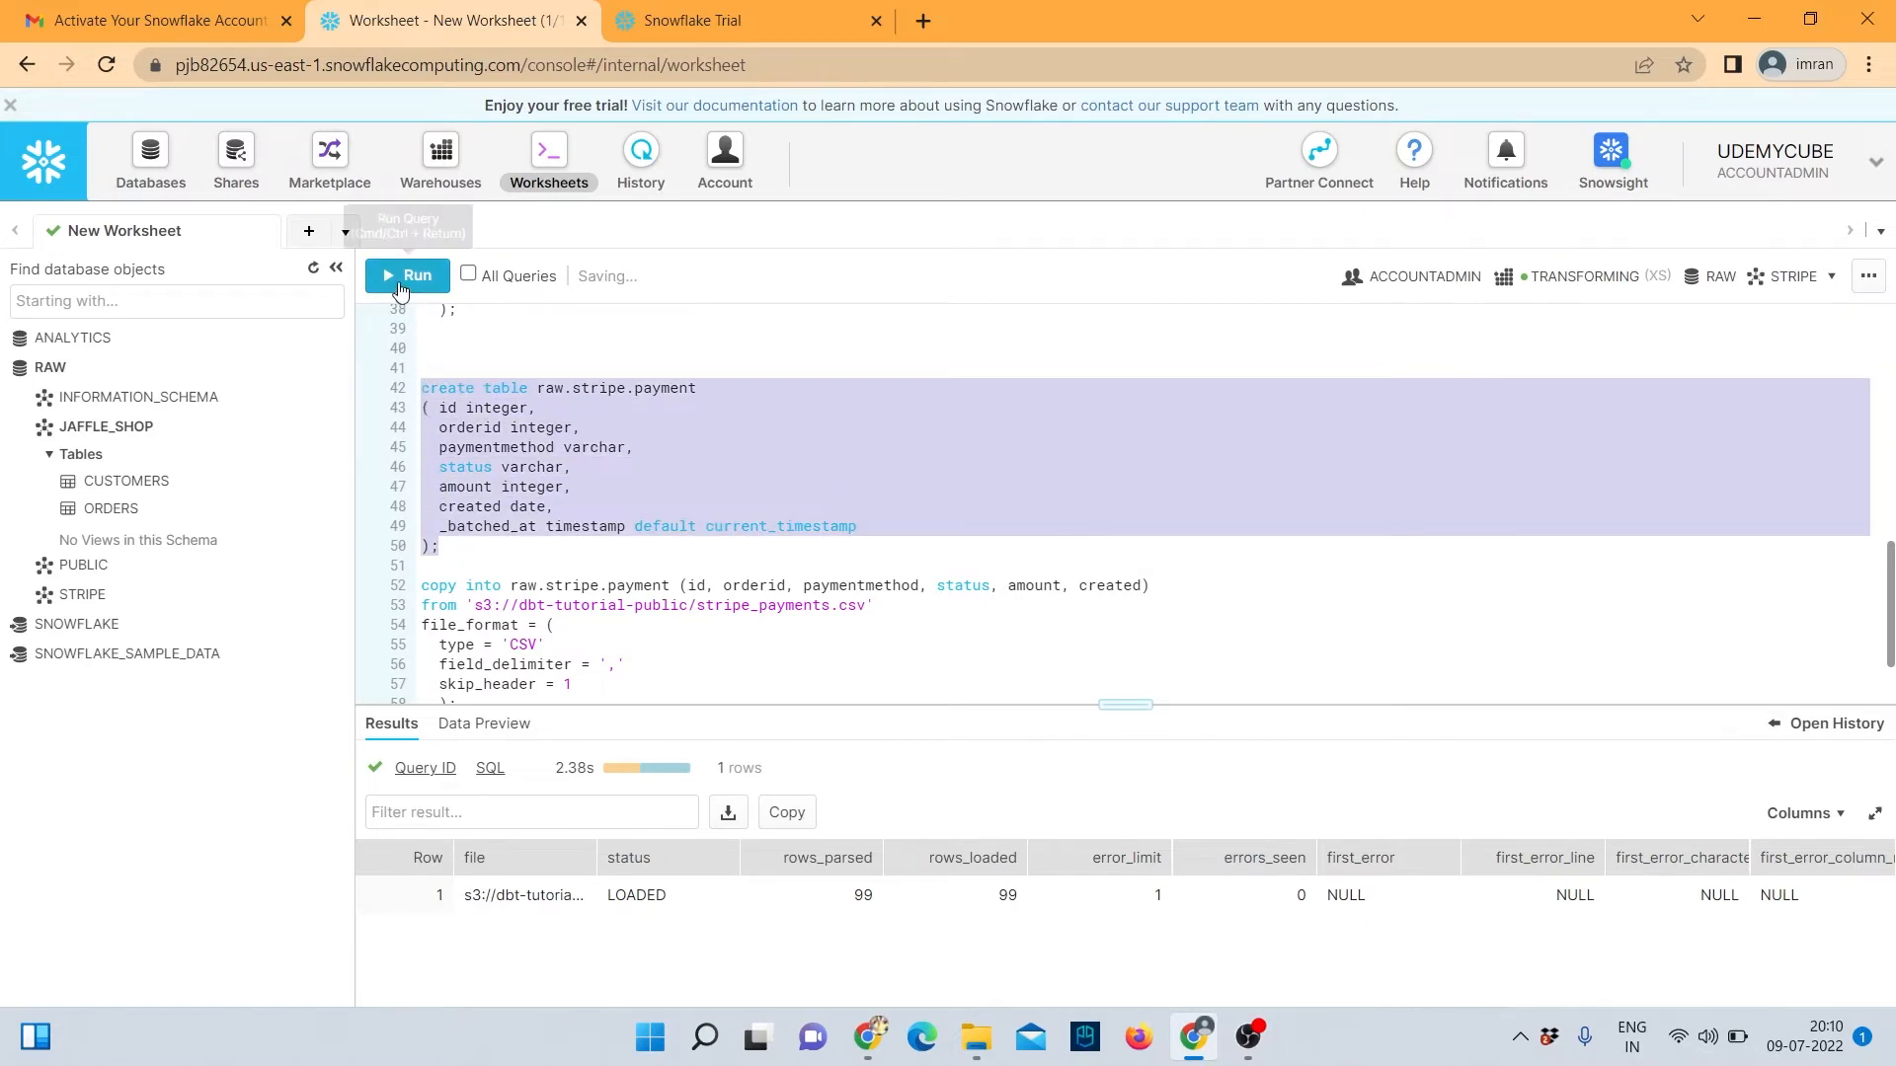
pyautogui.click(406, 275)
pyautogui.click(1193, 703)
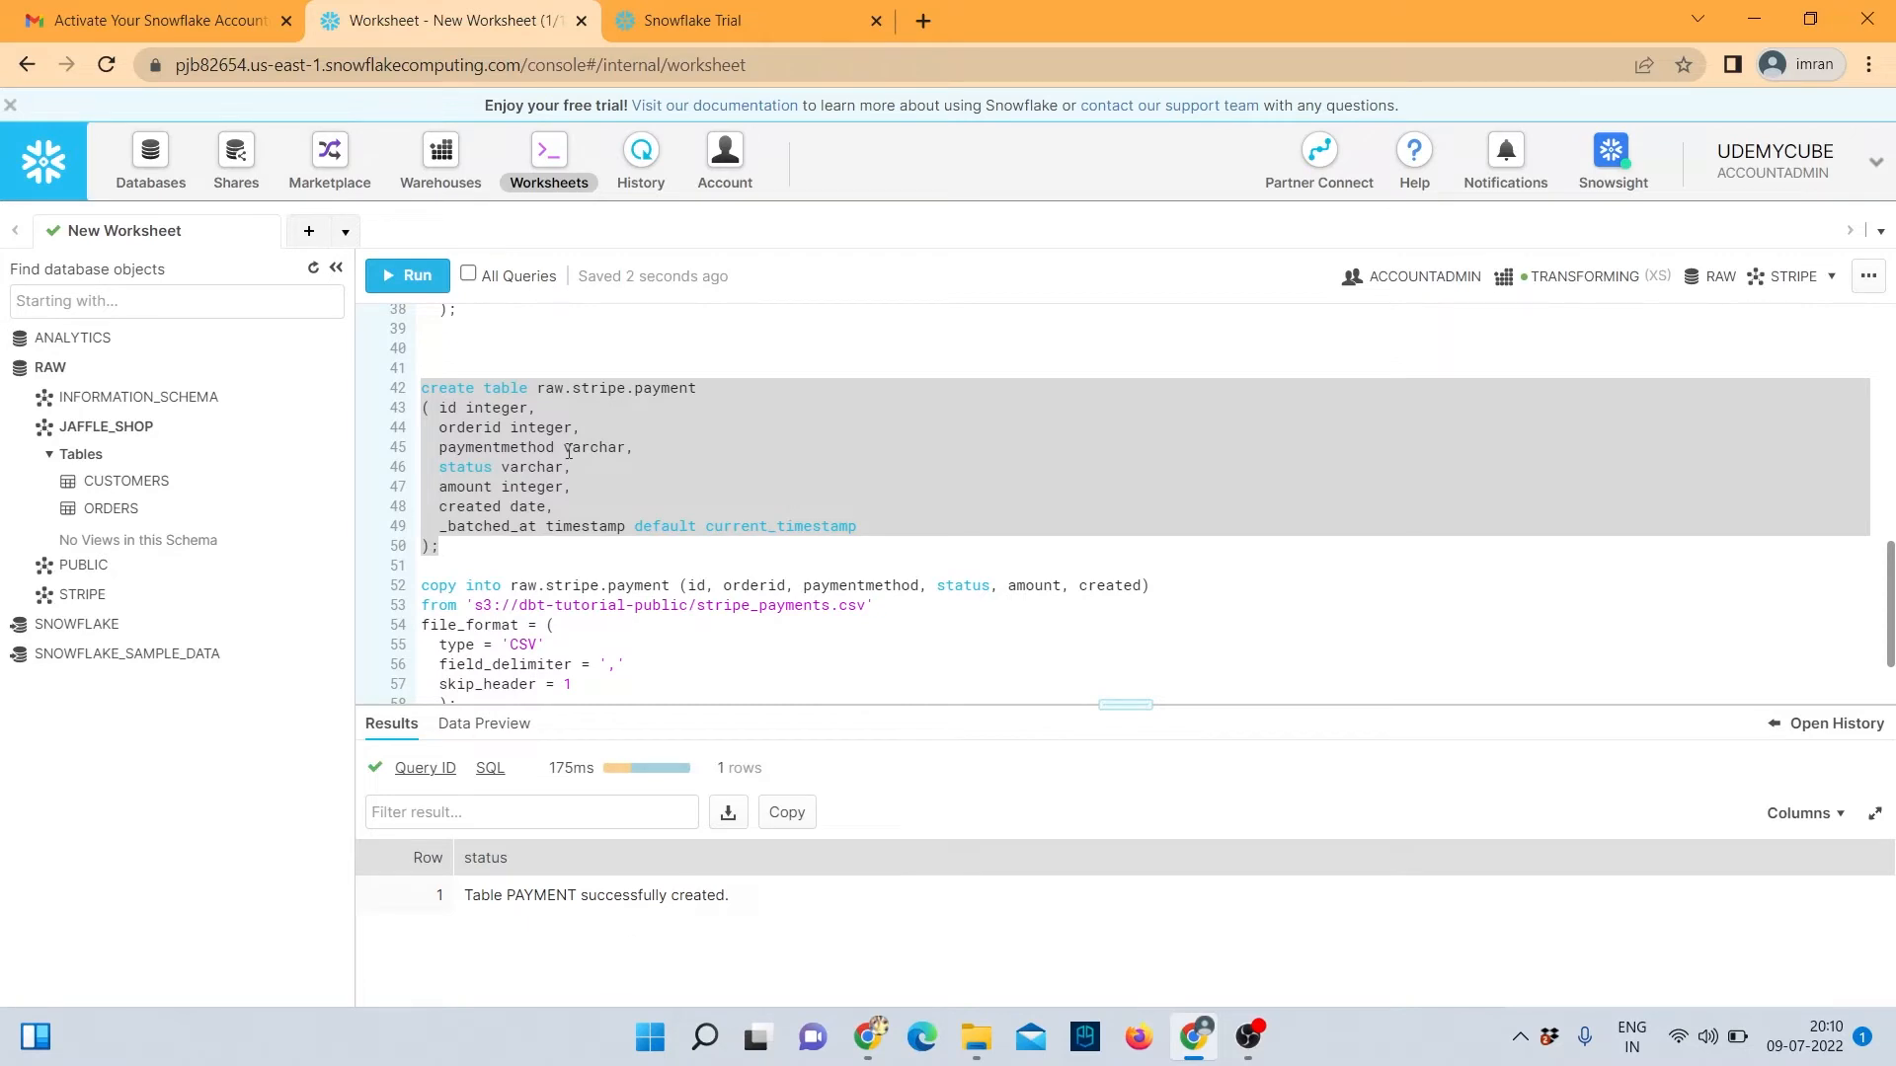
# Run the copy into raw.stripe.payment from stripe_payments.csv, loading 120 rows.
pyautogui.scroll(-3, 593, 457)
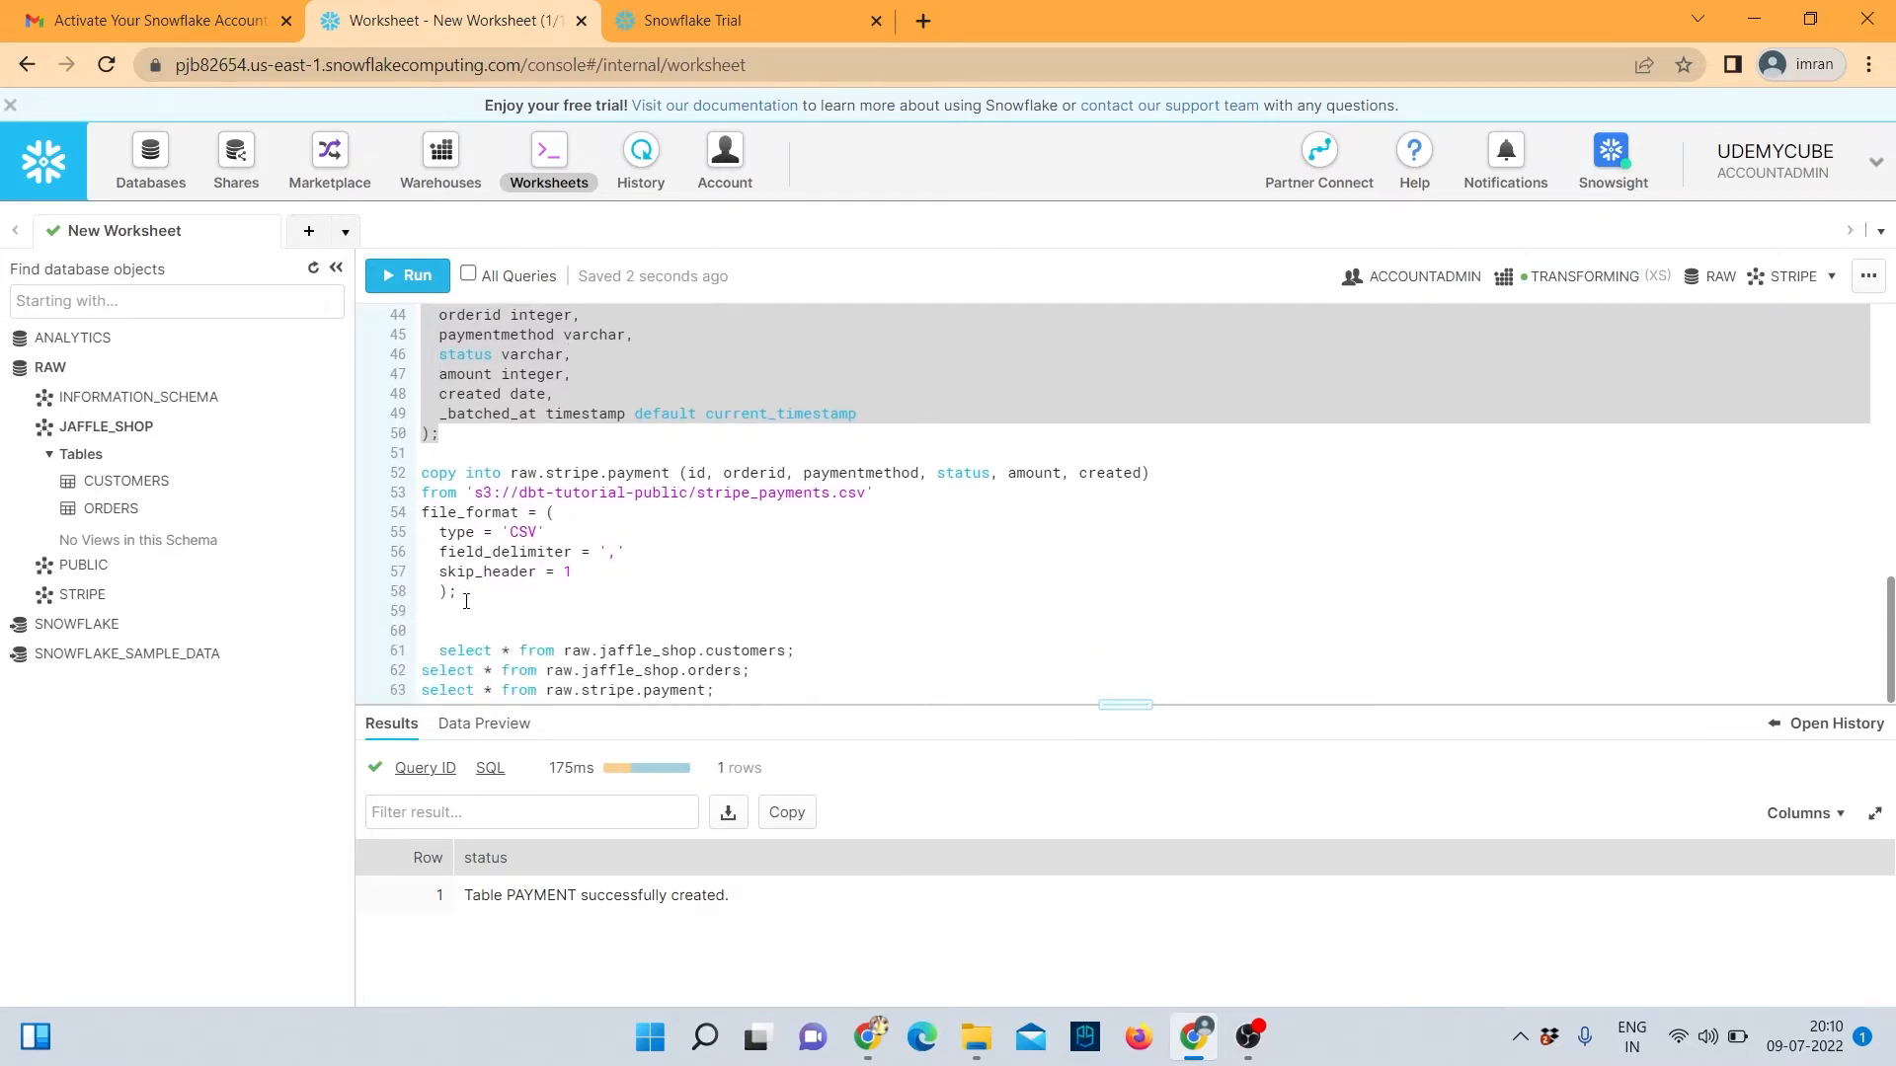
pyautogui.moveTo(456, 592); pyautogui.dragTo(422, 473)
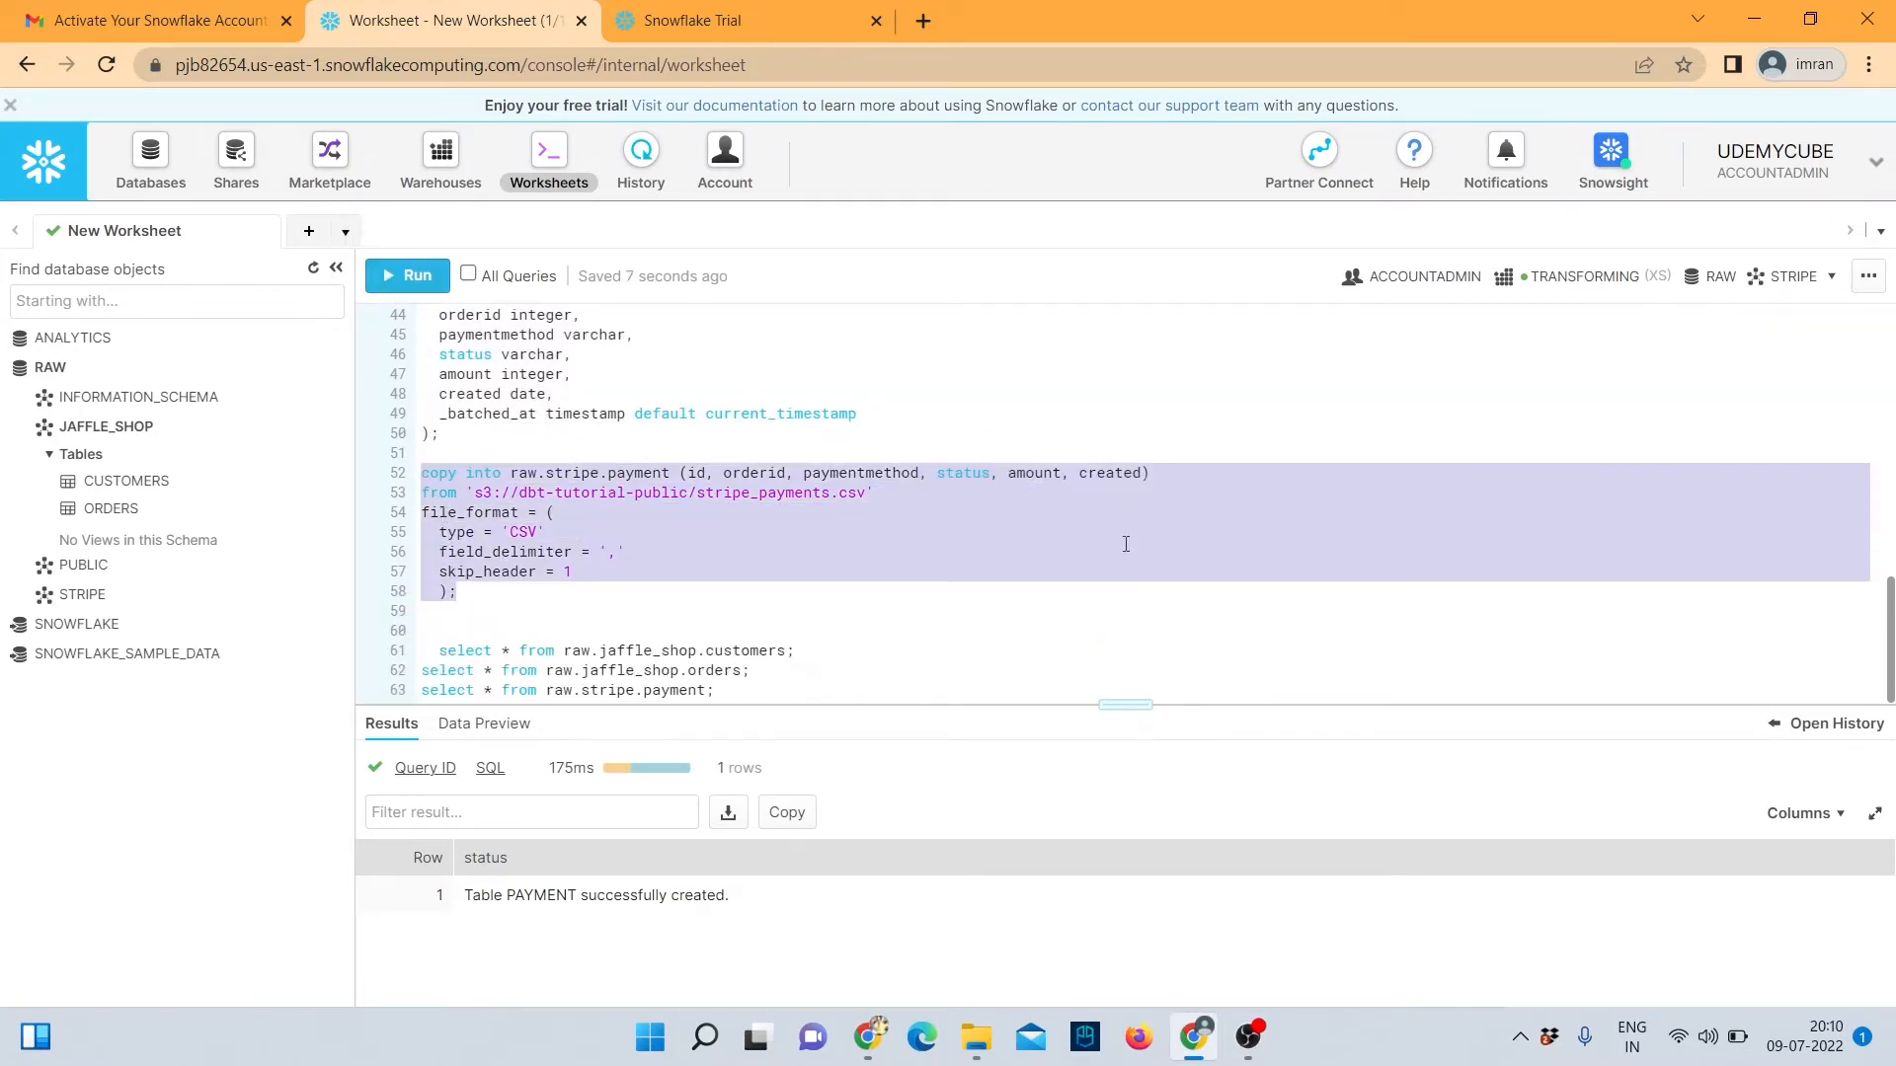
pyautogui.click(407, 276)
pyautogui.click(1184, 730)
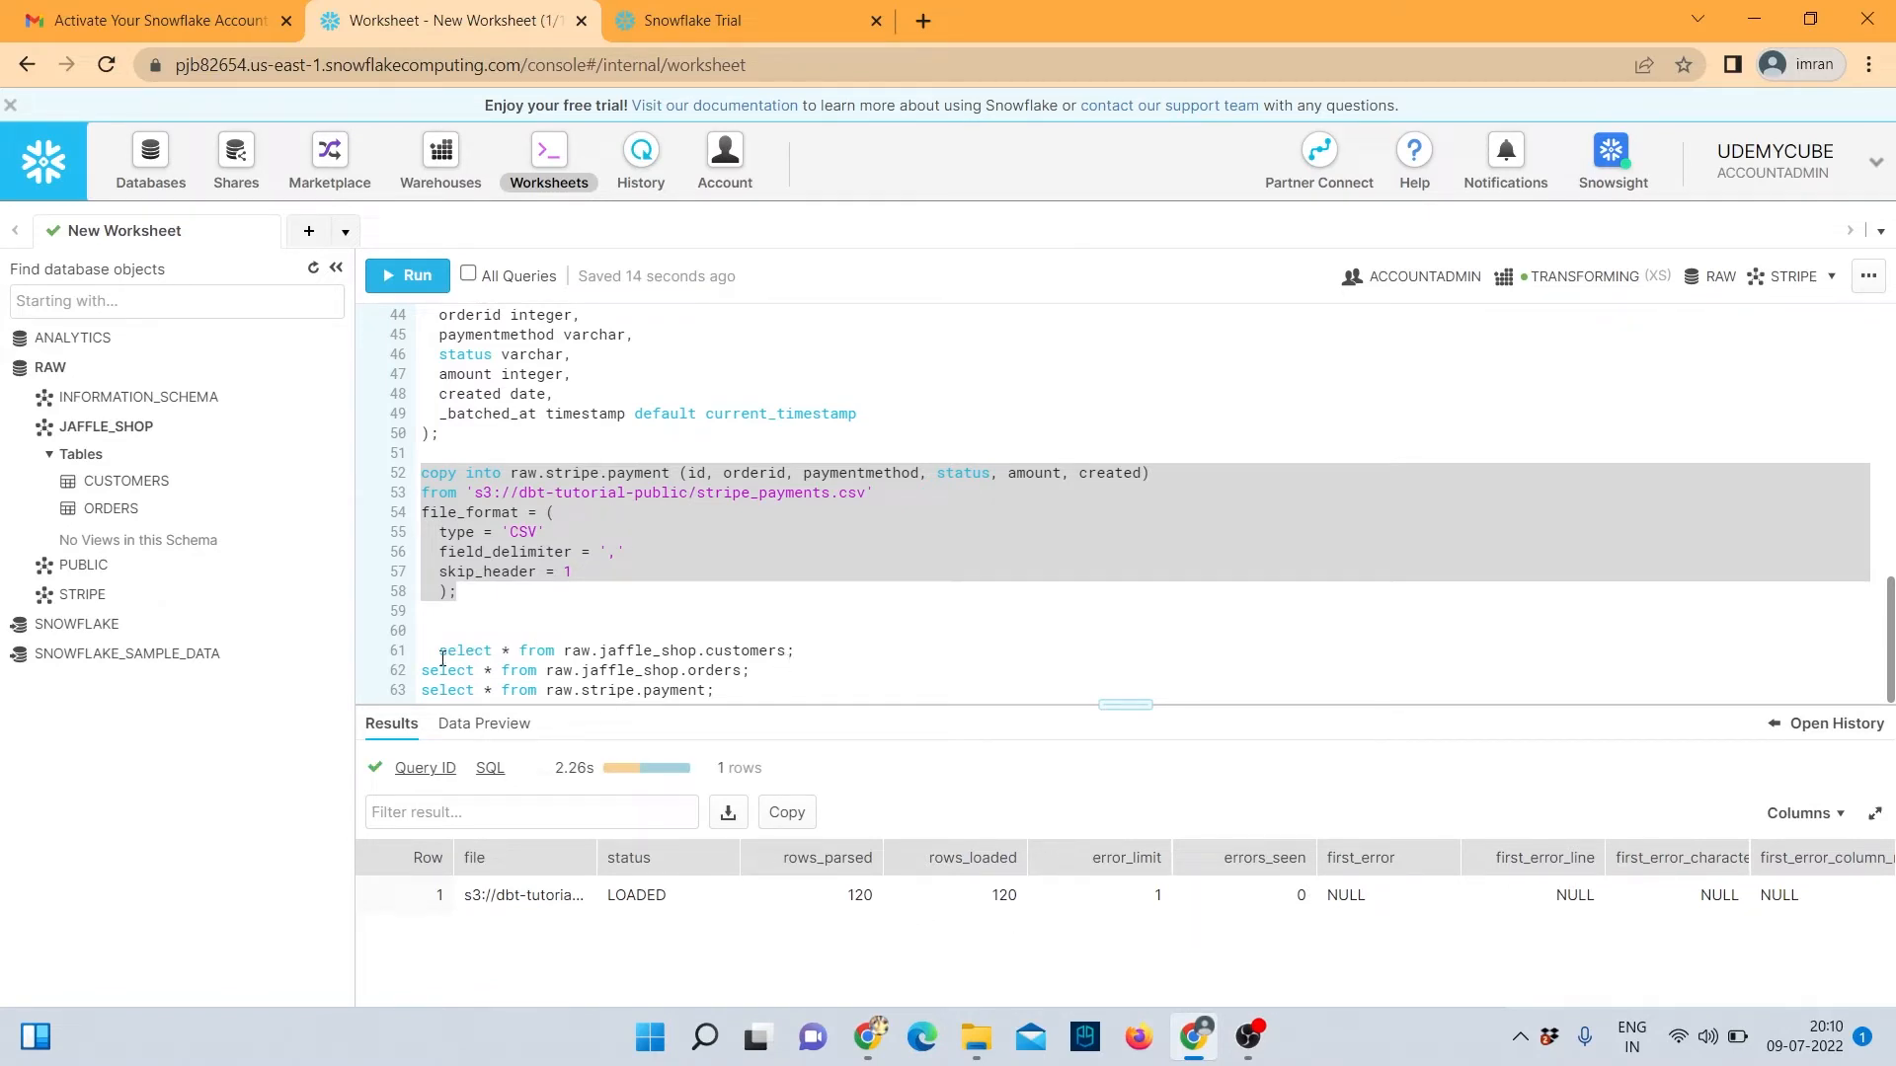
# Run the select * previews on customers, orders and payment, returning 100 and 99 rows.
pyautogui.click(441, 655)
pyautogui.press('BackSpace')
pyautogui.press('BackSpace')
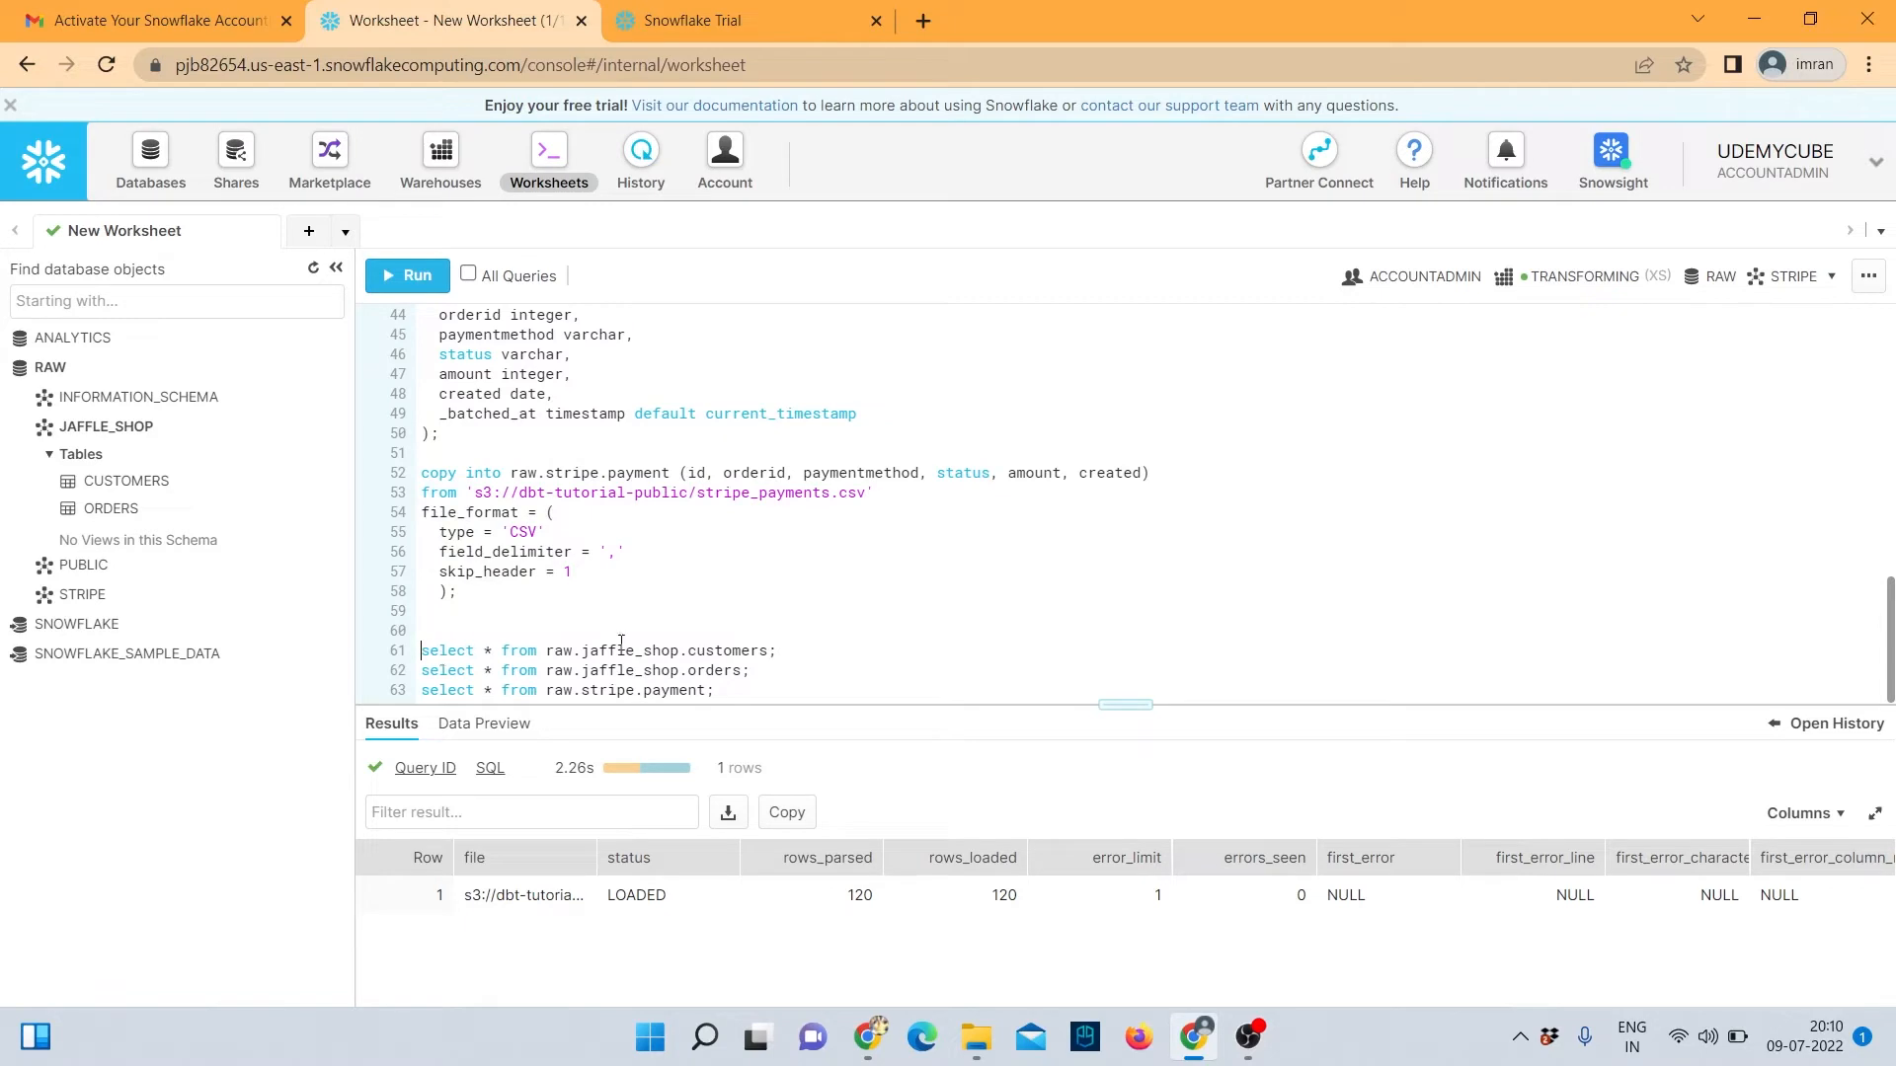
pyautogui.moveTo(776, 656); pyautogui.dragTo(420, 652)
pyautogui.click(407, 275)
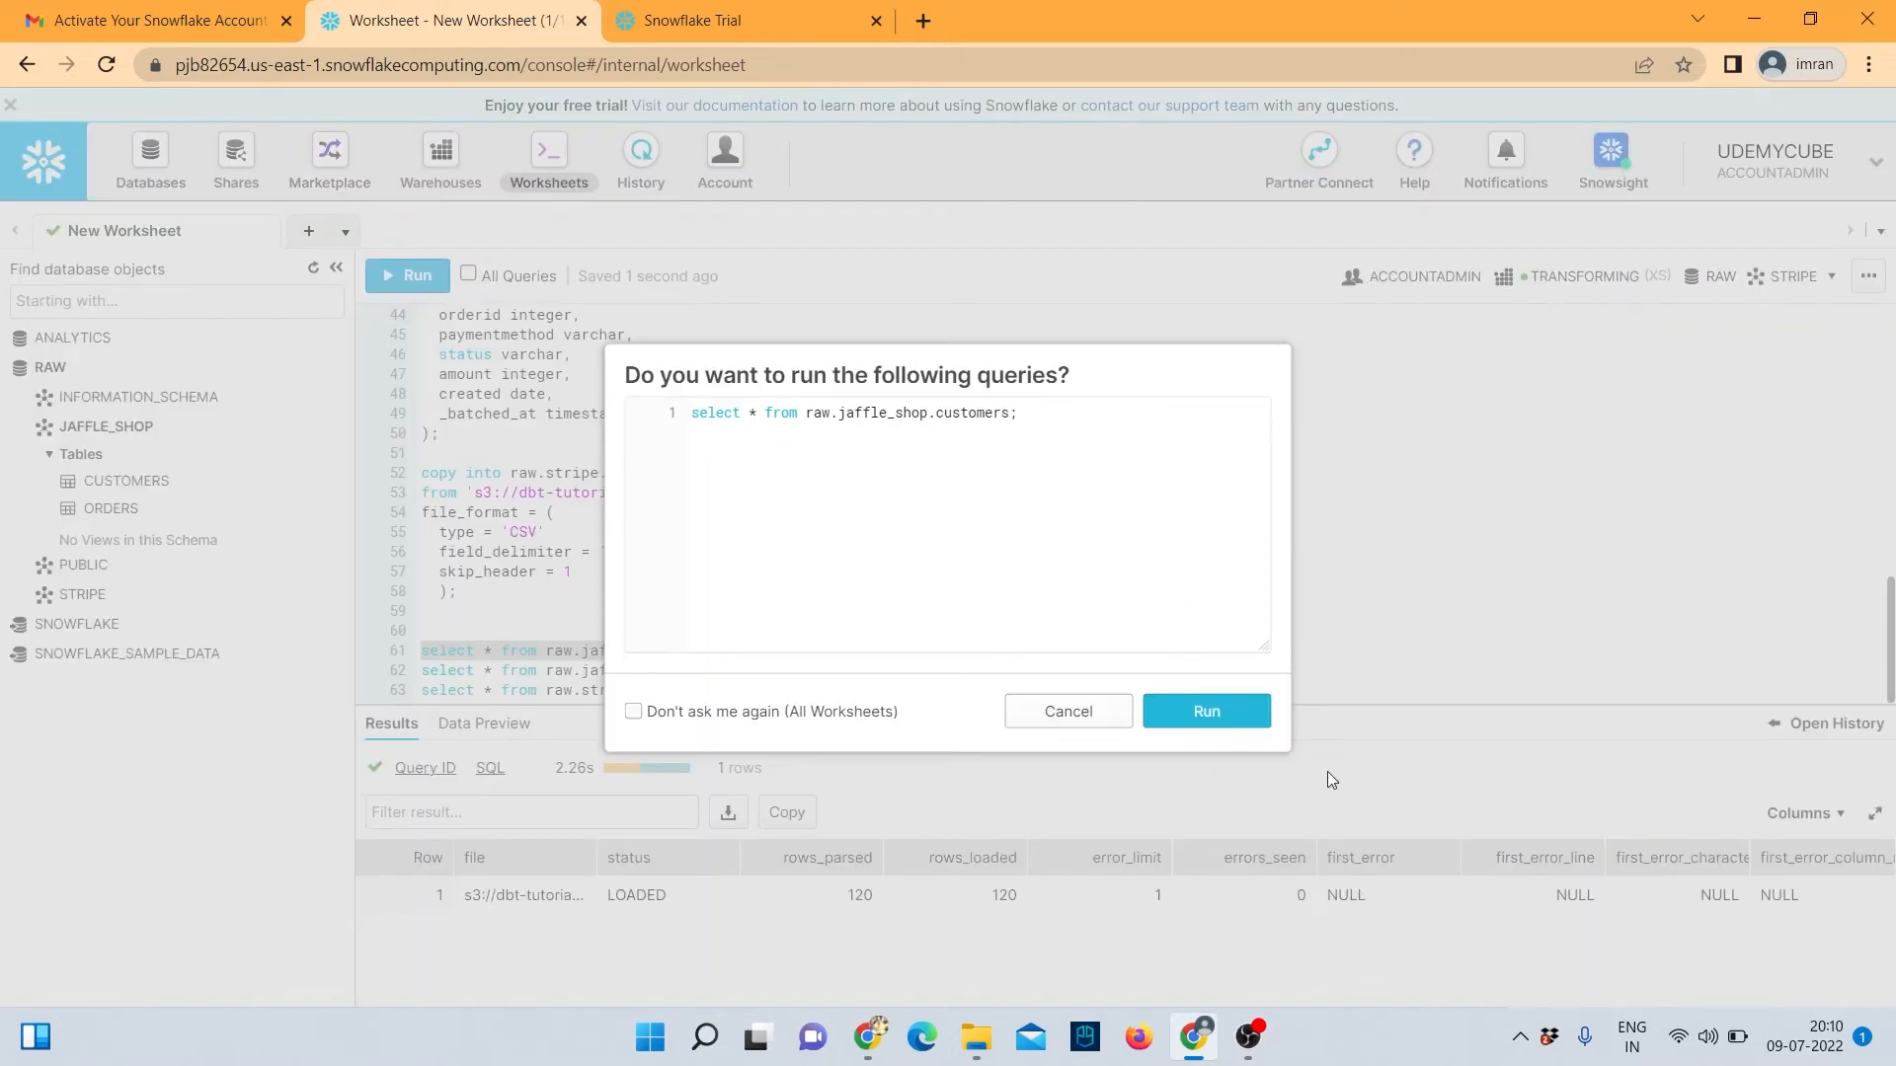
pyautogui.click(1220, 712)
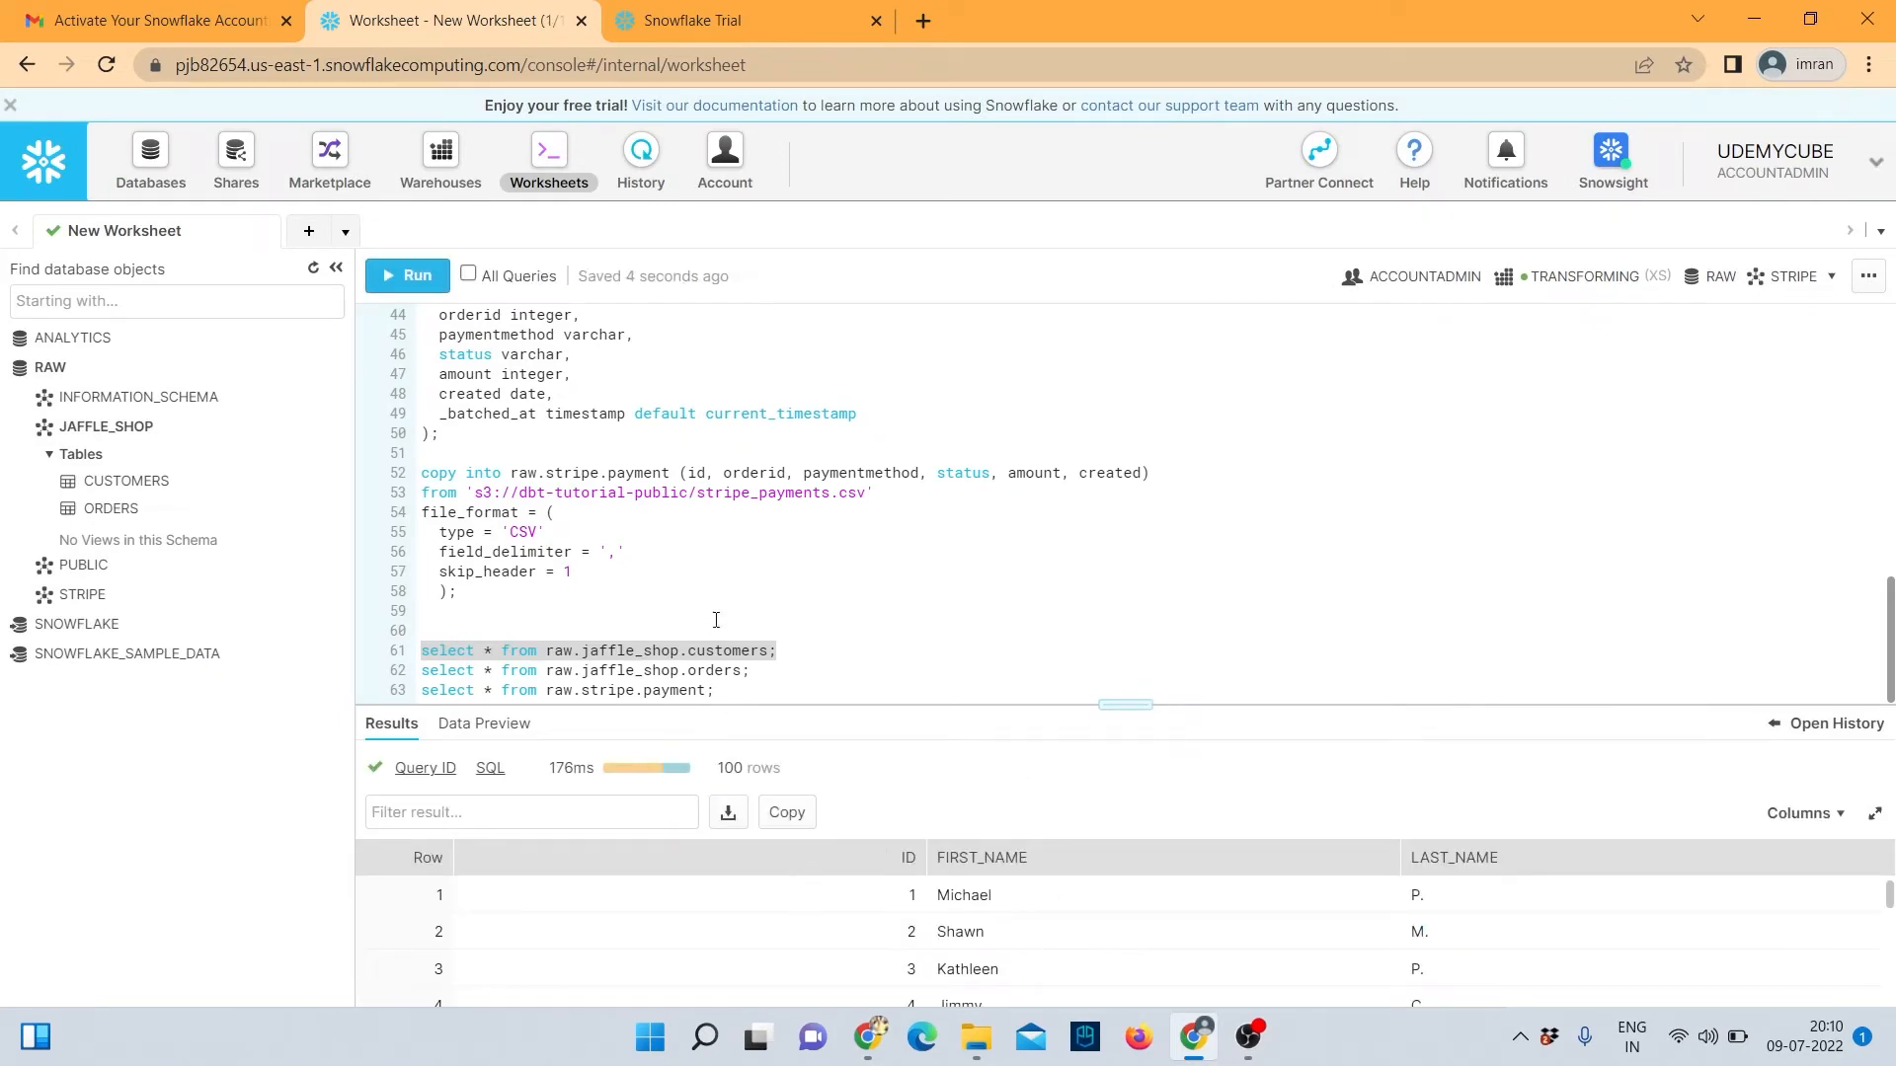
pyautogui.moveTo(758, 663); pyautogui.dragTo(422, 675)
pyautogui.click(409, 276)
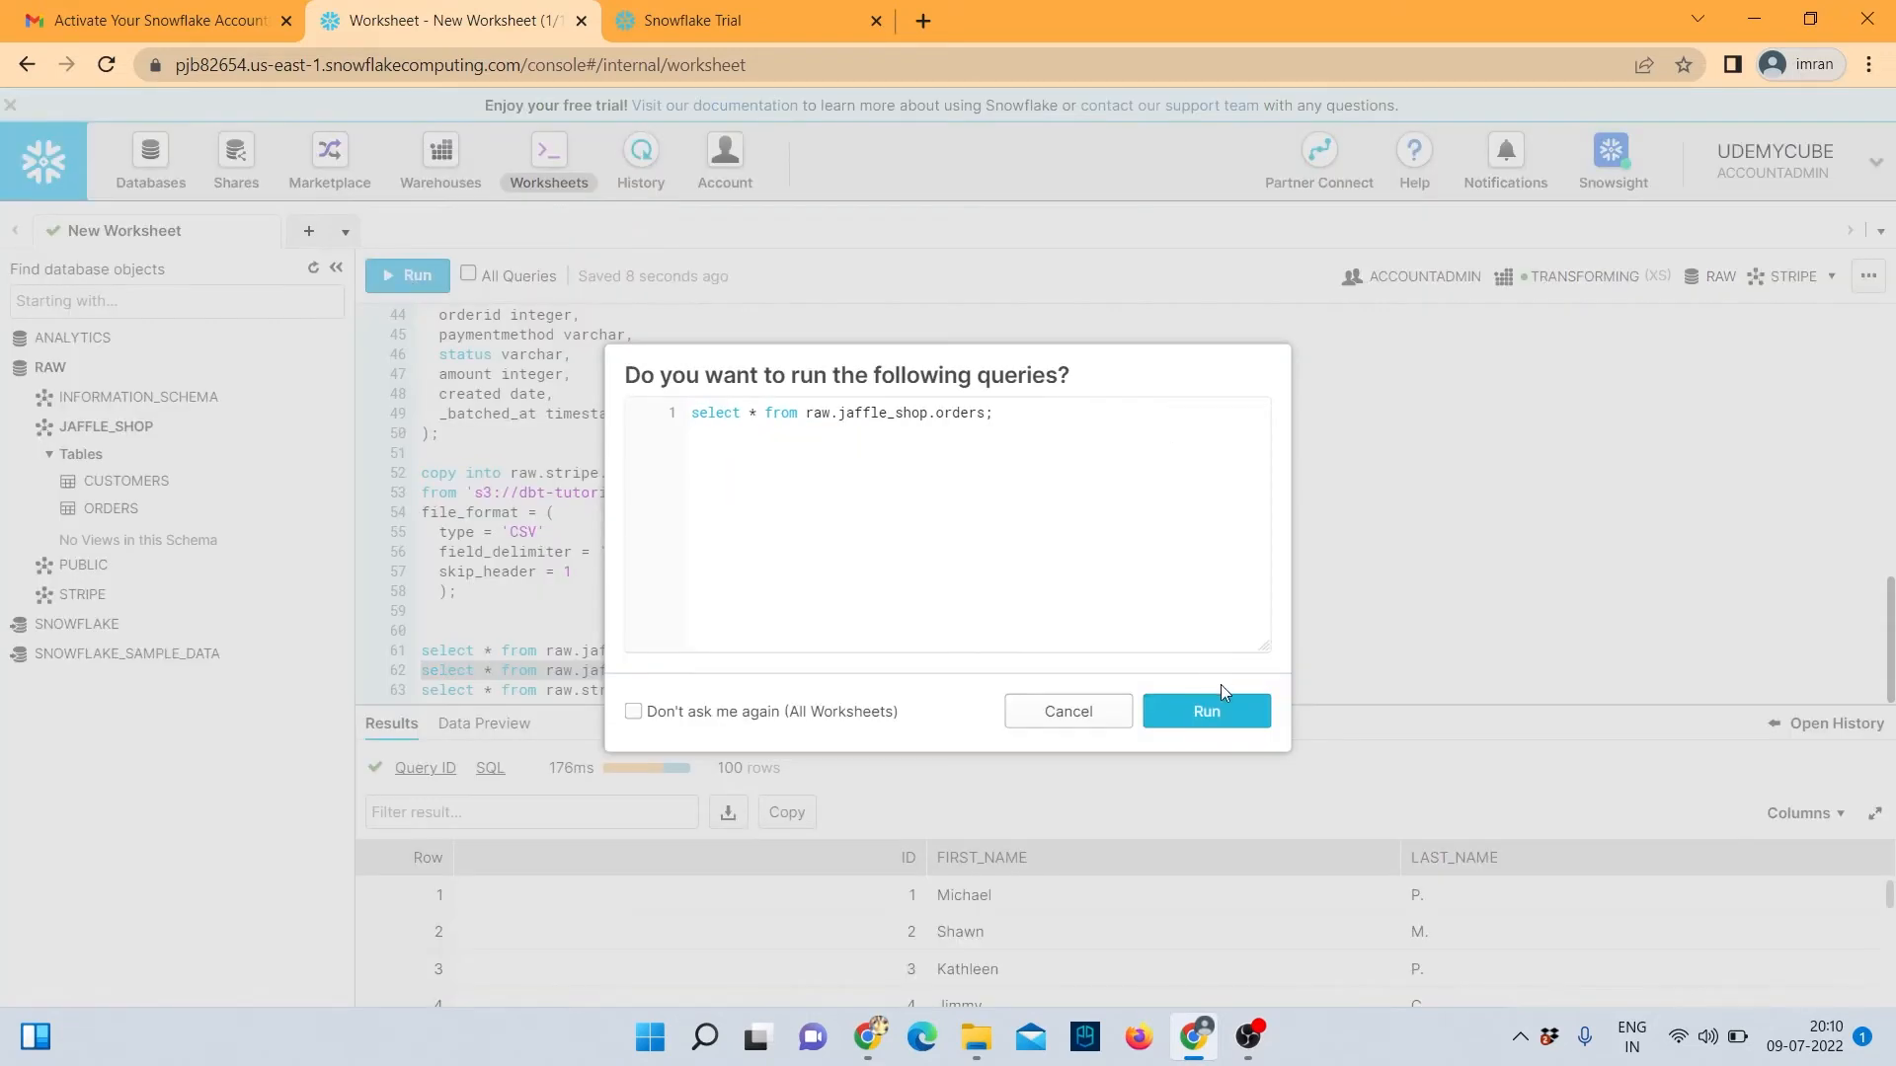
pyautogui.click(1207, 711)
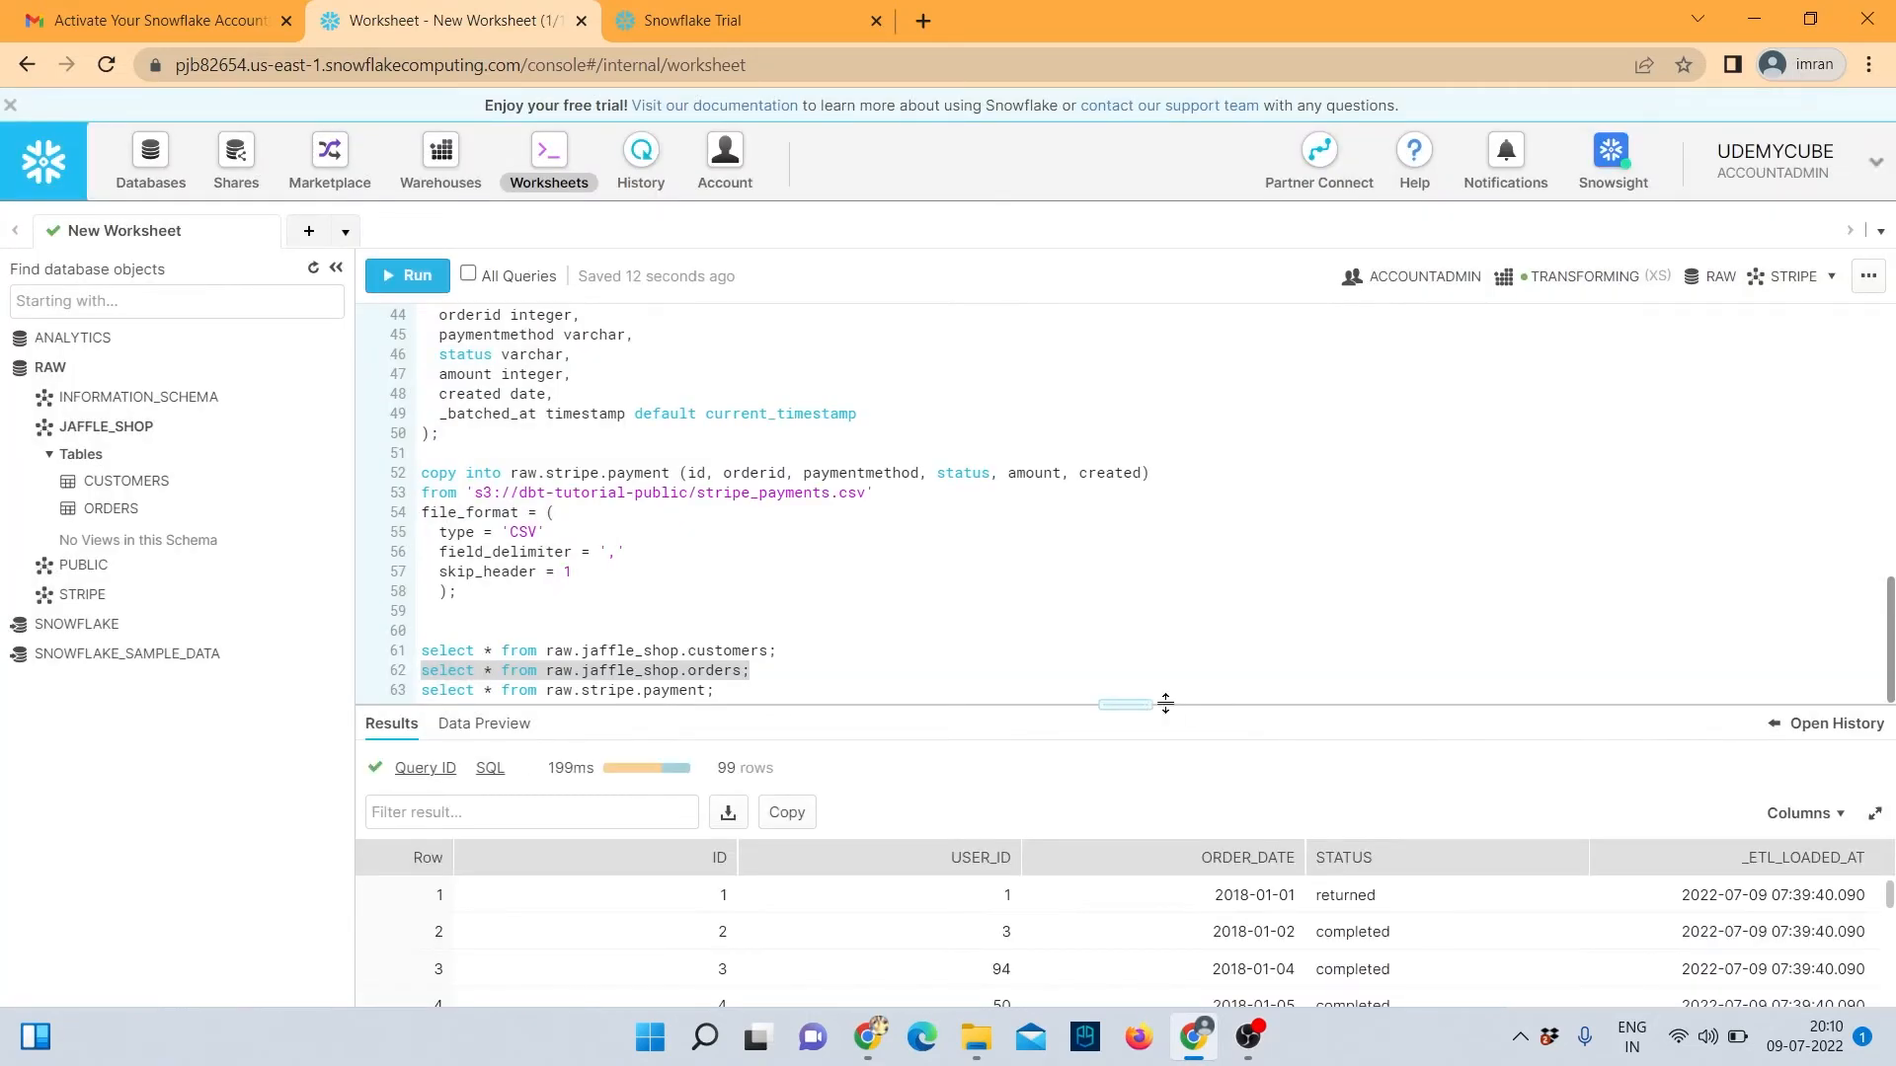
pyautogui.moveTo(728, 691); pyautogui.dragTo(393, 697)
pyautogui.click(417, 280)
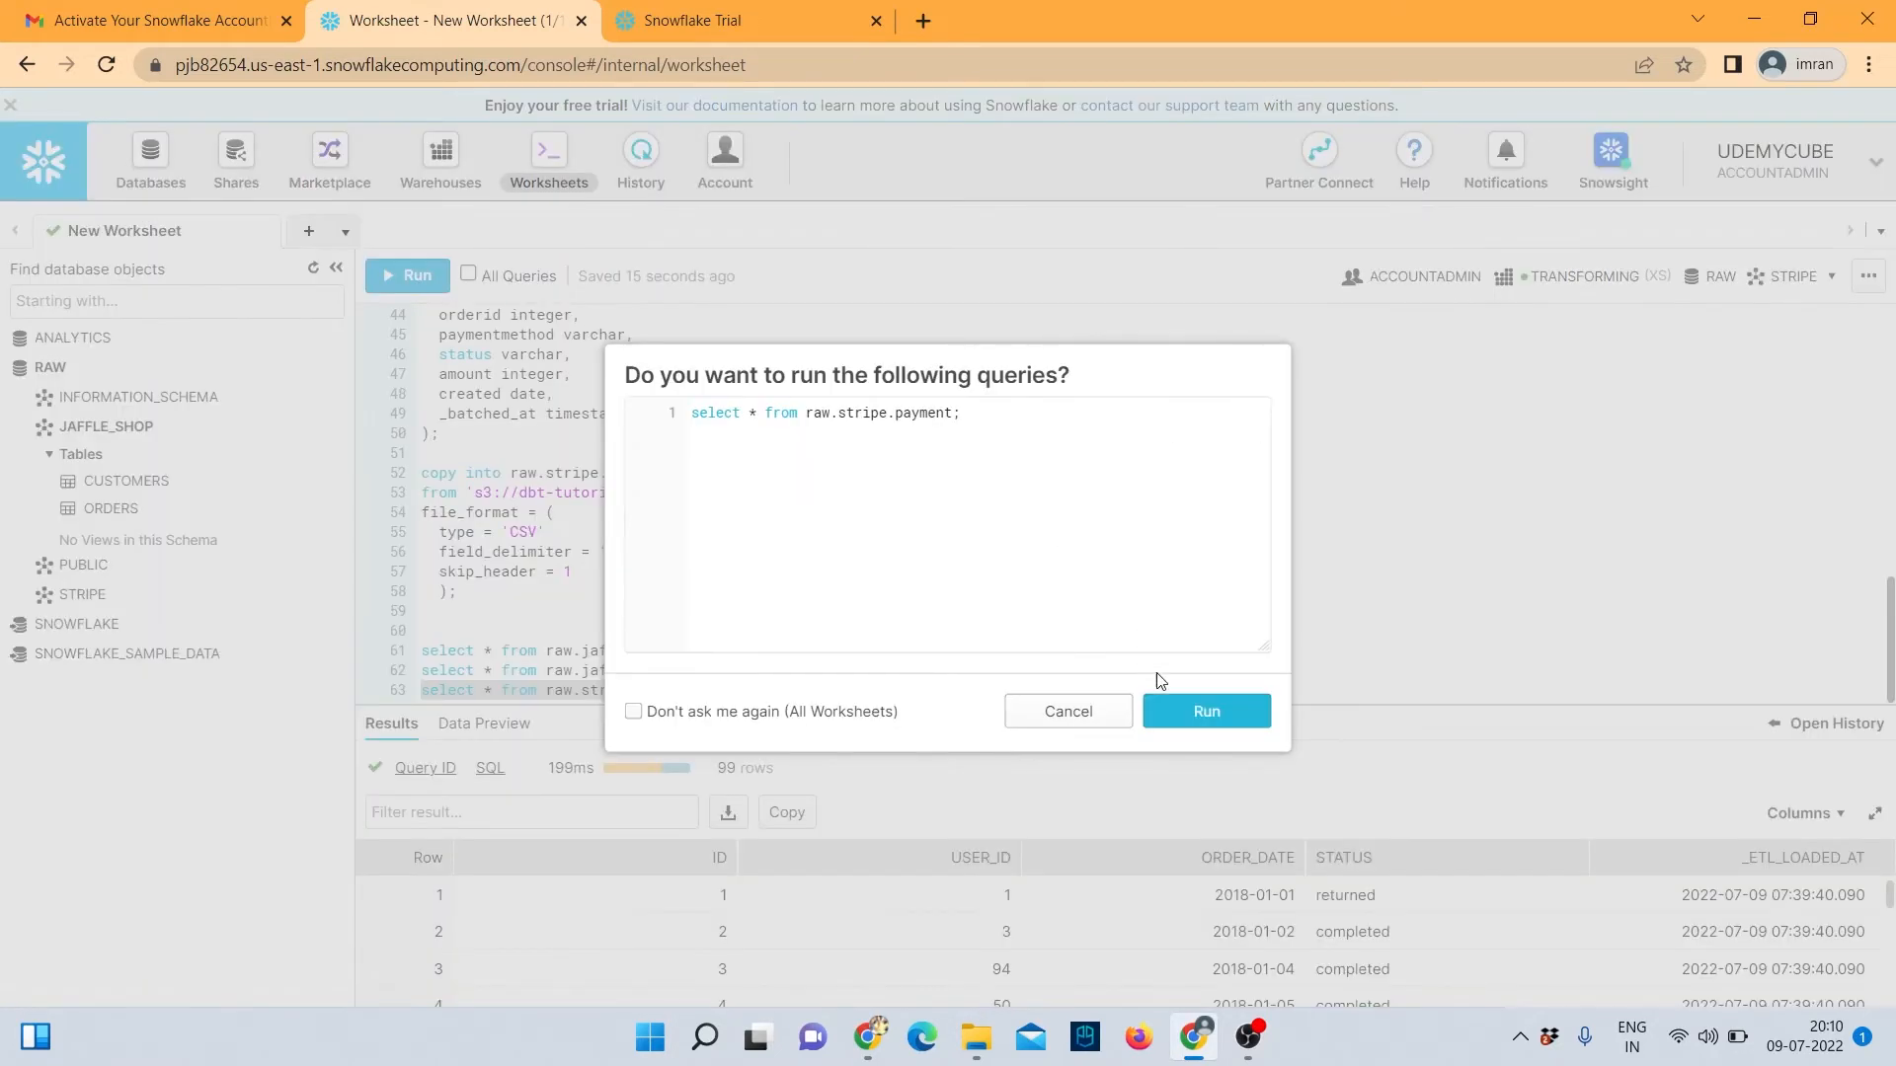
pyautogui.click(1193, 707)
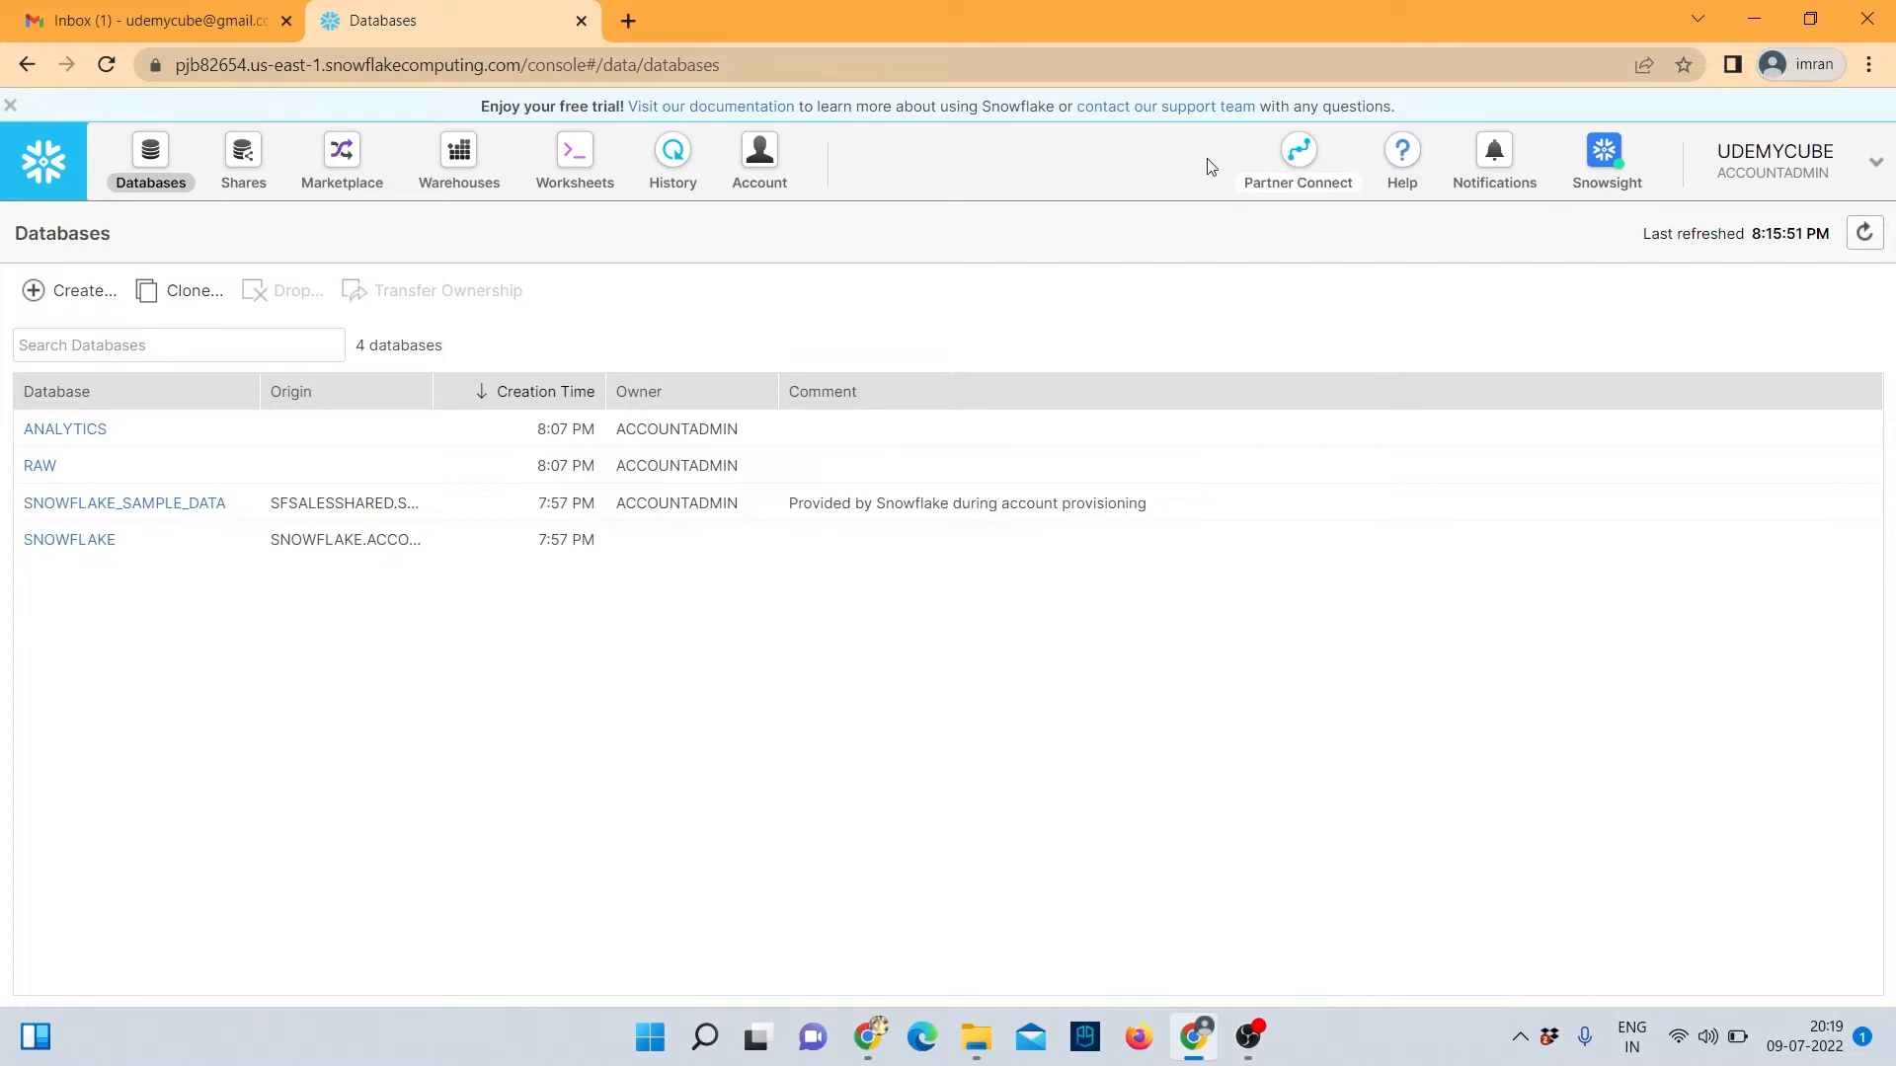
# Open the Connect to dbt dialog from the Partner Connect grid's dbt tile.
pyautogui.click(1296, 165)
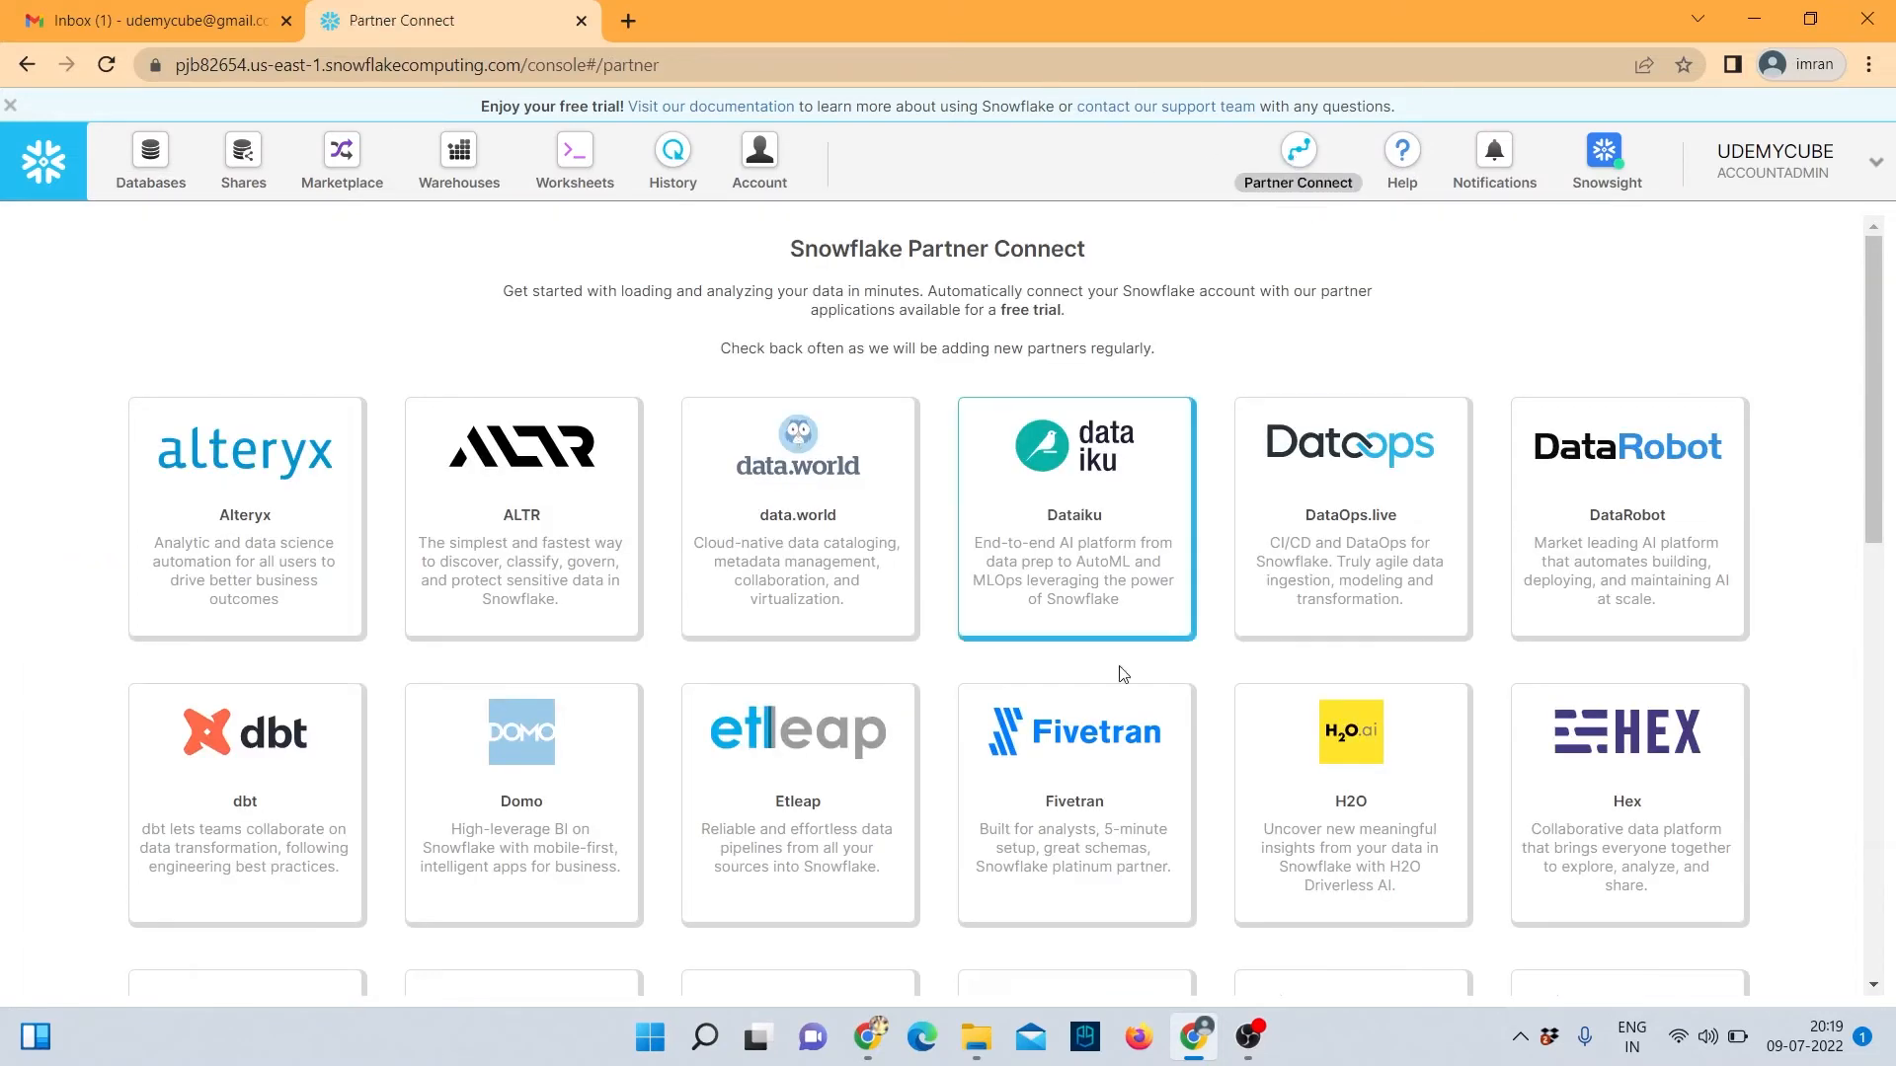
pyautogui.scroll(-5, 977, 656)
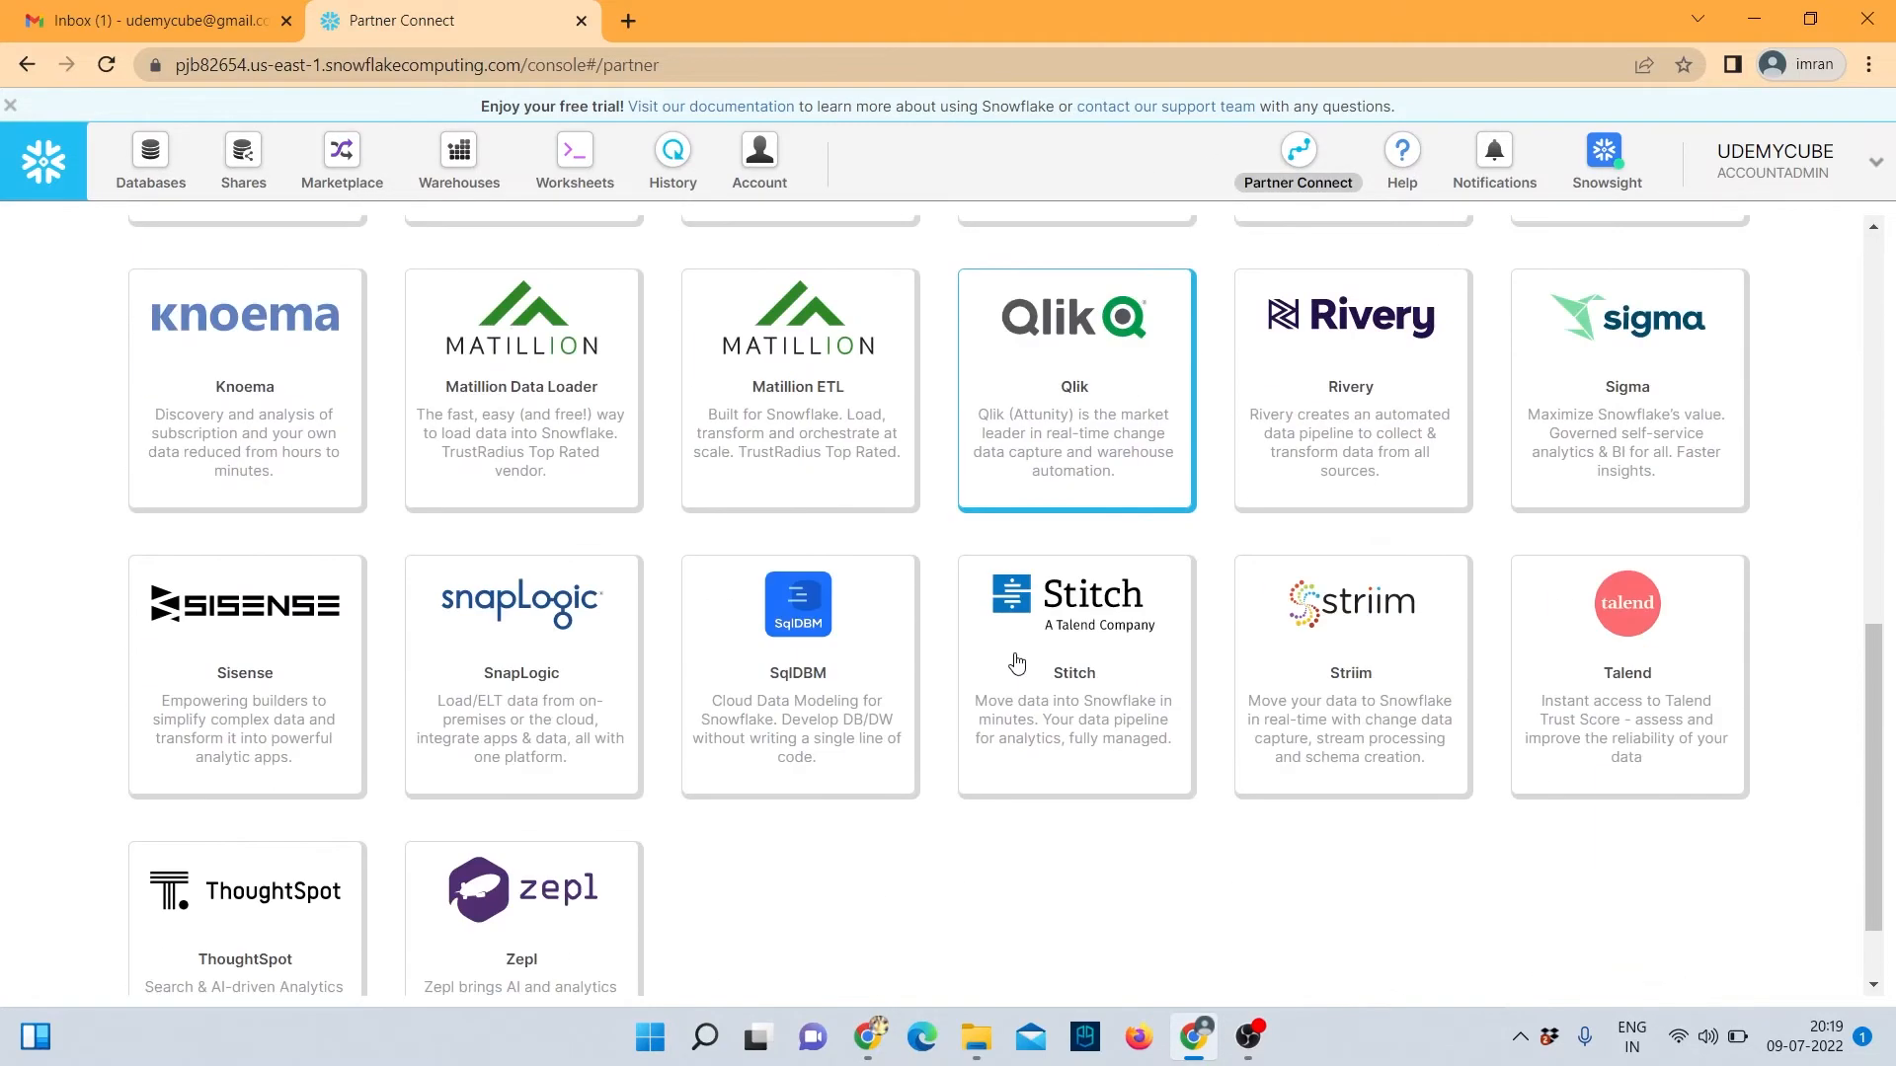
pyautogui.scroll(7, 1015, 632)
pyautogui.scroll(1, 1009, 587)
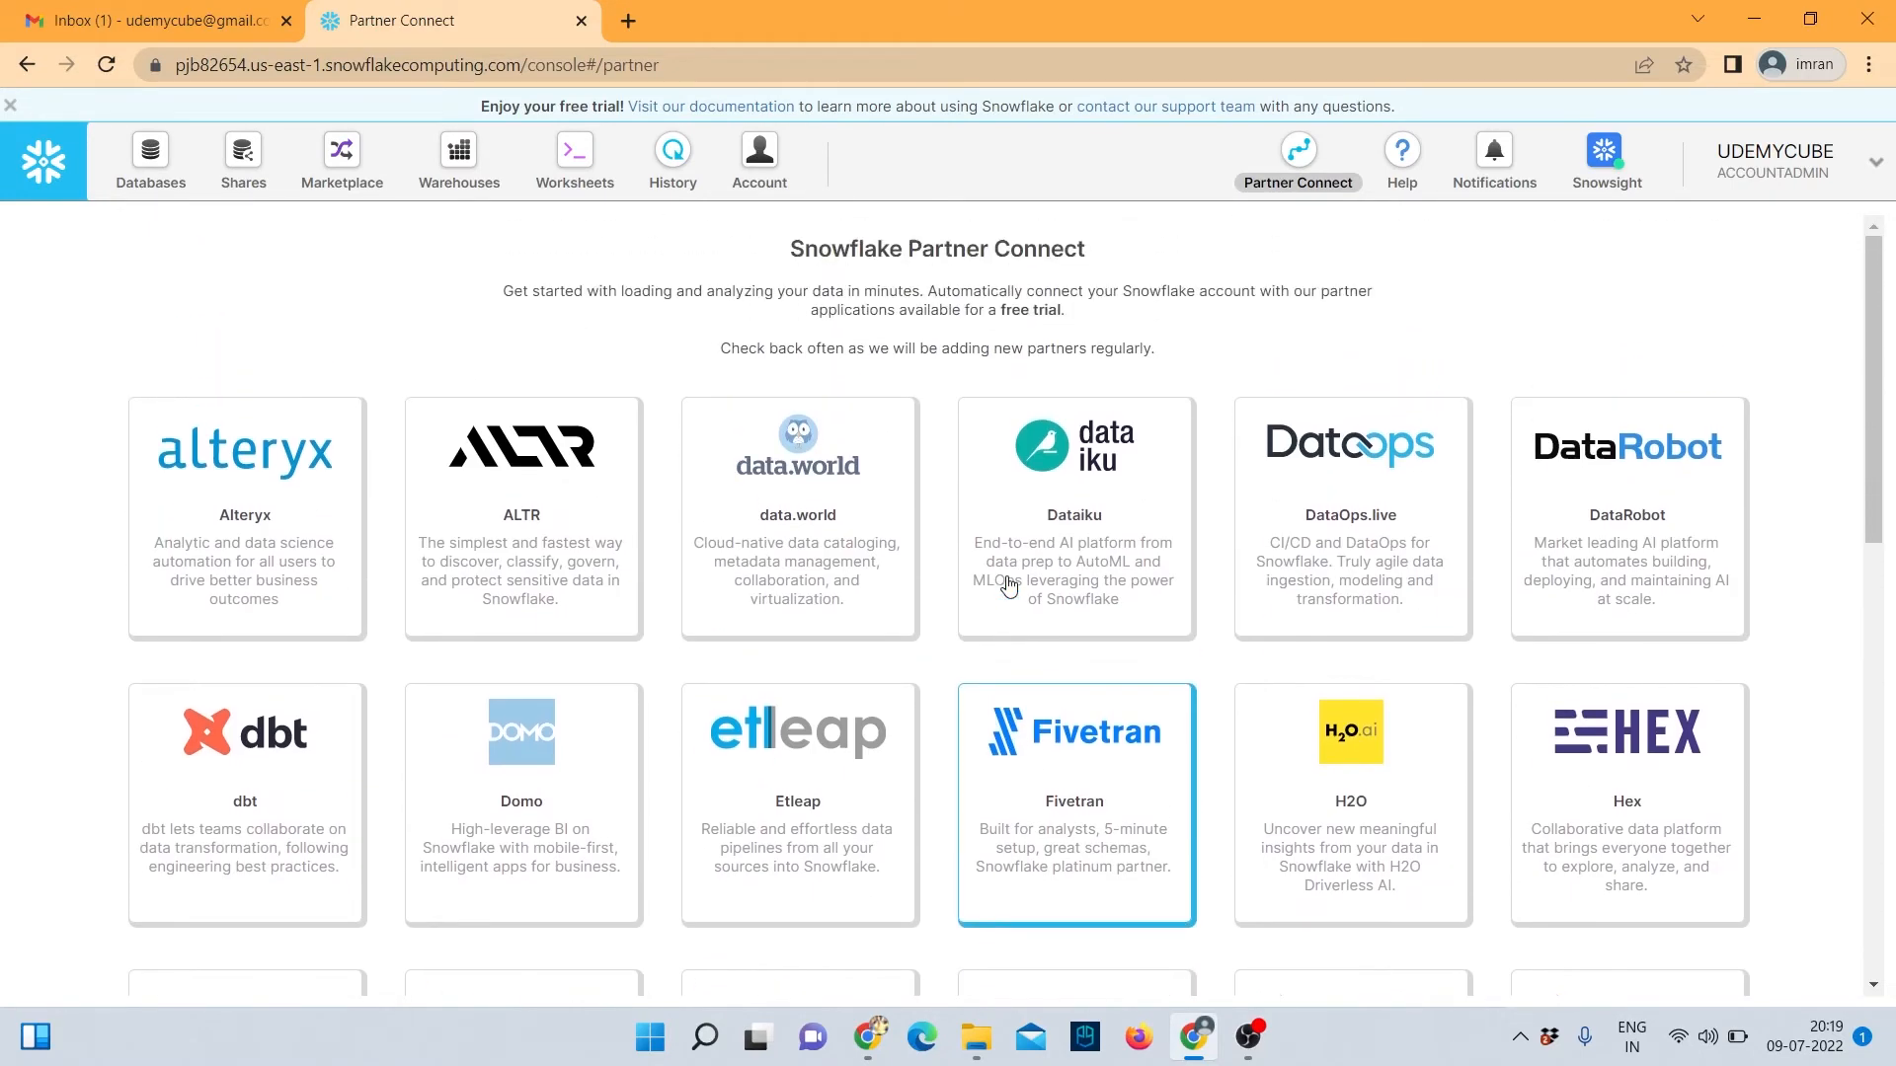
pyautogui.scroll(-2, 294, 708)
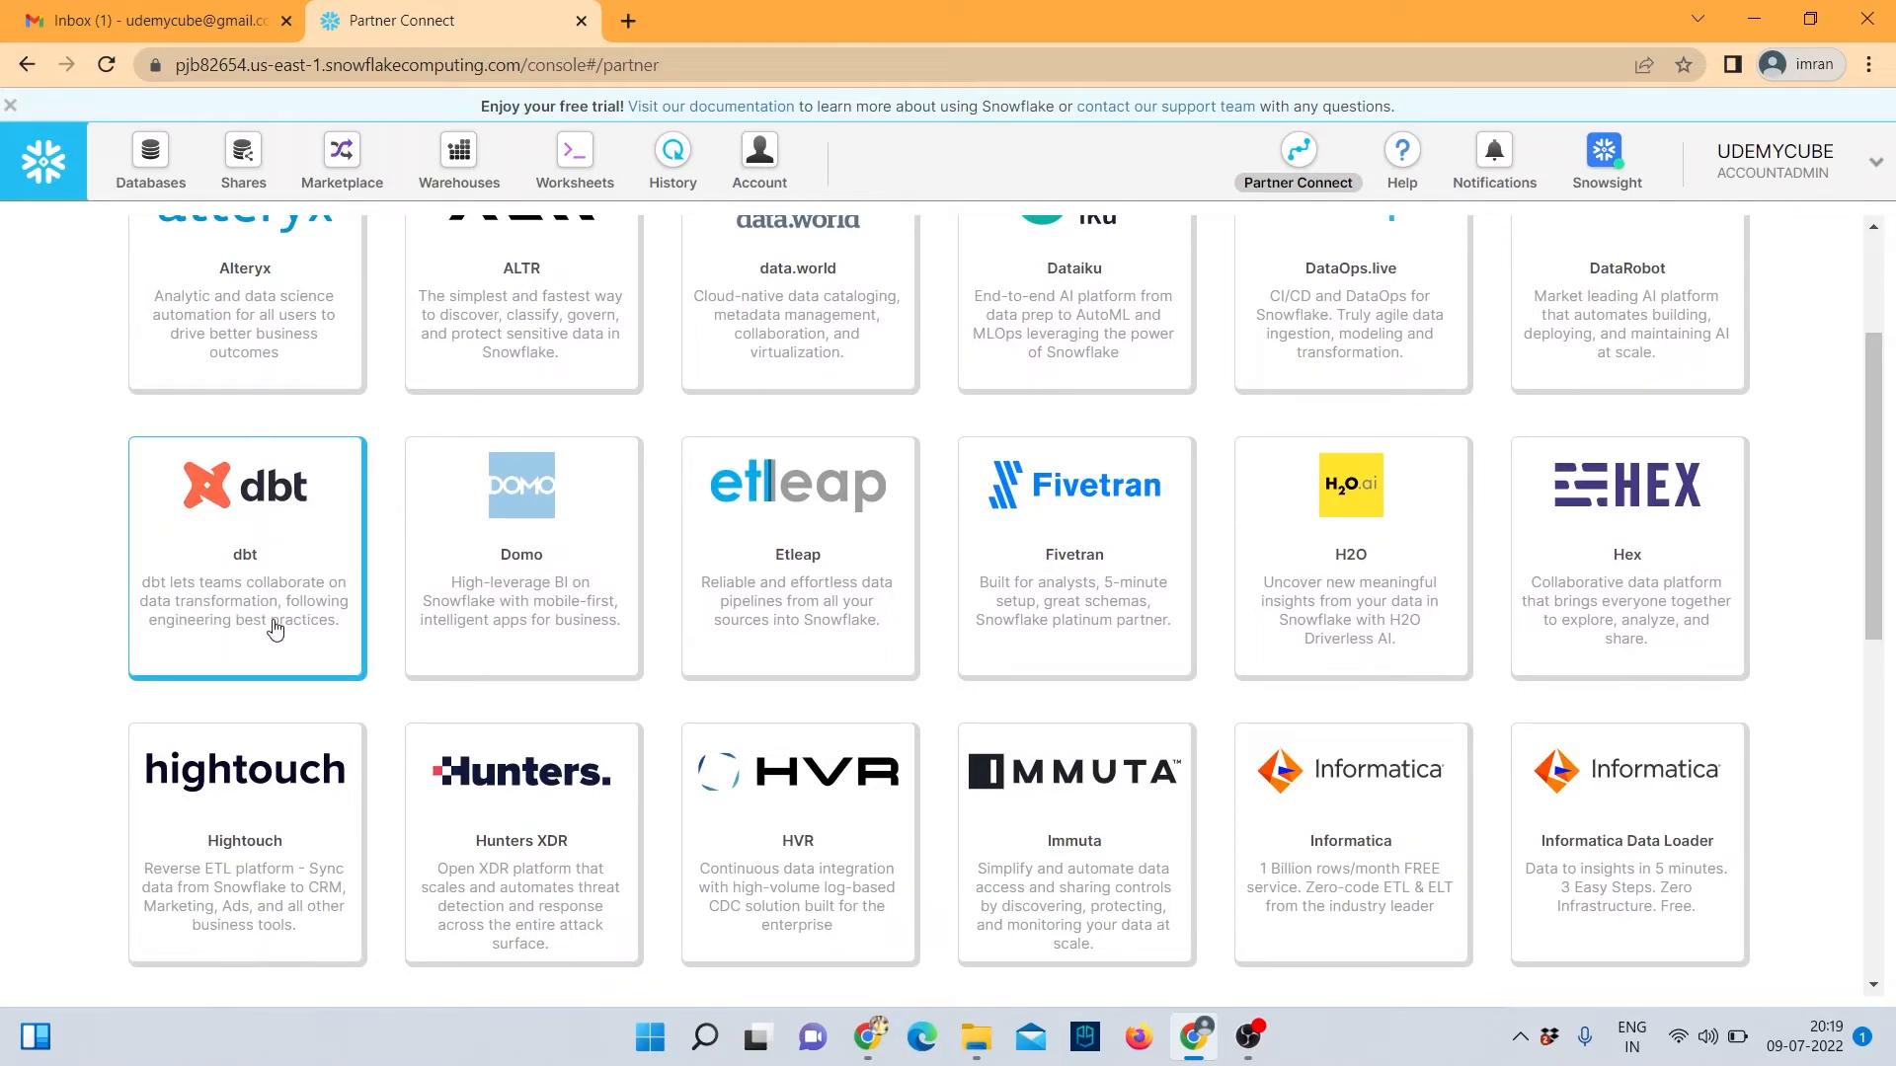
pyautogui.click(228, 542)
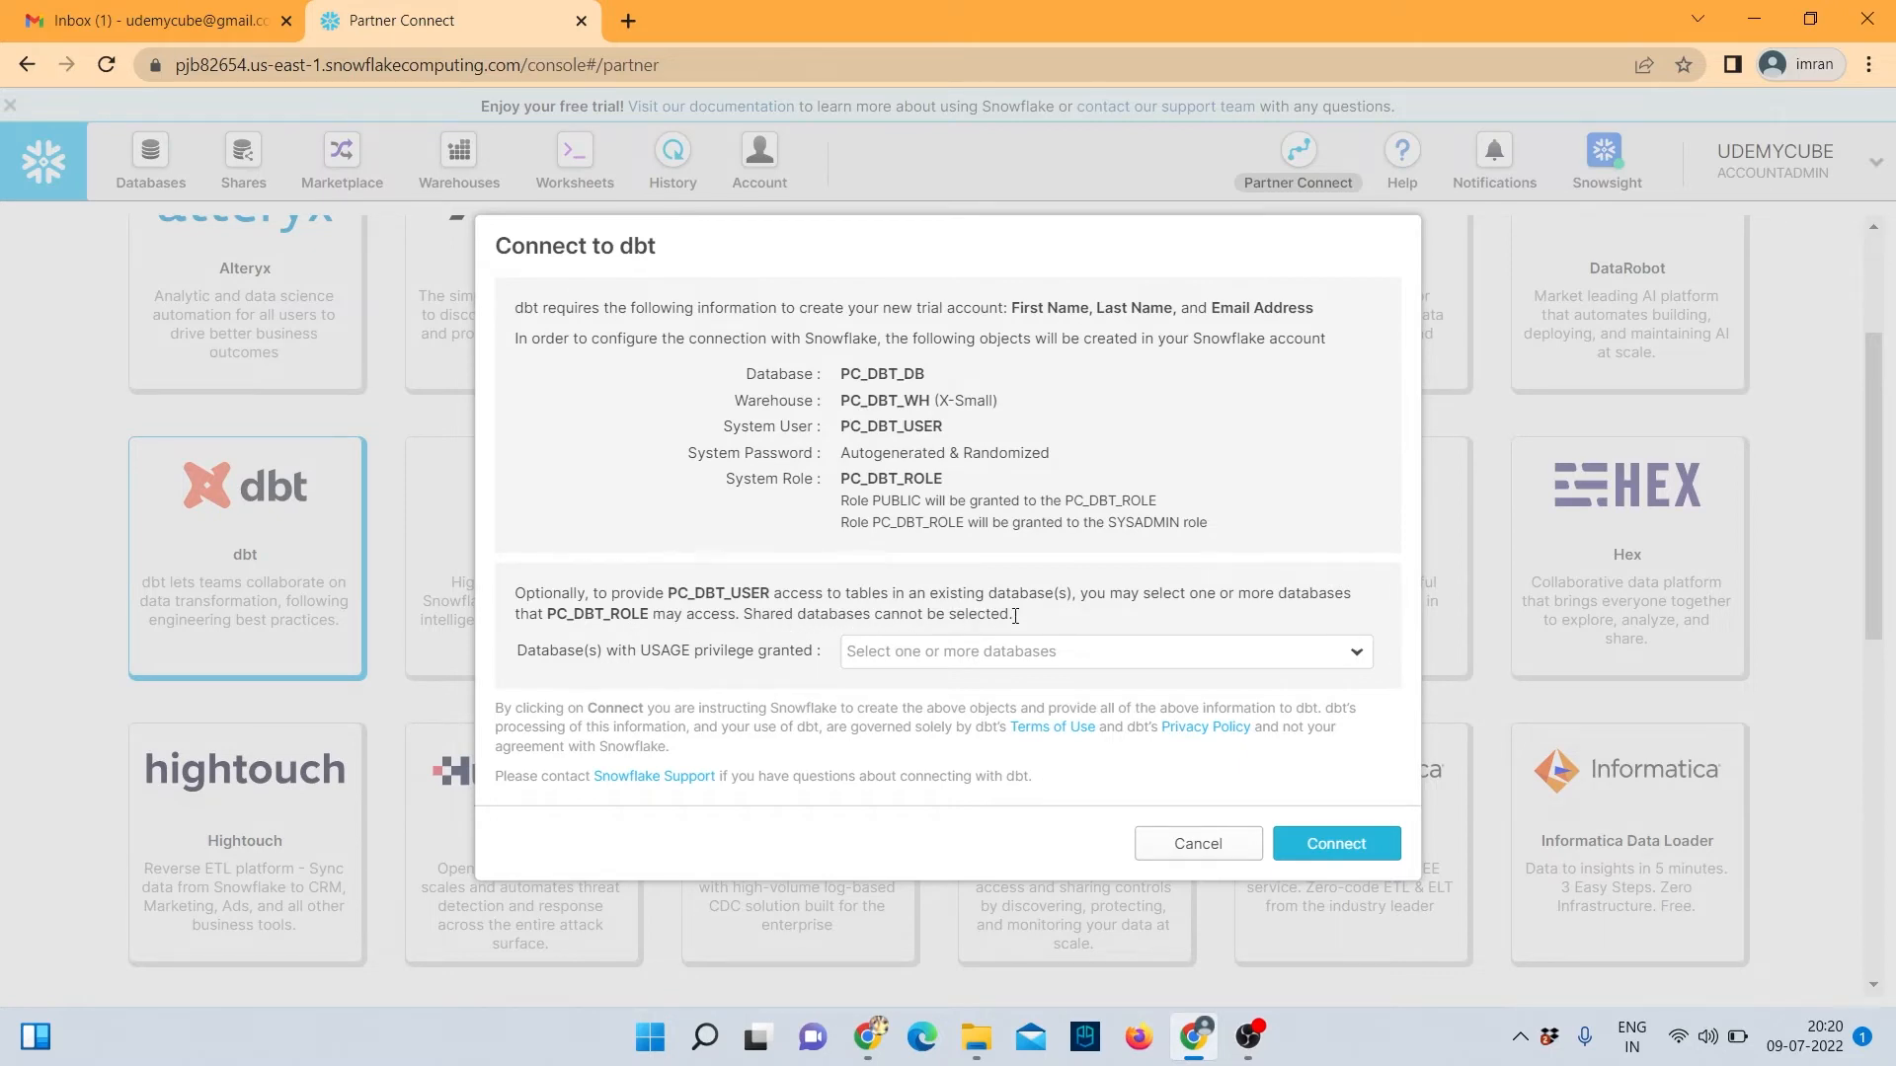
# Search the Database(s) with USAGE privilege dropdown for RAW, which is not offered.
pyautogui.click(1016, 653)
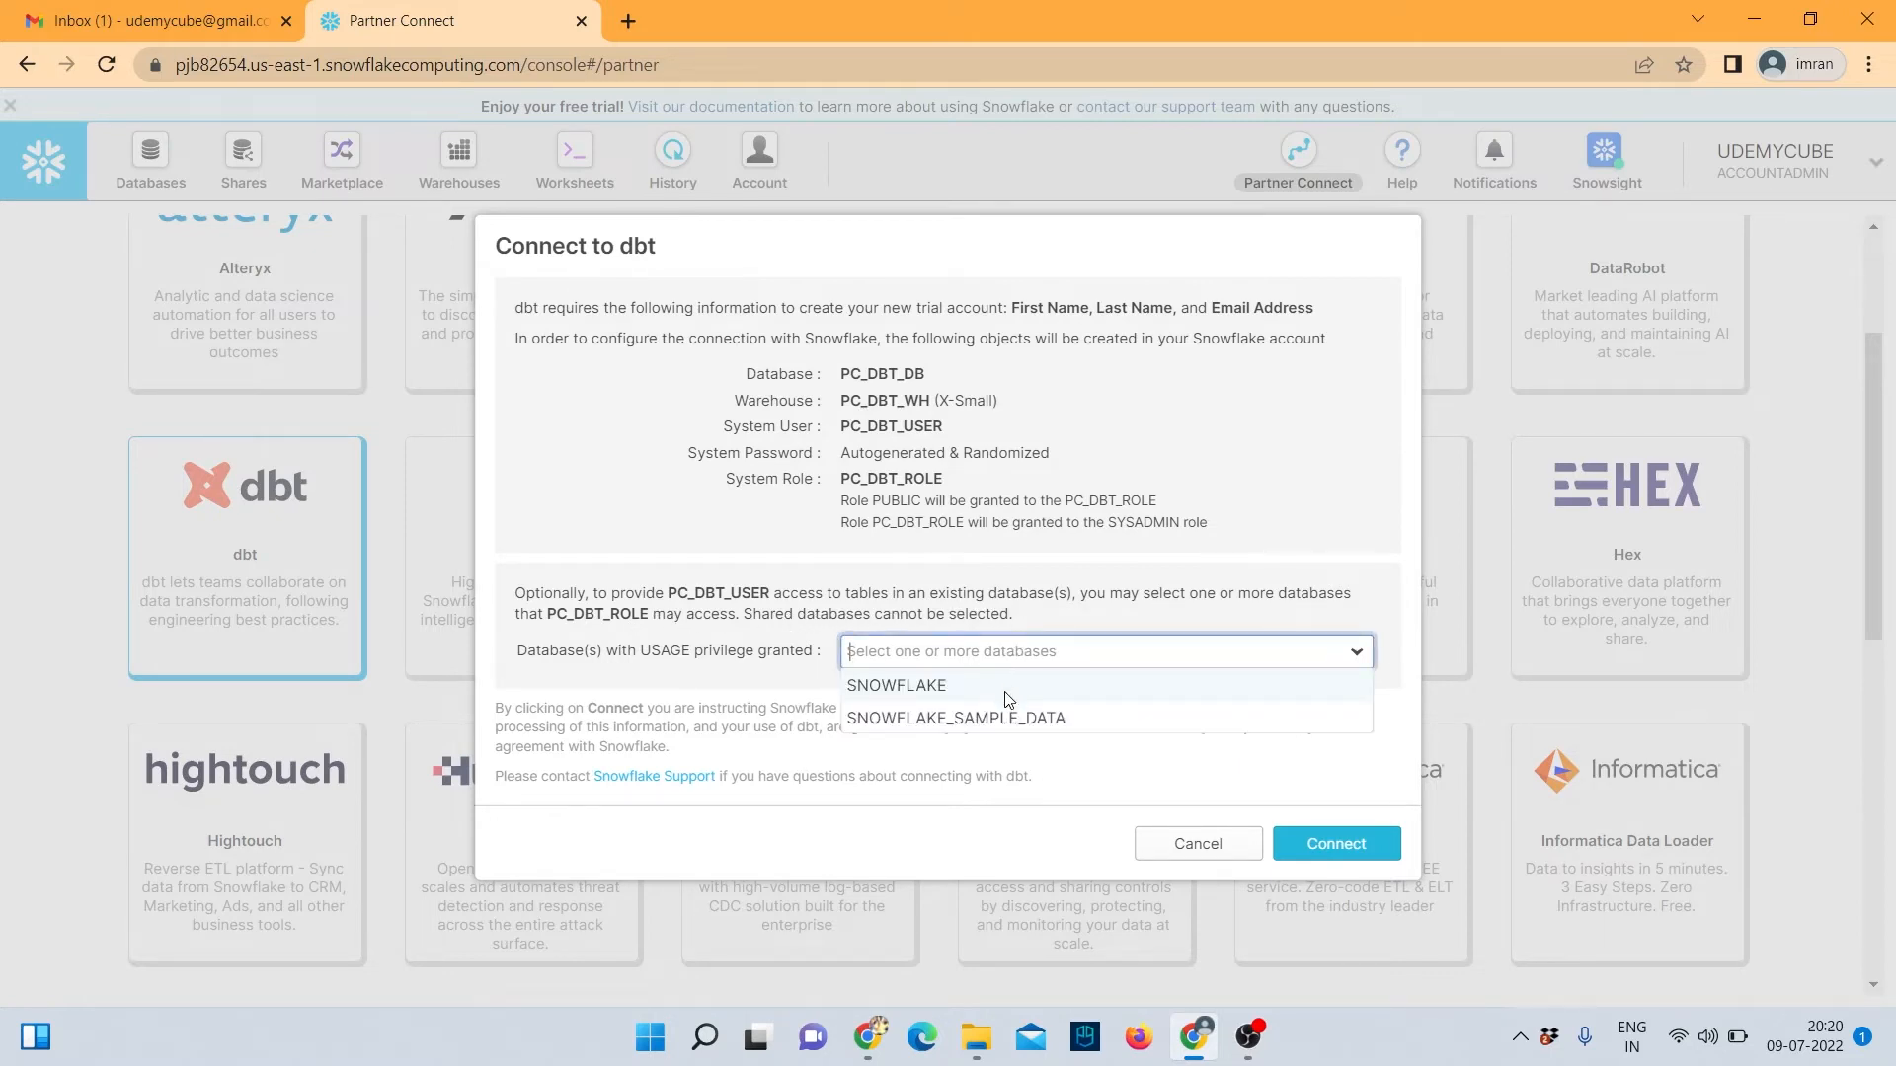
pyautogui.click(928, 652)
pyautogui.click(927, 648)
pyautogui.click(844, 653)
pyautogui.click(919, 654)
pyautogui.click(906, 652)
pyautogui.click(906, 652)
pyautogui.press('capslock')
pyautogui.write('AW')
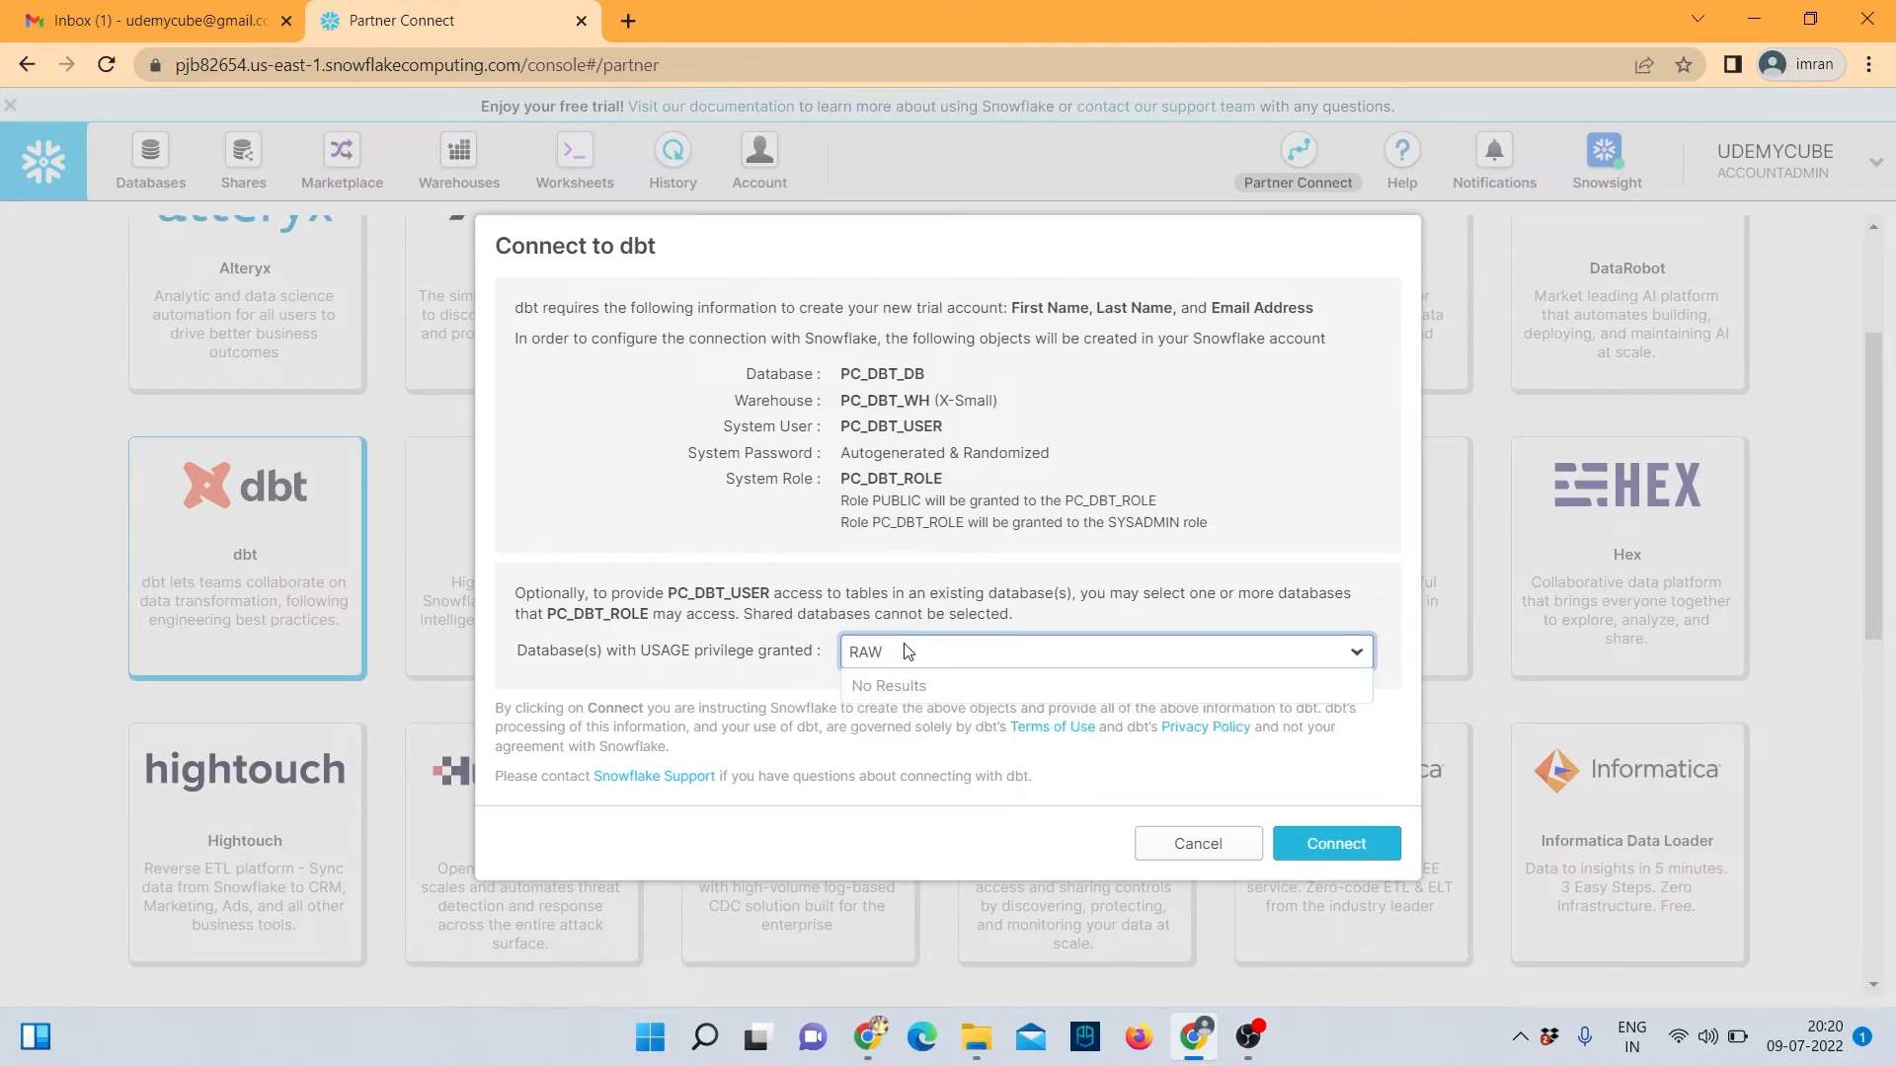
pyautogui.press('BackSpace')
pyautogui.press('BackSpace')
pyautogui.press('BackSpace')
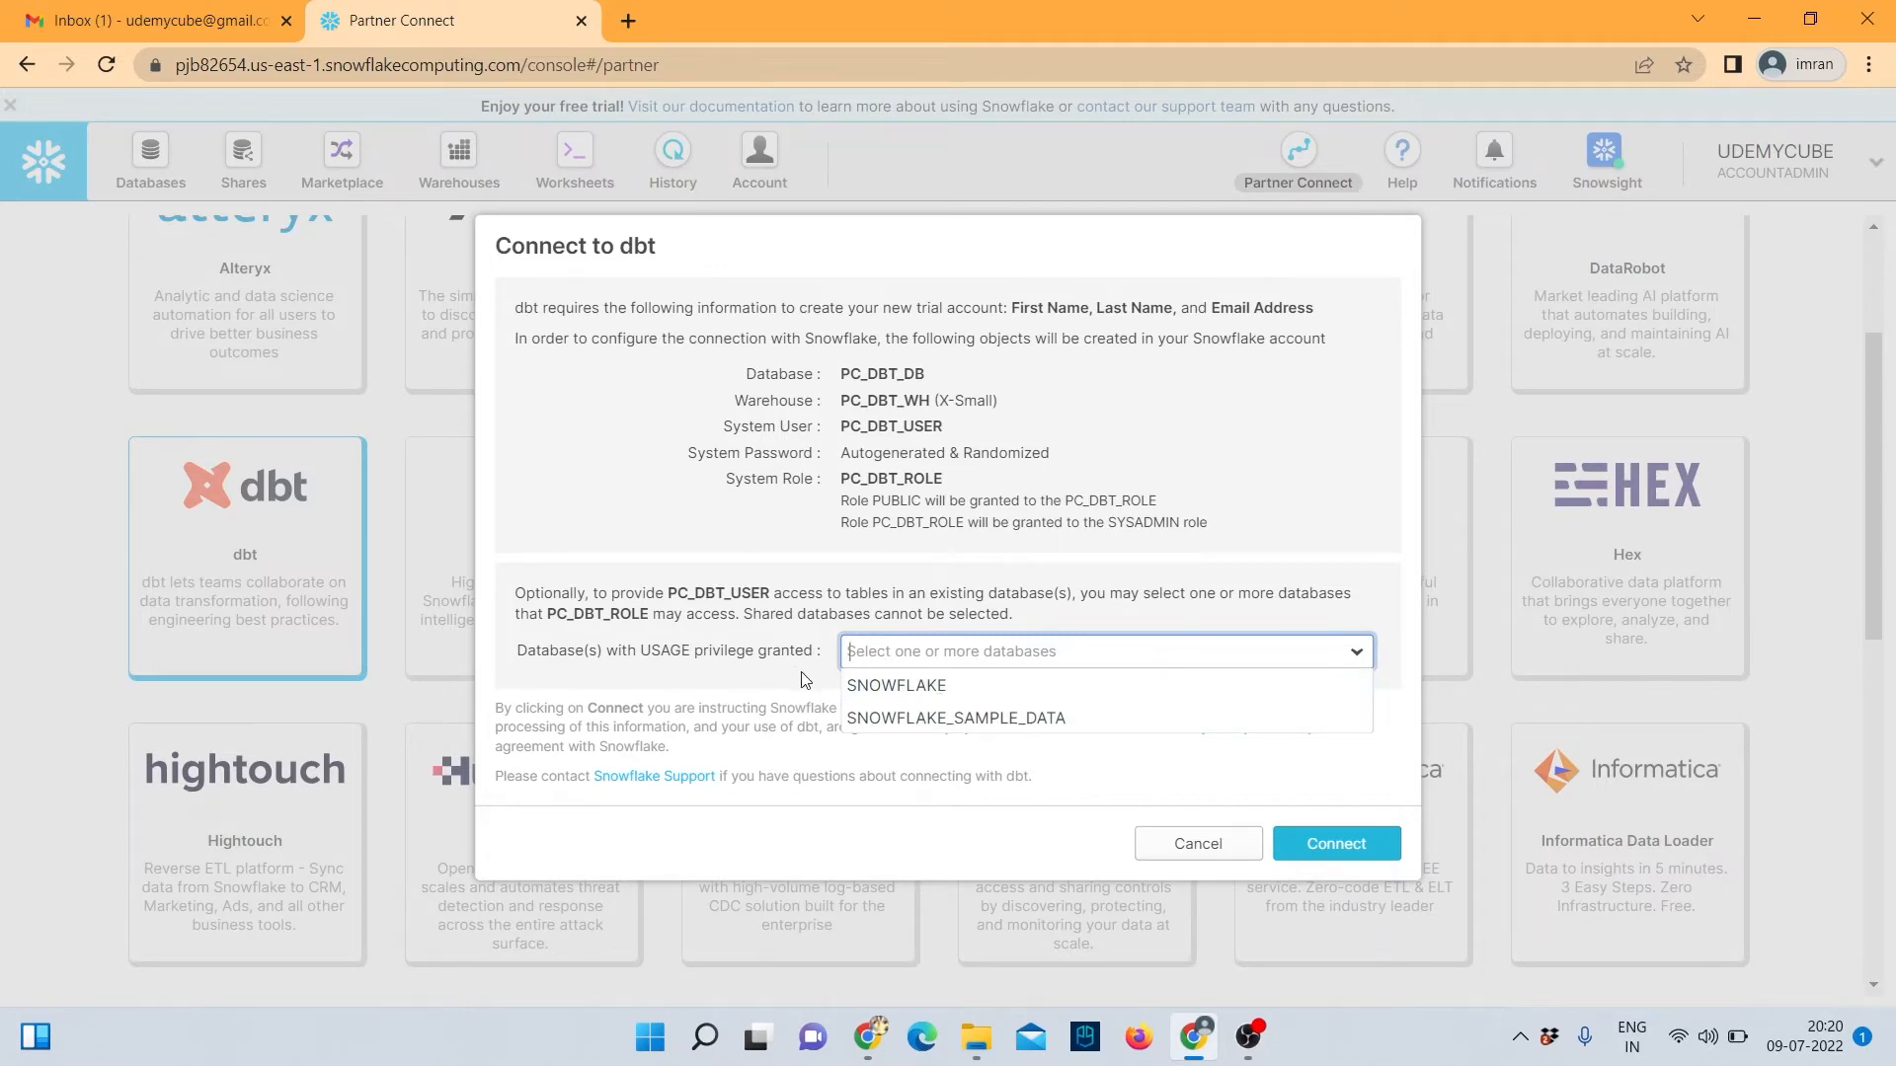
# Add and then remove SNOWFLAKE as a granted database, and cancel the dbt setup.
pyautogui.click(960, 686)
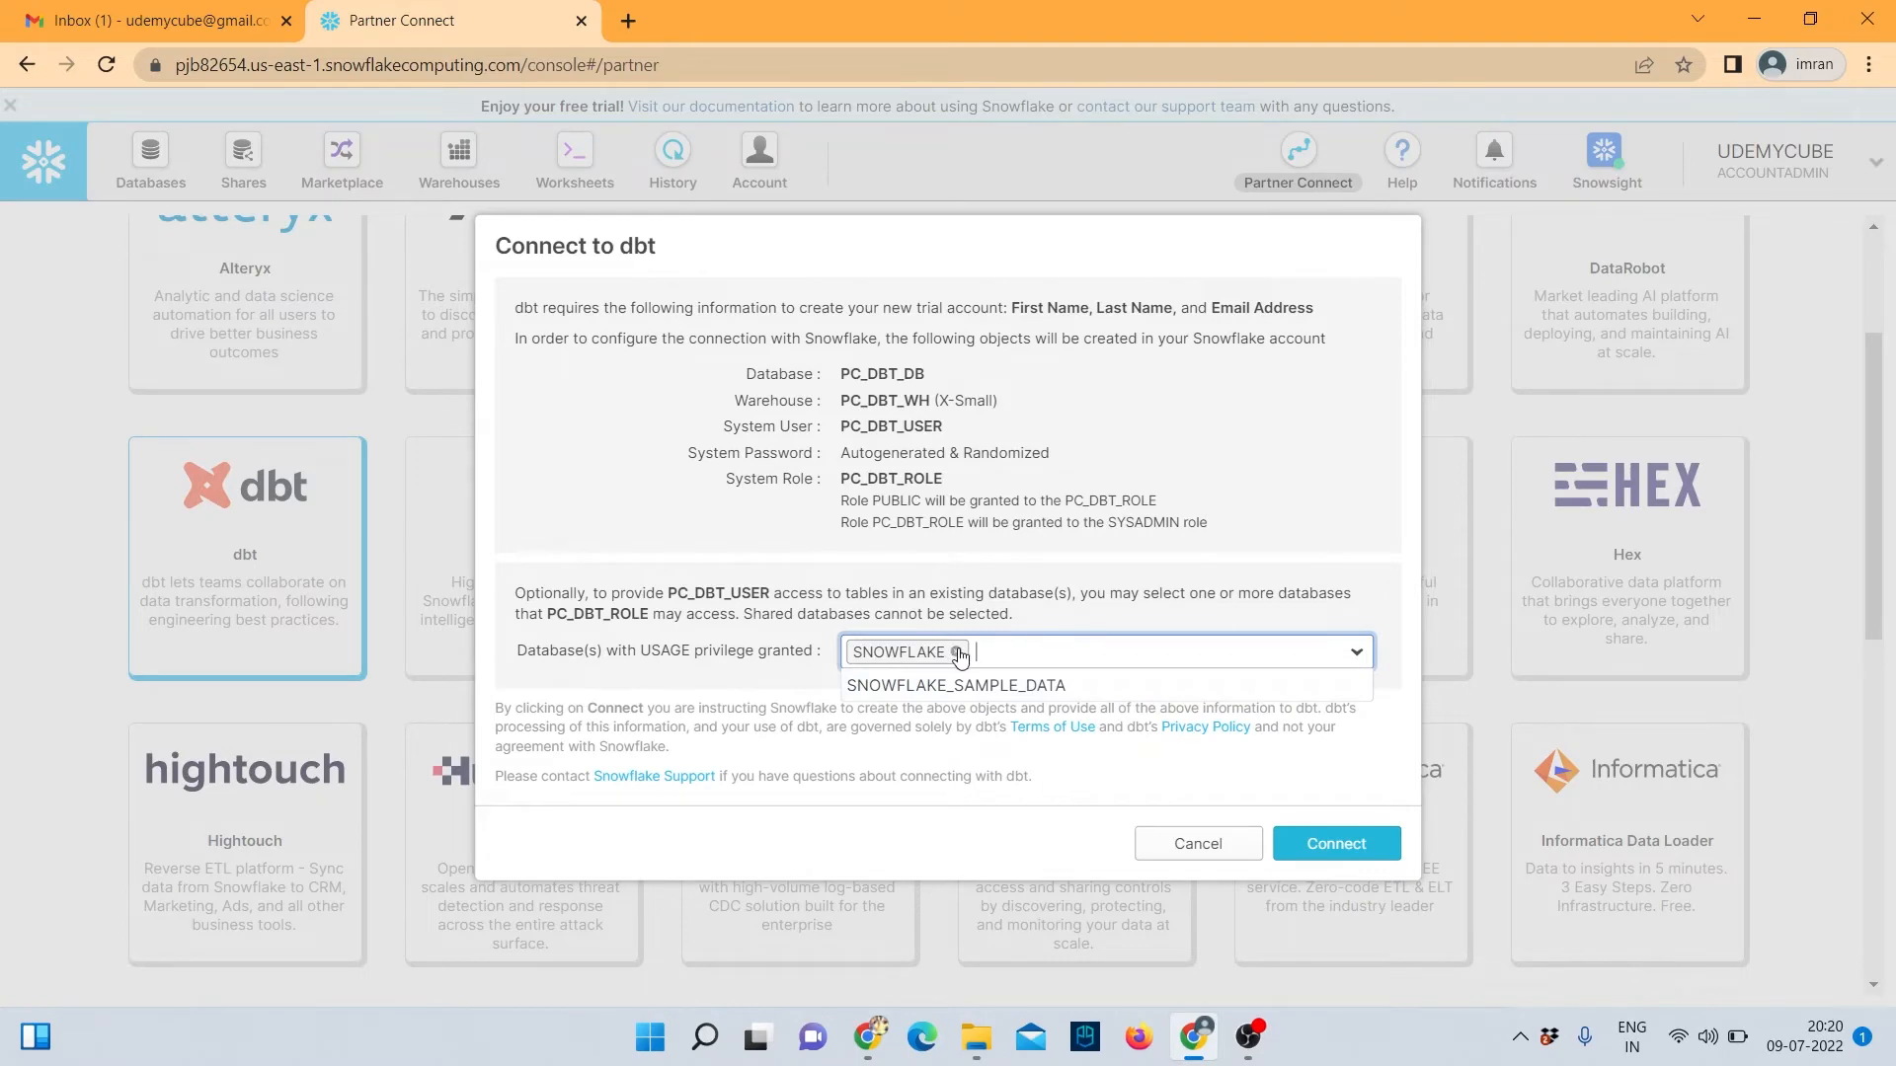
pyautogui.click(957, 652)
pyautogui.click(992, 652)
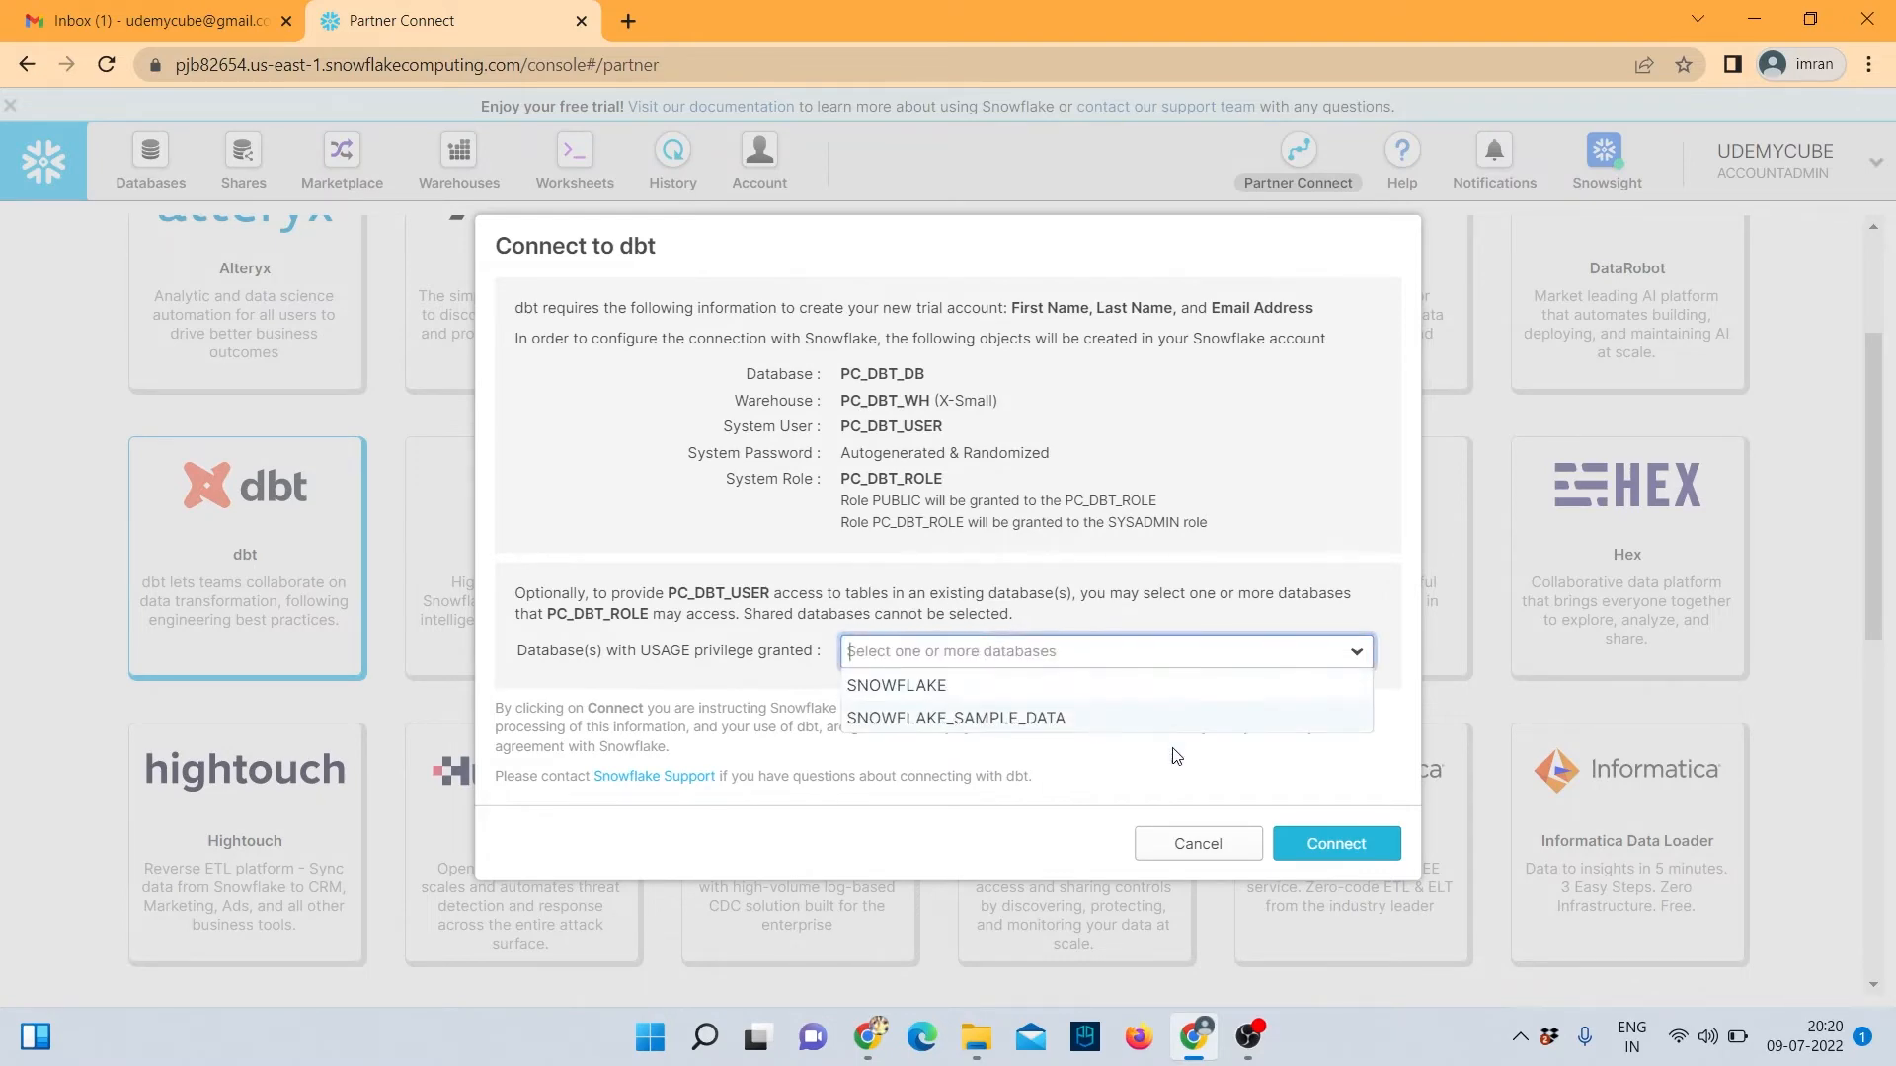
pyautogui.click(1210, 845)
pyautogui.scroll(3, 741, 493)
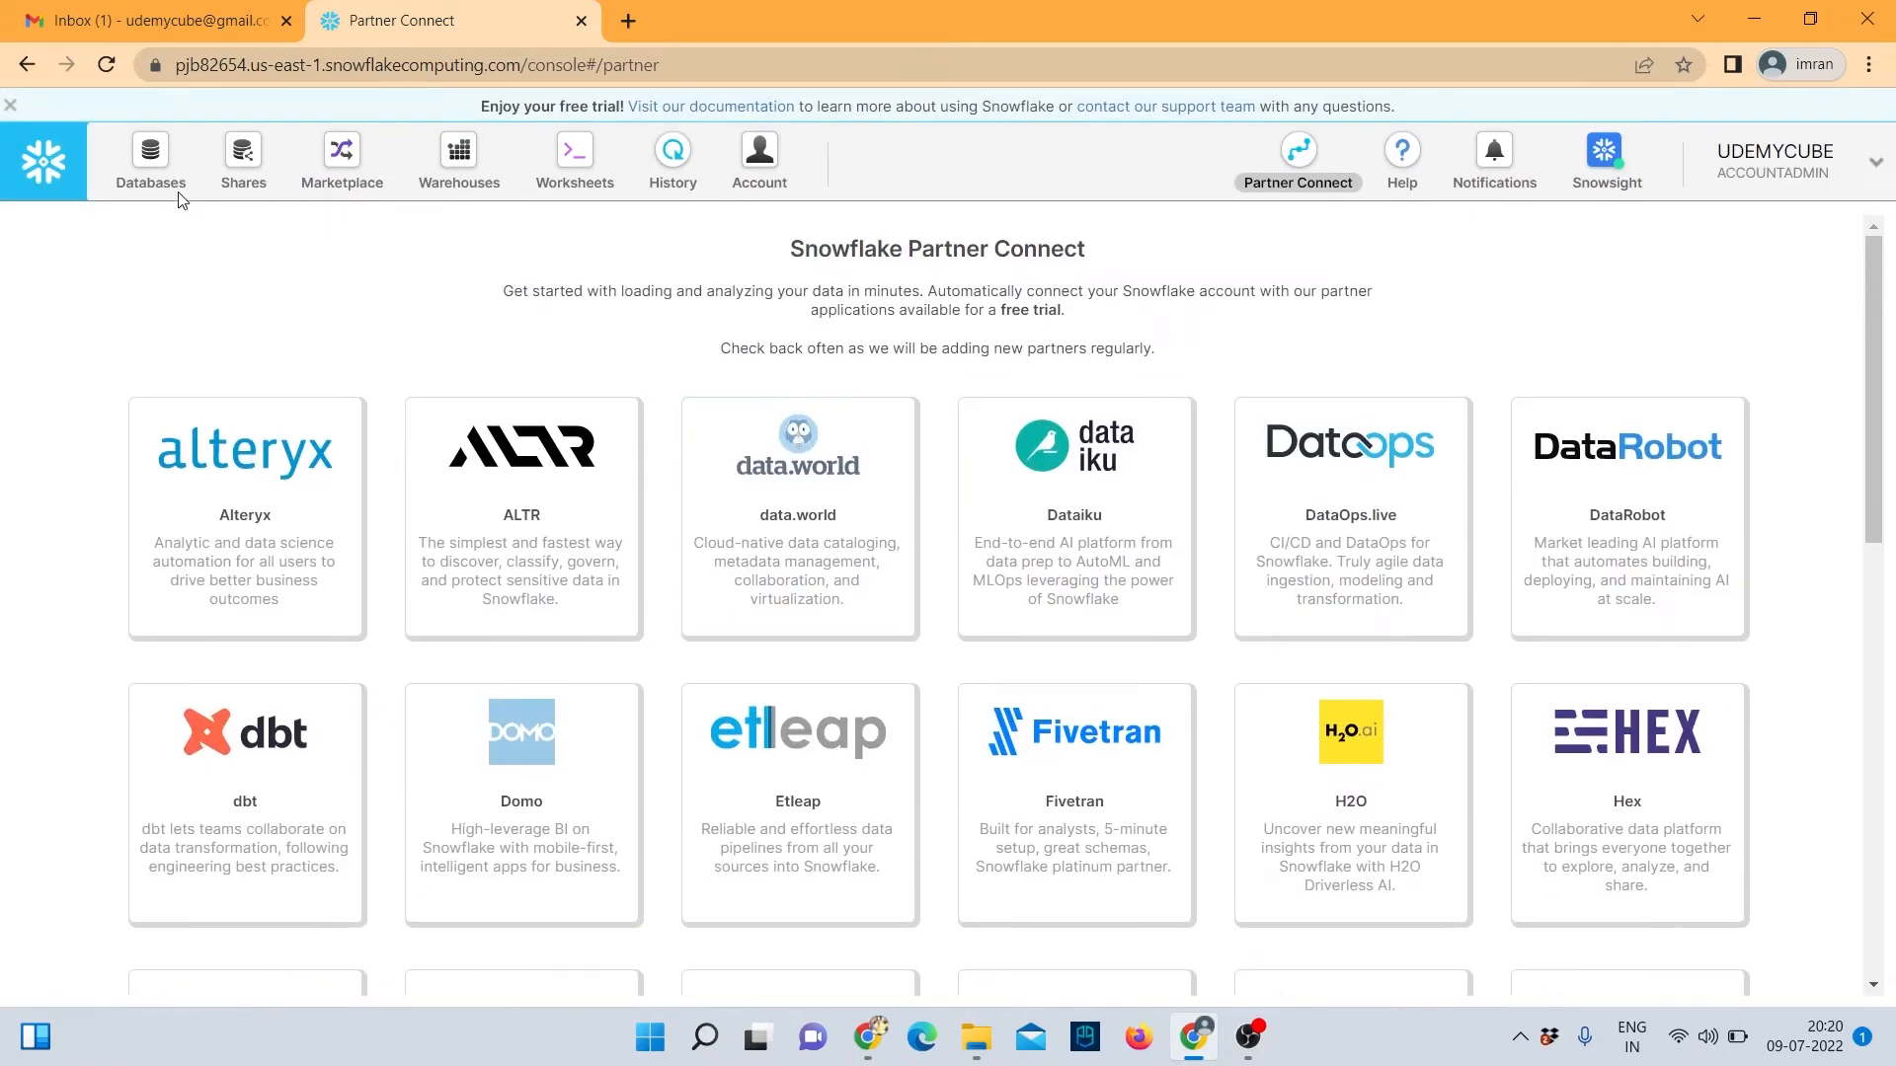
# Check Databases for RAW and ANALYTICS, retry the dbt setup search for RAW, then reload Partner Connect.
pyautogui.click(164, 165)
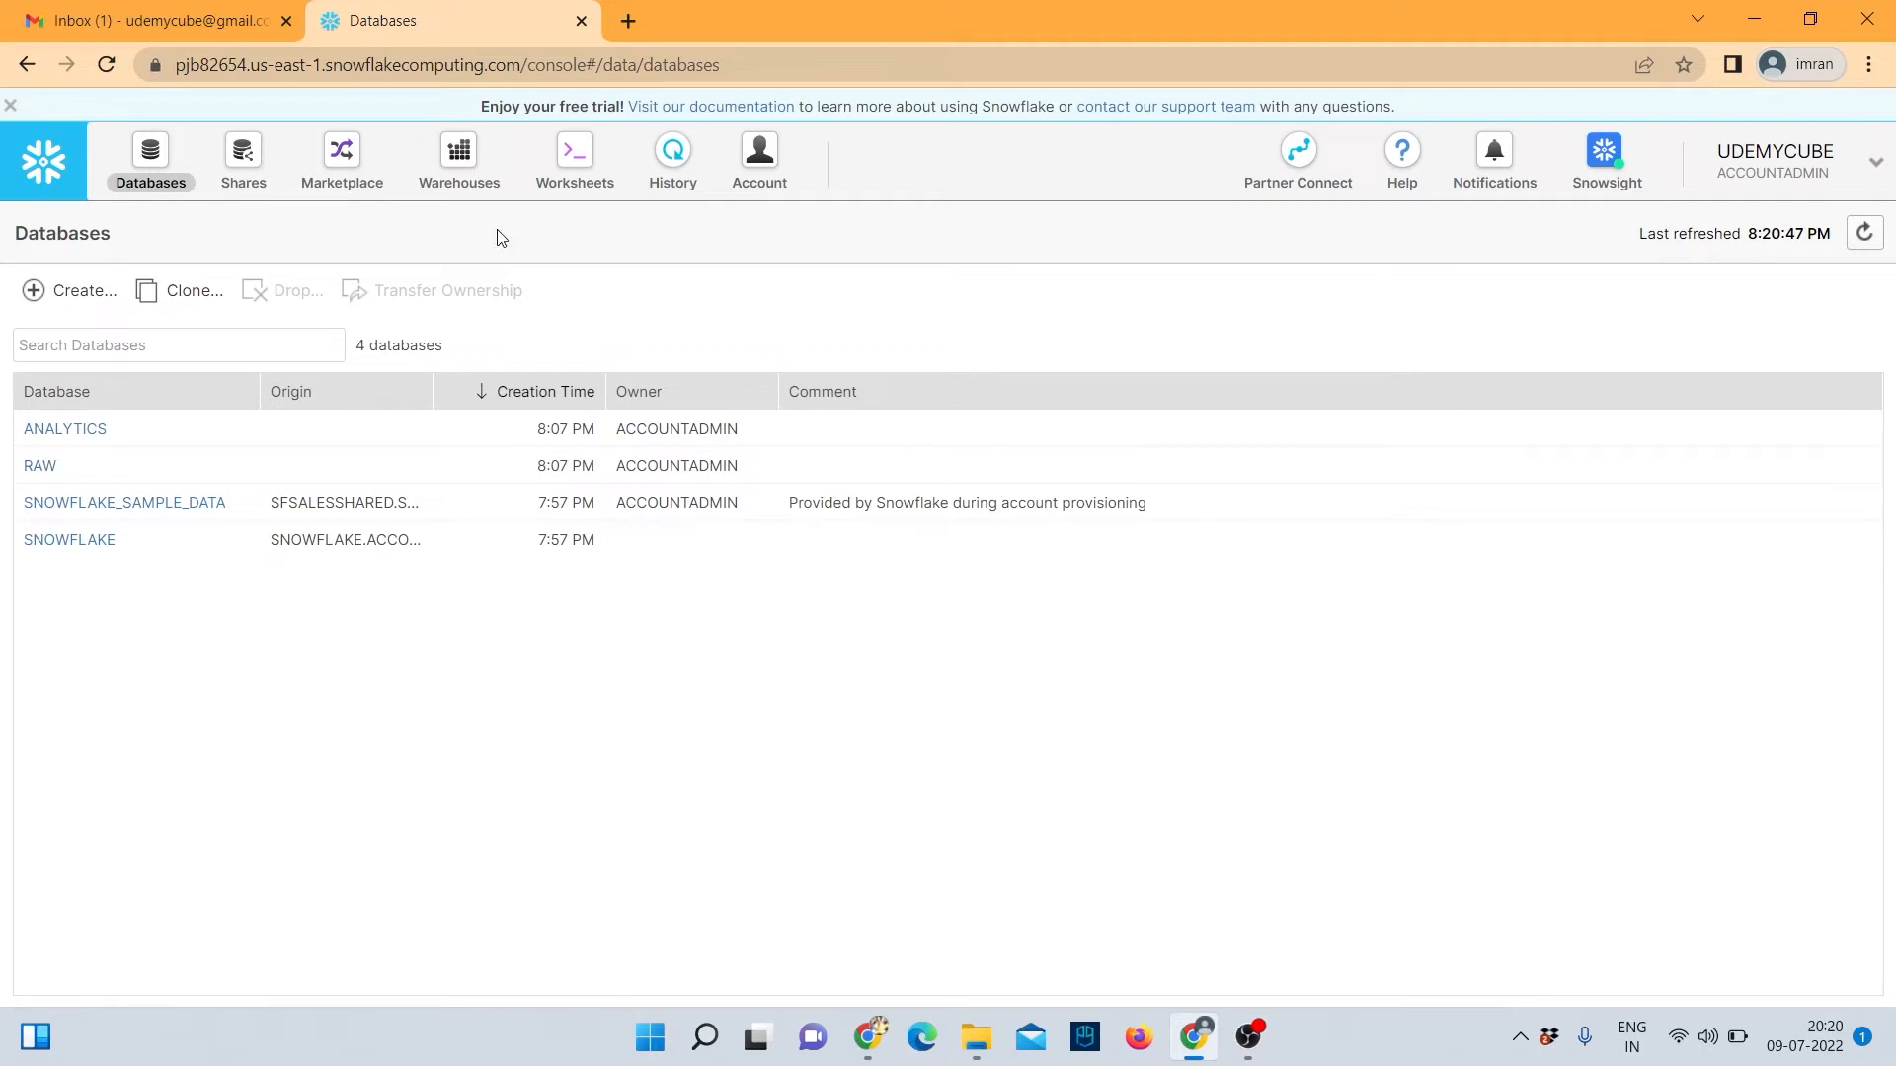
pyautogui.click(1284, 170)
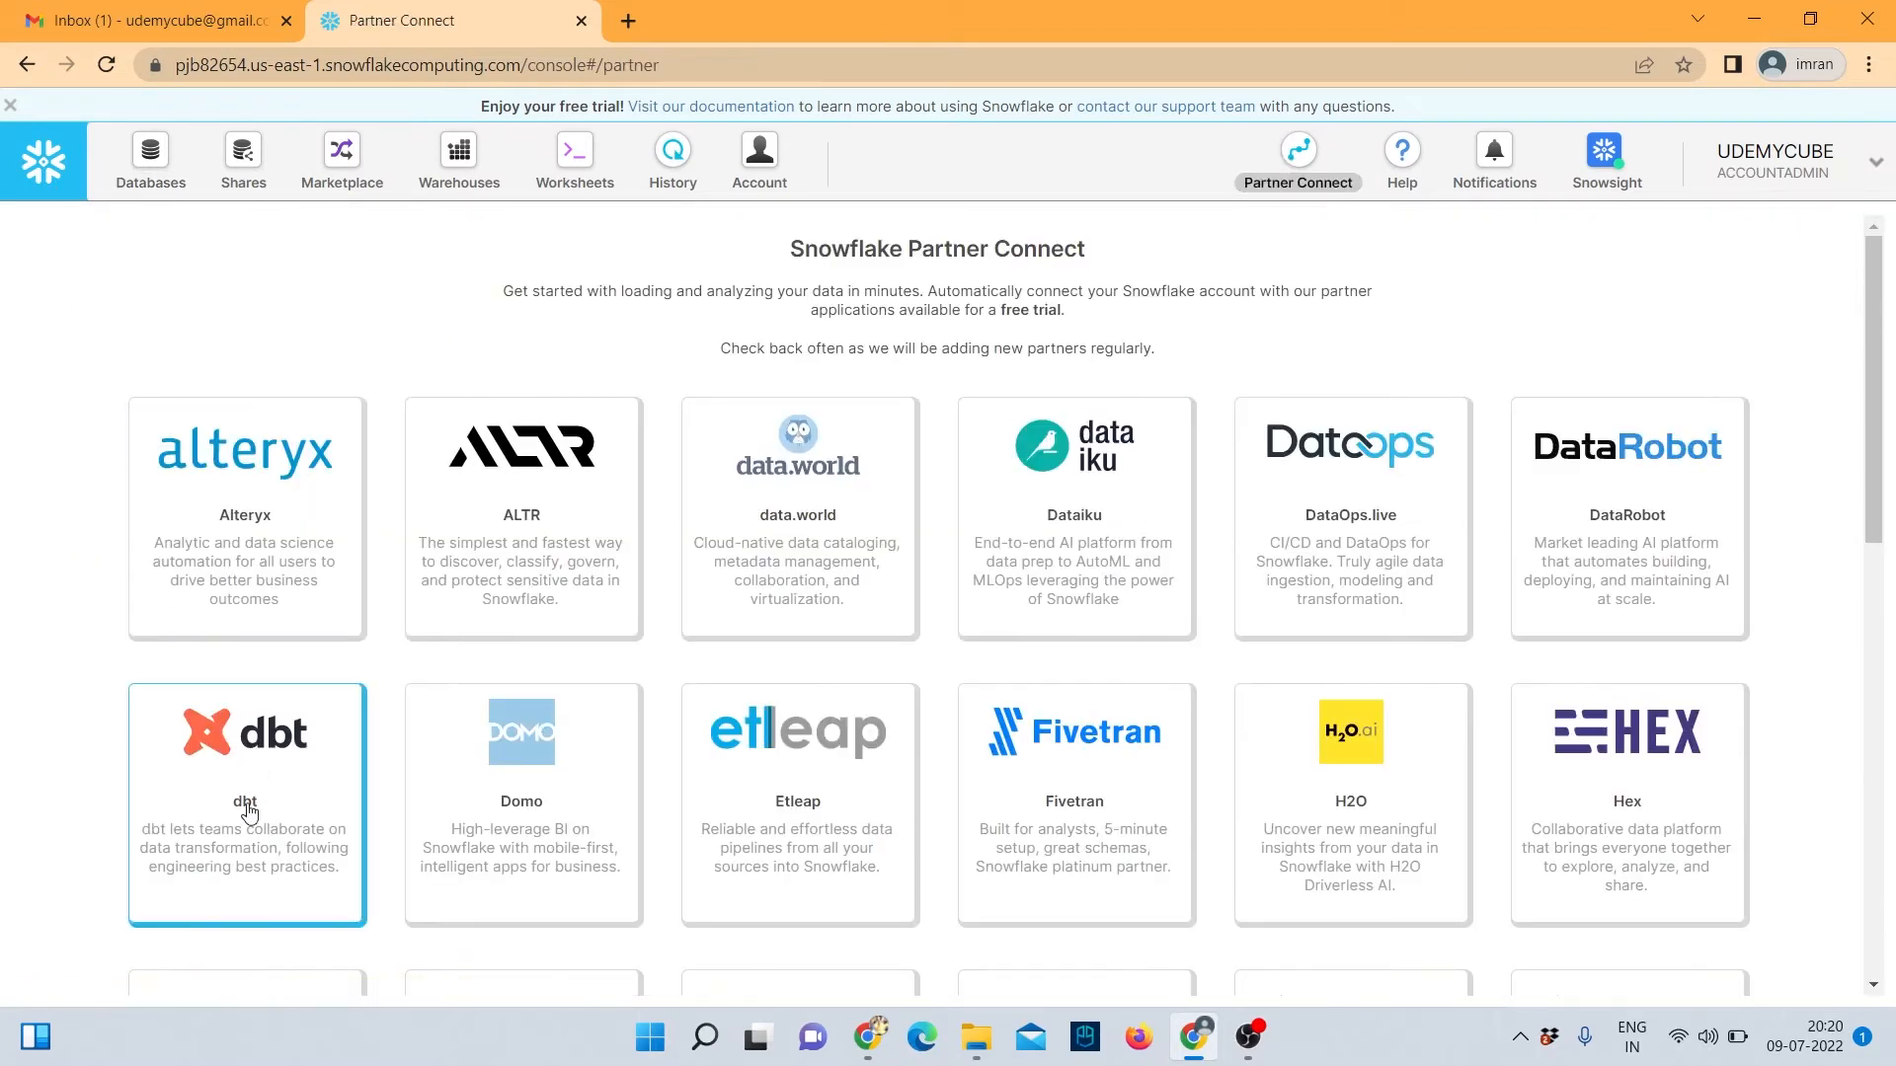
pyautogui.click(249, 812)
pyautogui.click(909, 651)
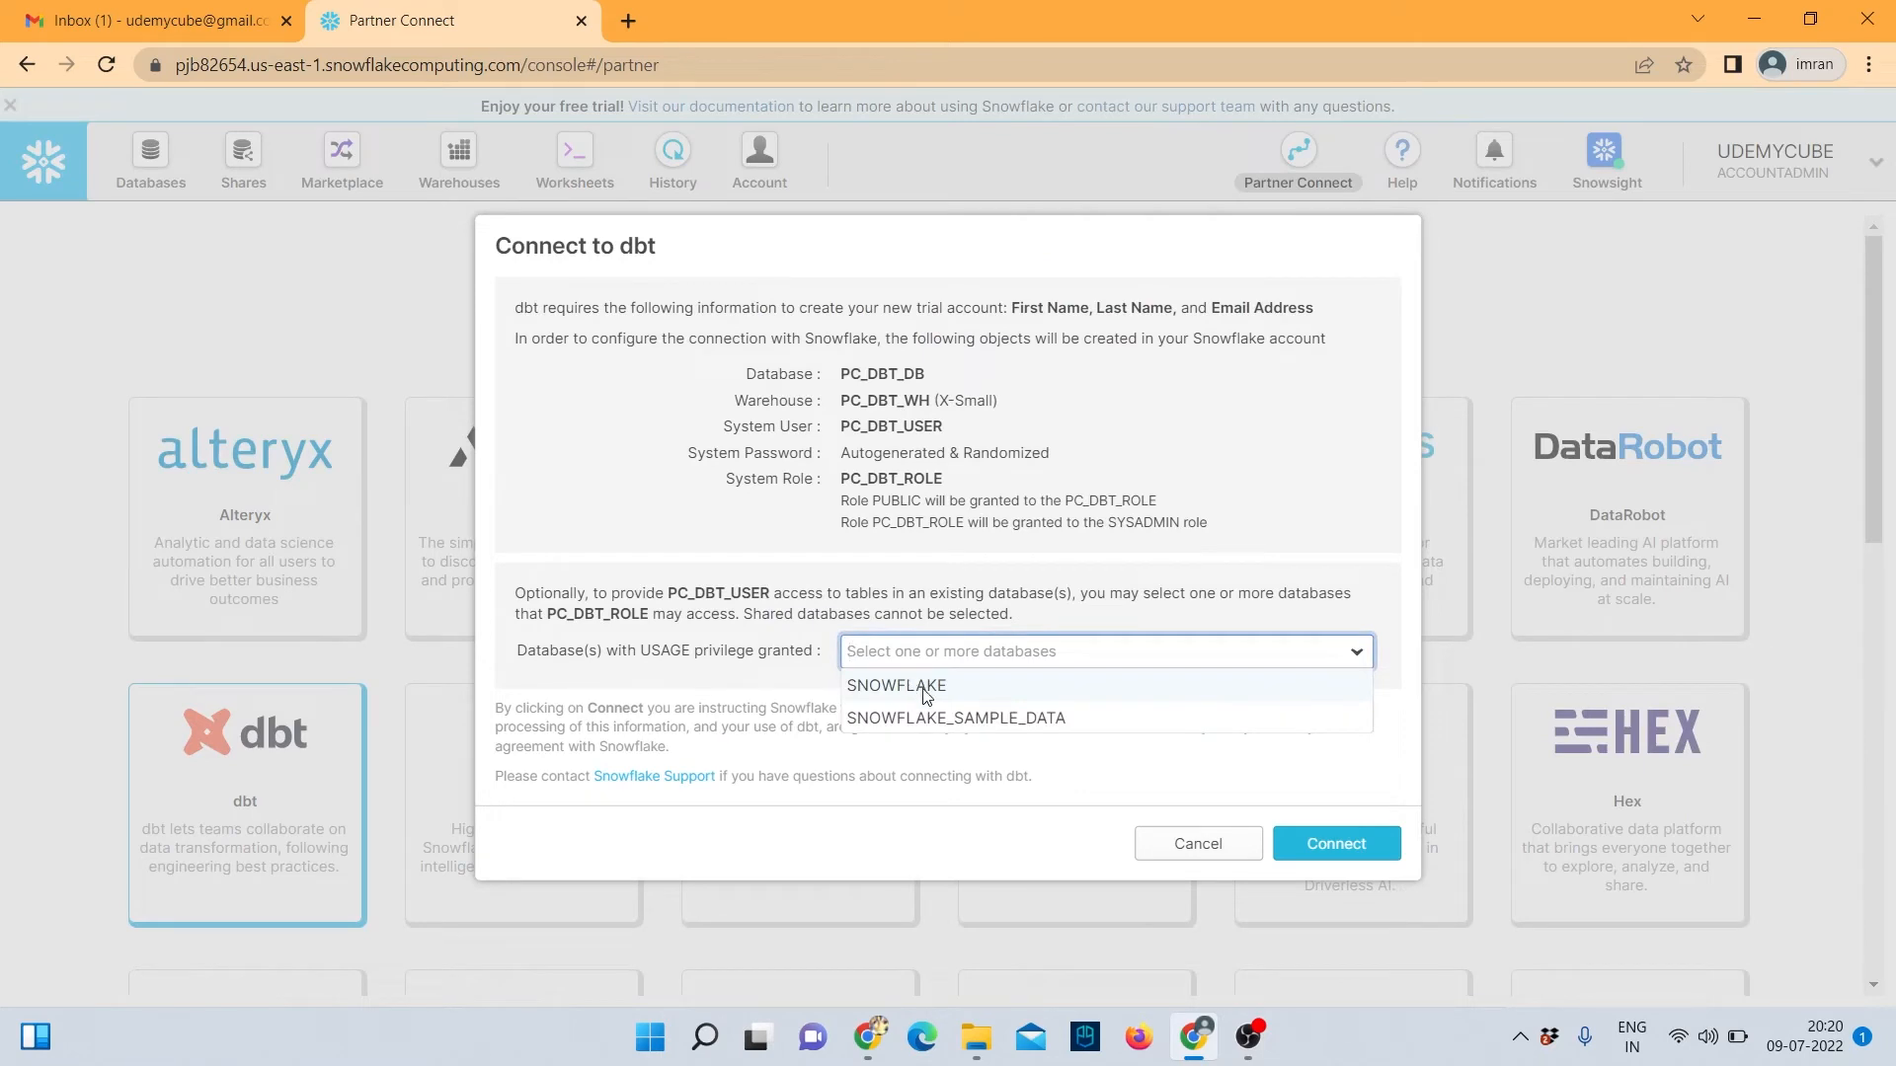
pyautogui.click(889, 664)
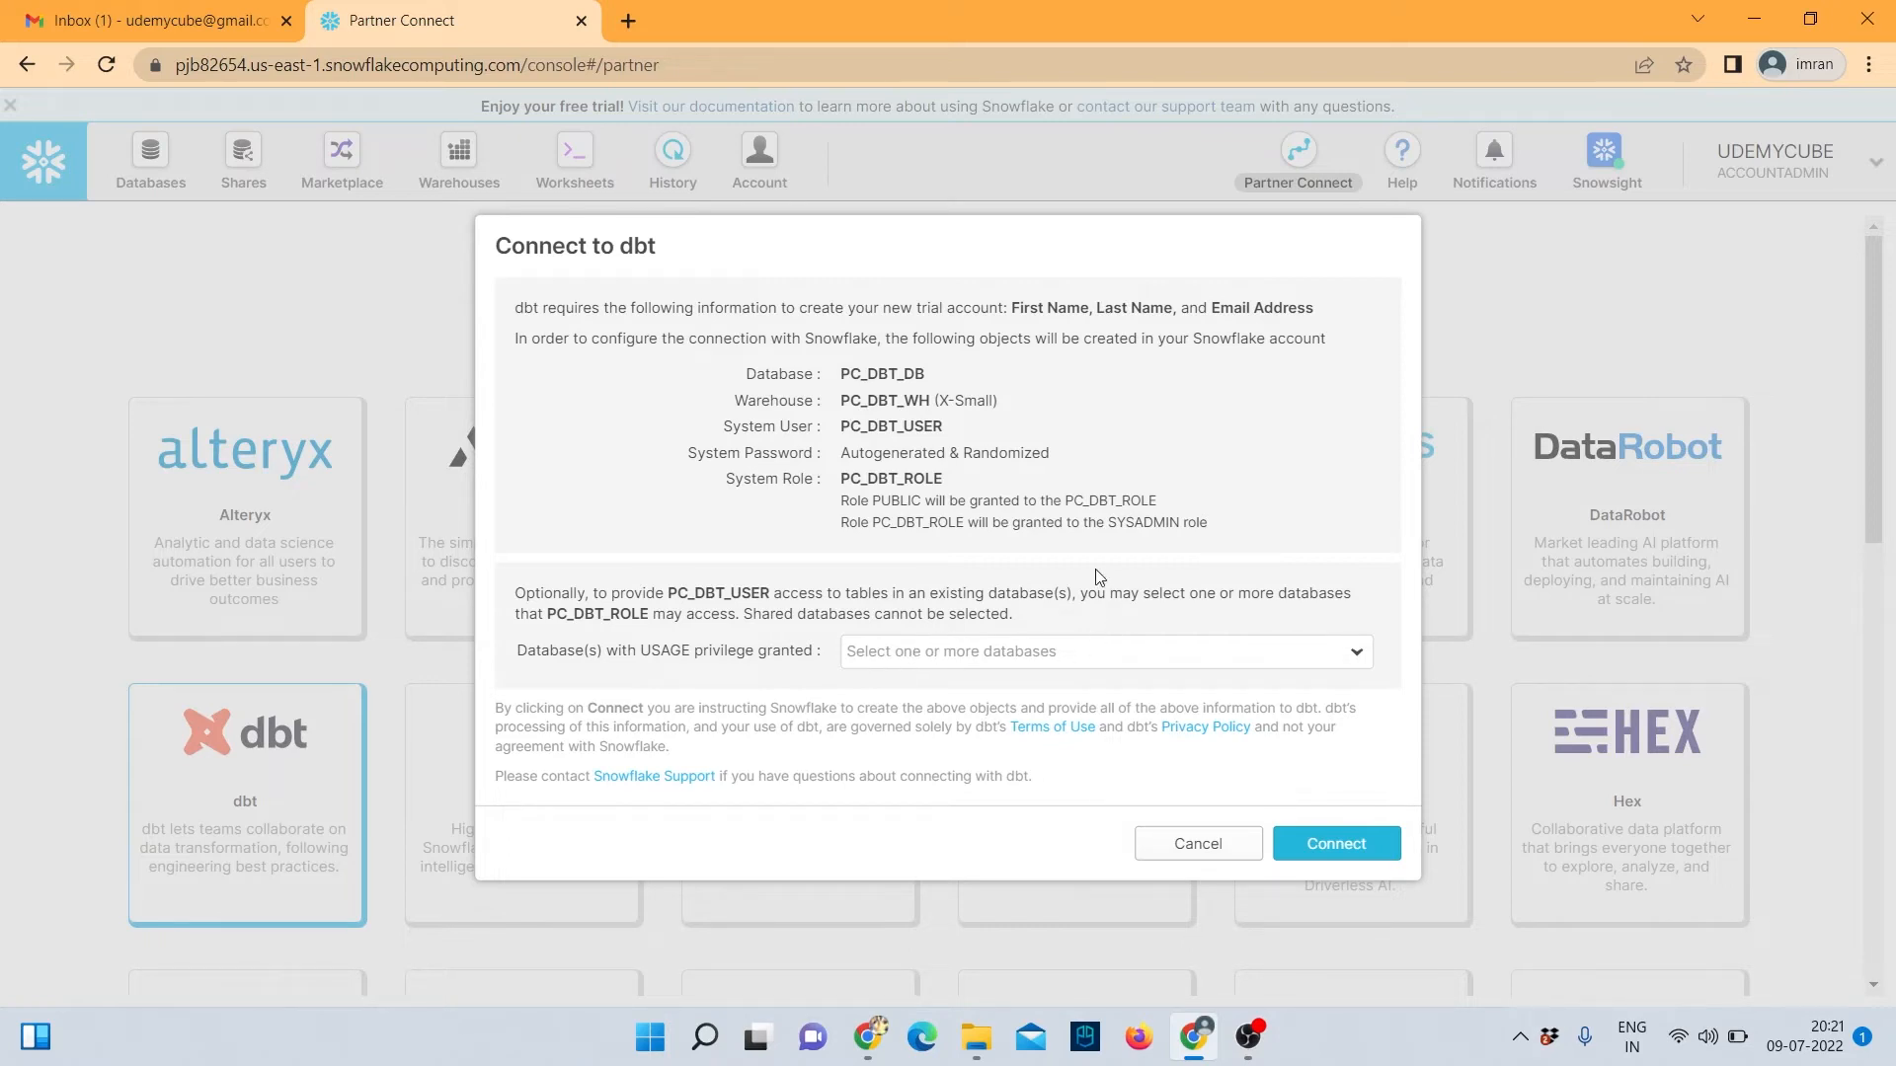
pyautogui.click(892, 661)
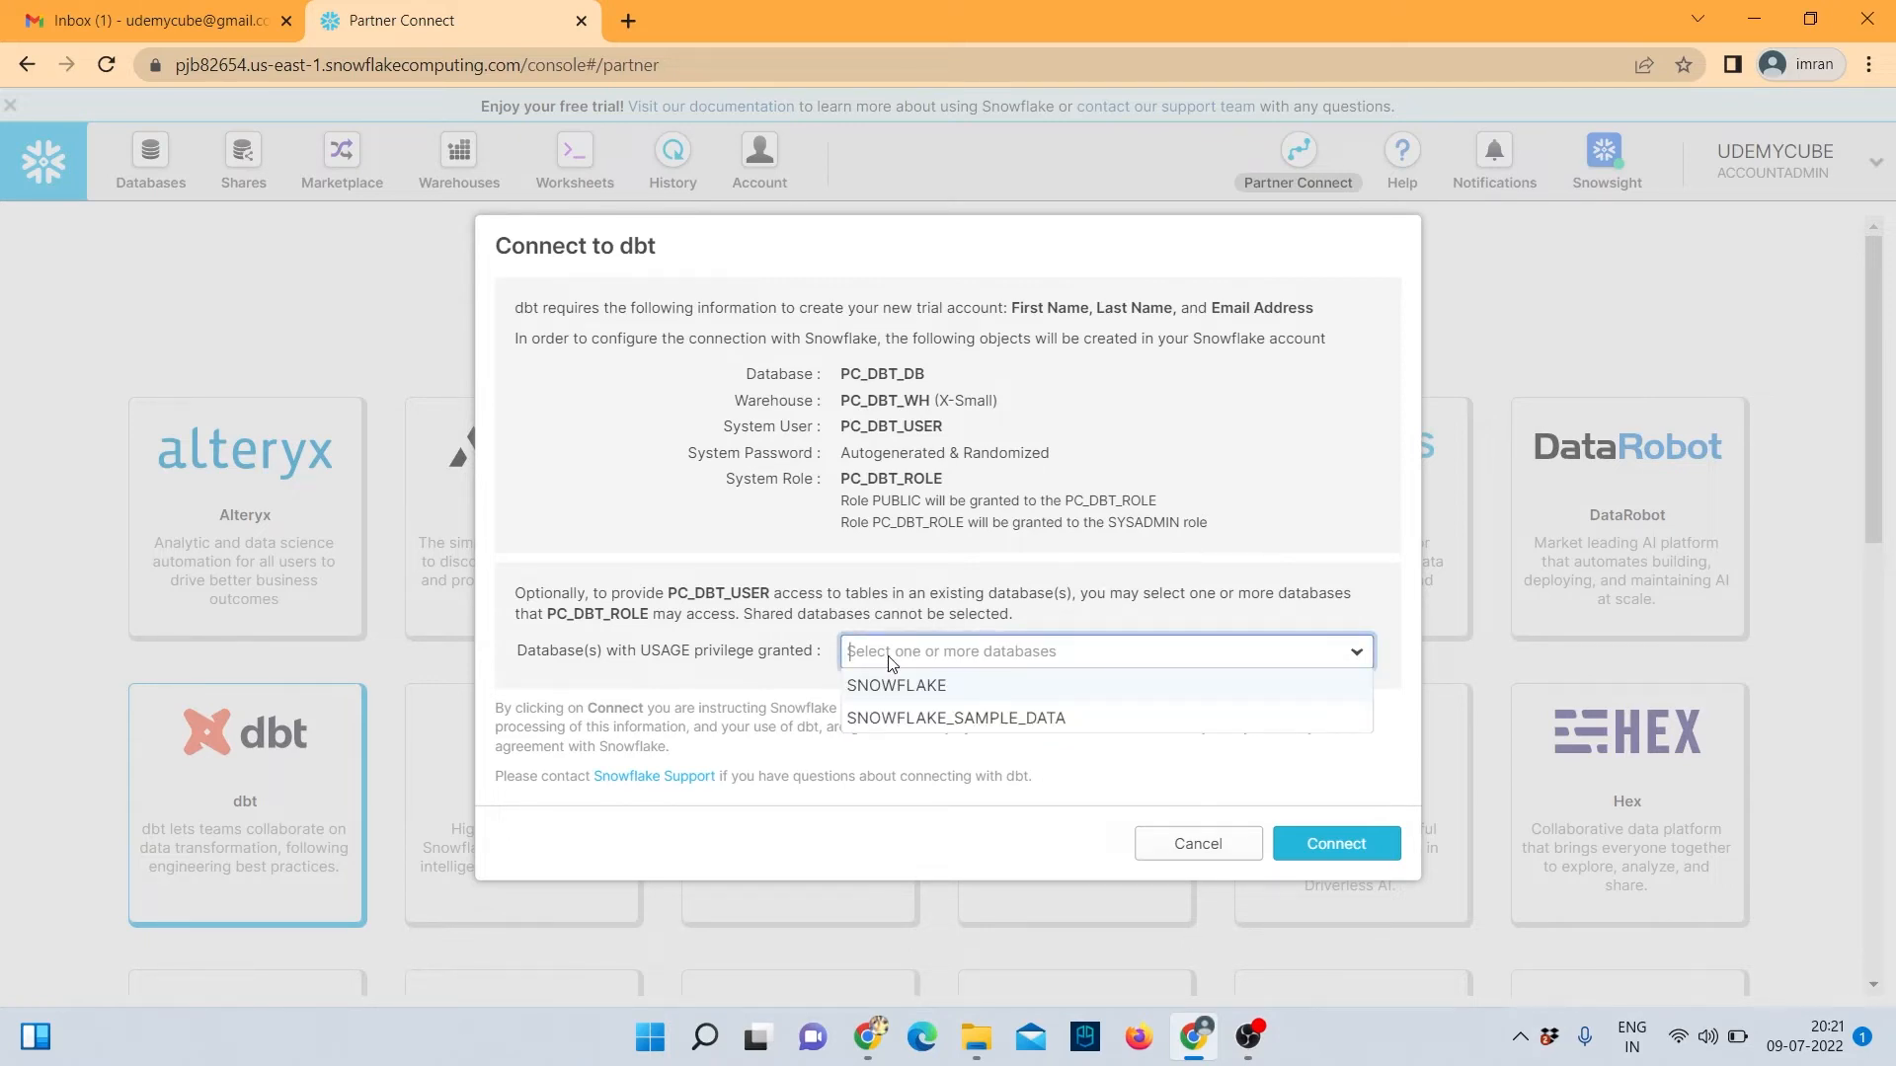
pyautogui.write('RAW')
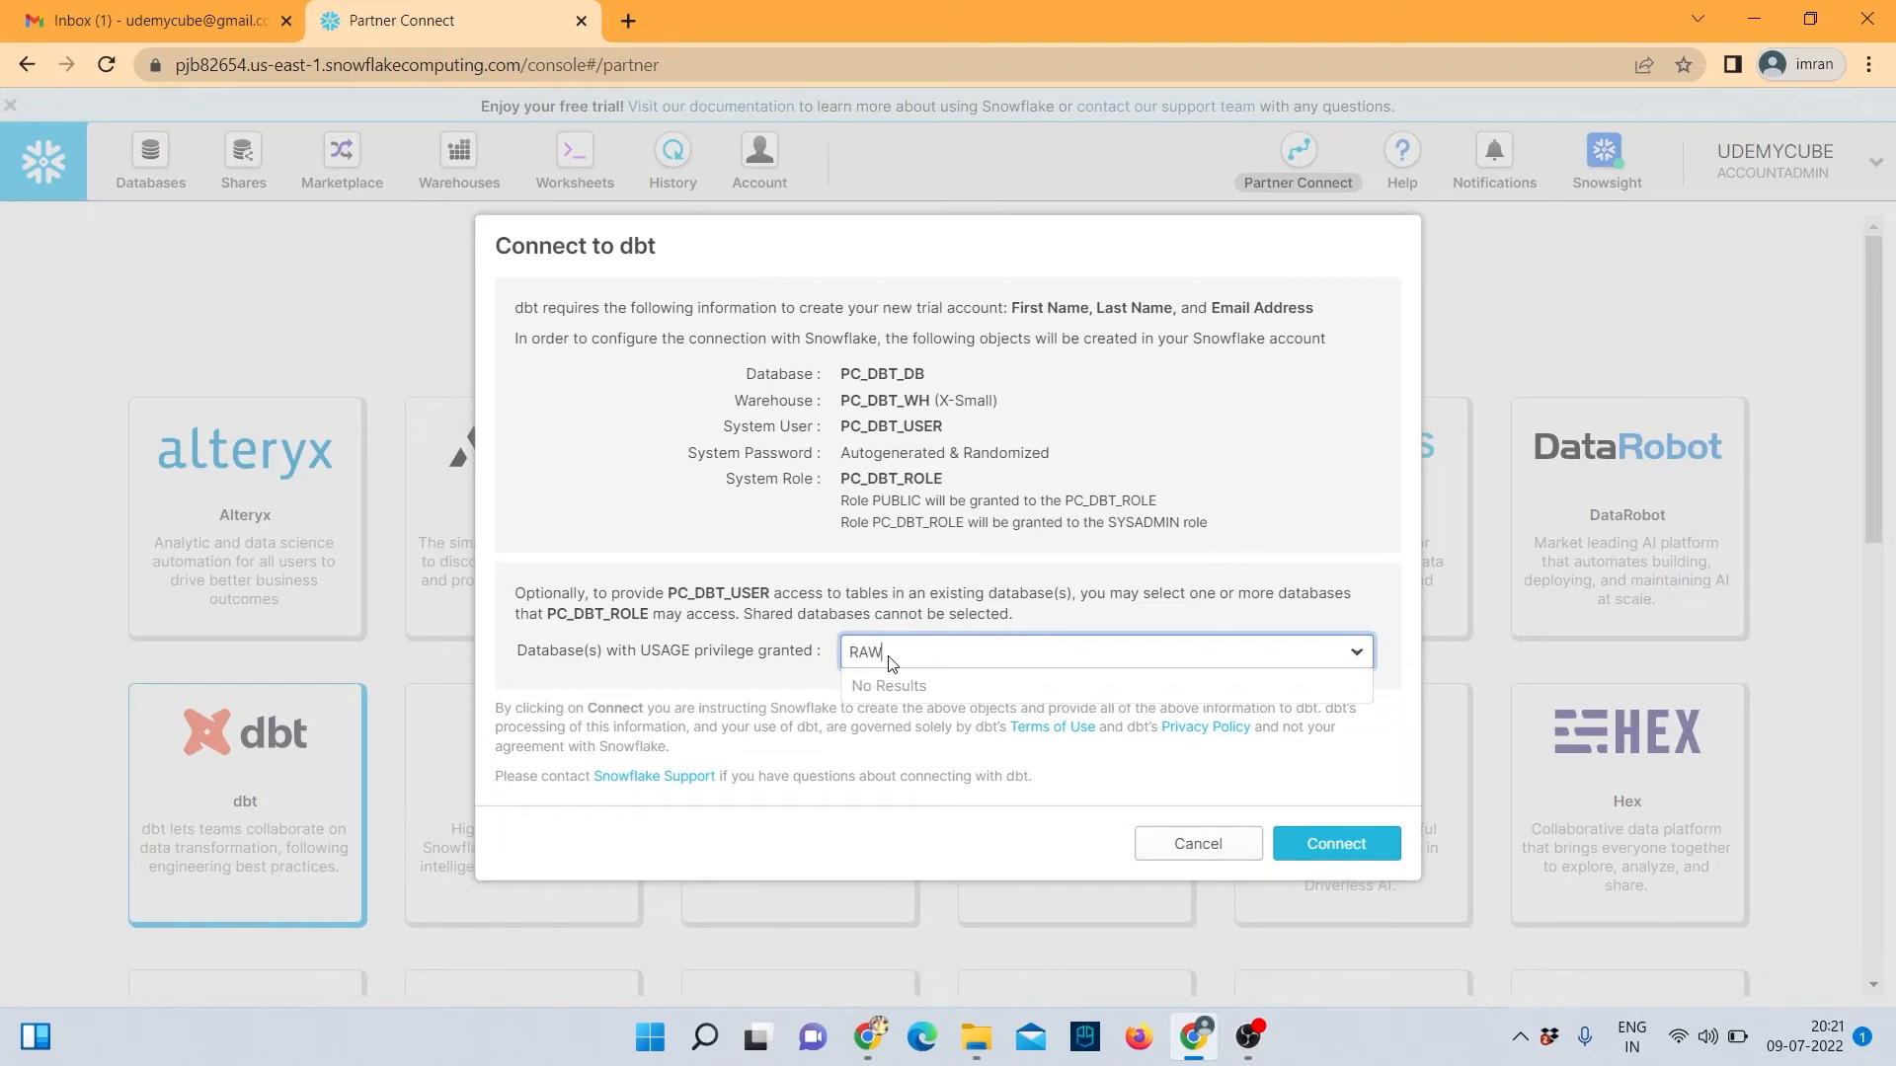
pyautogui.press('Return')
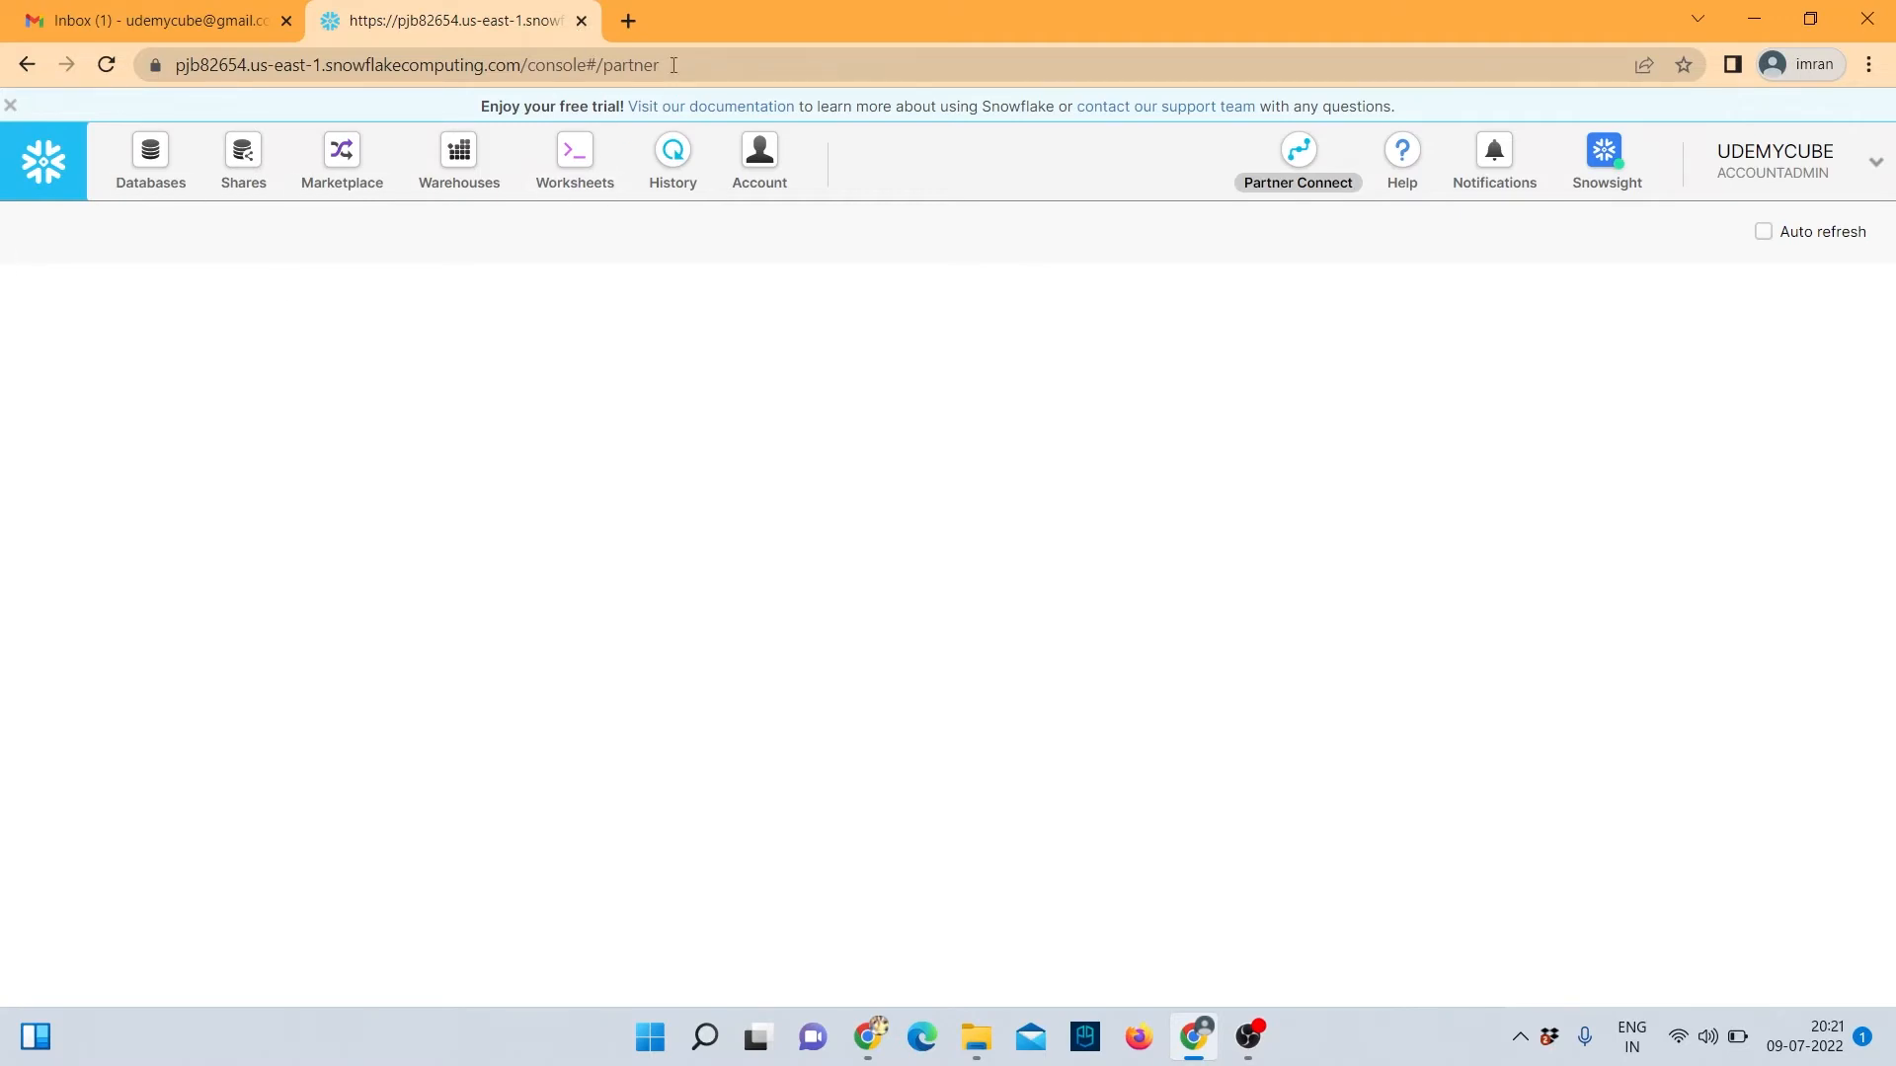
# Close the Snowflake tab and use the Welcome To Snowflake email's LOG IN TO SNOWFLAKE link.
pyautogui.click(581, 20)
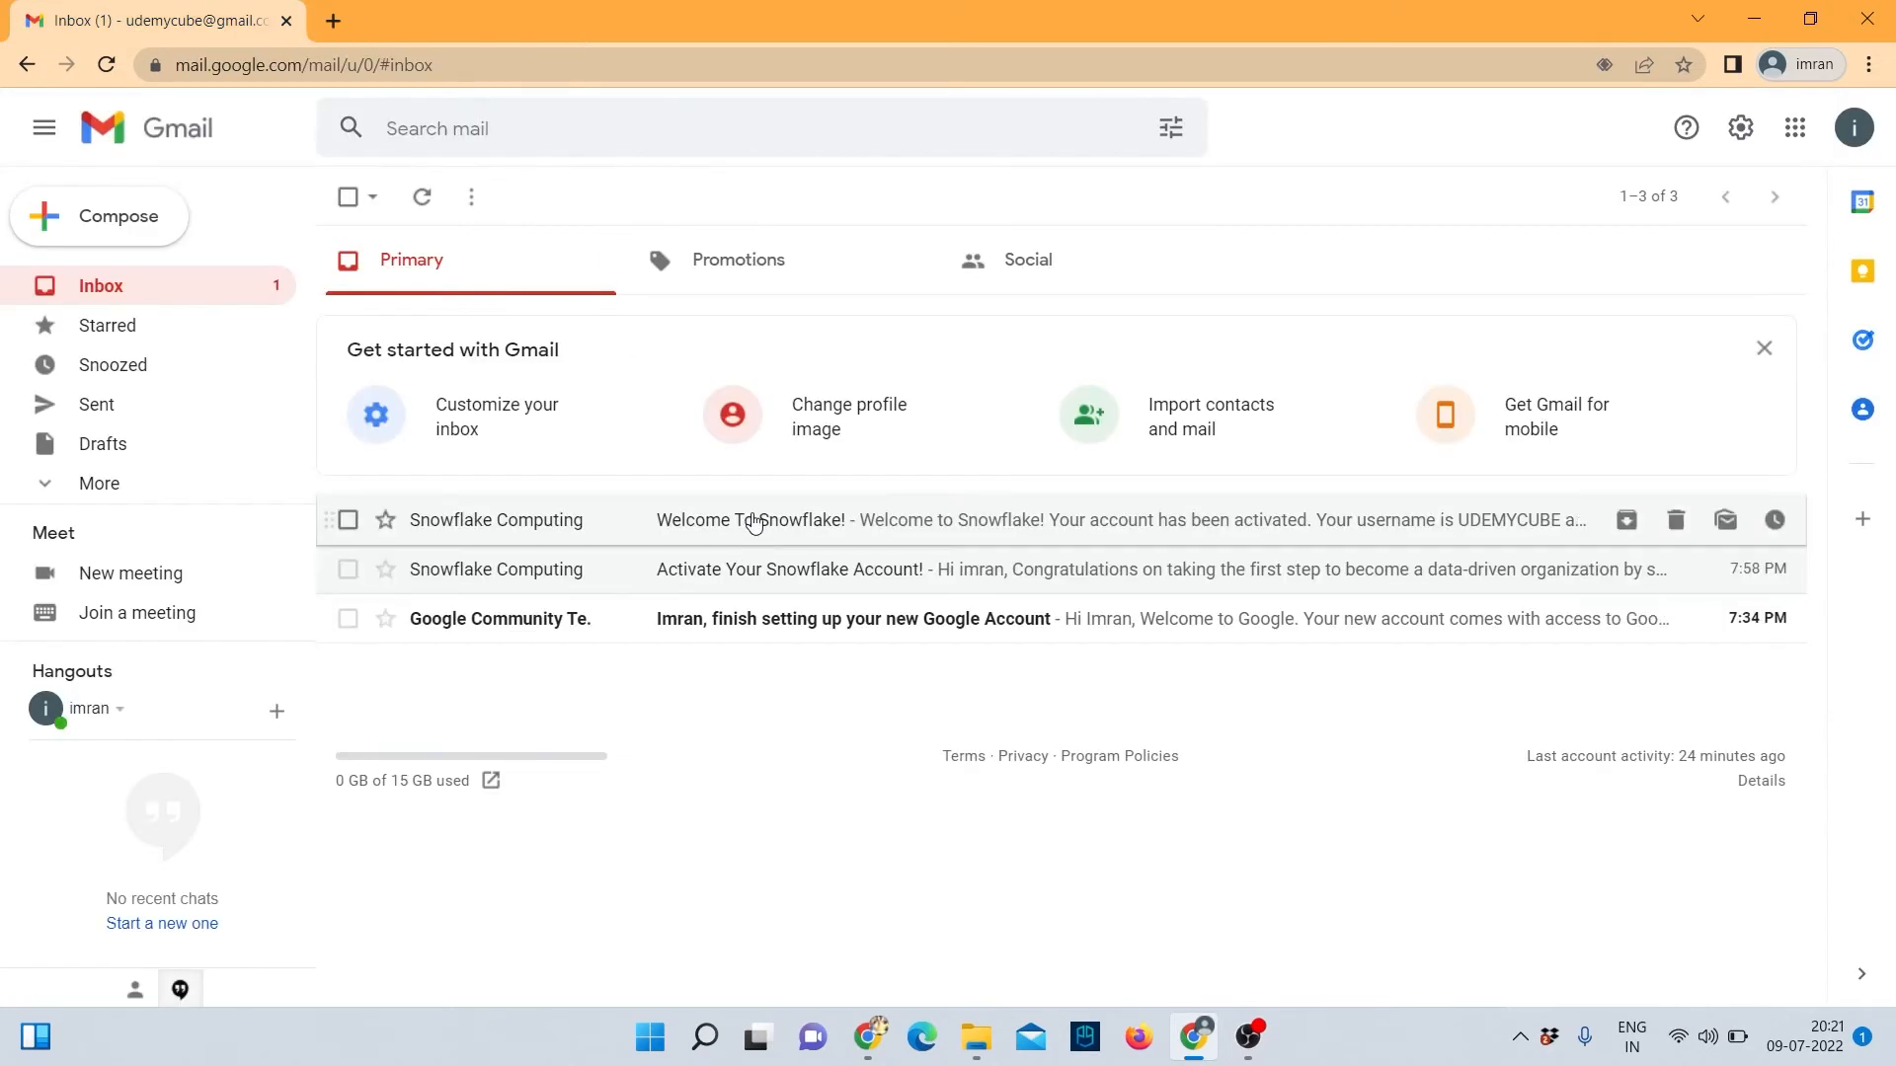
pyautogui.click(746, 515)
pyautogui.click(978, 747)
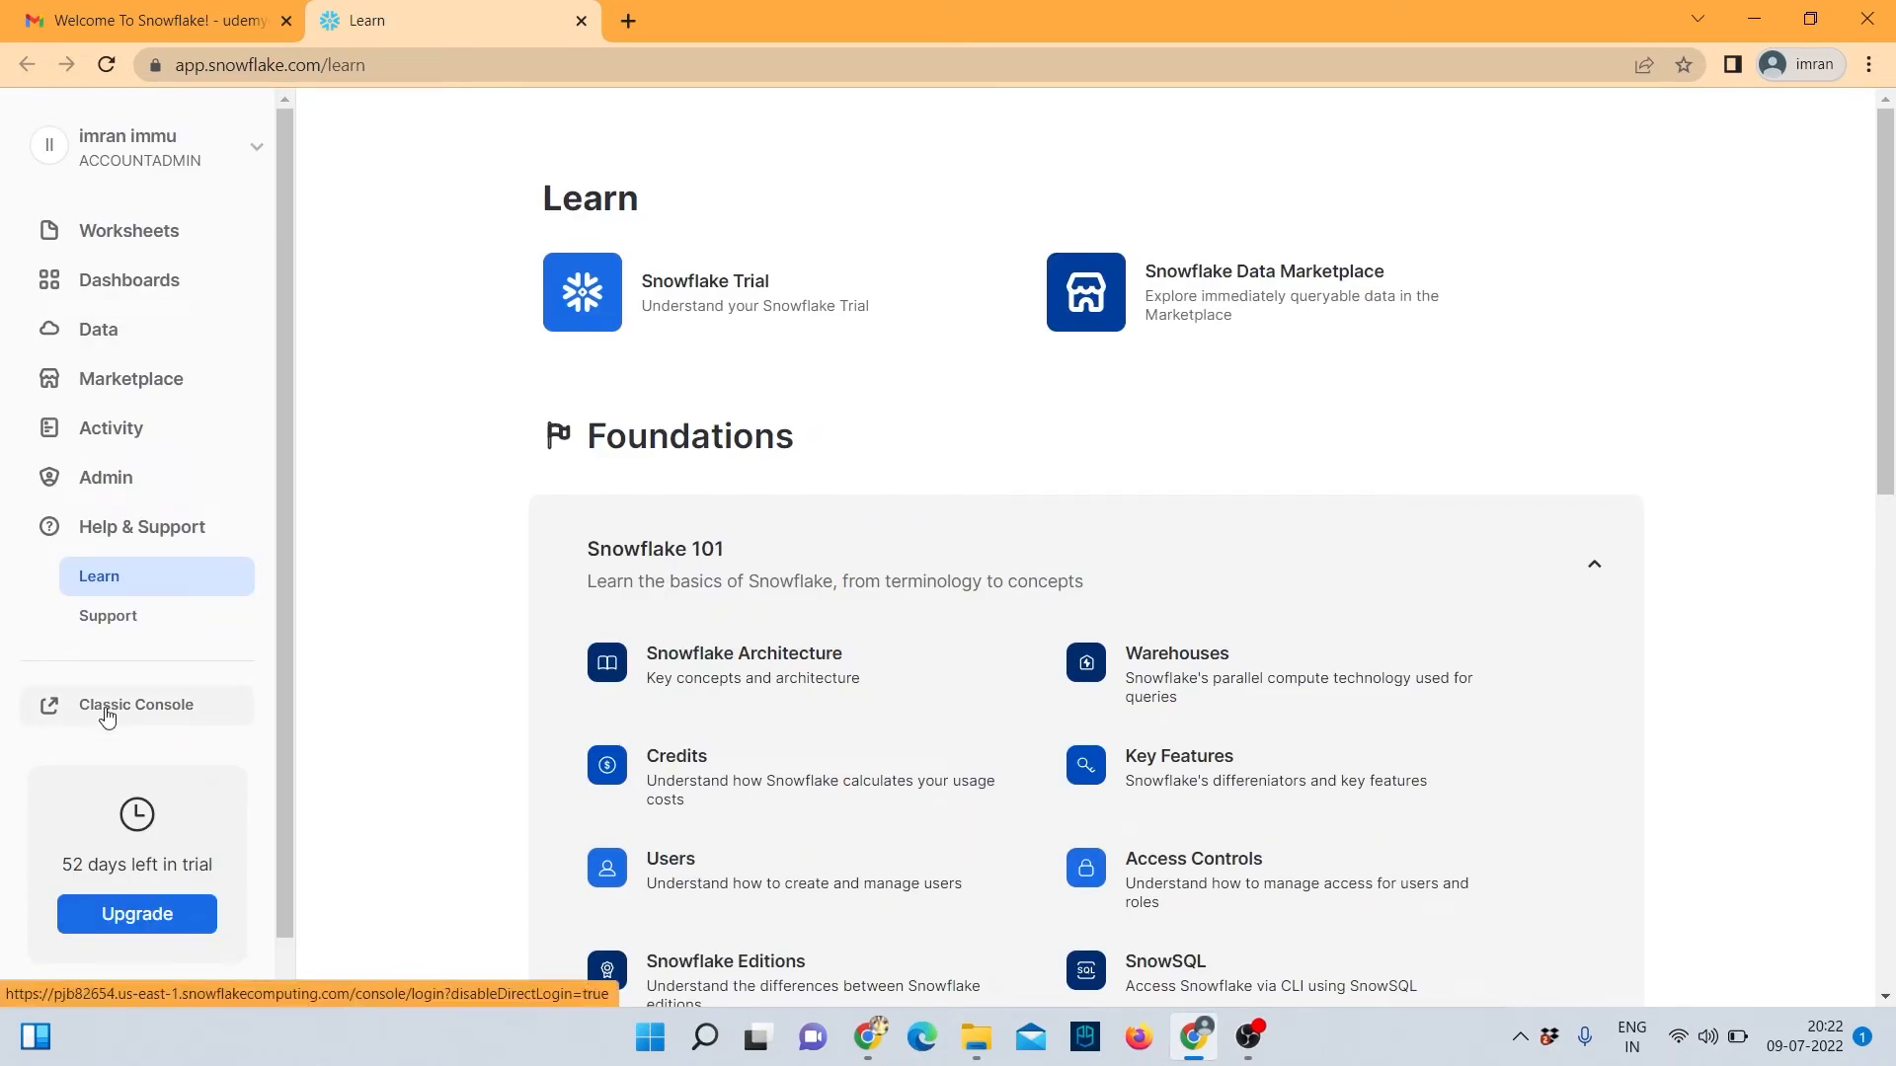
# View and close the user profile, then go to the Classic Console sign-in page.
pyautogui.click(257, 156)
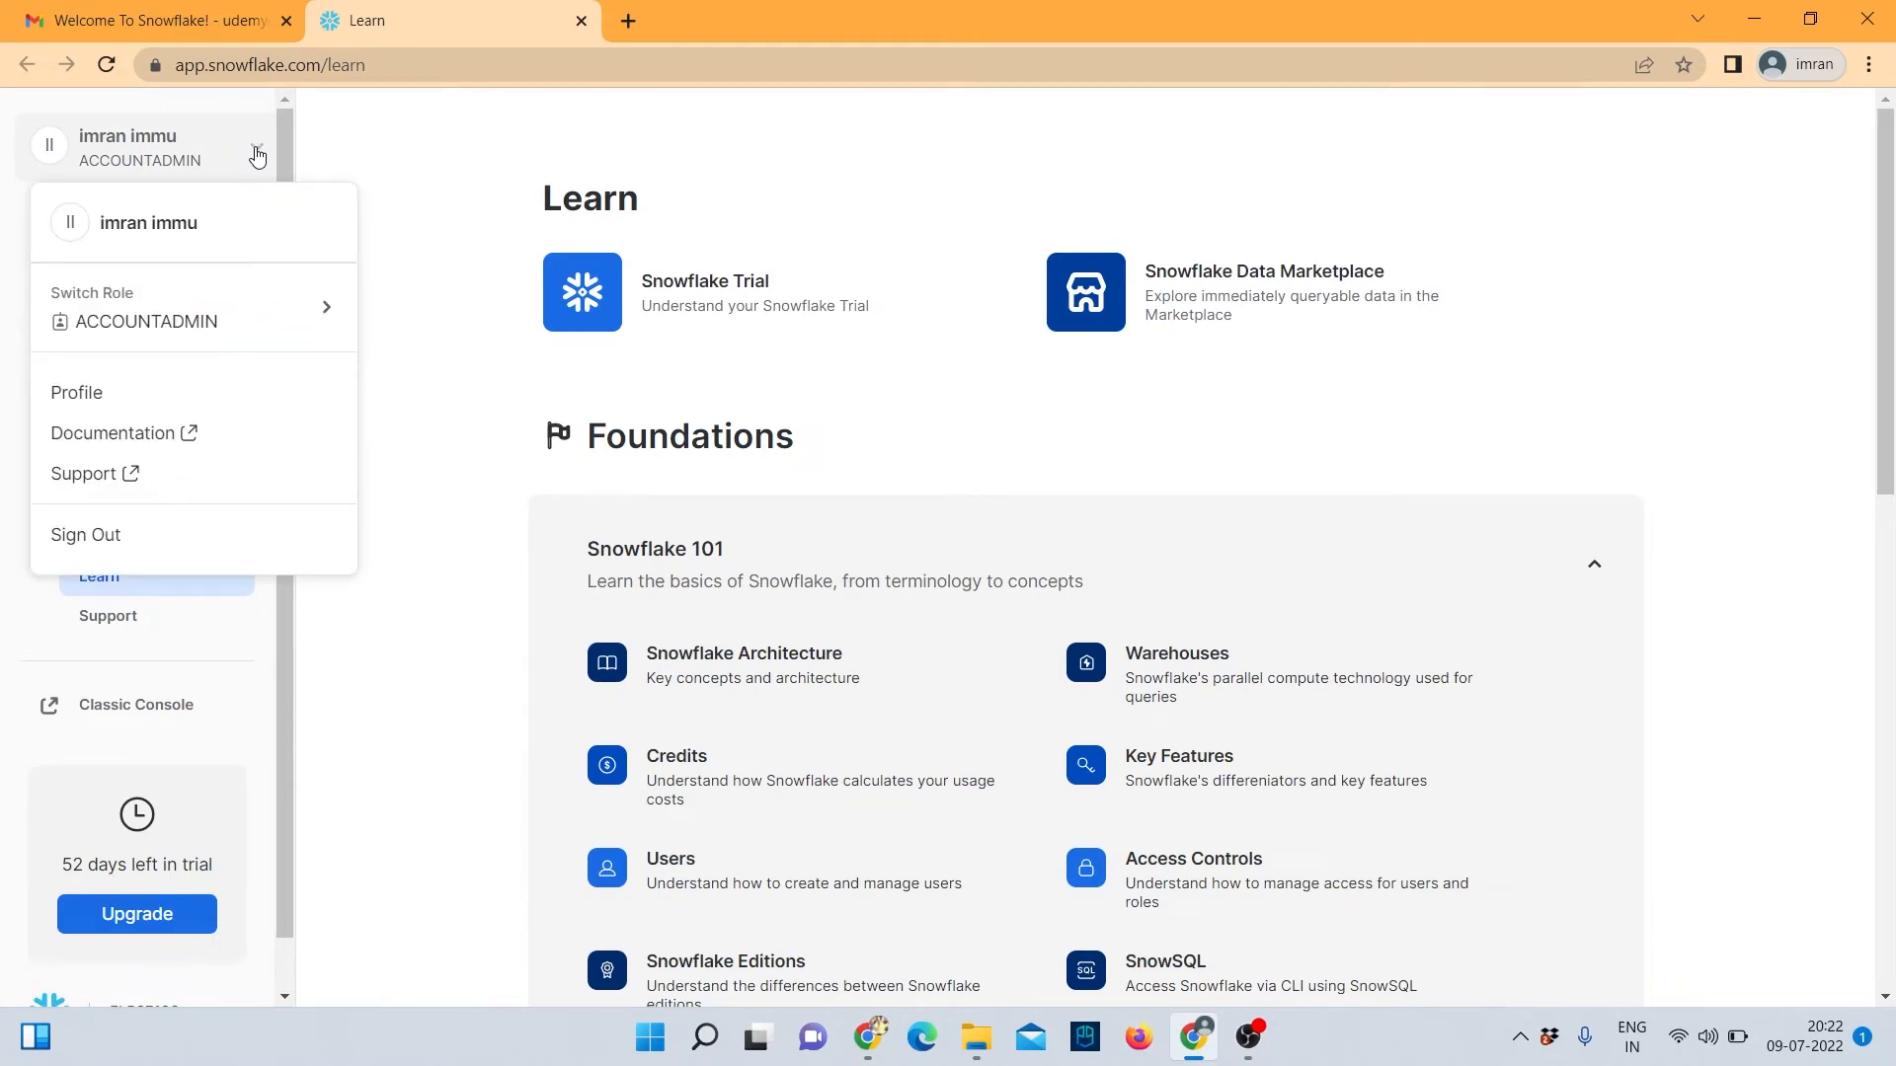
pyautogui.moveTo(294, 336)
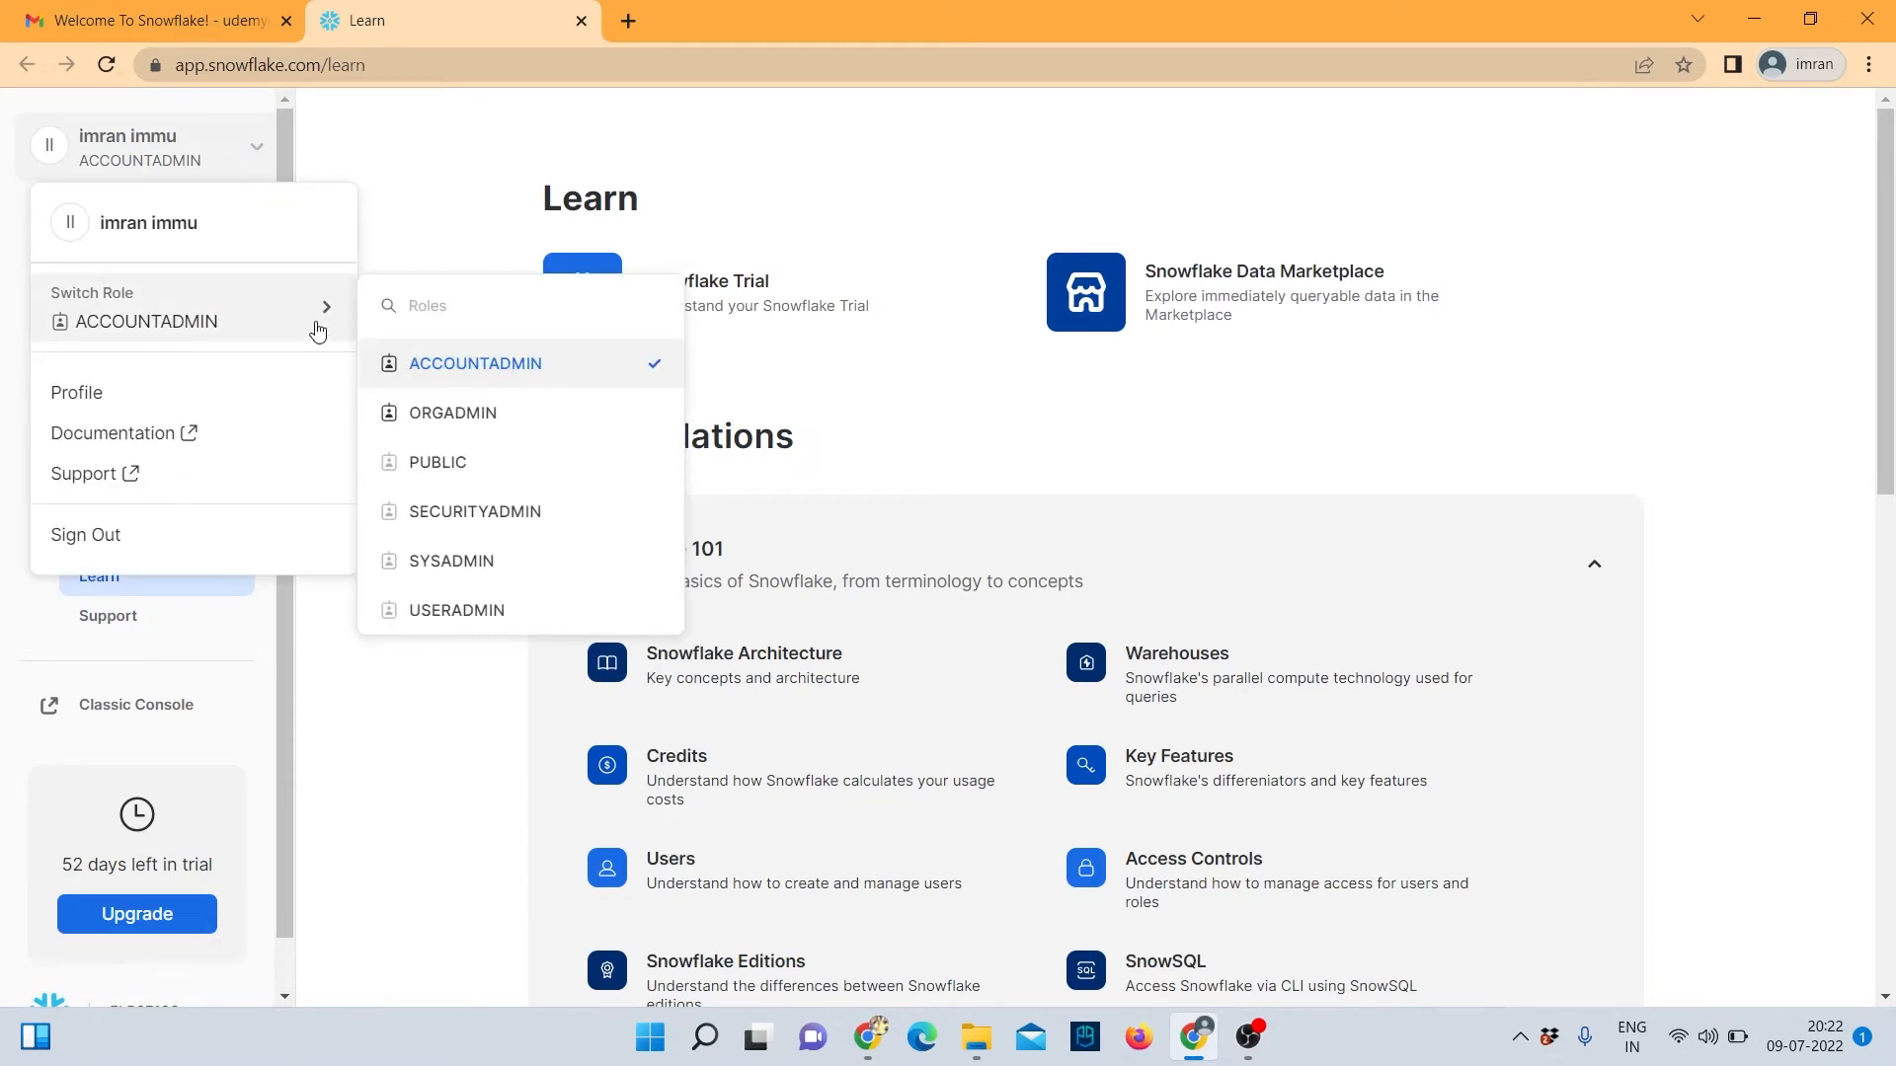
pyautogui.click(105, 394)
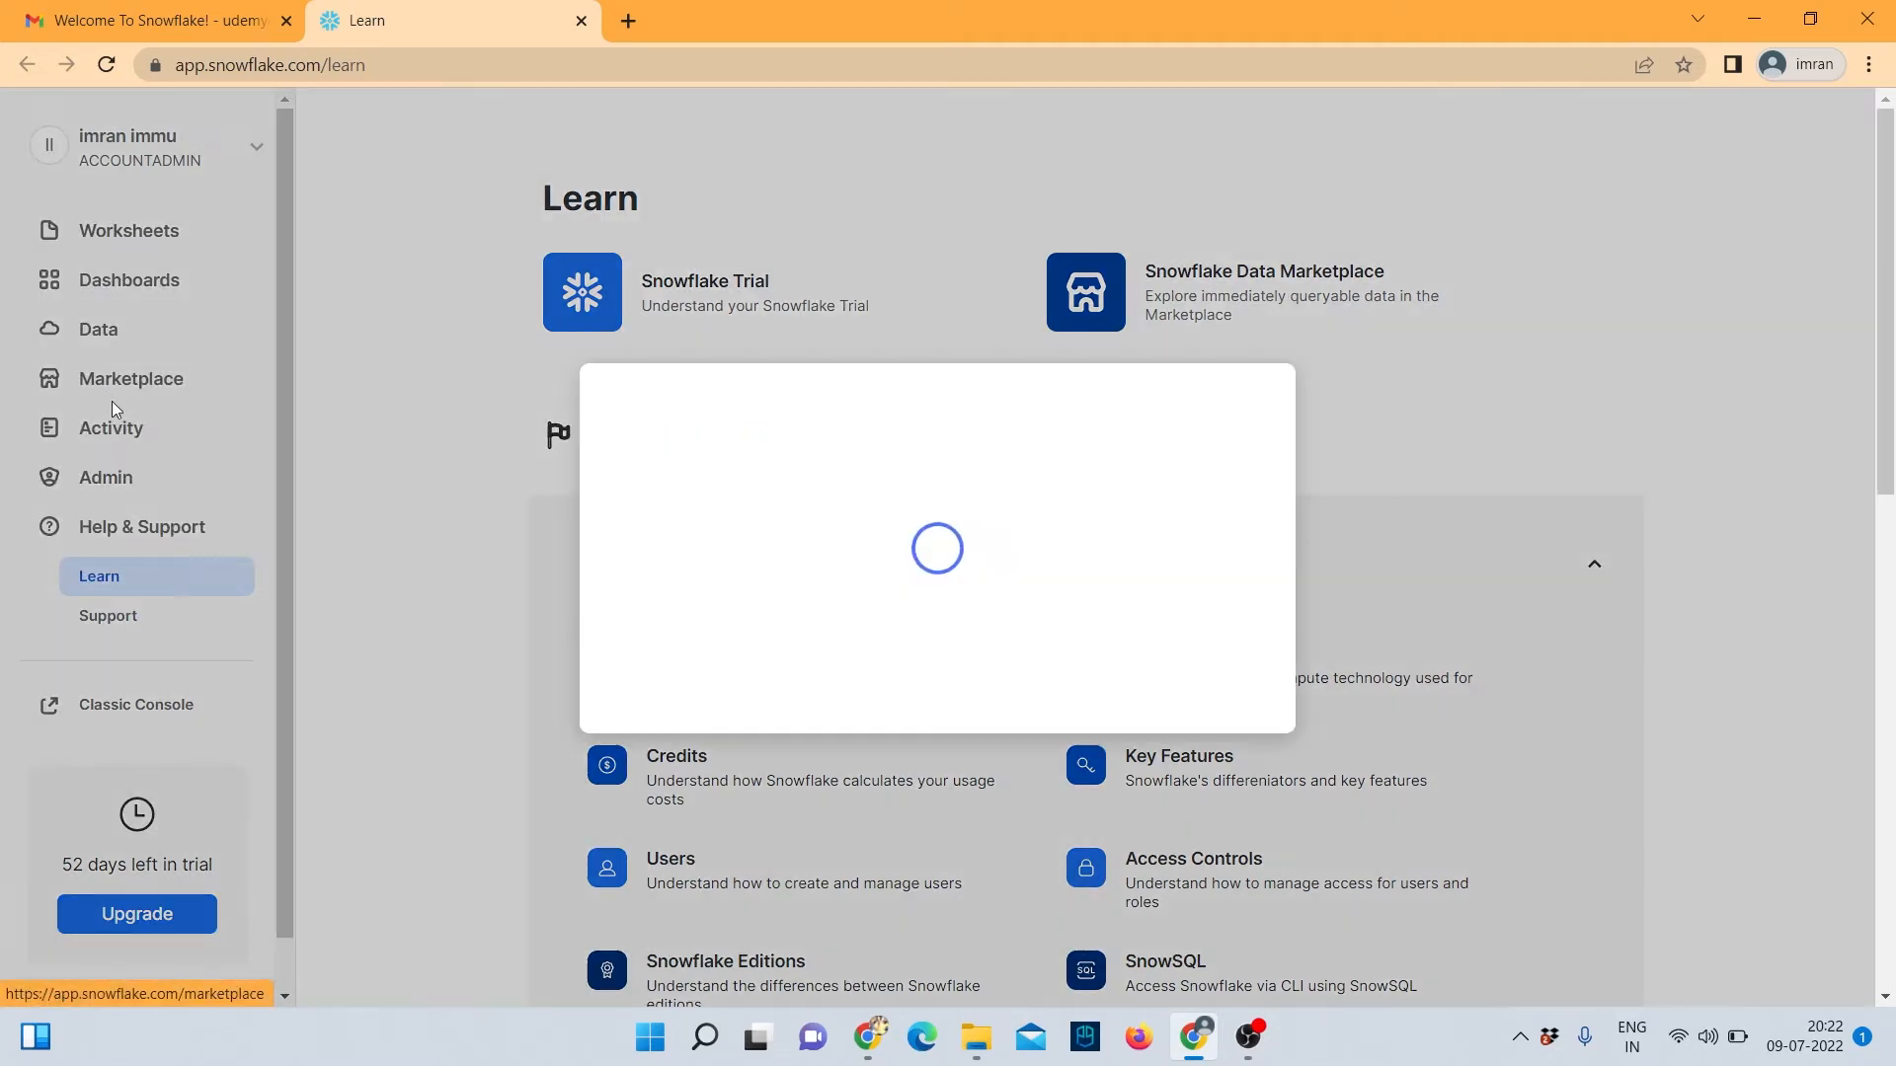
pyautogui.click(1131, 904)
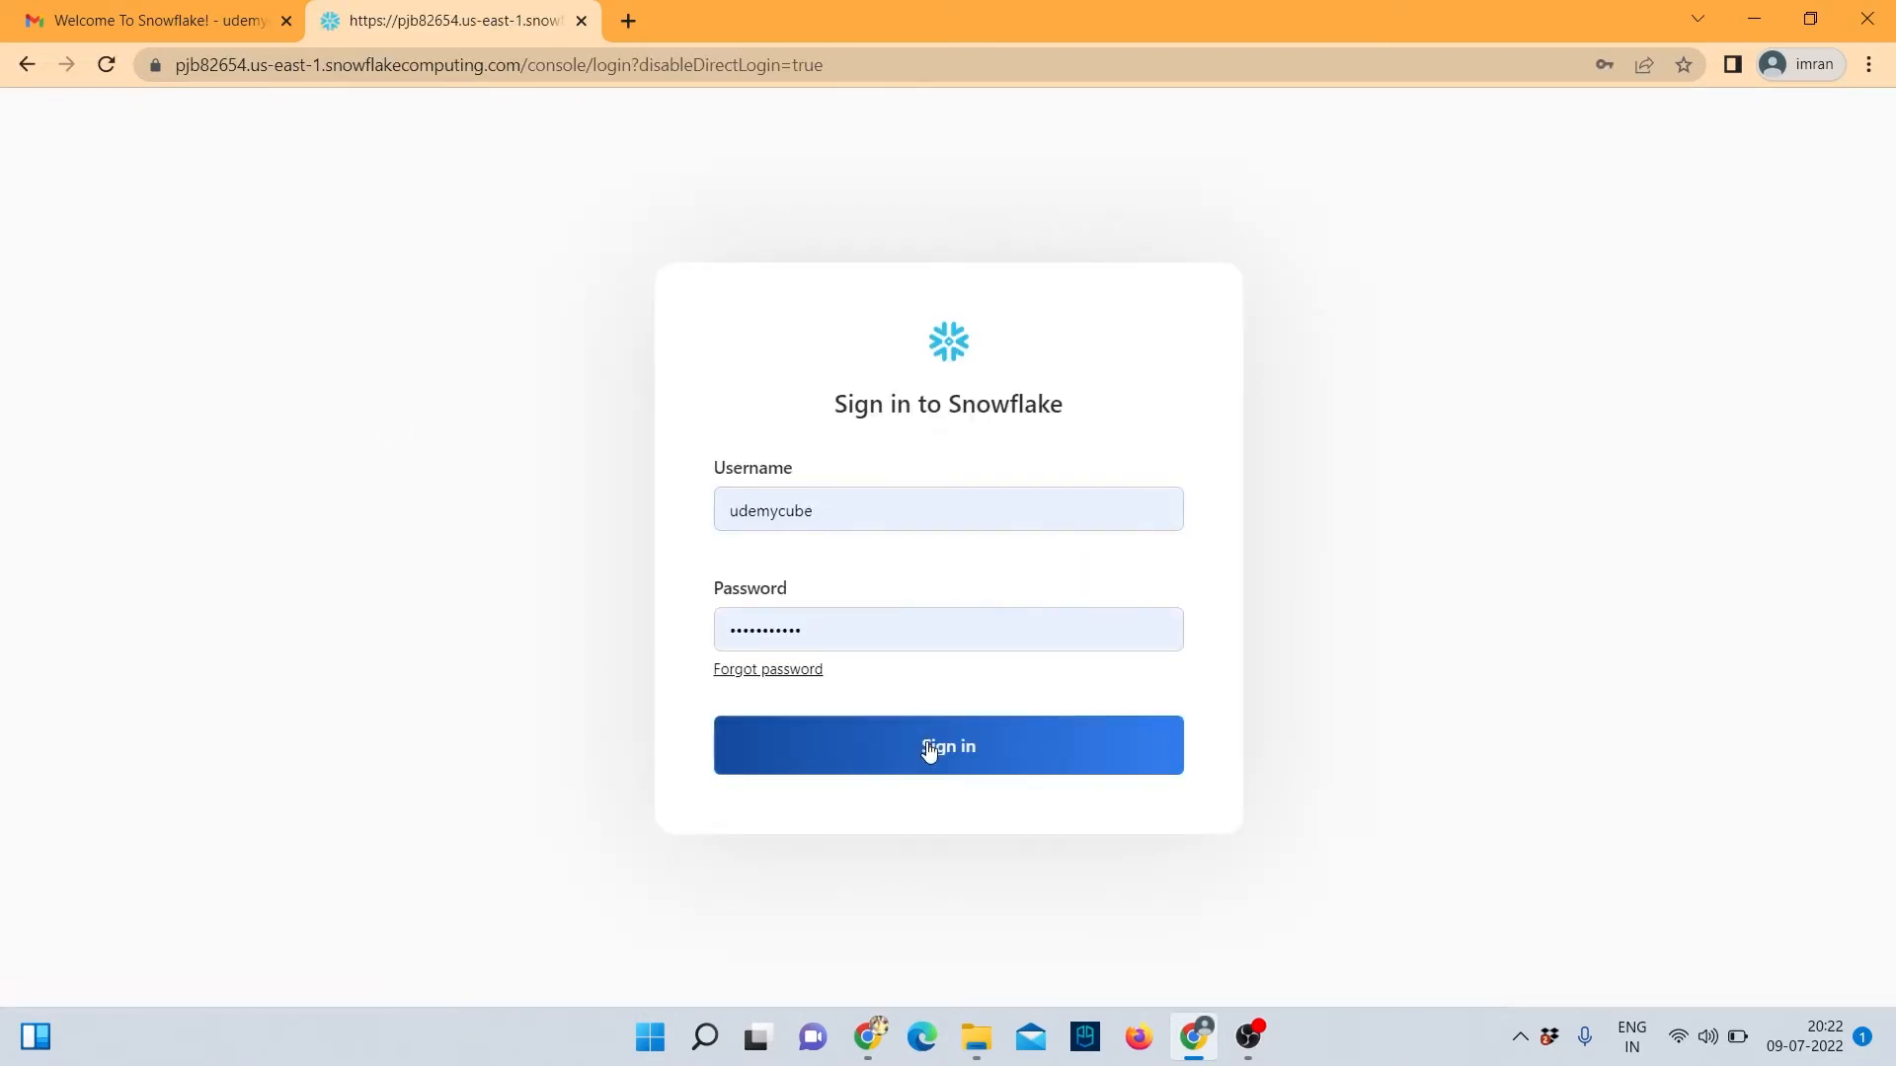
pyautogui.click(926, 746)
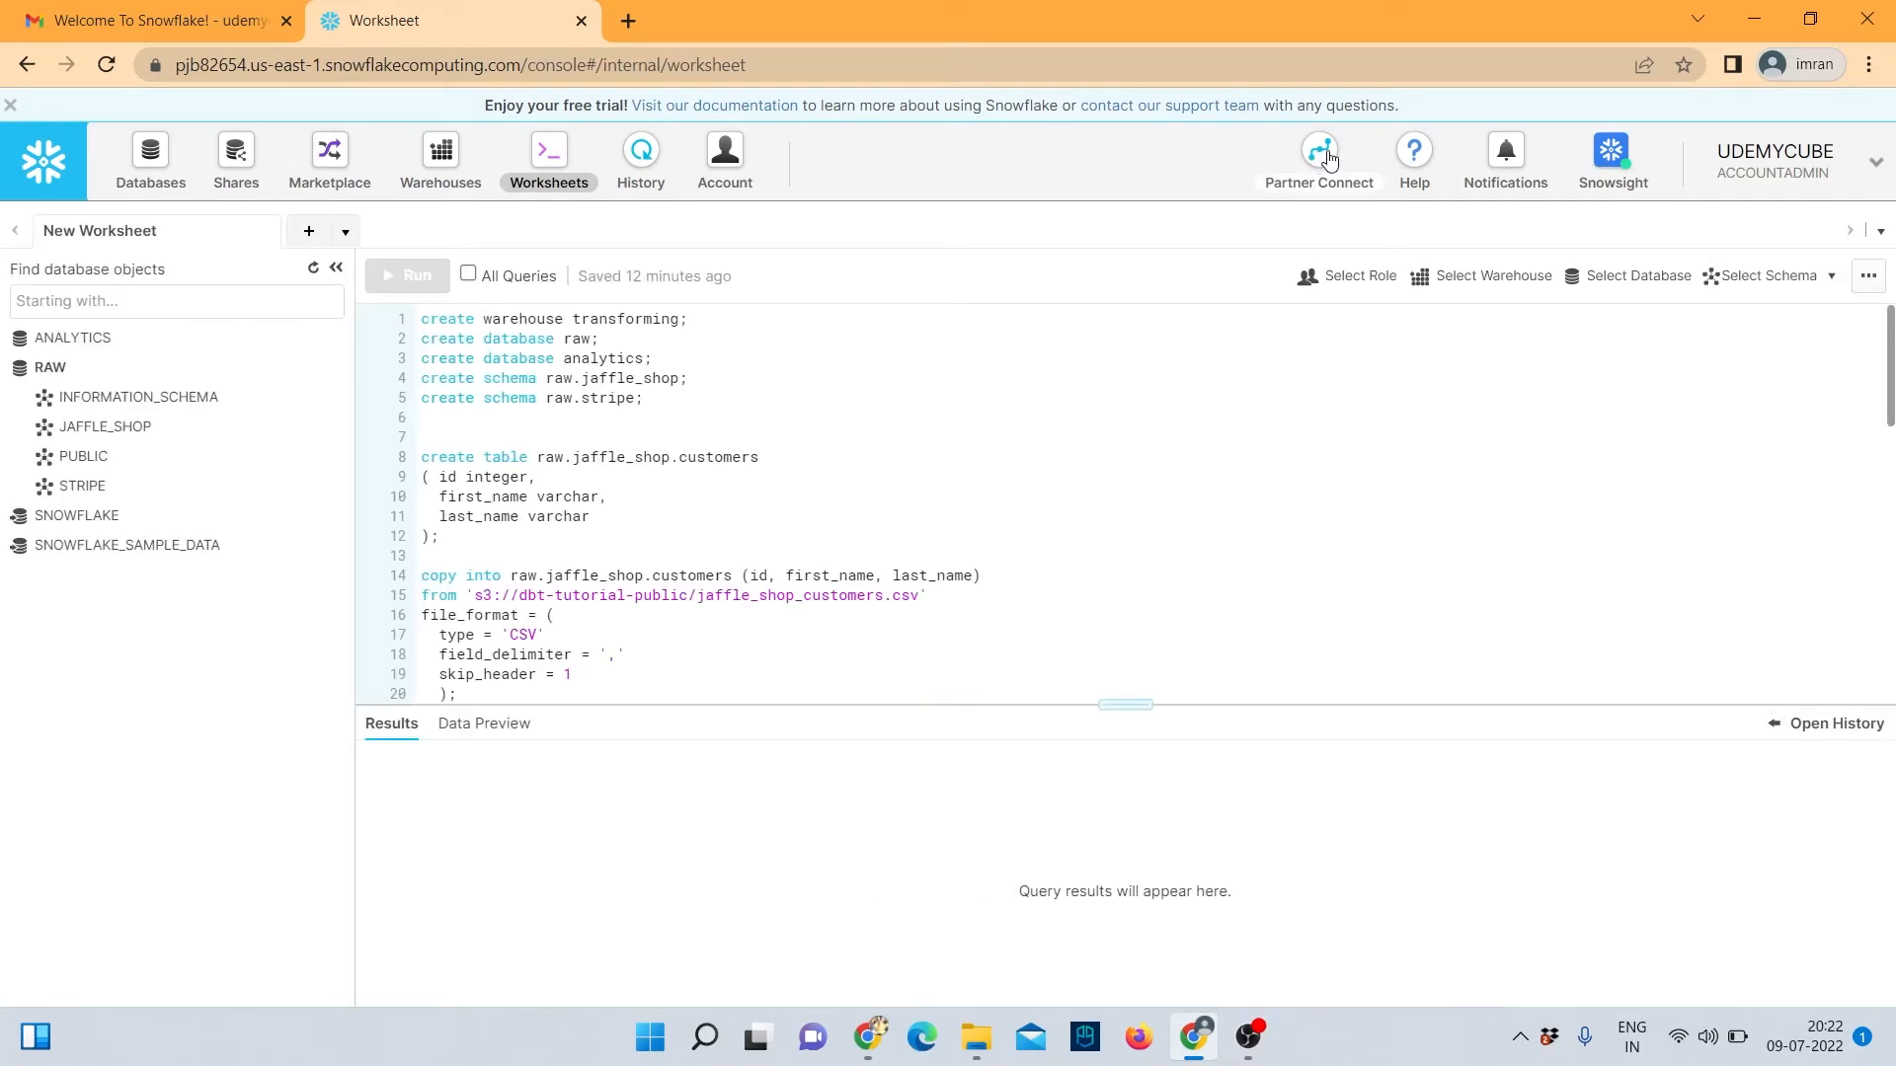
# Connect dbt through Partner Connect with access to RAW and ANALYTICS, then activate the account.
pyautogui.click(1329, 158)
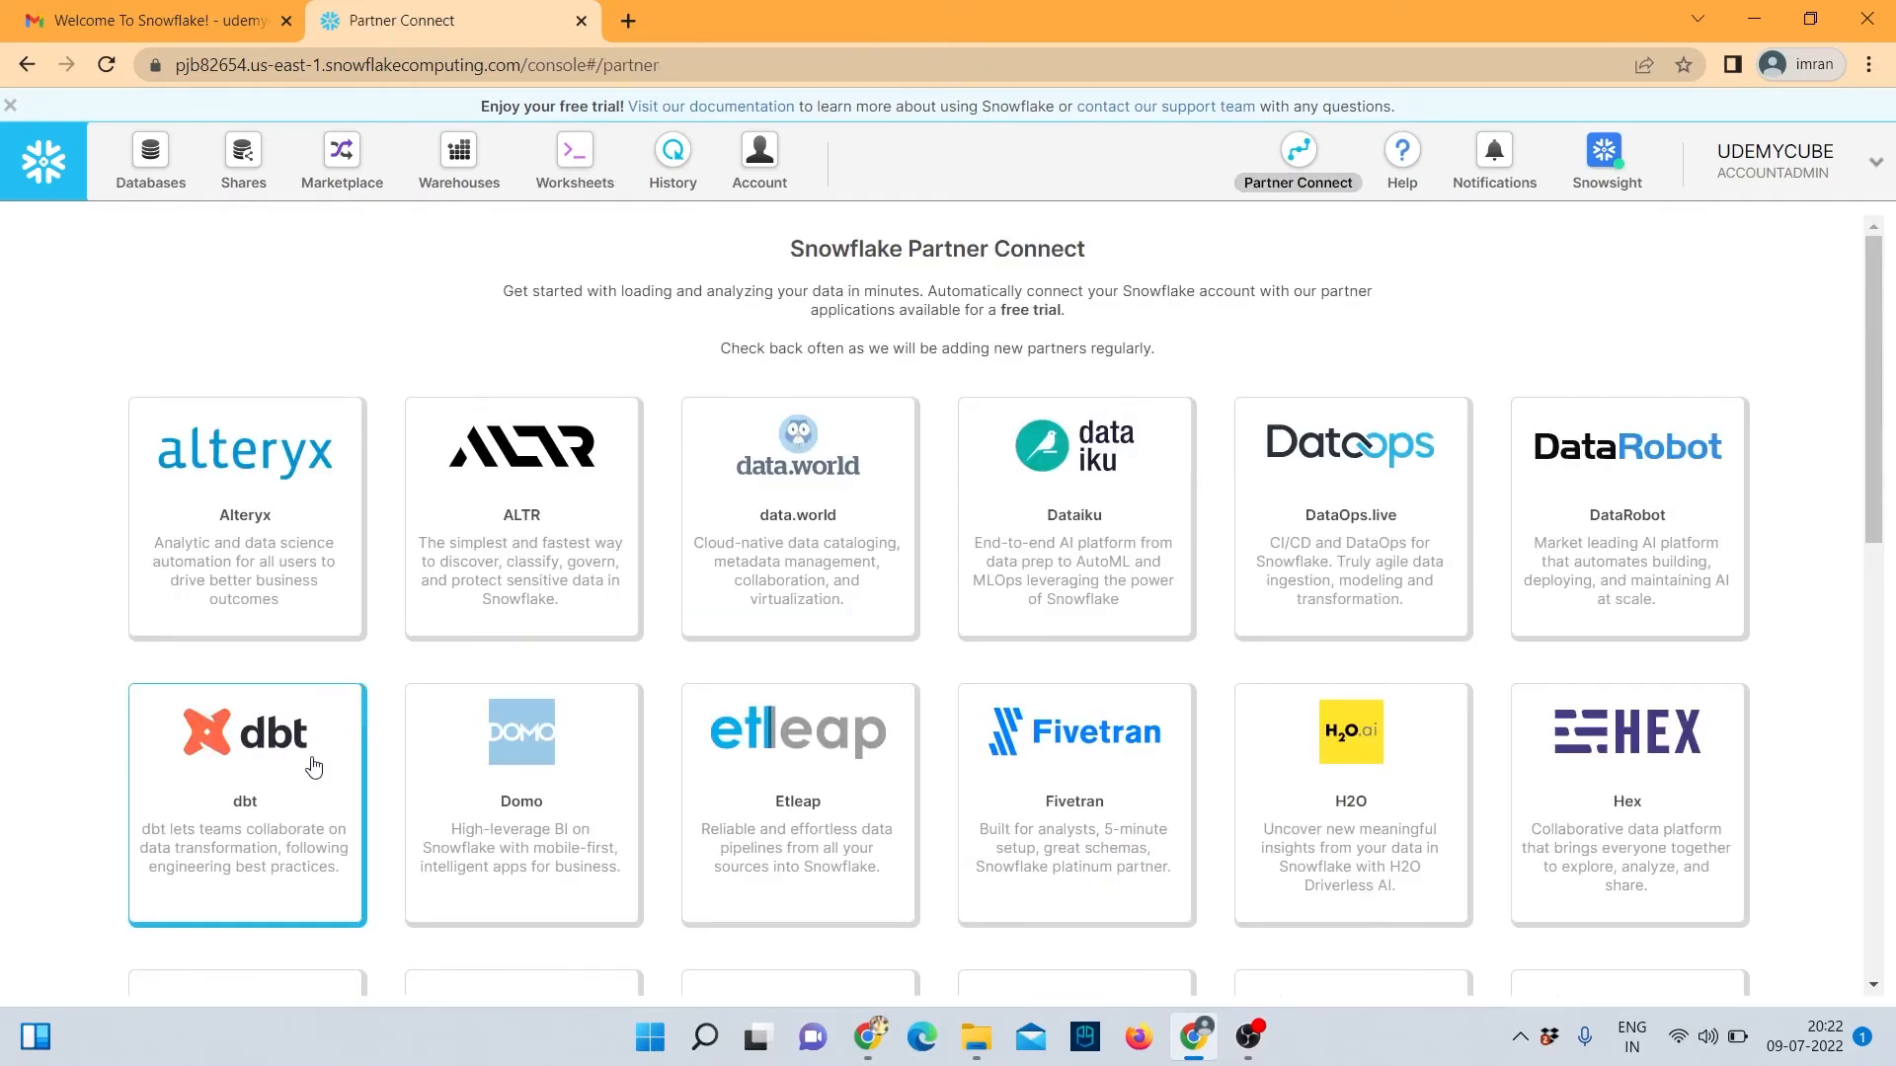
pyautogui.click(276, 775)
pyautogui.click(845, 652)
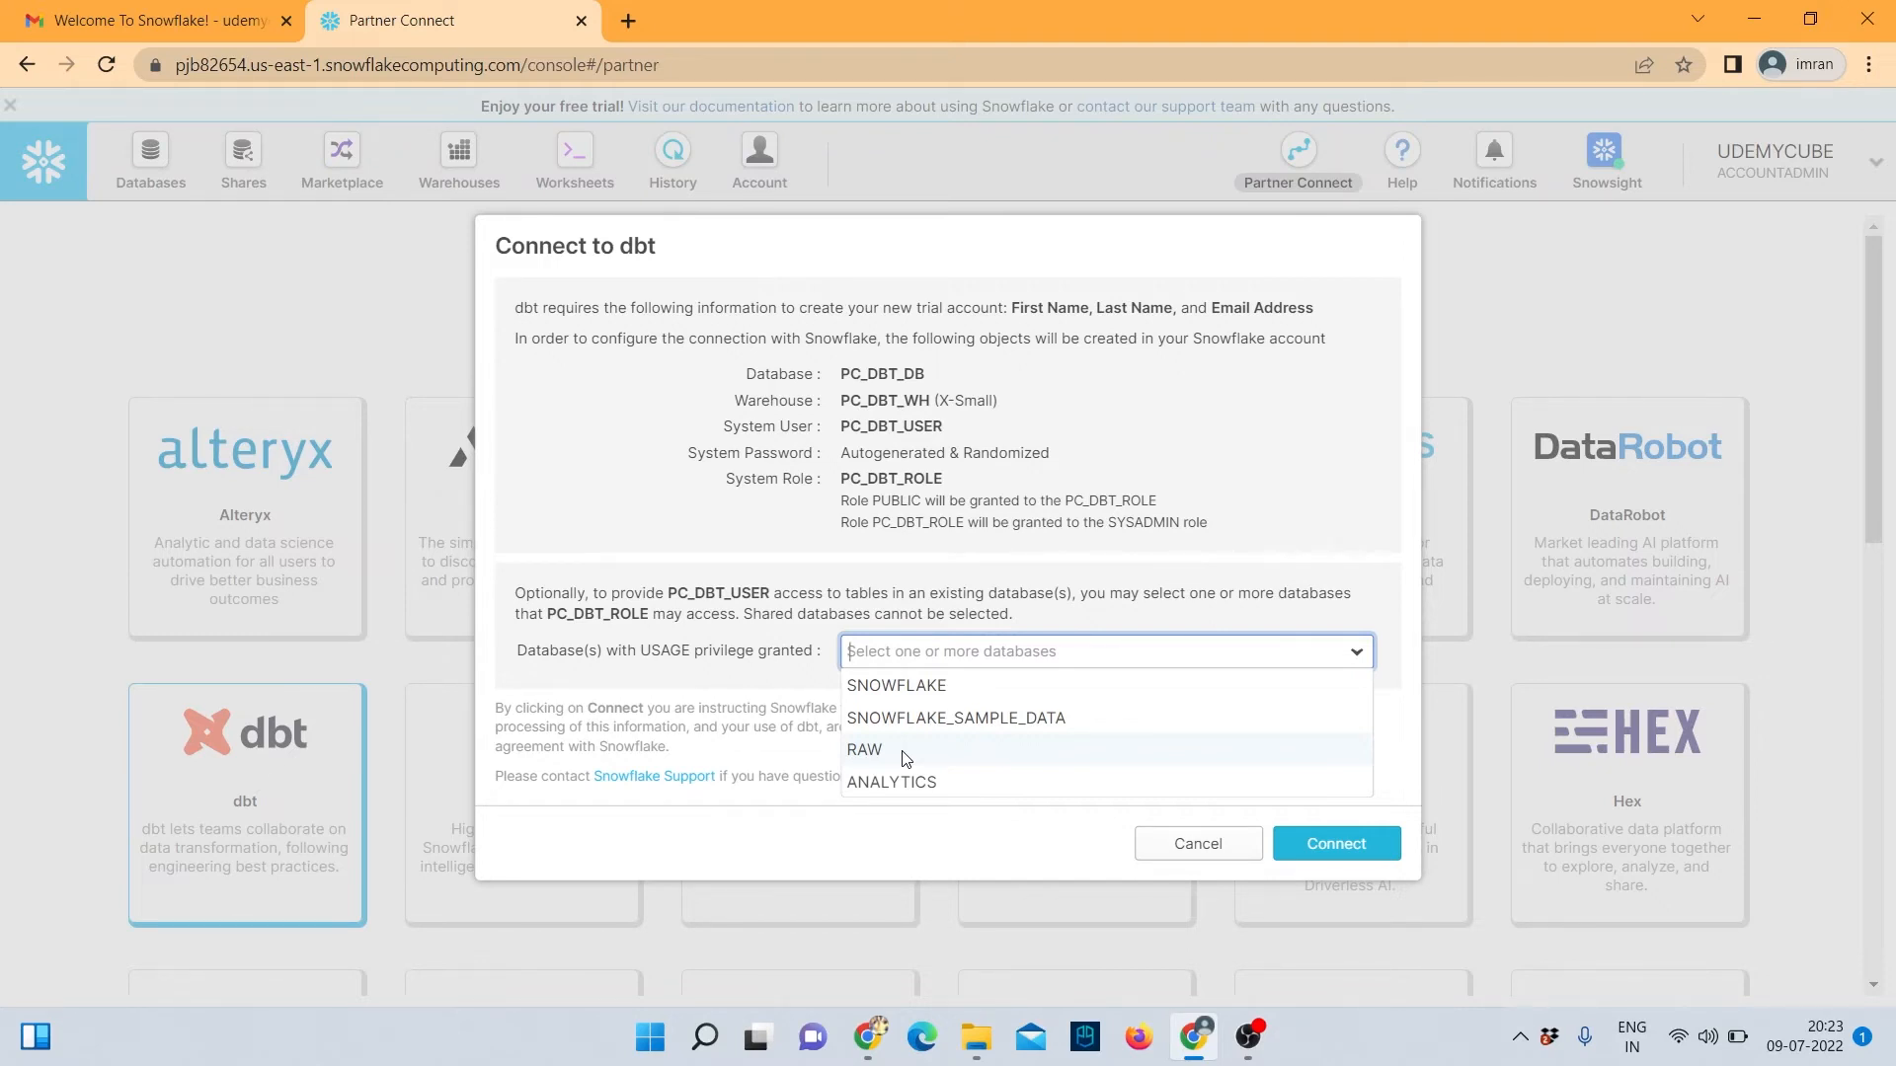
pyautogui.click(905, 758)
pyautogui.click(966, 751)
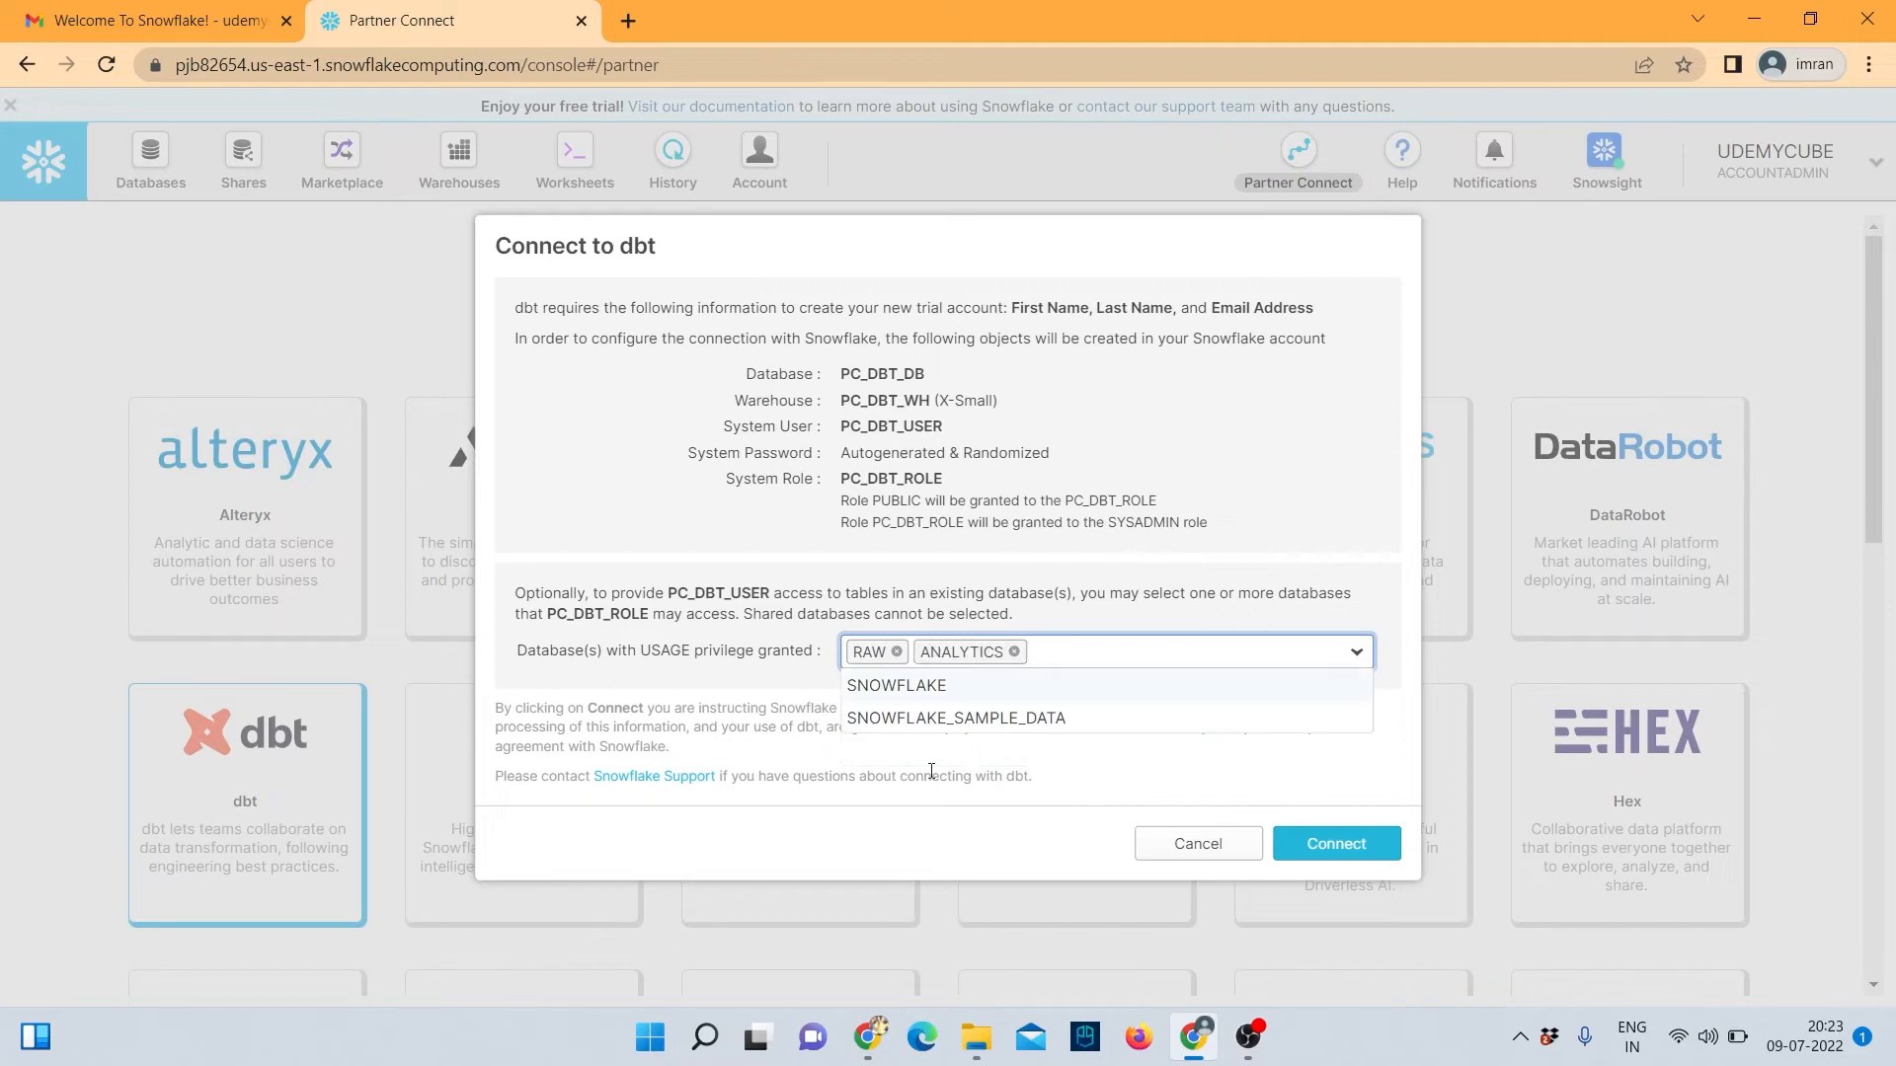
pyautogui.click(778, 664)
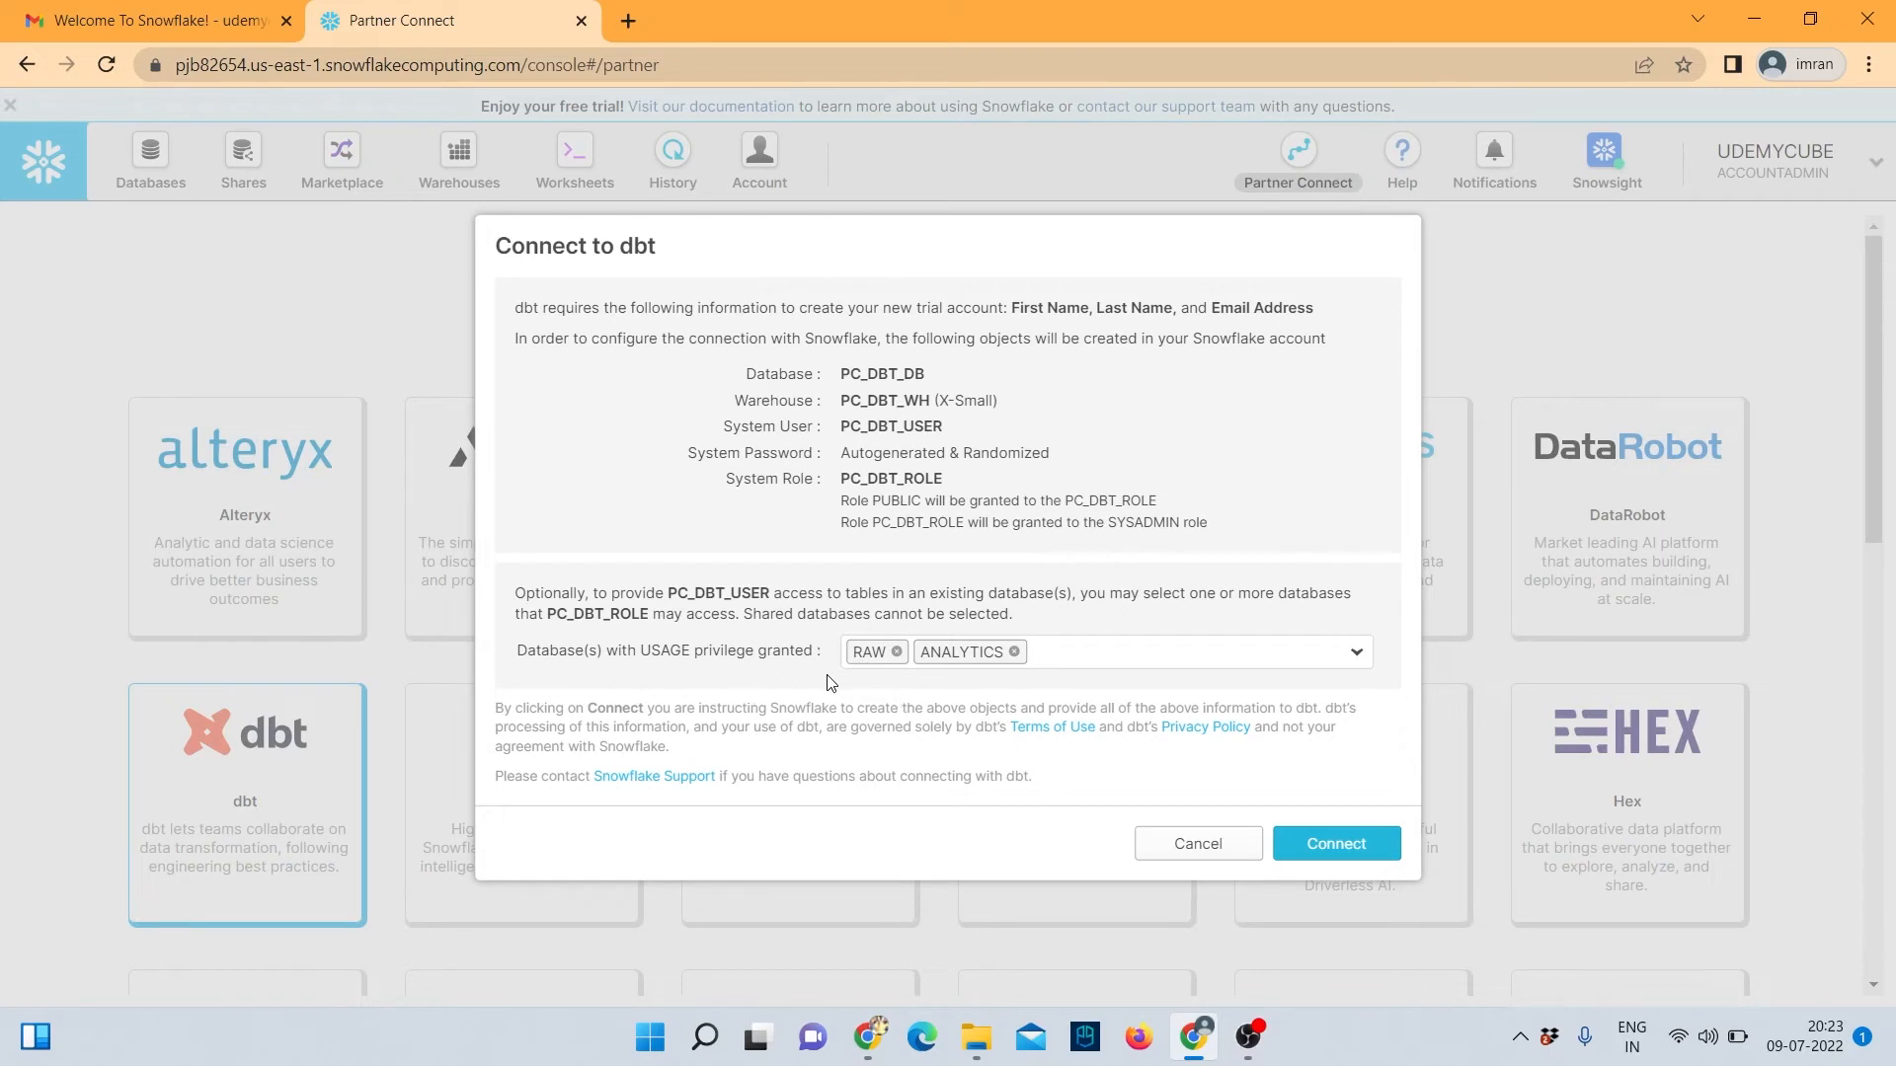
pyautogui.click(1325, 851)
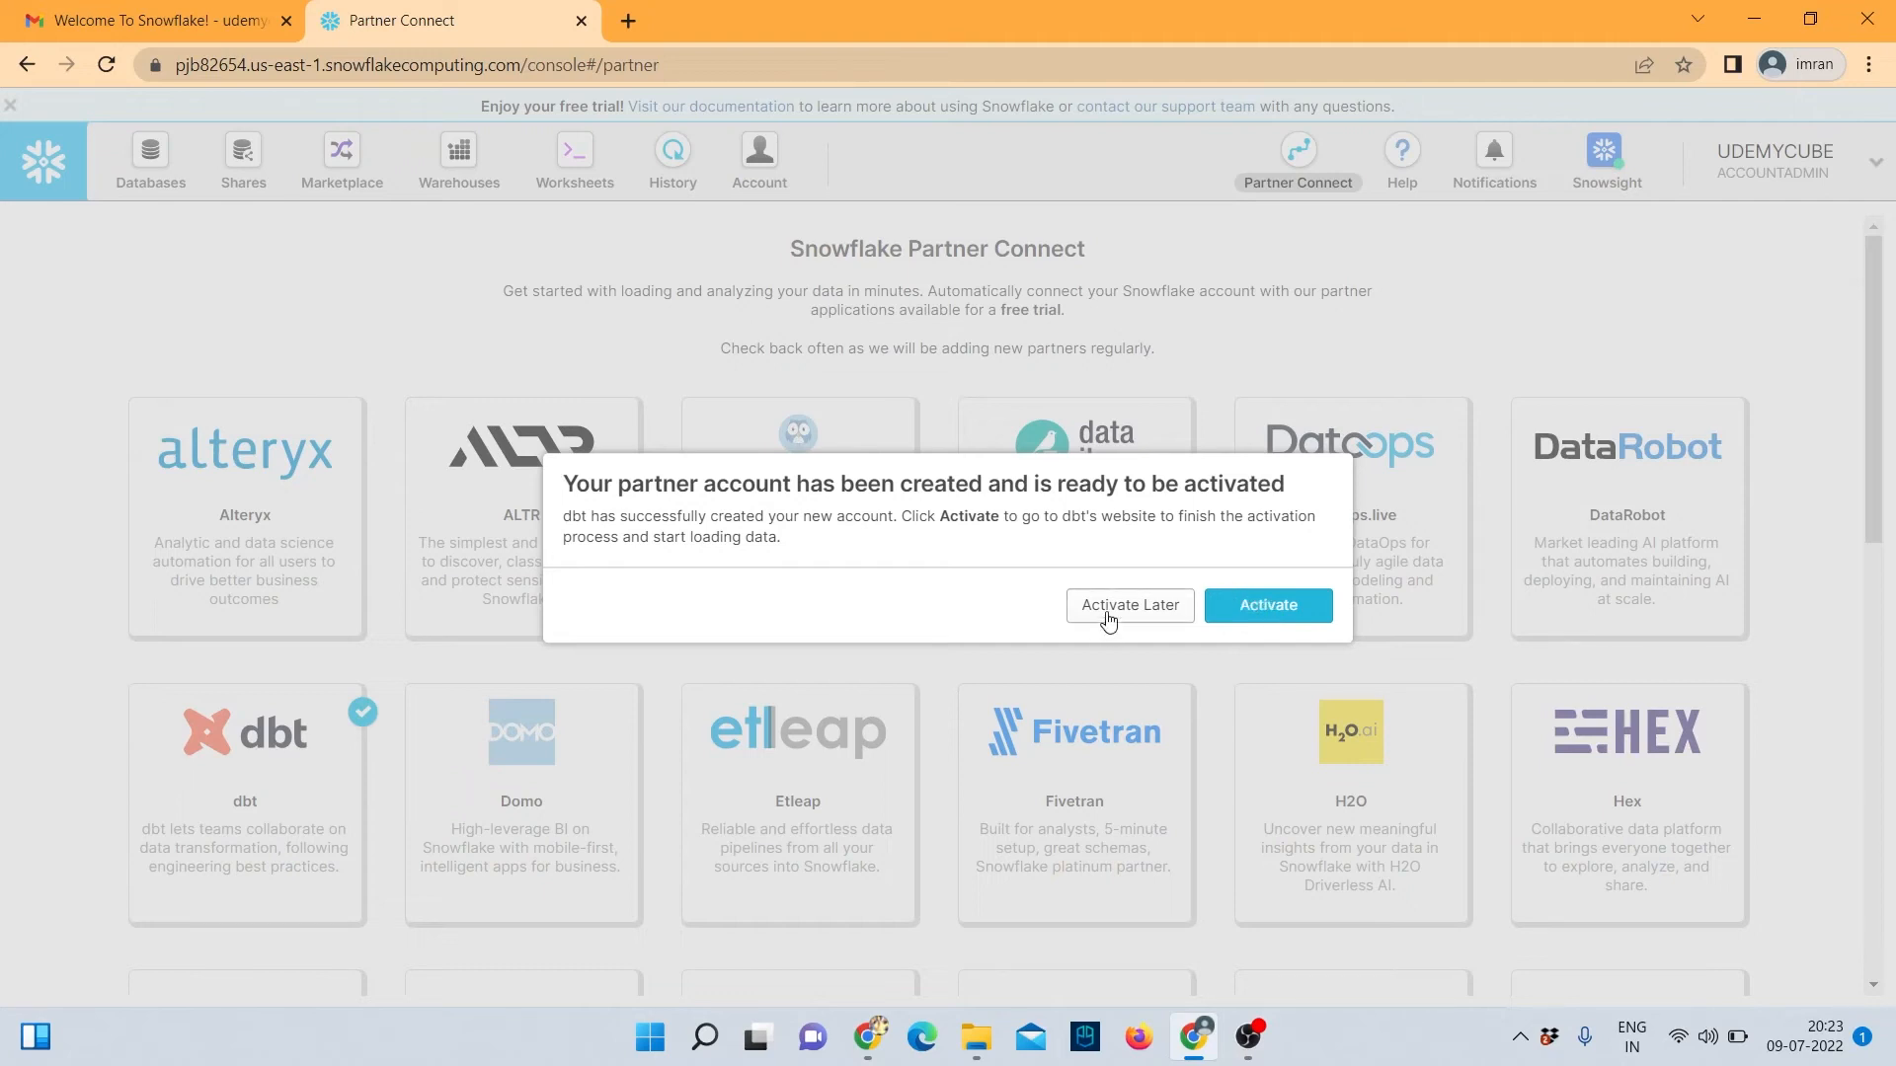
pyautogui.click(1269, 606)
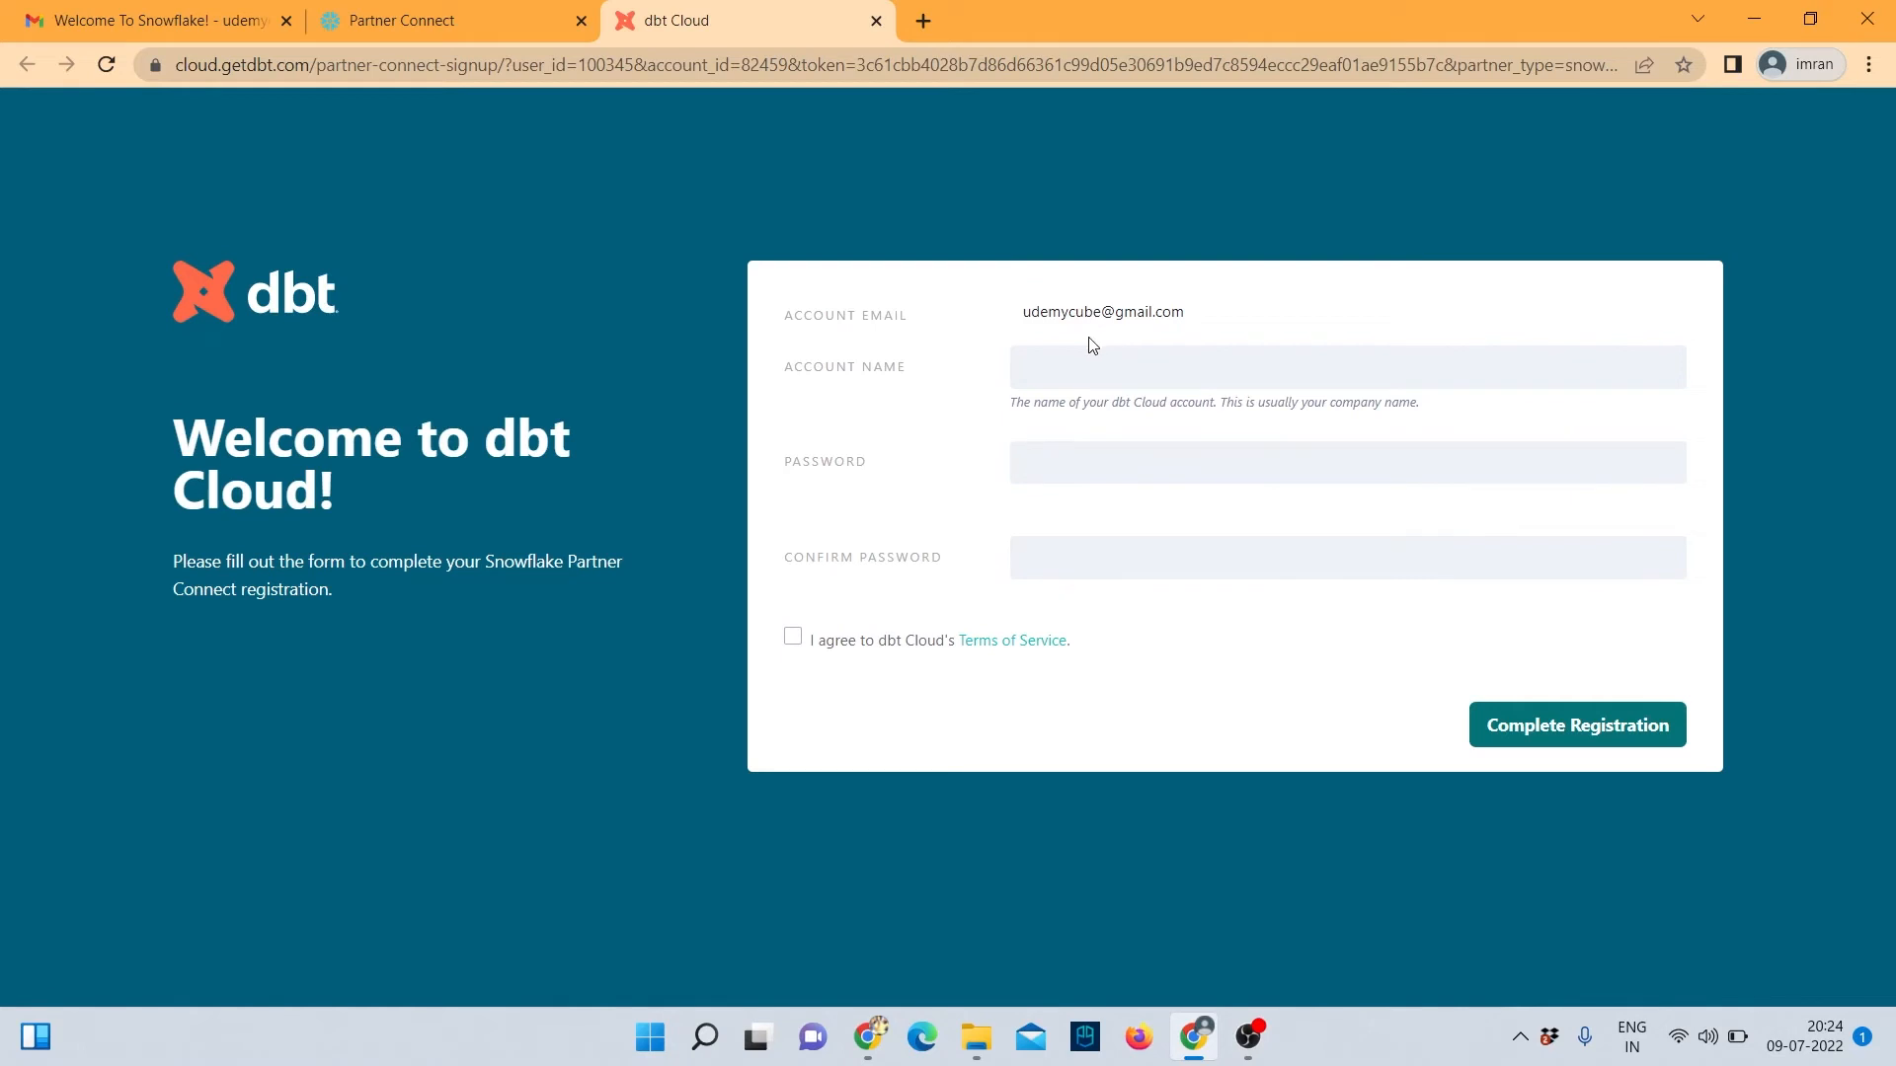
# Enter 'udemycube' as the dbt Cloud account name and type the account password.
pyautogui.click(1053, 368)
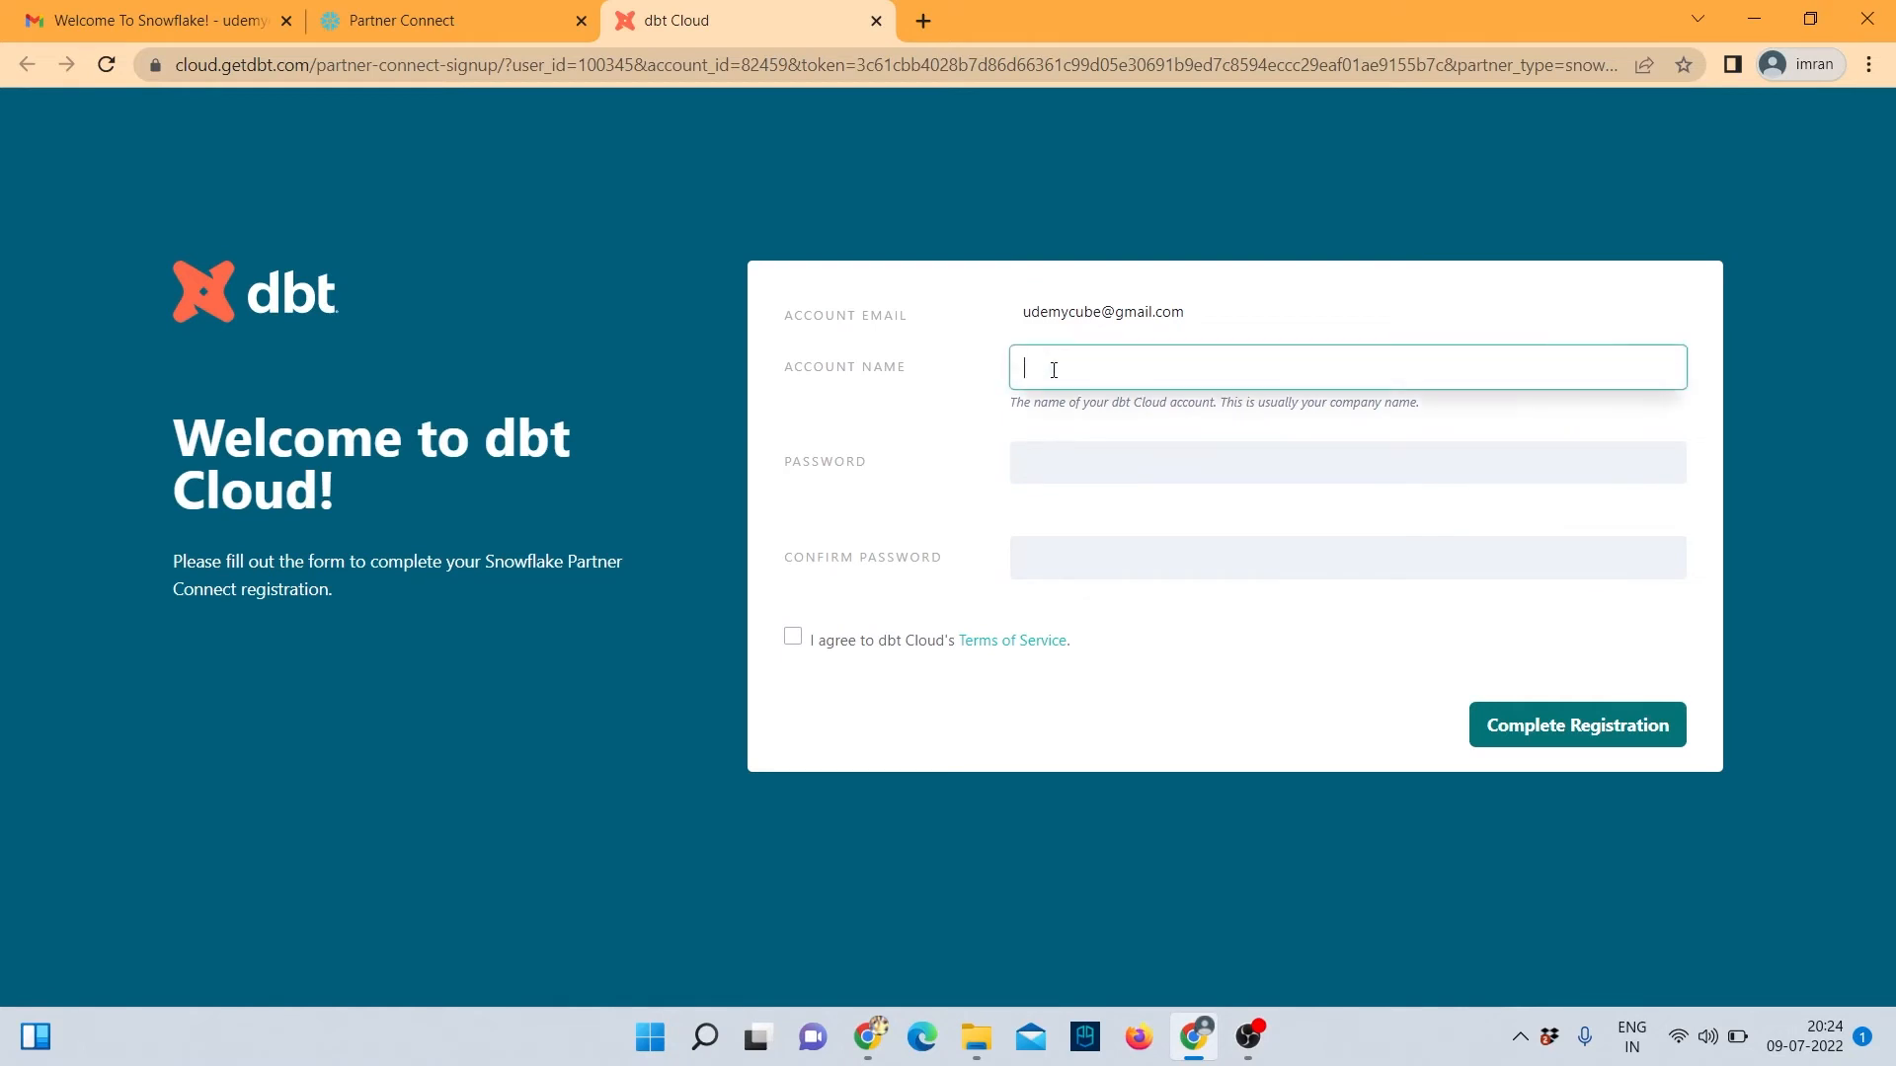
pyautogui.write('UDEM')
pyautogui.press('BackSpace')
pyautogui.press('BackSpace')
pyautogui.press('BackSpace')
pyautogui.press('capslock')
pyautogui.write('udemycube')
pyautogui.click(1070, 462)
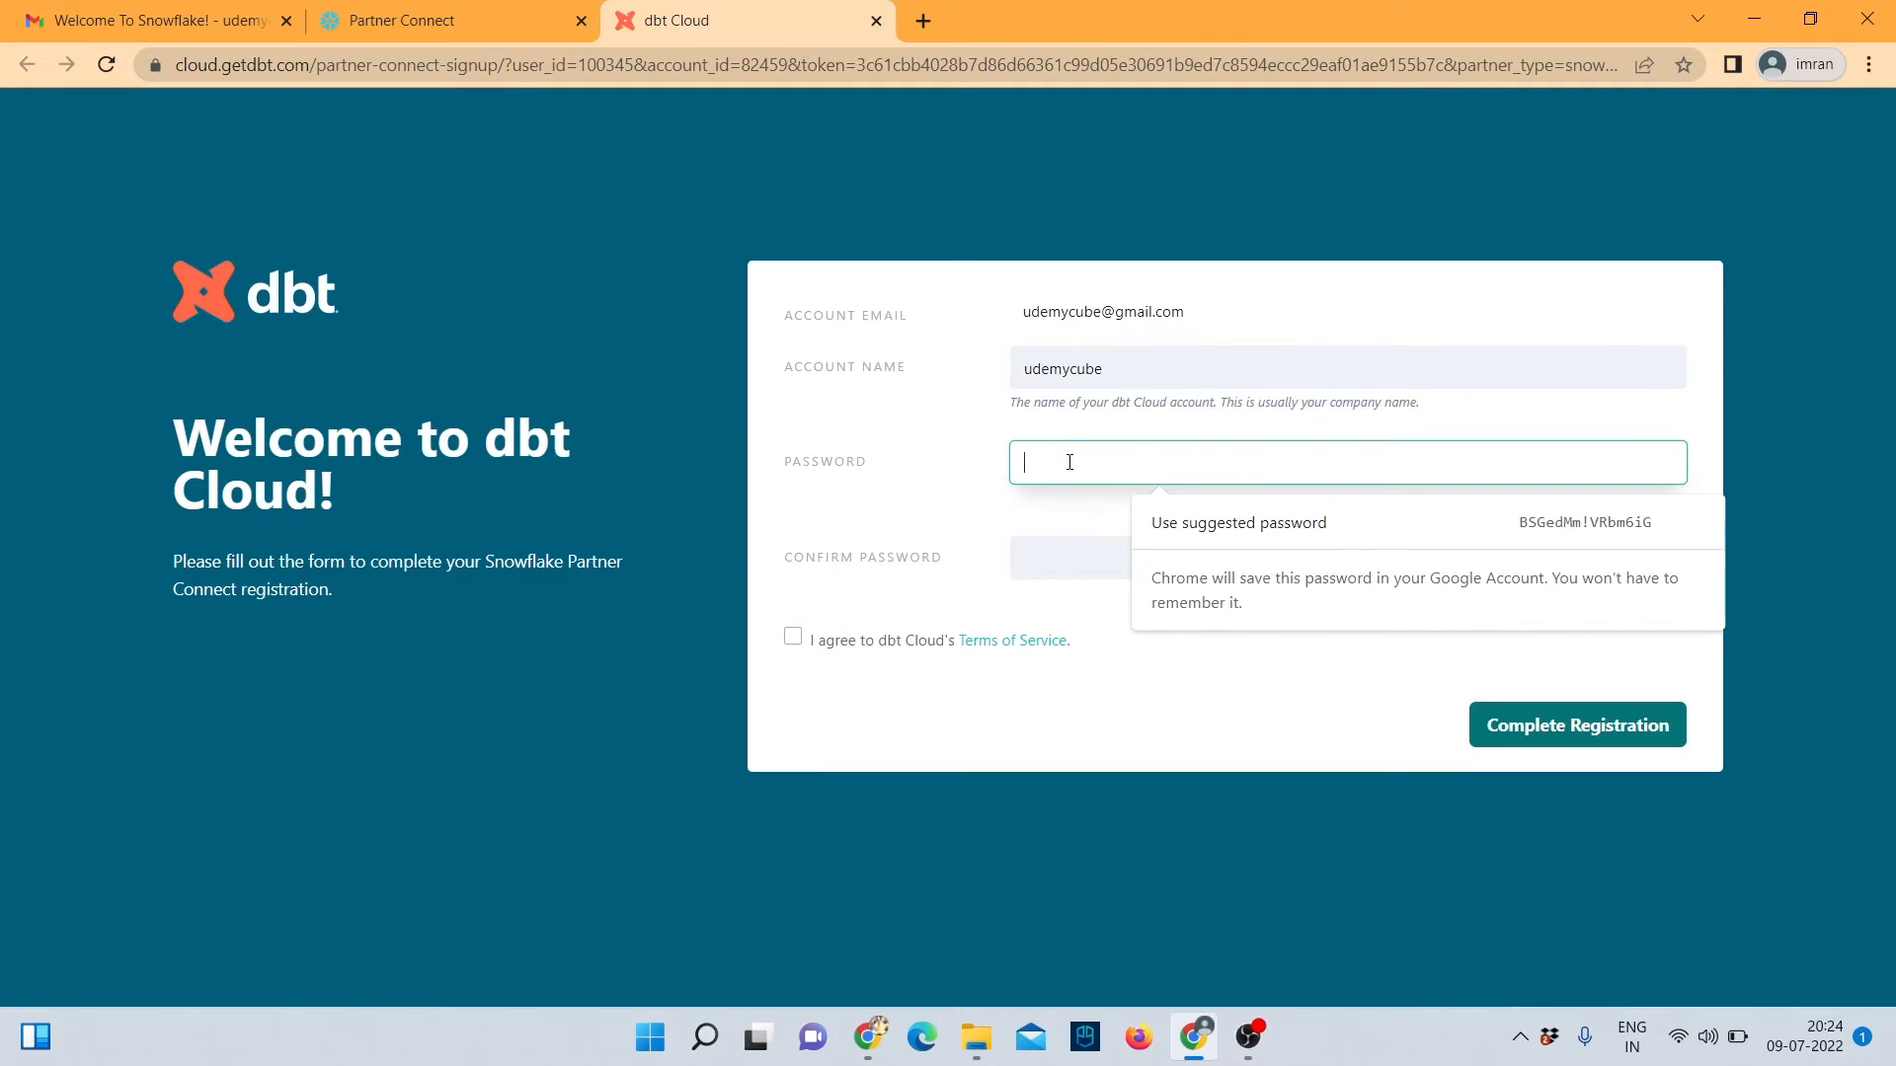
pyautogui.write('********')
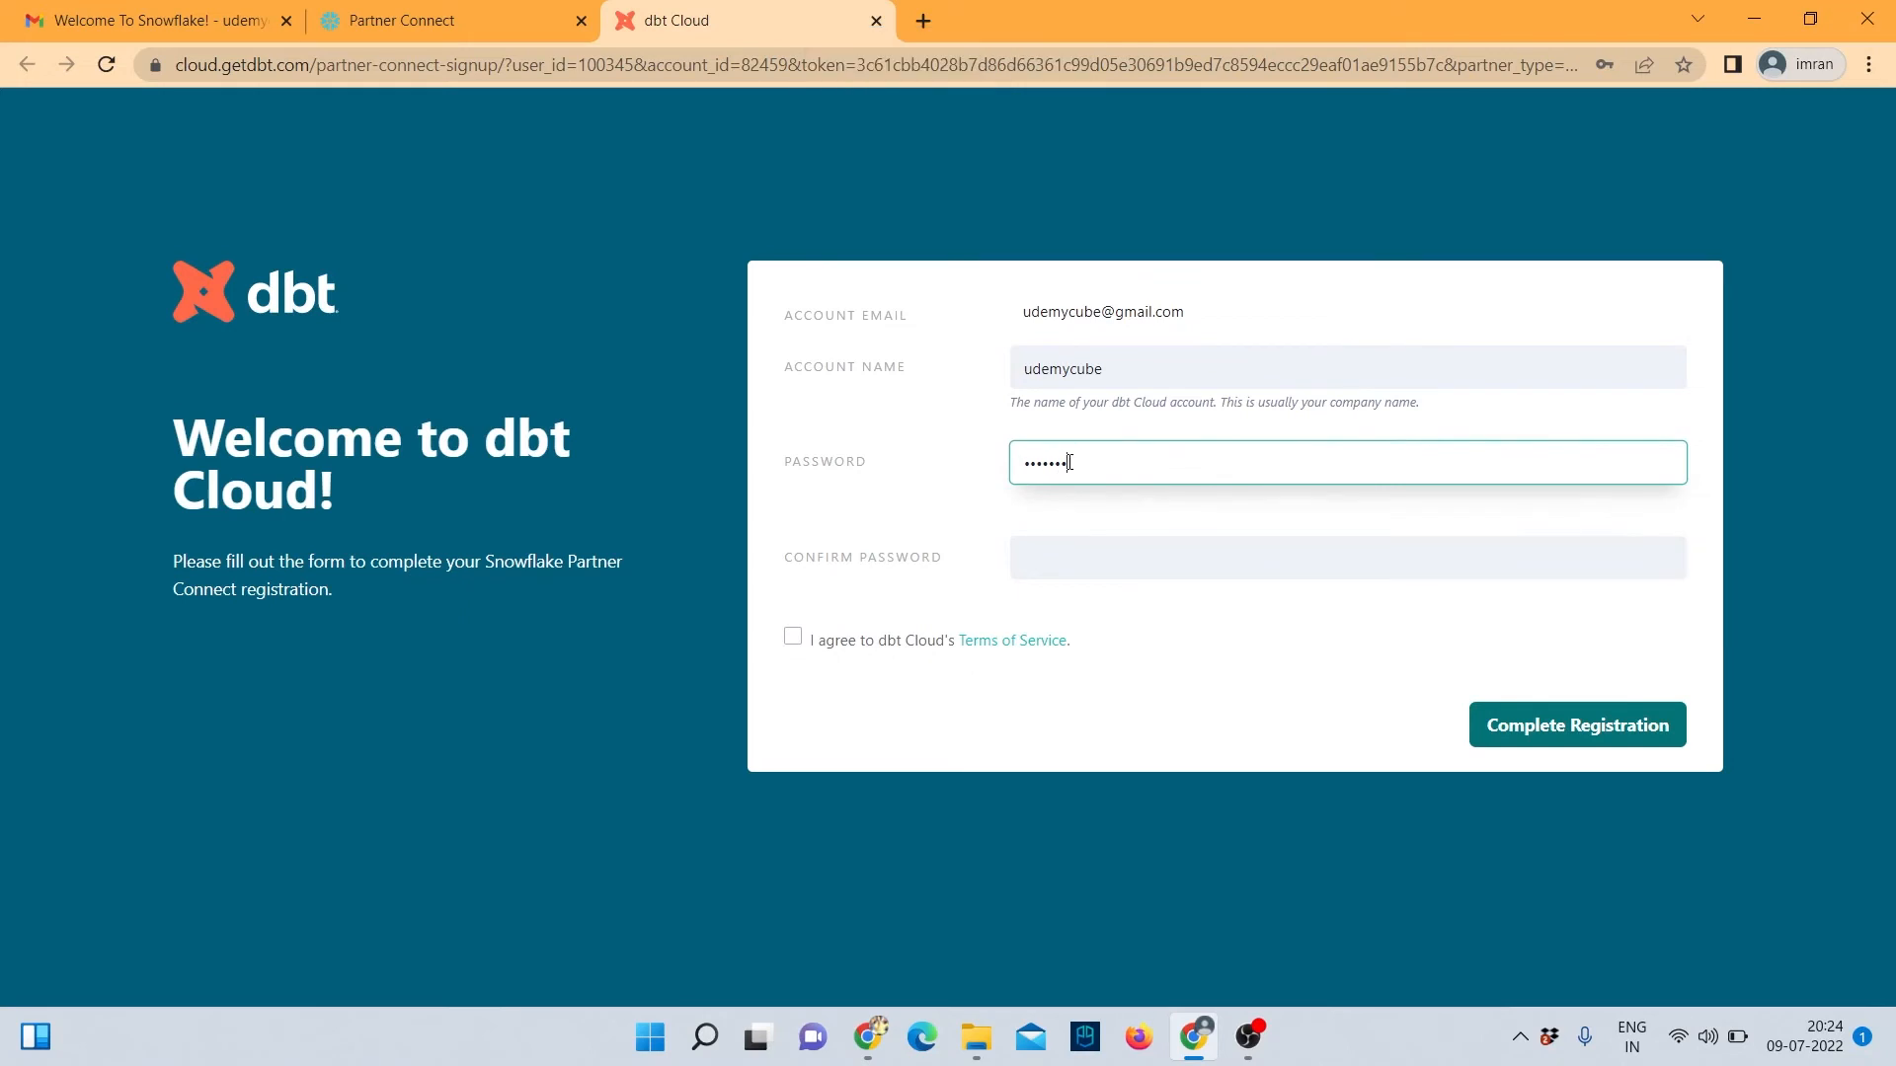
pyautogui.write('*')
# Confirm the password, accept the Terms of Service, and submit the registration.
pyautogui.click(1064, 551)
pyautogui.press('capslock')
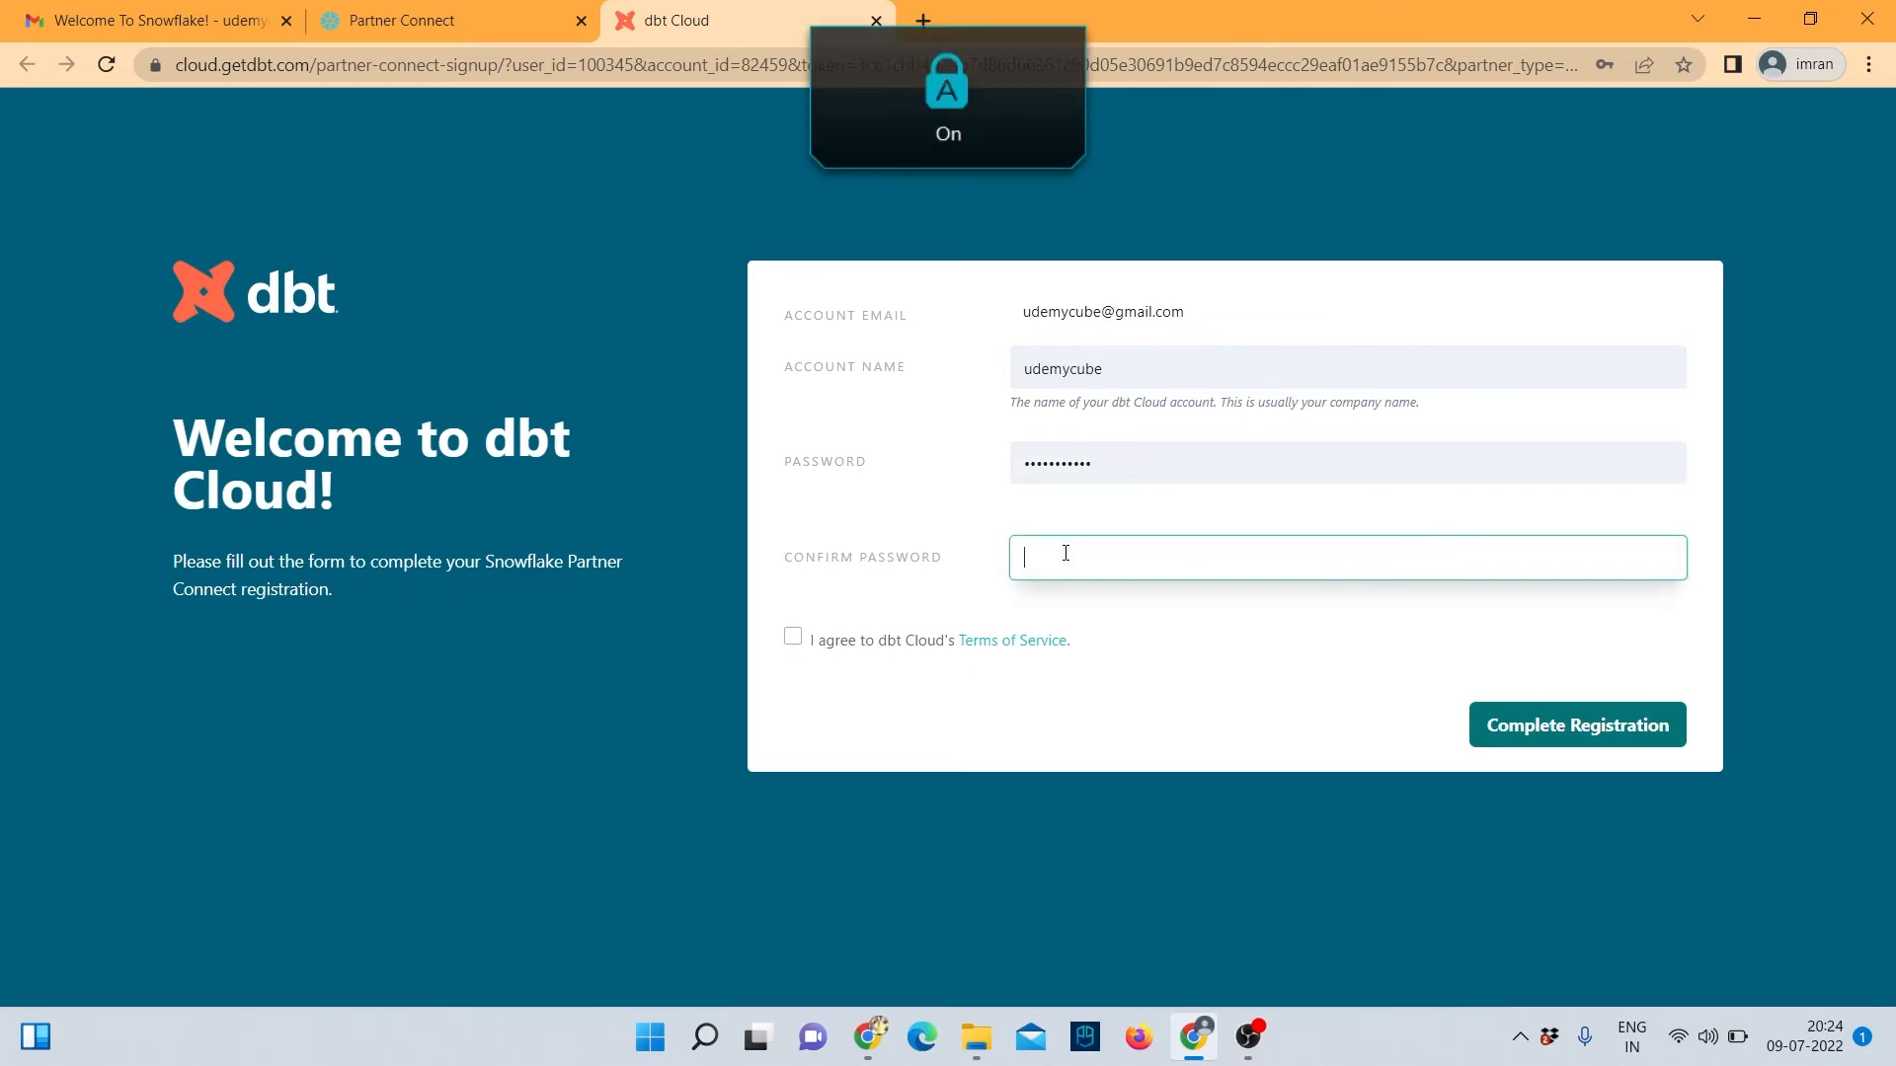
pyautogui.write('***')
pyautogui.press('capslock')
pyautogui.write('********')
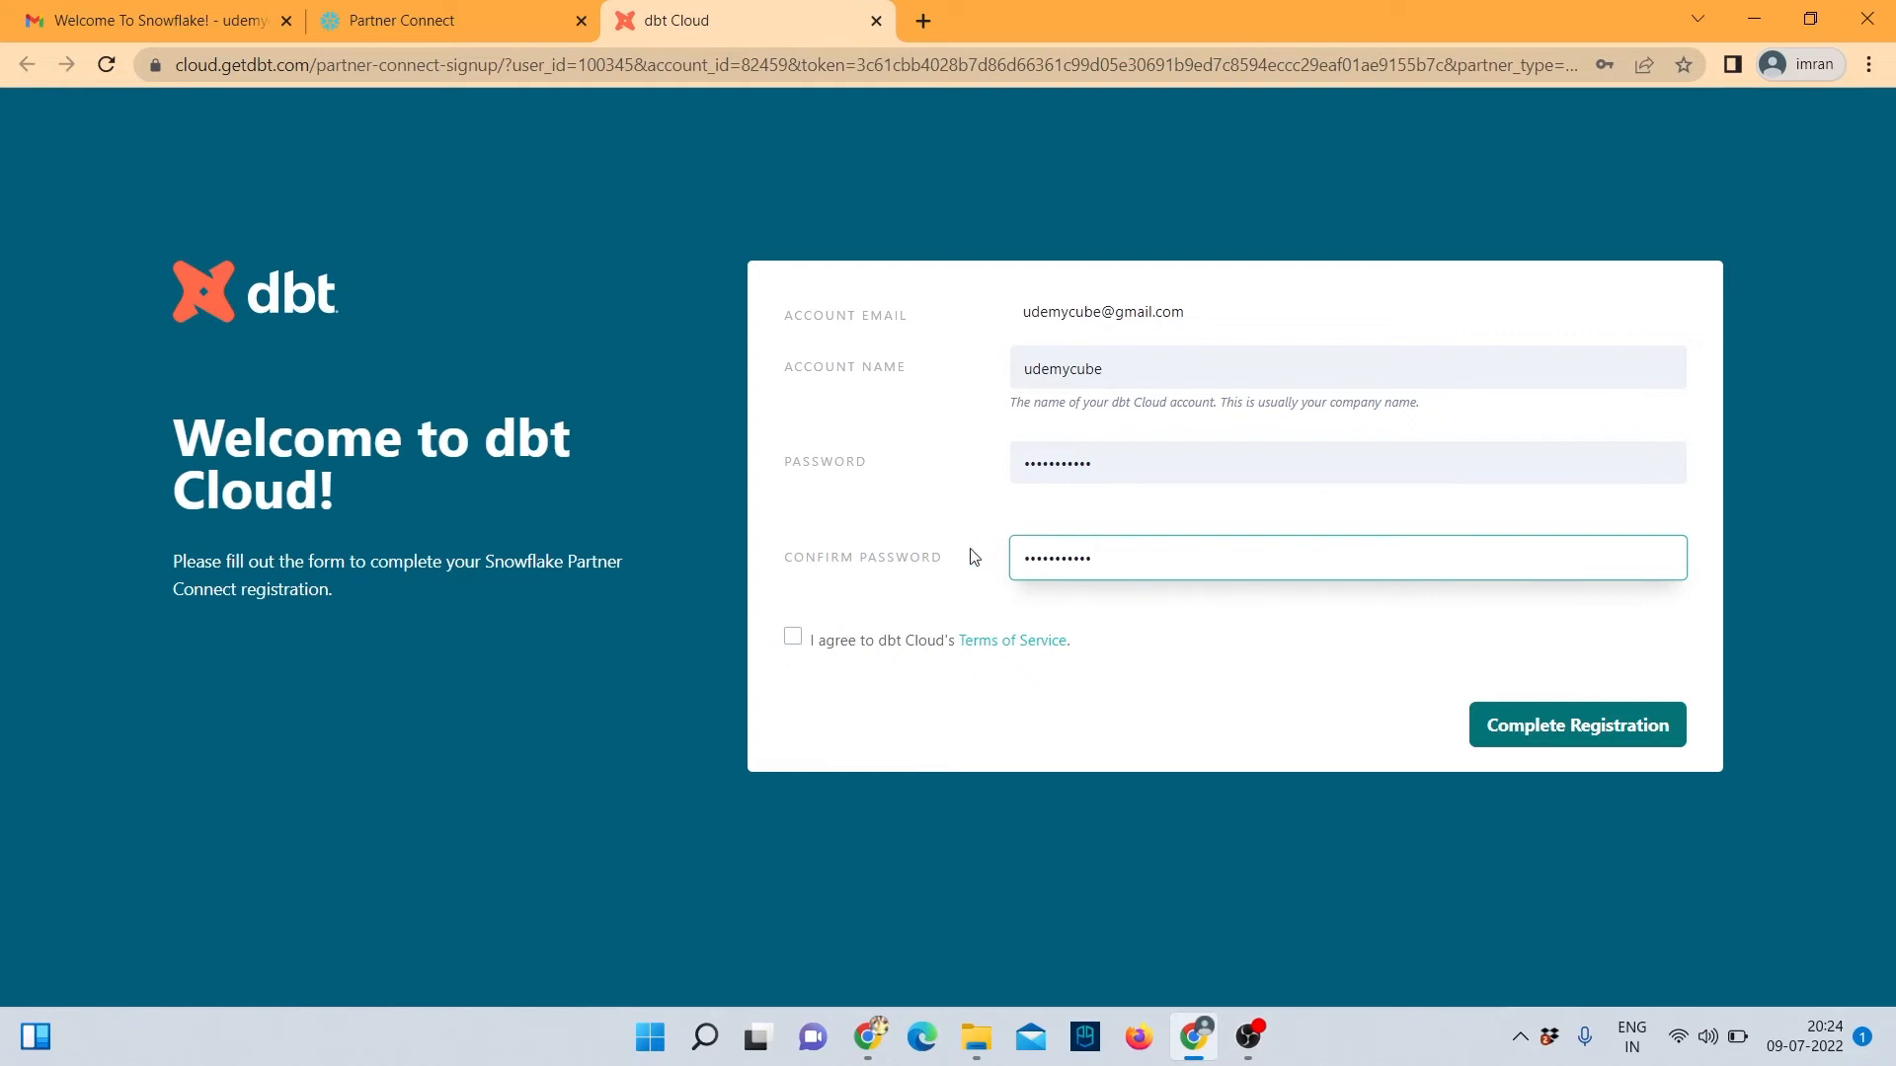
pyautogui.click(793, 638)
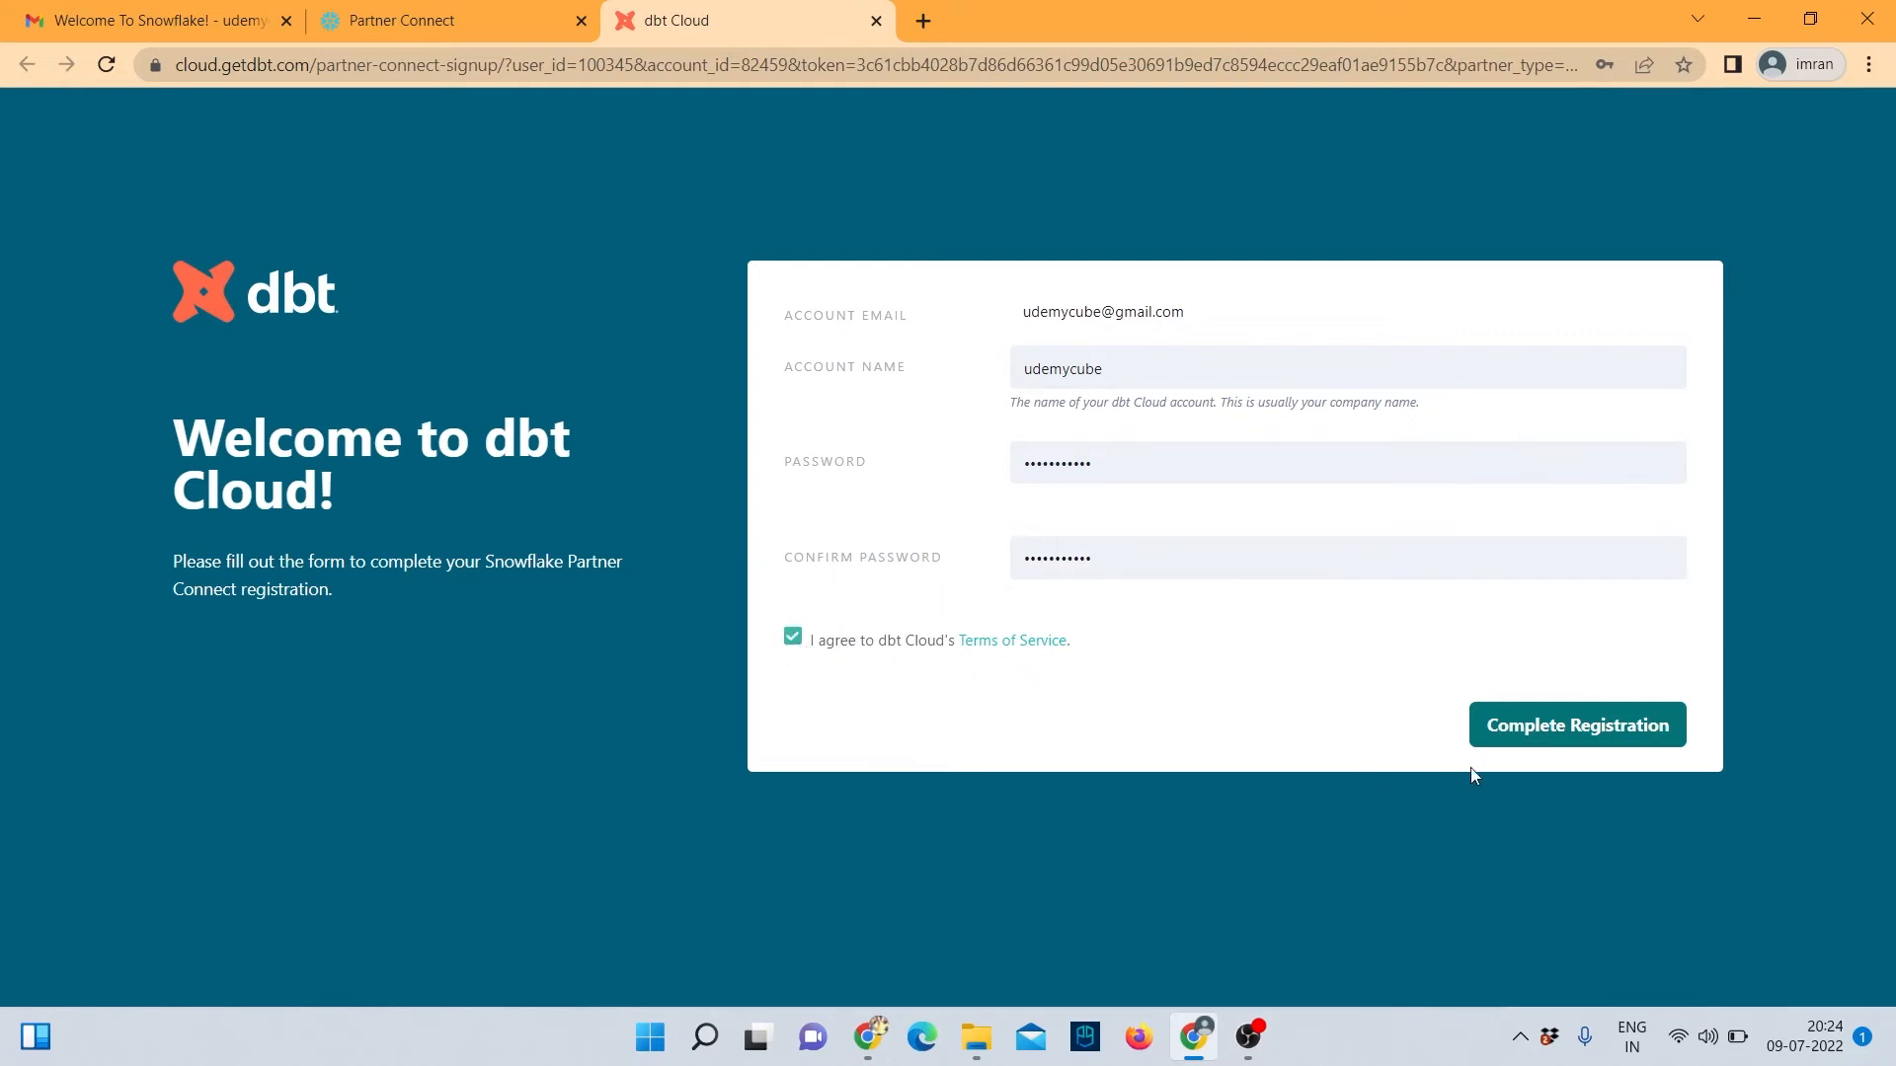
pyautogui.click(1543, 739)
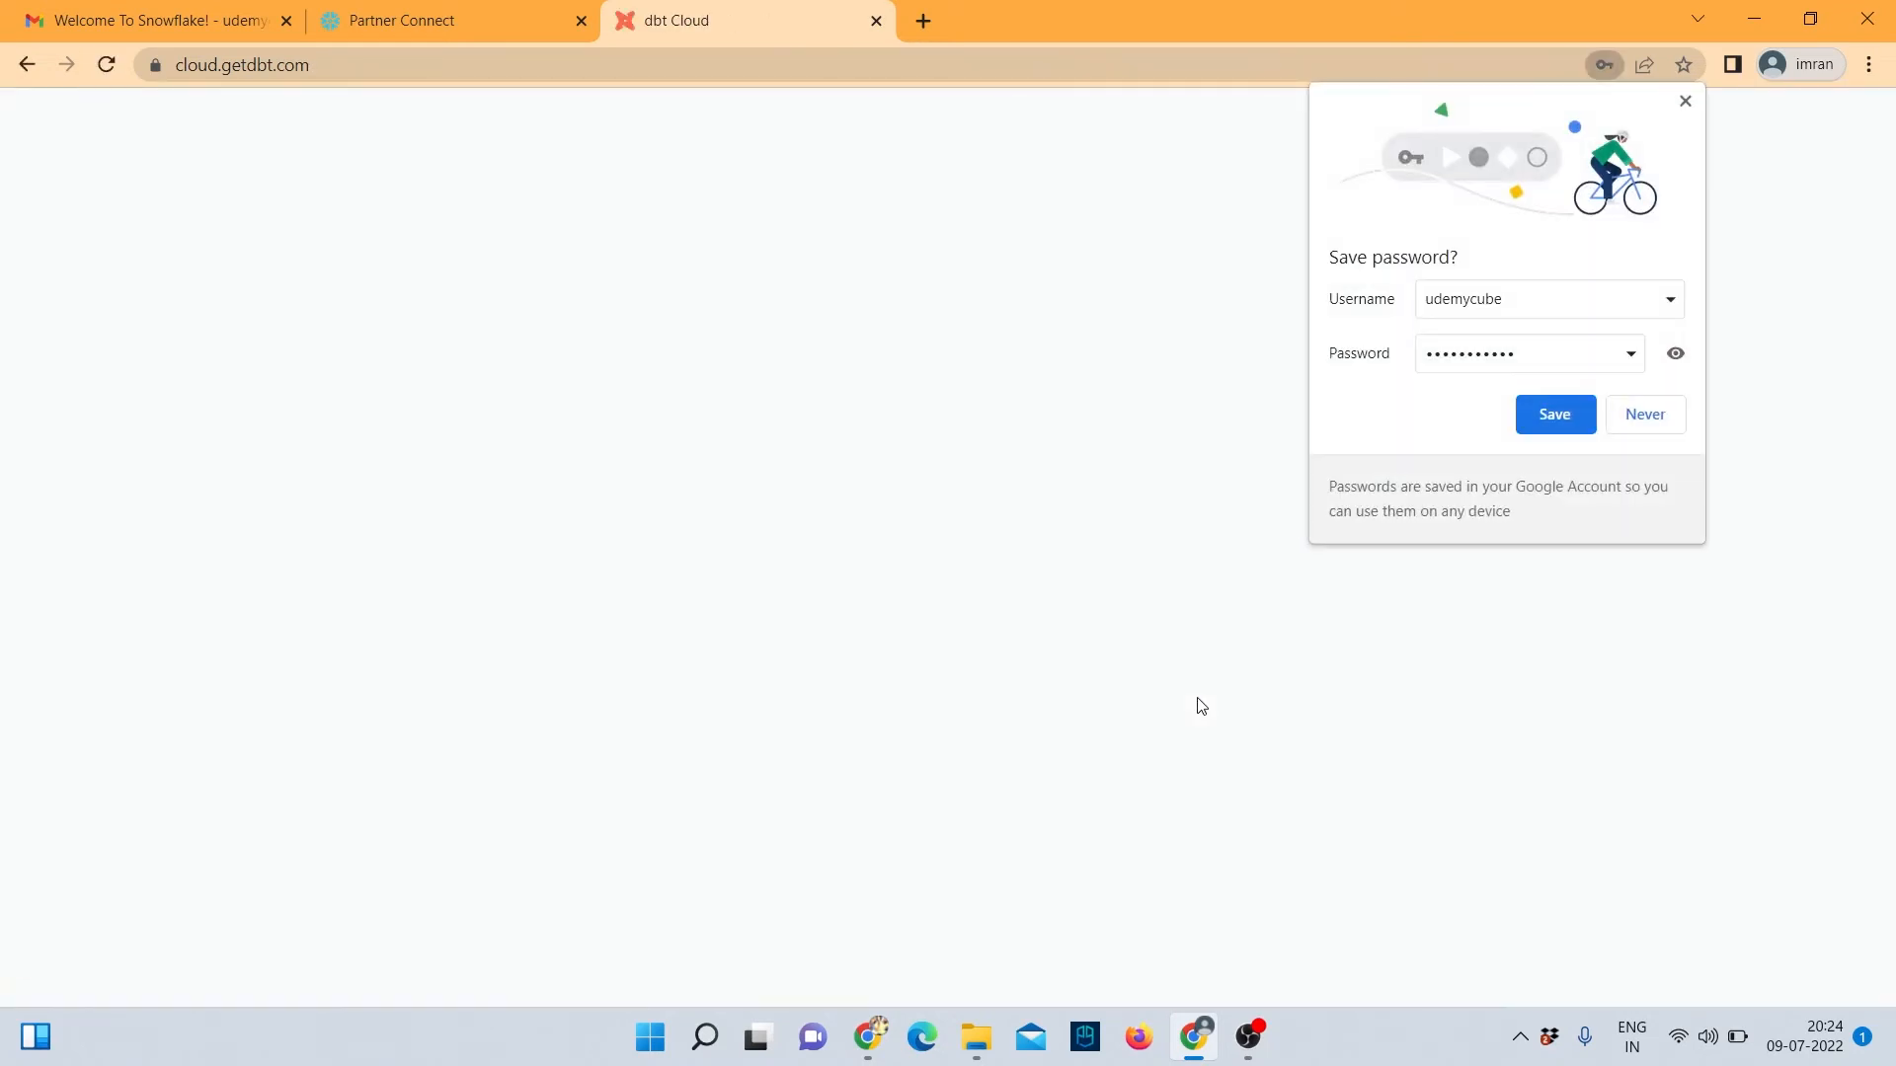
# Save the password in Chrome and go to dbt Cloud's Account Settings.
pyautogui.click(1523, 415)
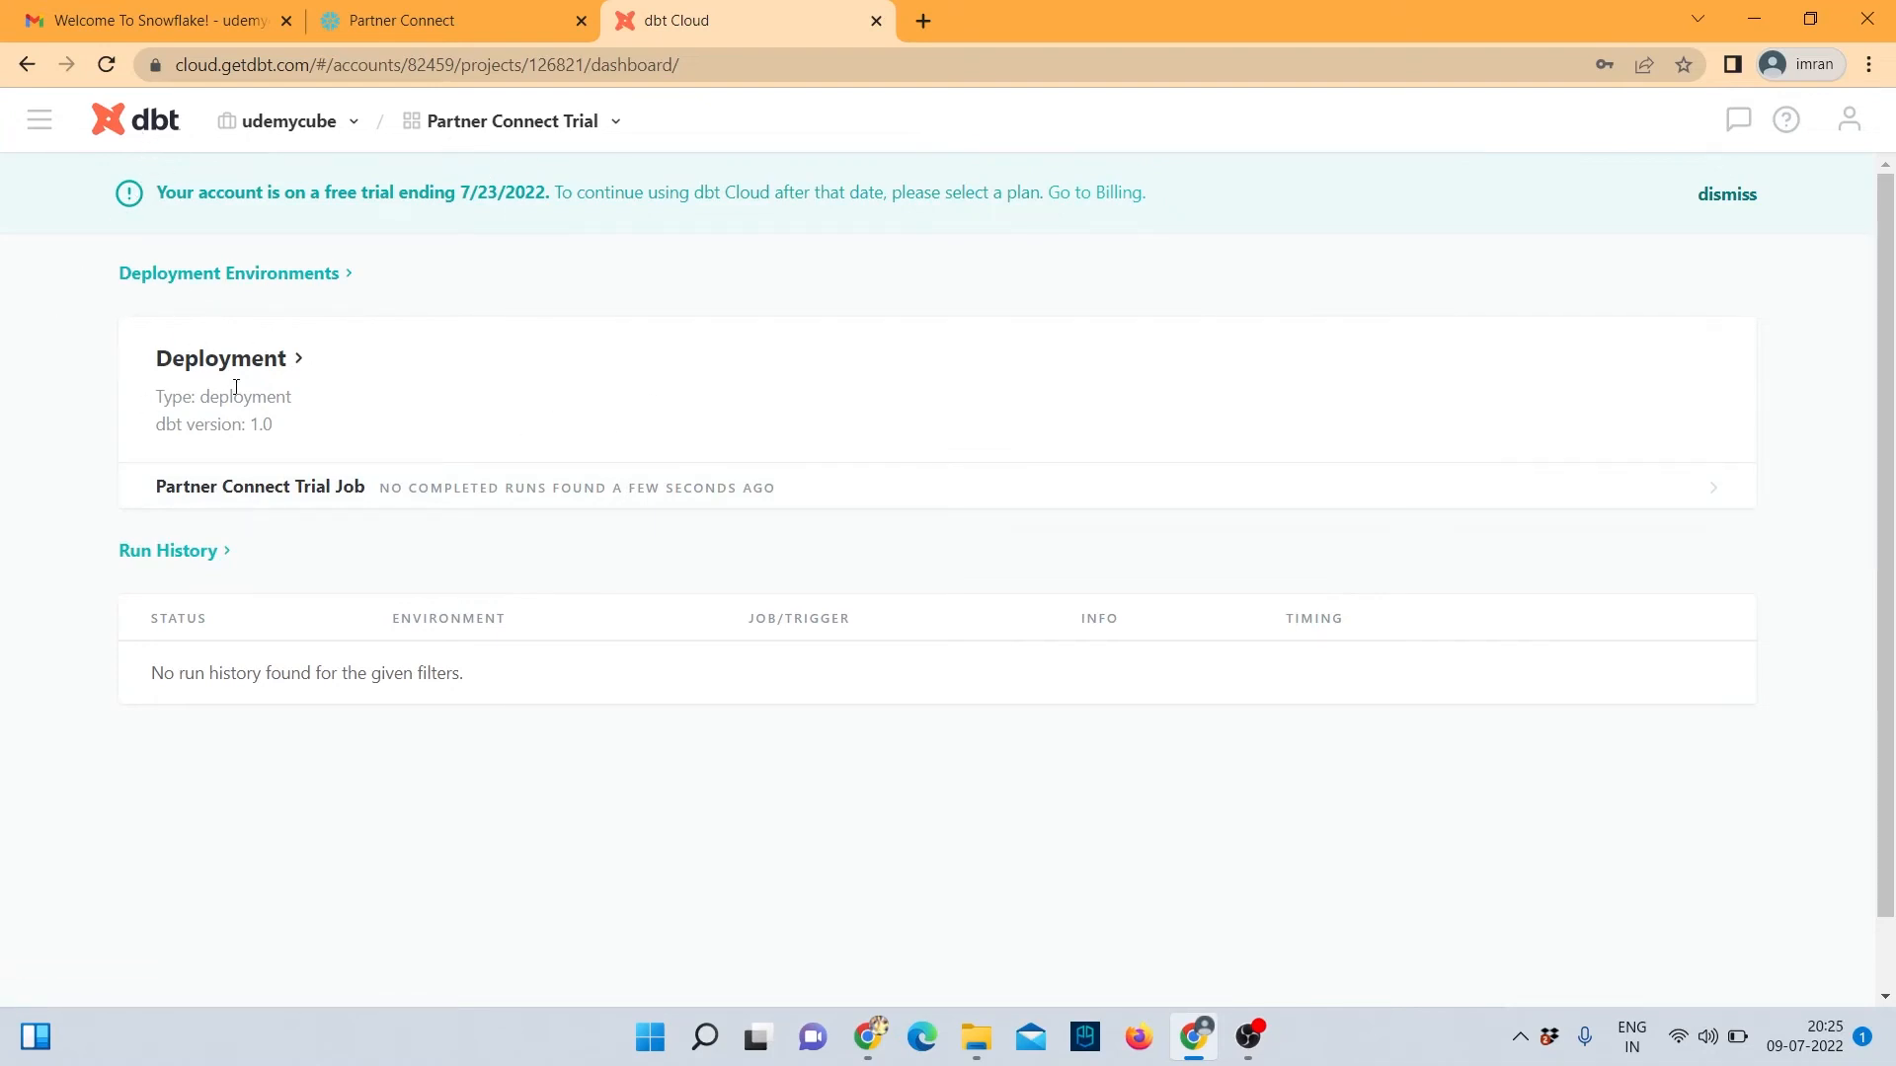
pyautogui.click(39, 133)
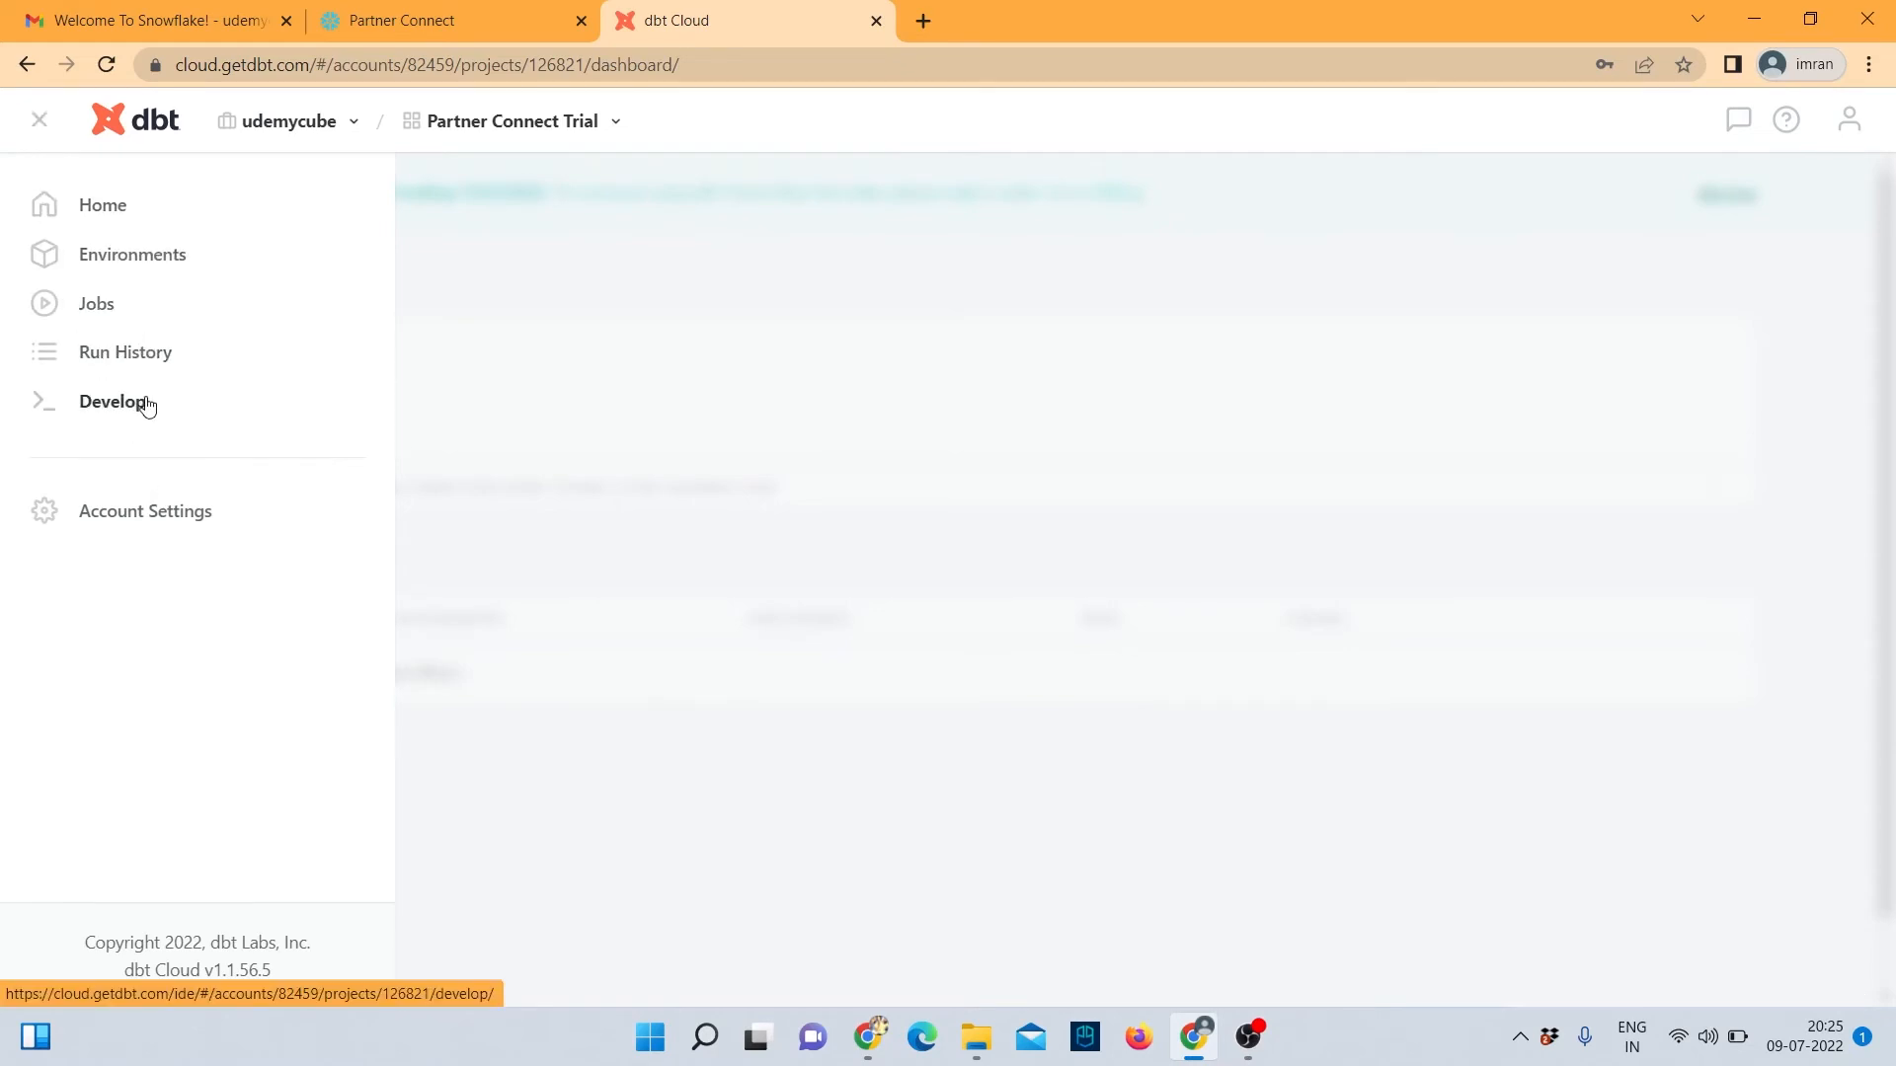
pyautogui.click(153, 520)
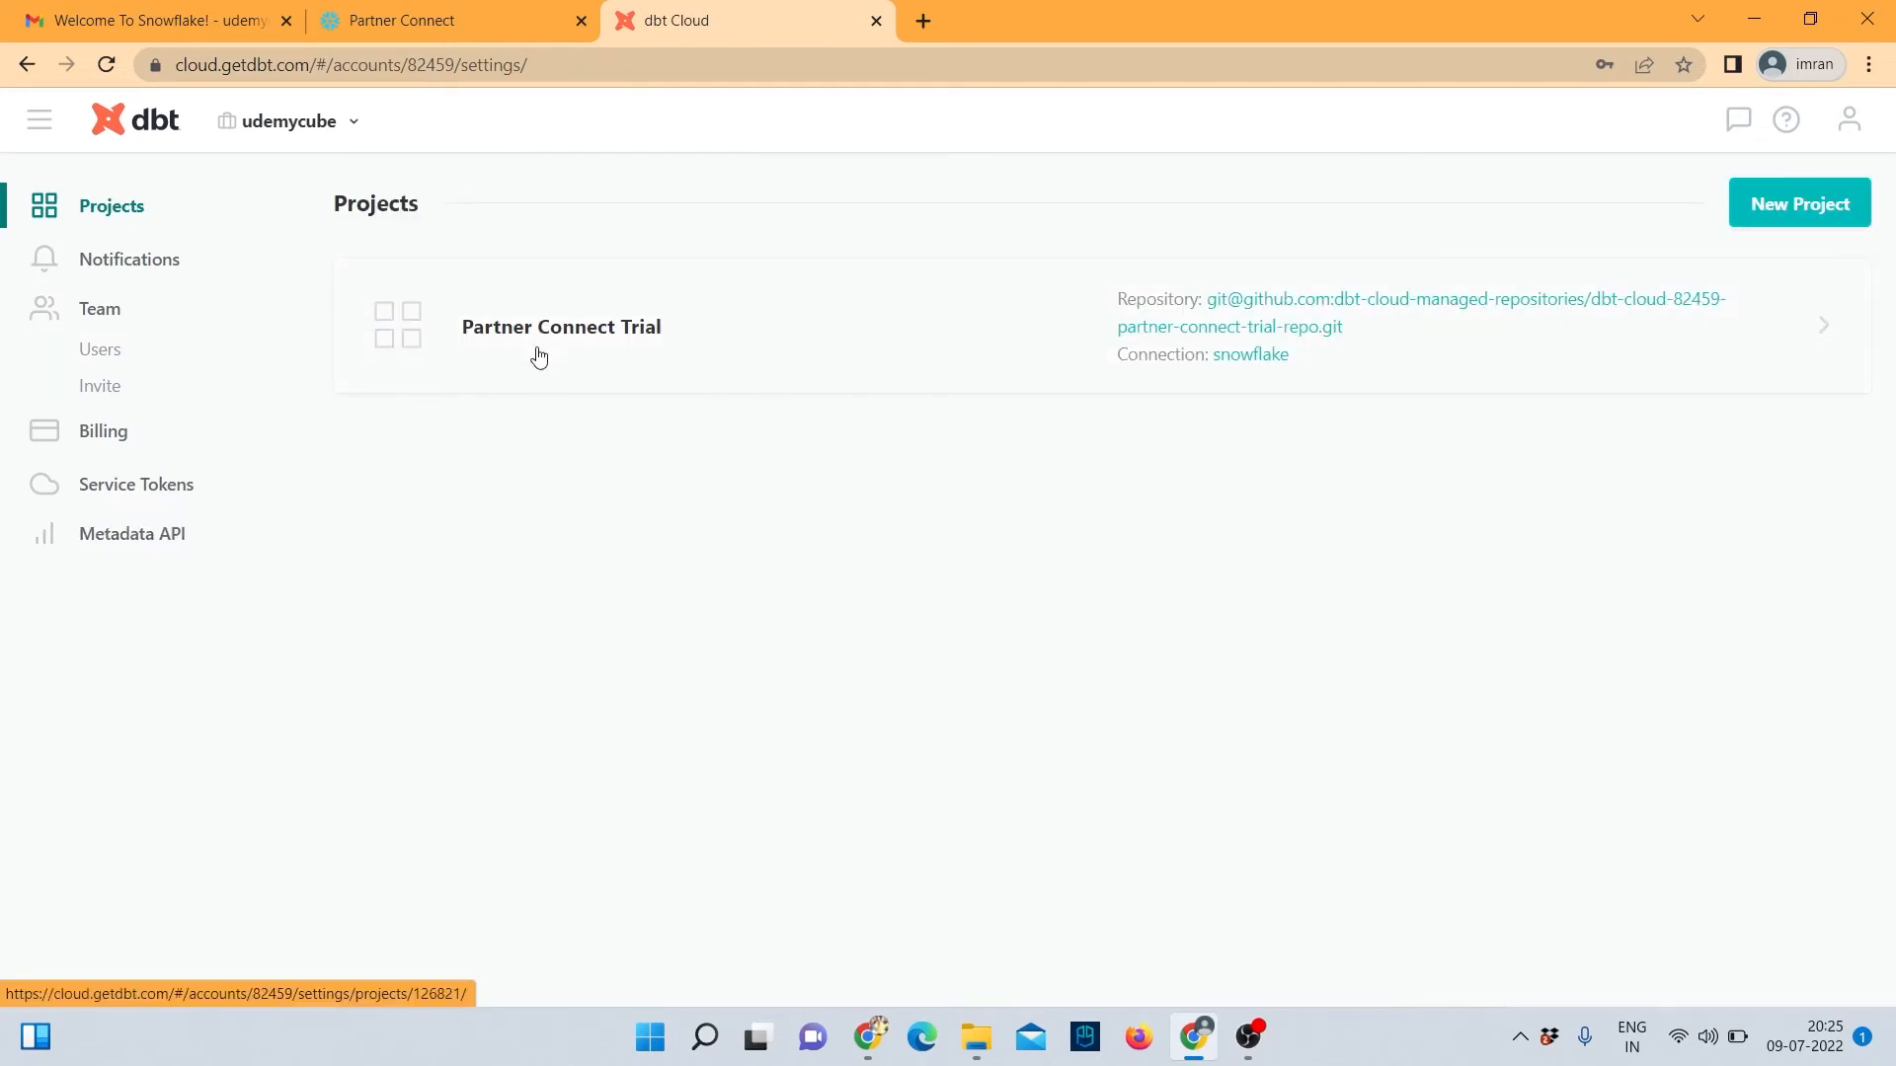
# Open the Partner Connect Trial project's snowflake connection for editing.
pyautogui.click(593, 339)
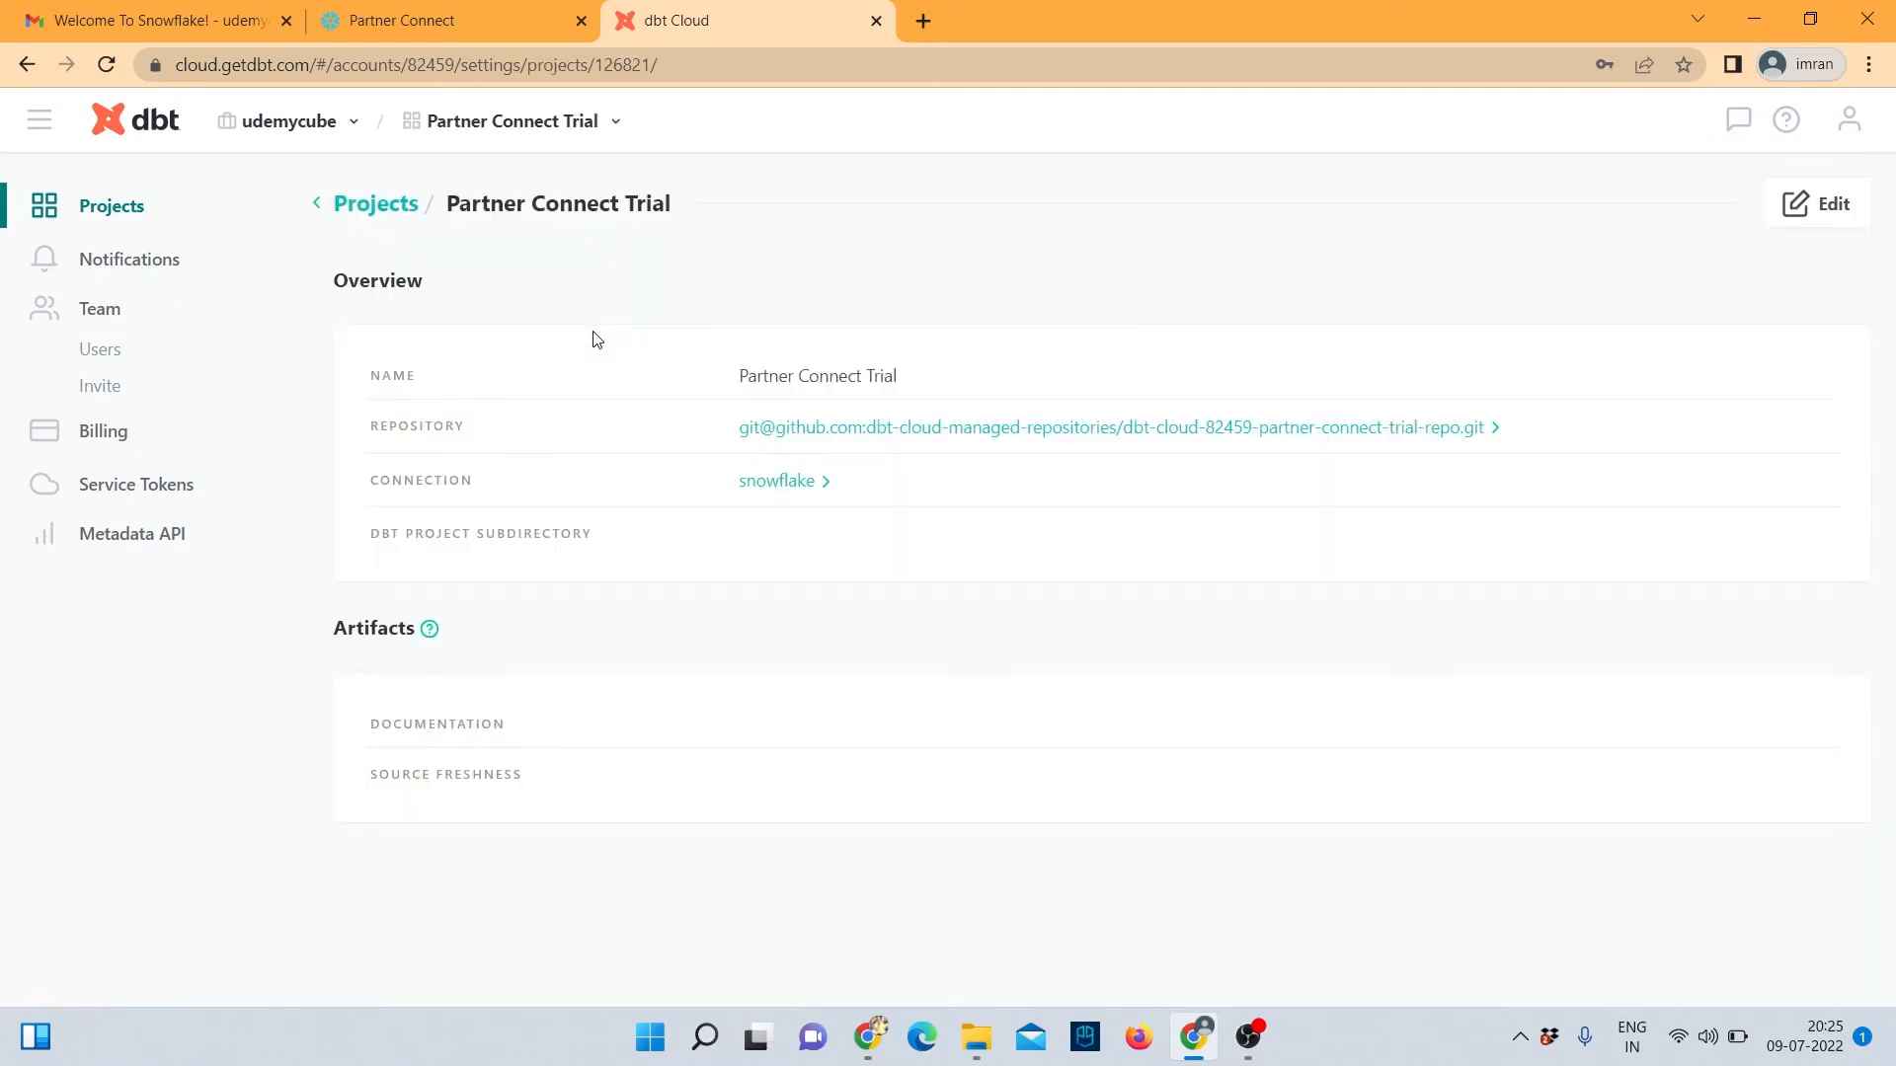
pyautogui.click(788, 487)
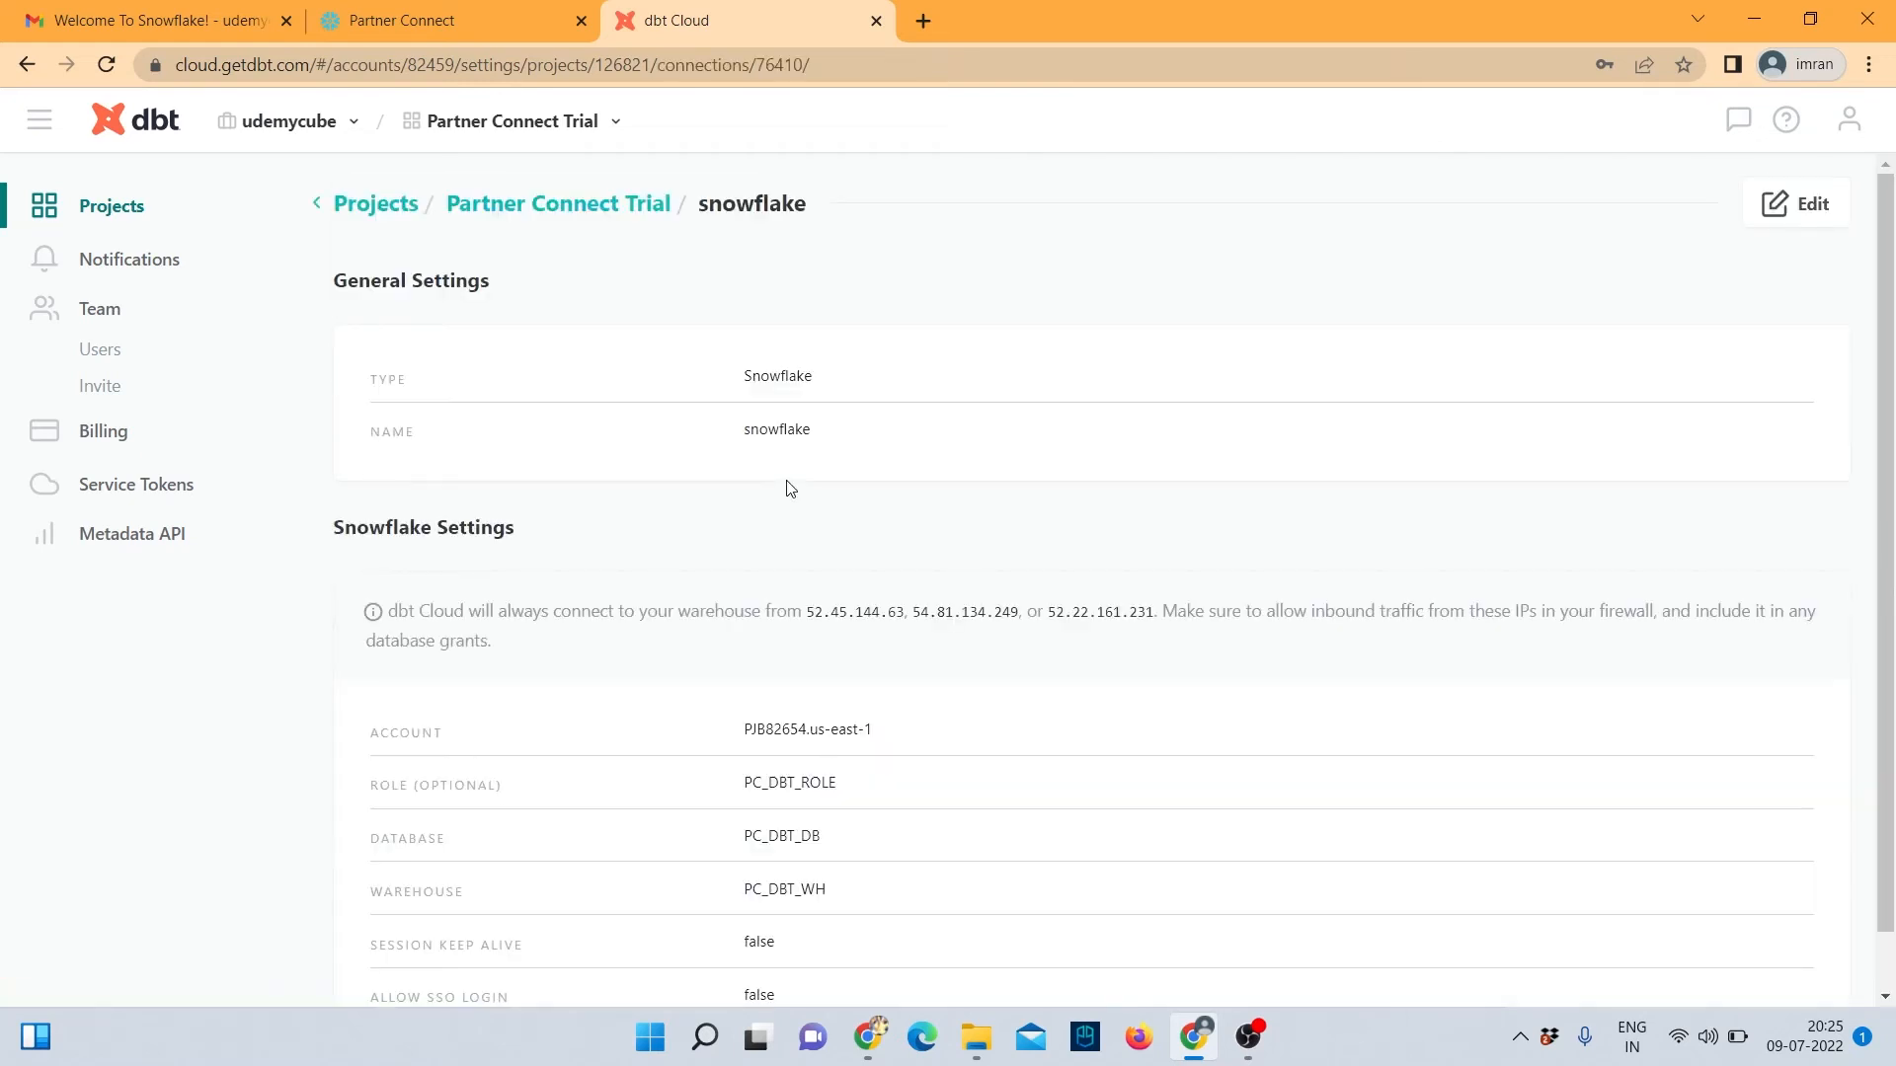
pyautogui.scroll(-1, 965, 676)
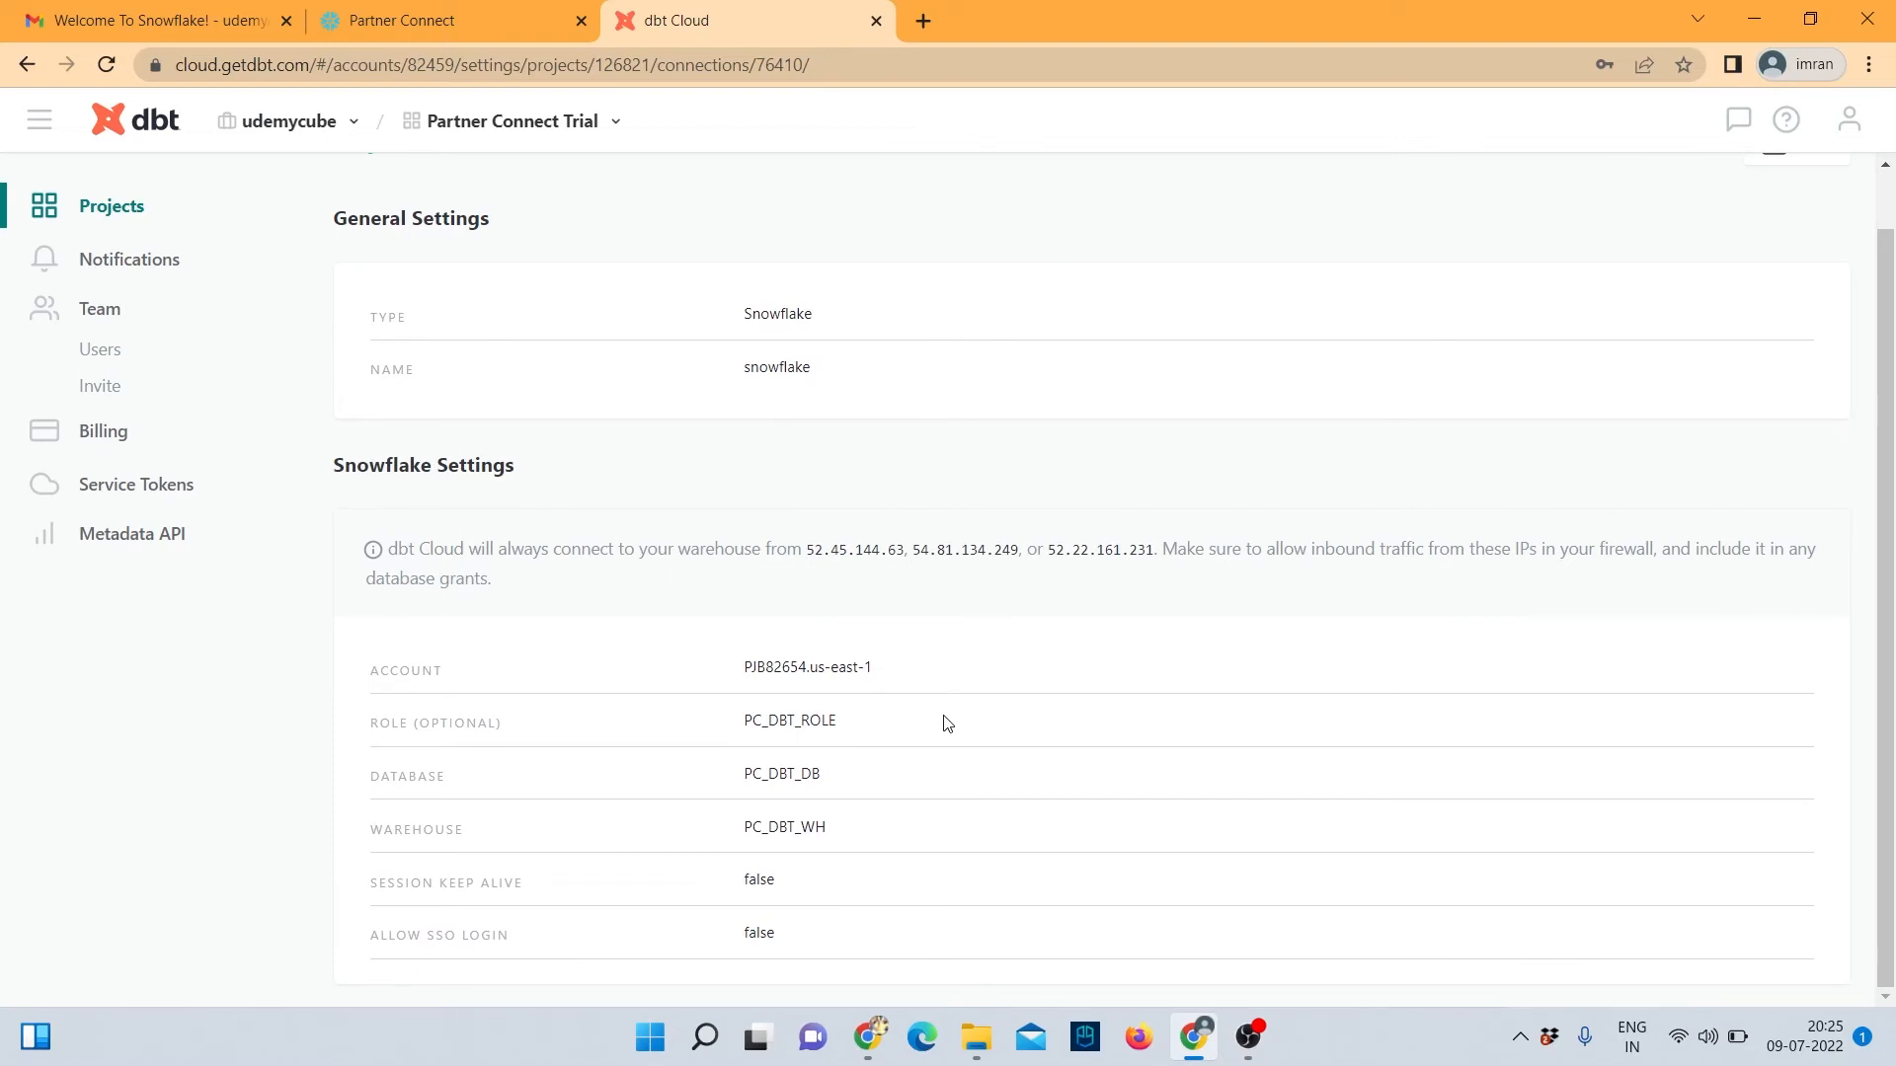
pyautogui.scroll(1, 928, 769)
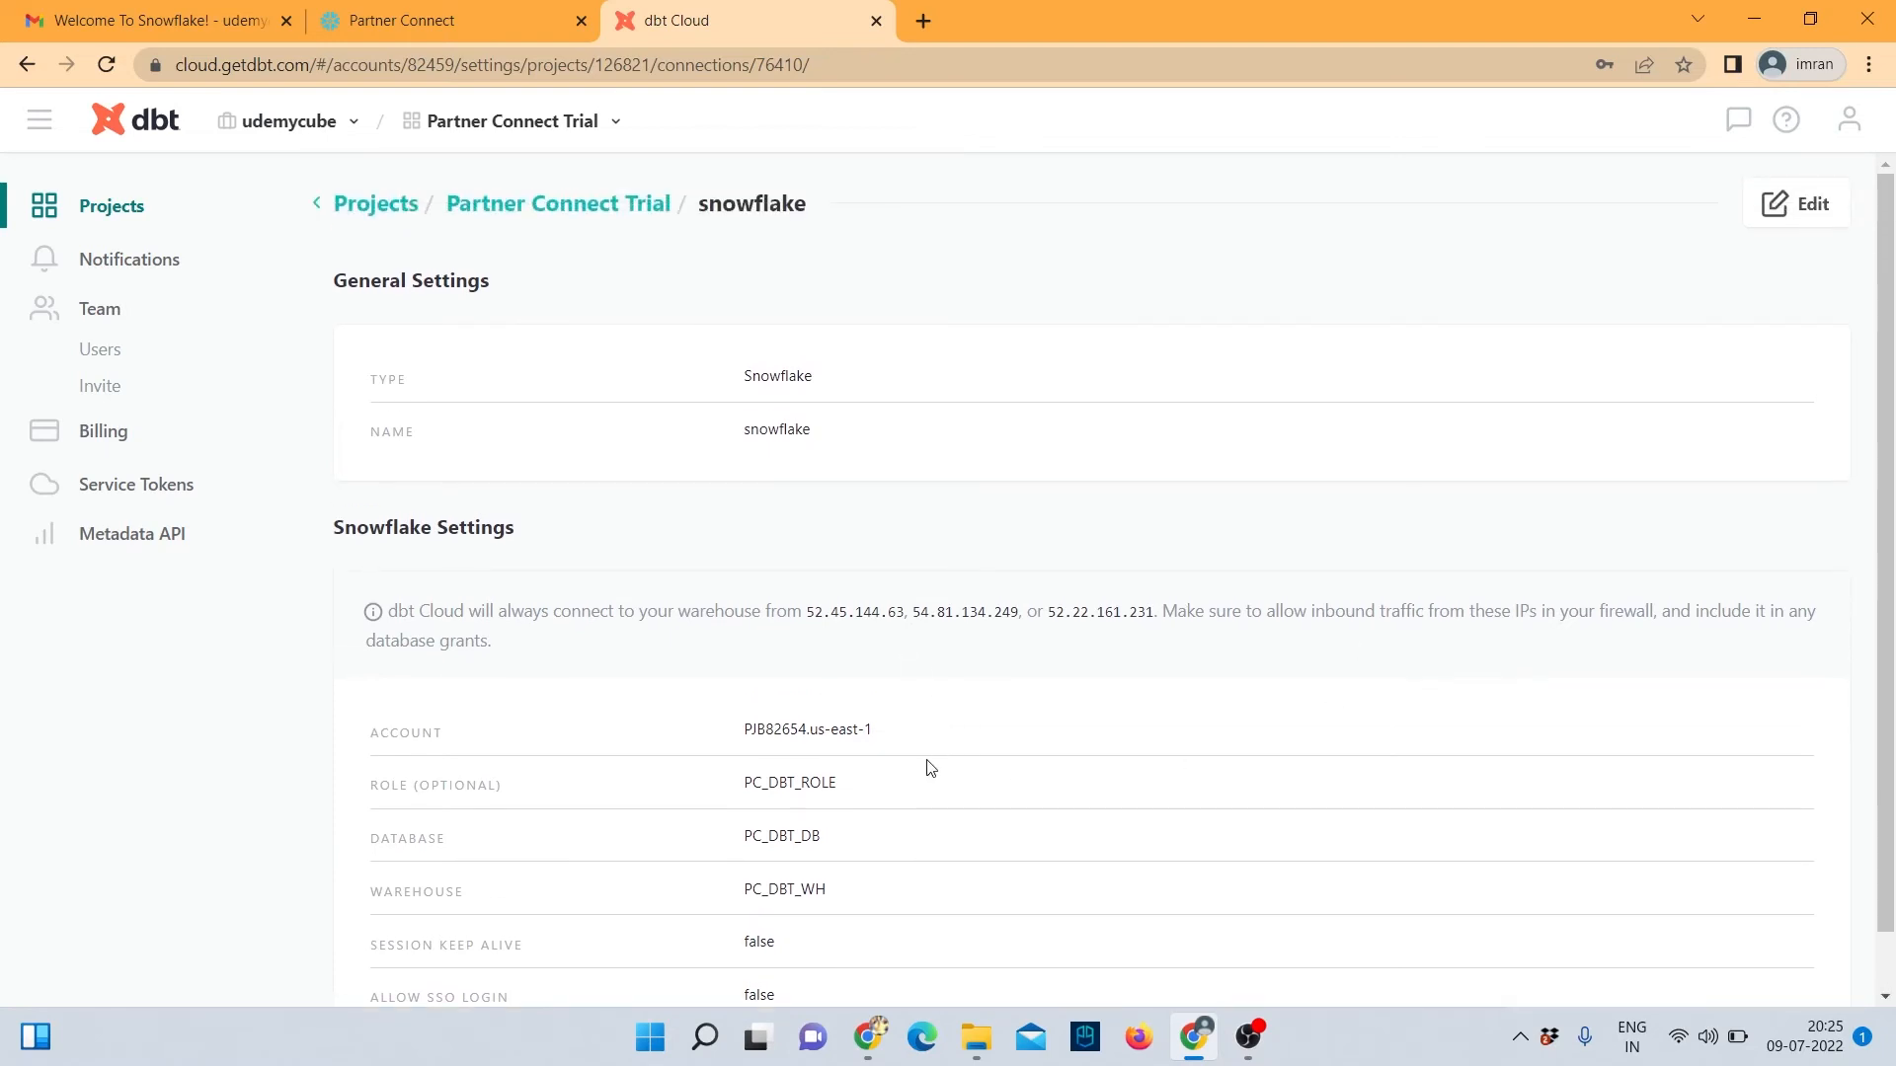
pyautogui.click(1774, 219)
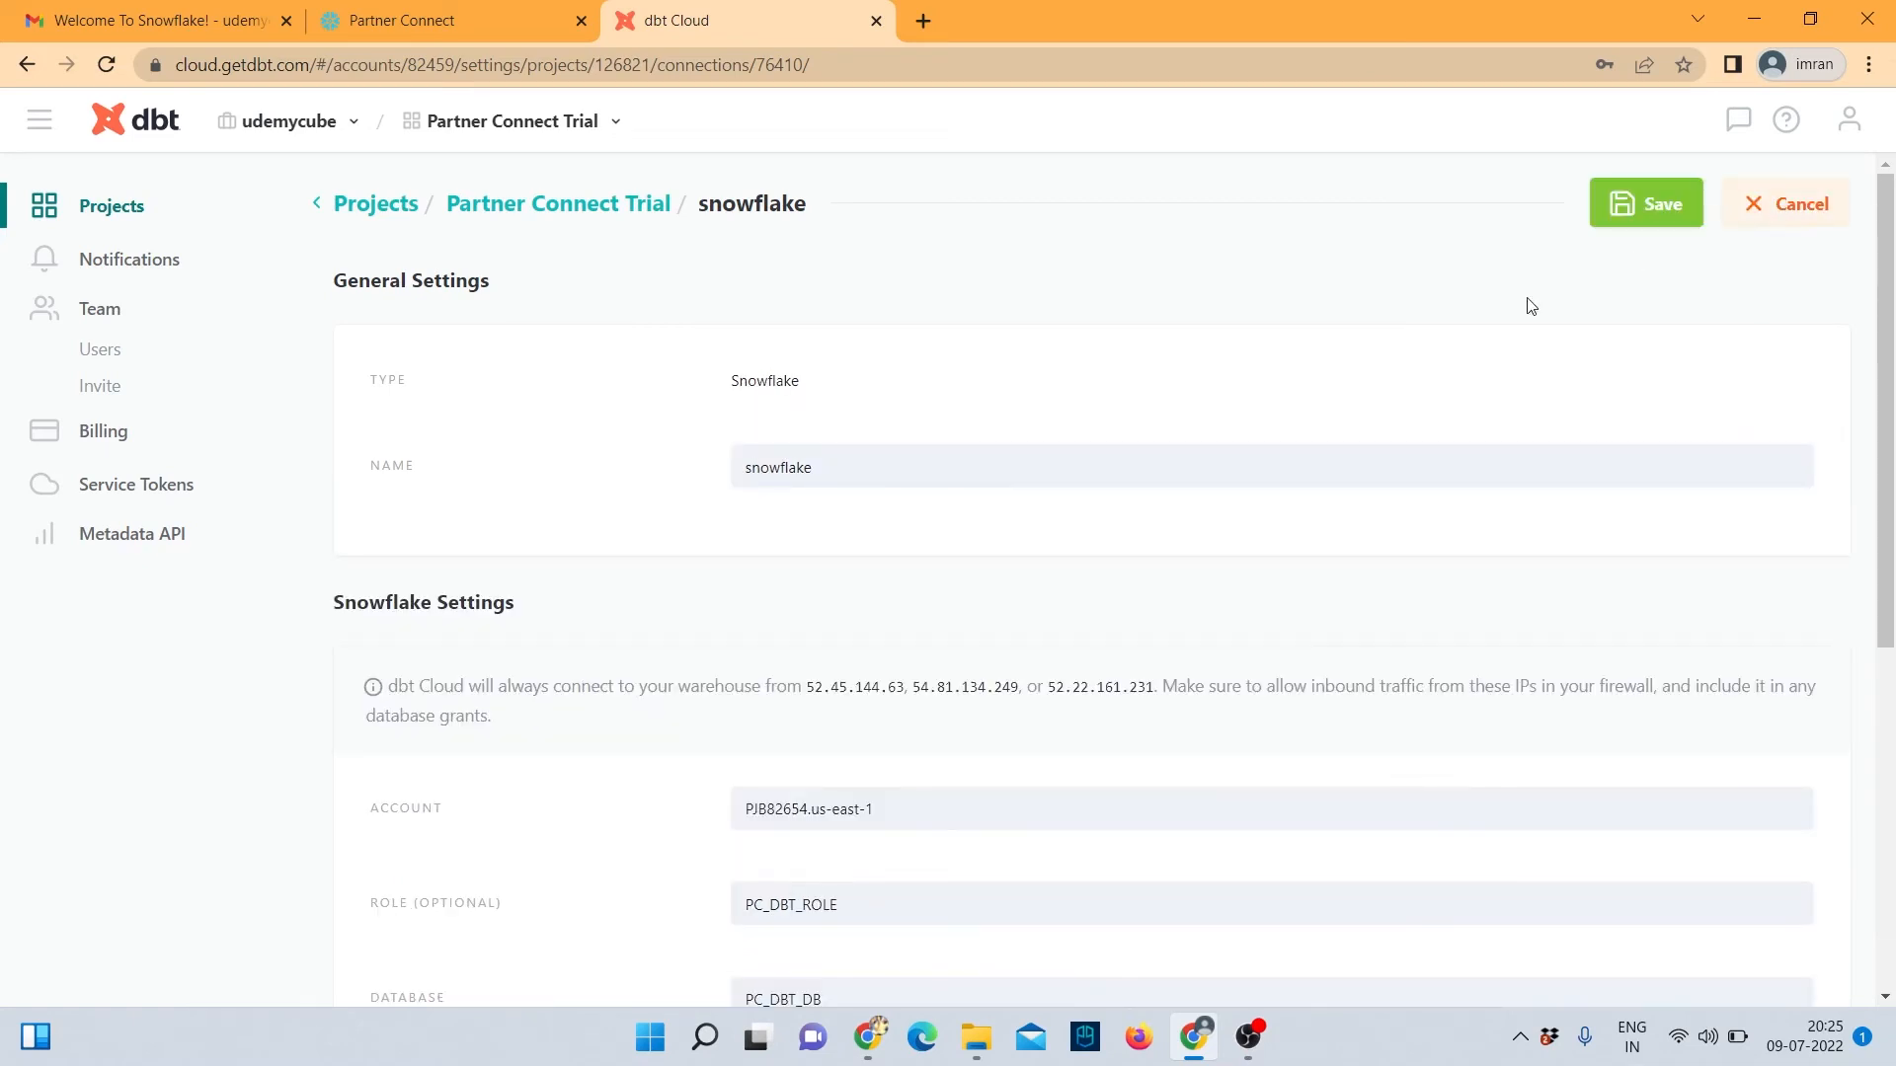
pyautogui.scroll(-6, 988, 665)
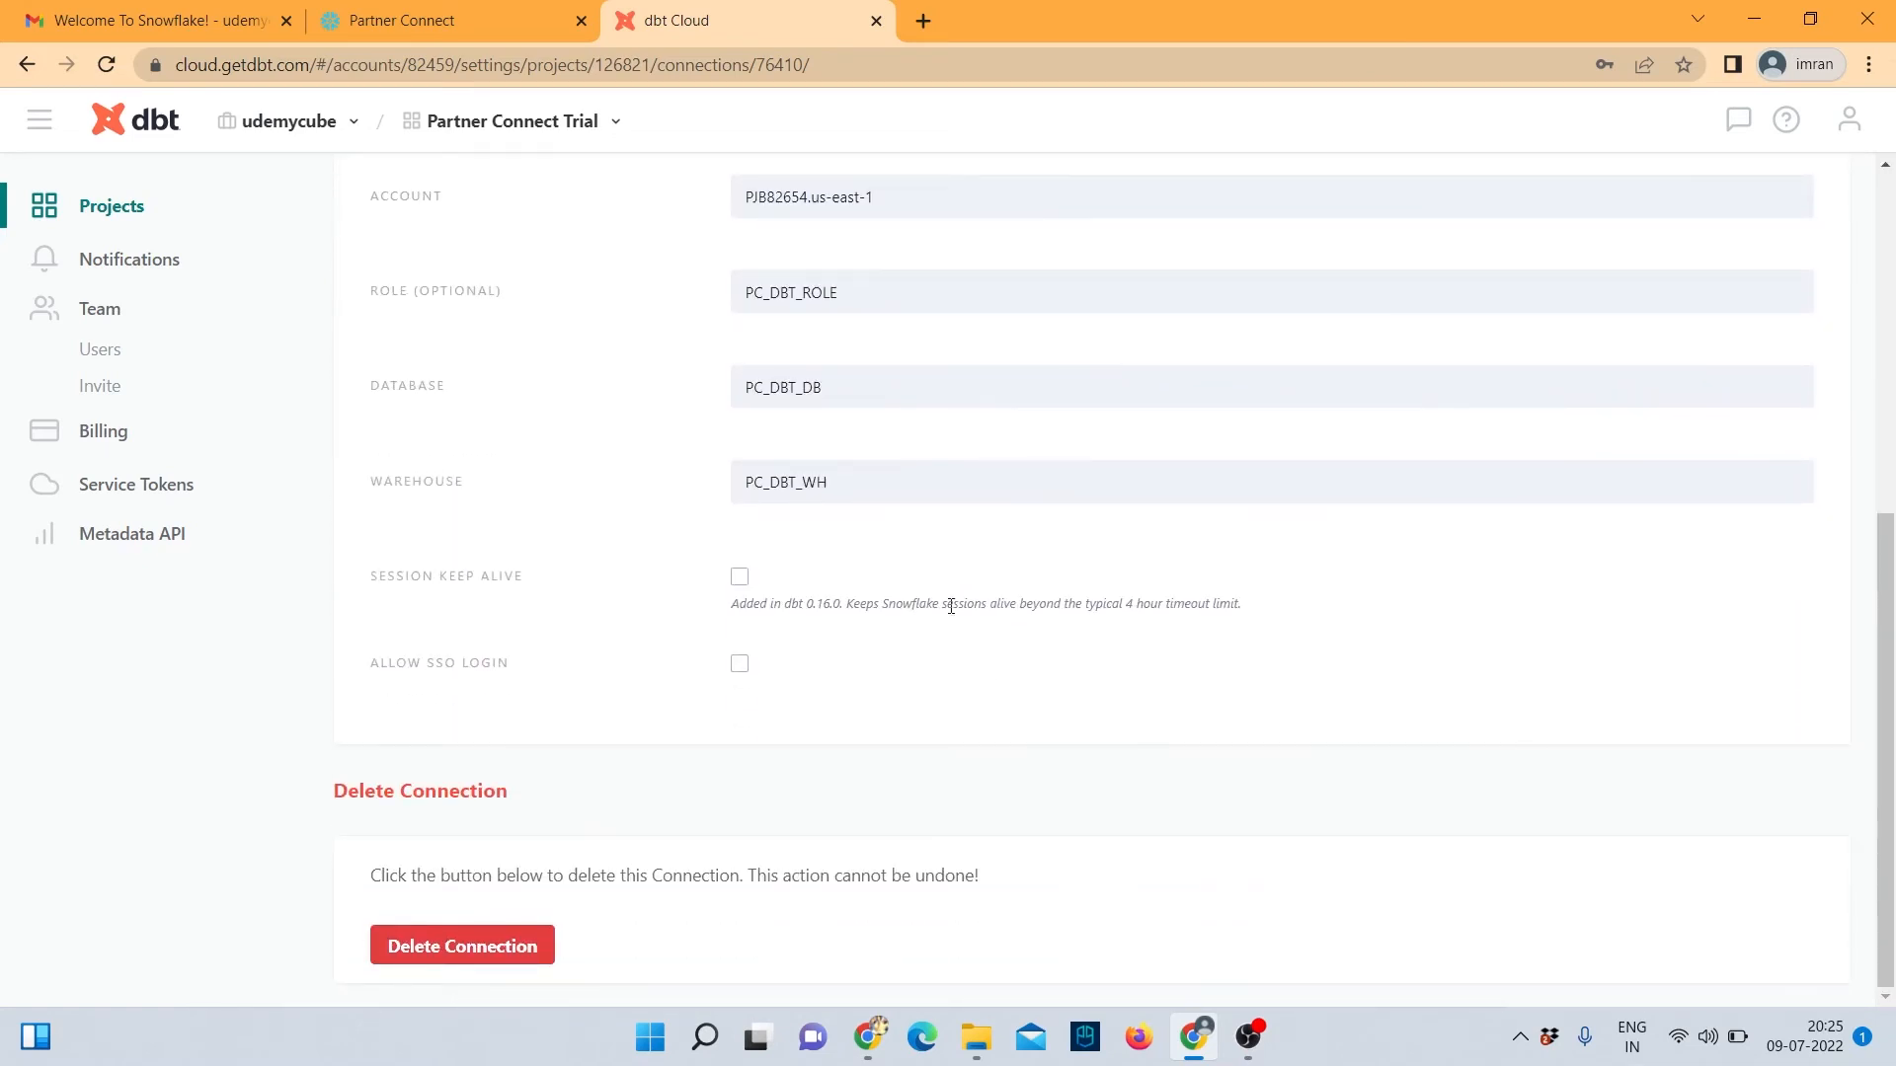
pyautogui.scroll(4, 954, 632)
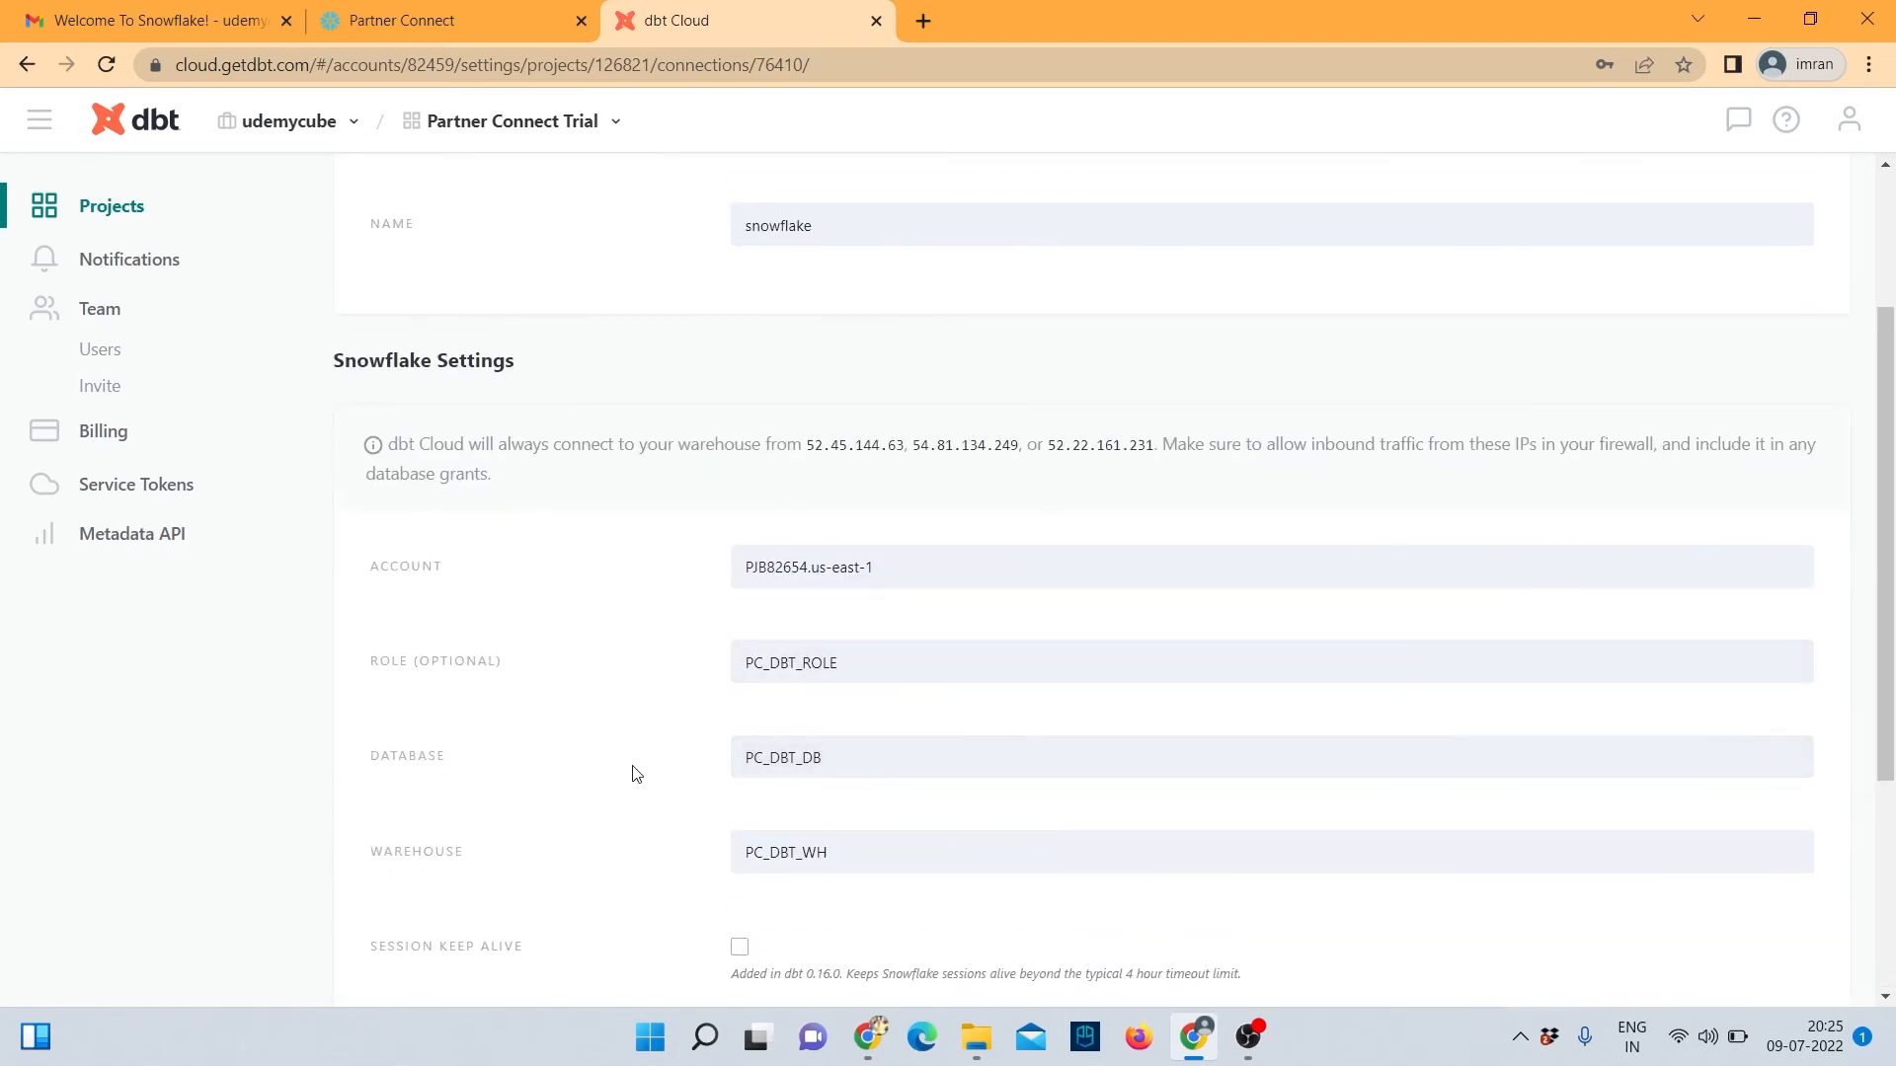
# Set Database to analytics and Warehouse to transforming, then save the connection.
pyautogui.click(905, 758)
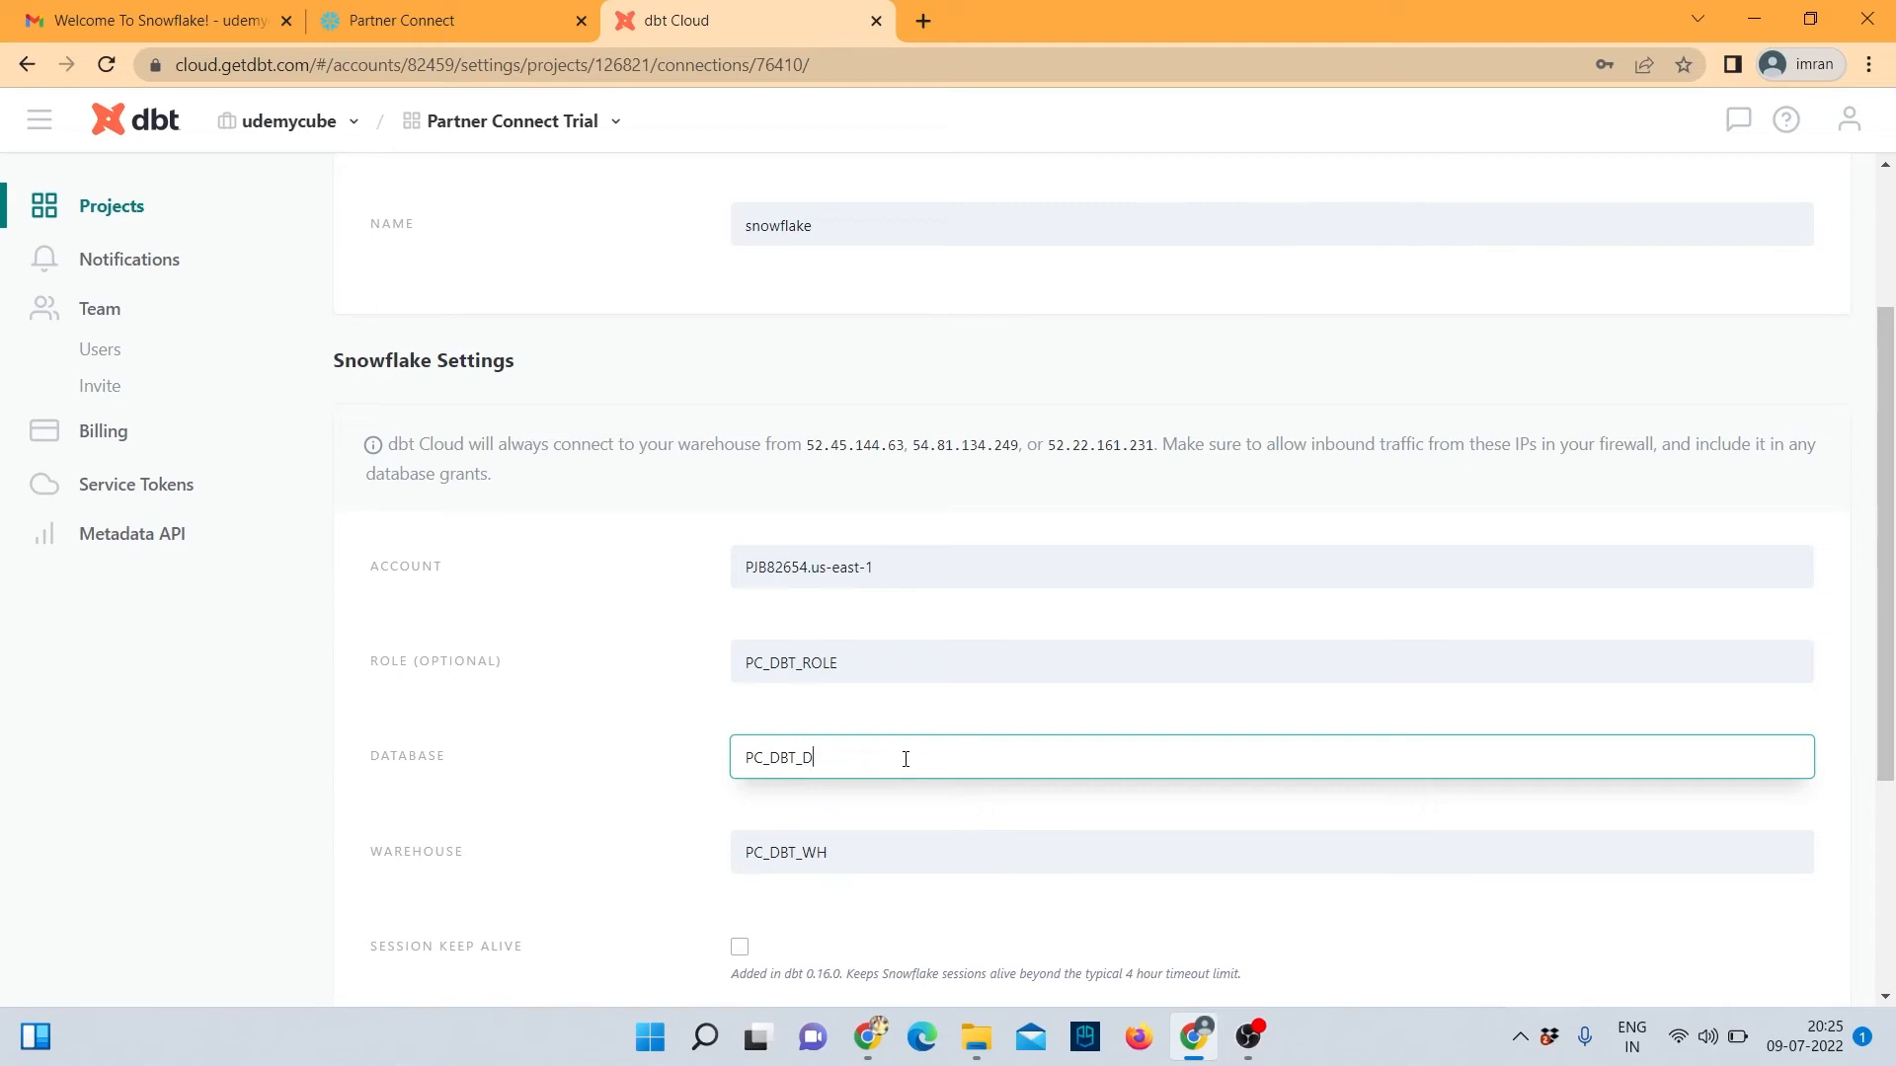
pyautogui.press('BackSpace')
pyautogui.press('BackSpace')
pyautogui.press('BackSpace')
pyautogui.press('BackSpace')
pyautogui.press('BackSpace')
pyautogui.press('BackSpace')
pyautogui.press('BackSpace')
pyautogui.press('BackSpace')
pyautogui.write('analytics')
pyautogui.click(861, 851)
pyautogui.press('BackSpace')
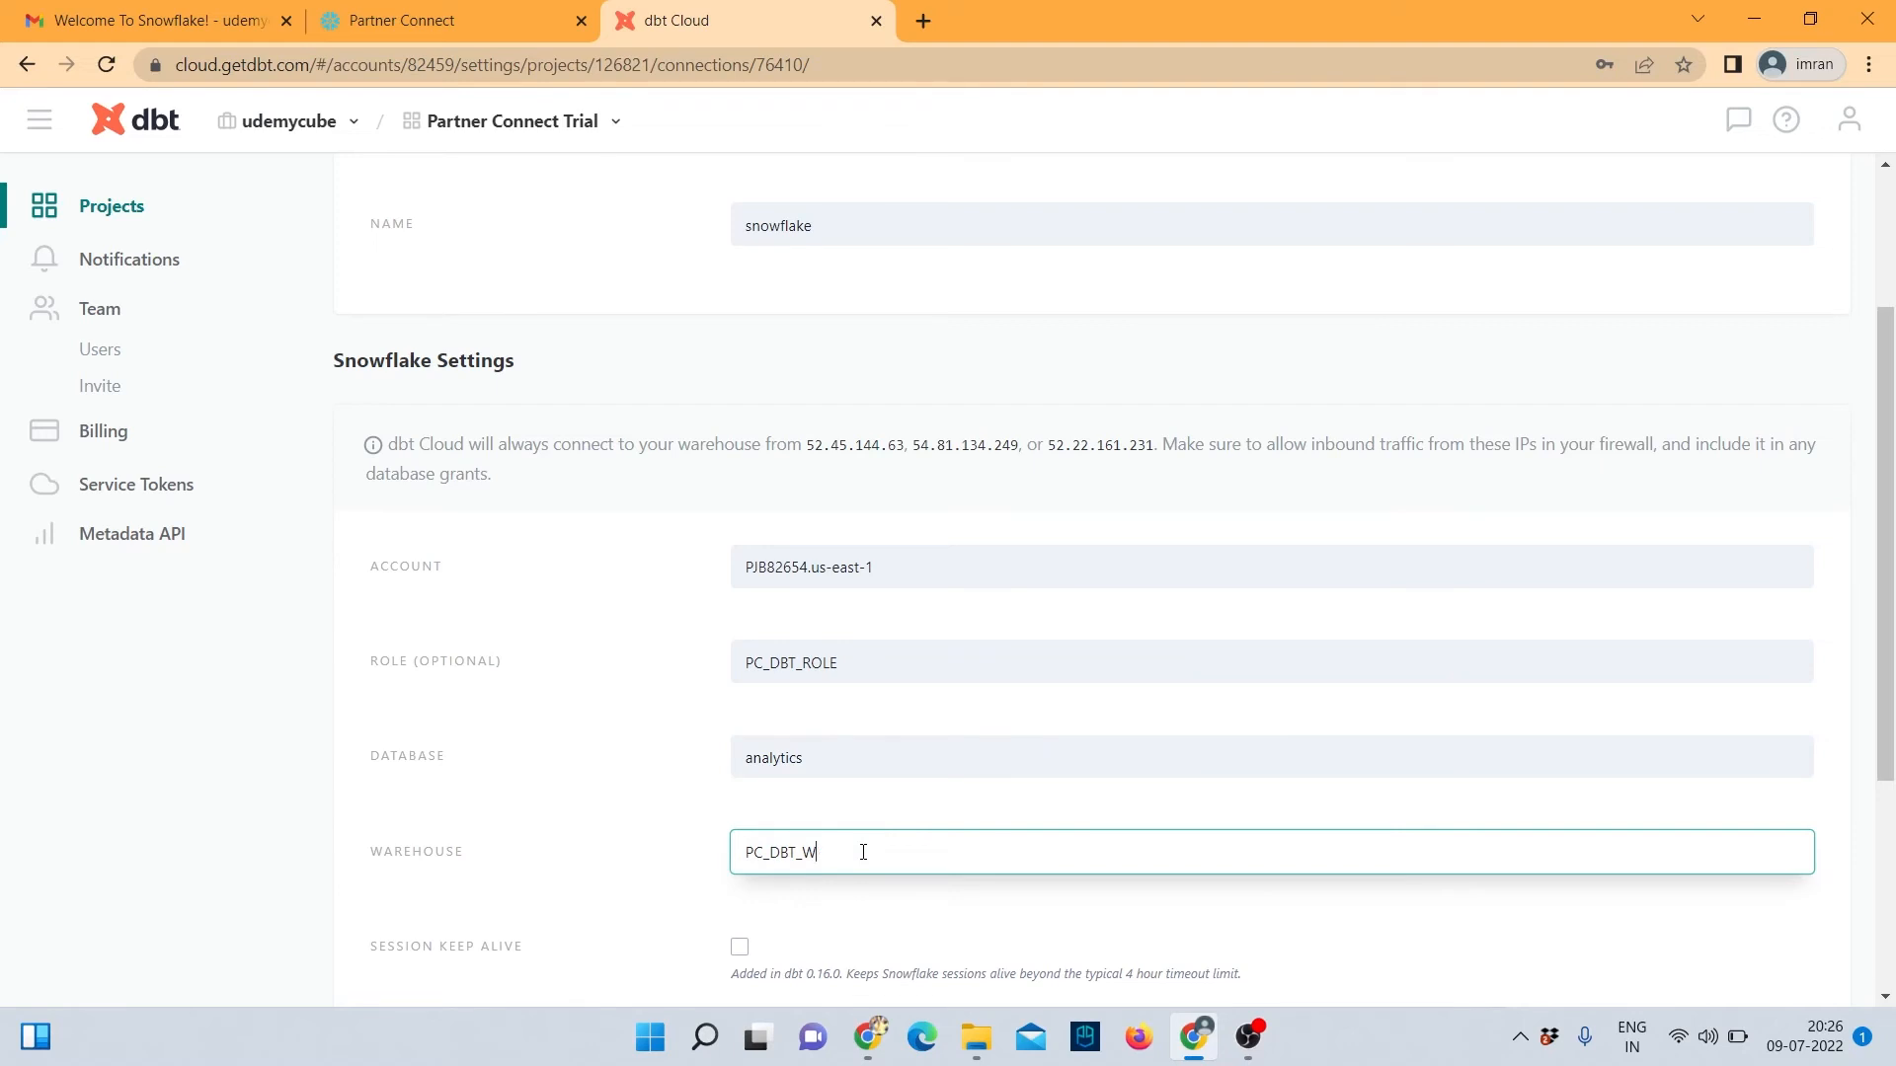
pyautogui.press('BackSpace')
pyautogui.press('BackSpace')
pyautogui.press('BackSpace')
pyautogui.press('BackSpace')
pyautogui.press('BackSpace')
pyautogui.press('BackSpace')
pyautogui.press('BackSpace')
pyautogui.press('BackSpace')
pyautogui.write('transforming')
pyautogui.scroll(-3, 819, 824)
pyautogui.scroll(5, 903, 760)
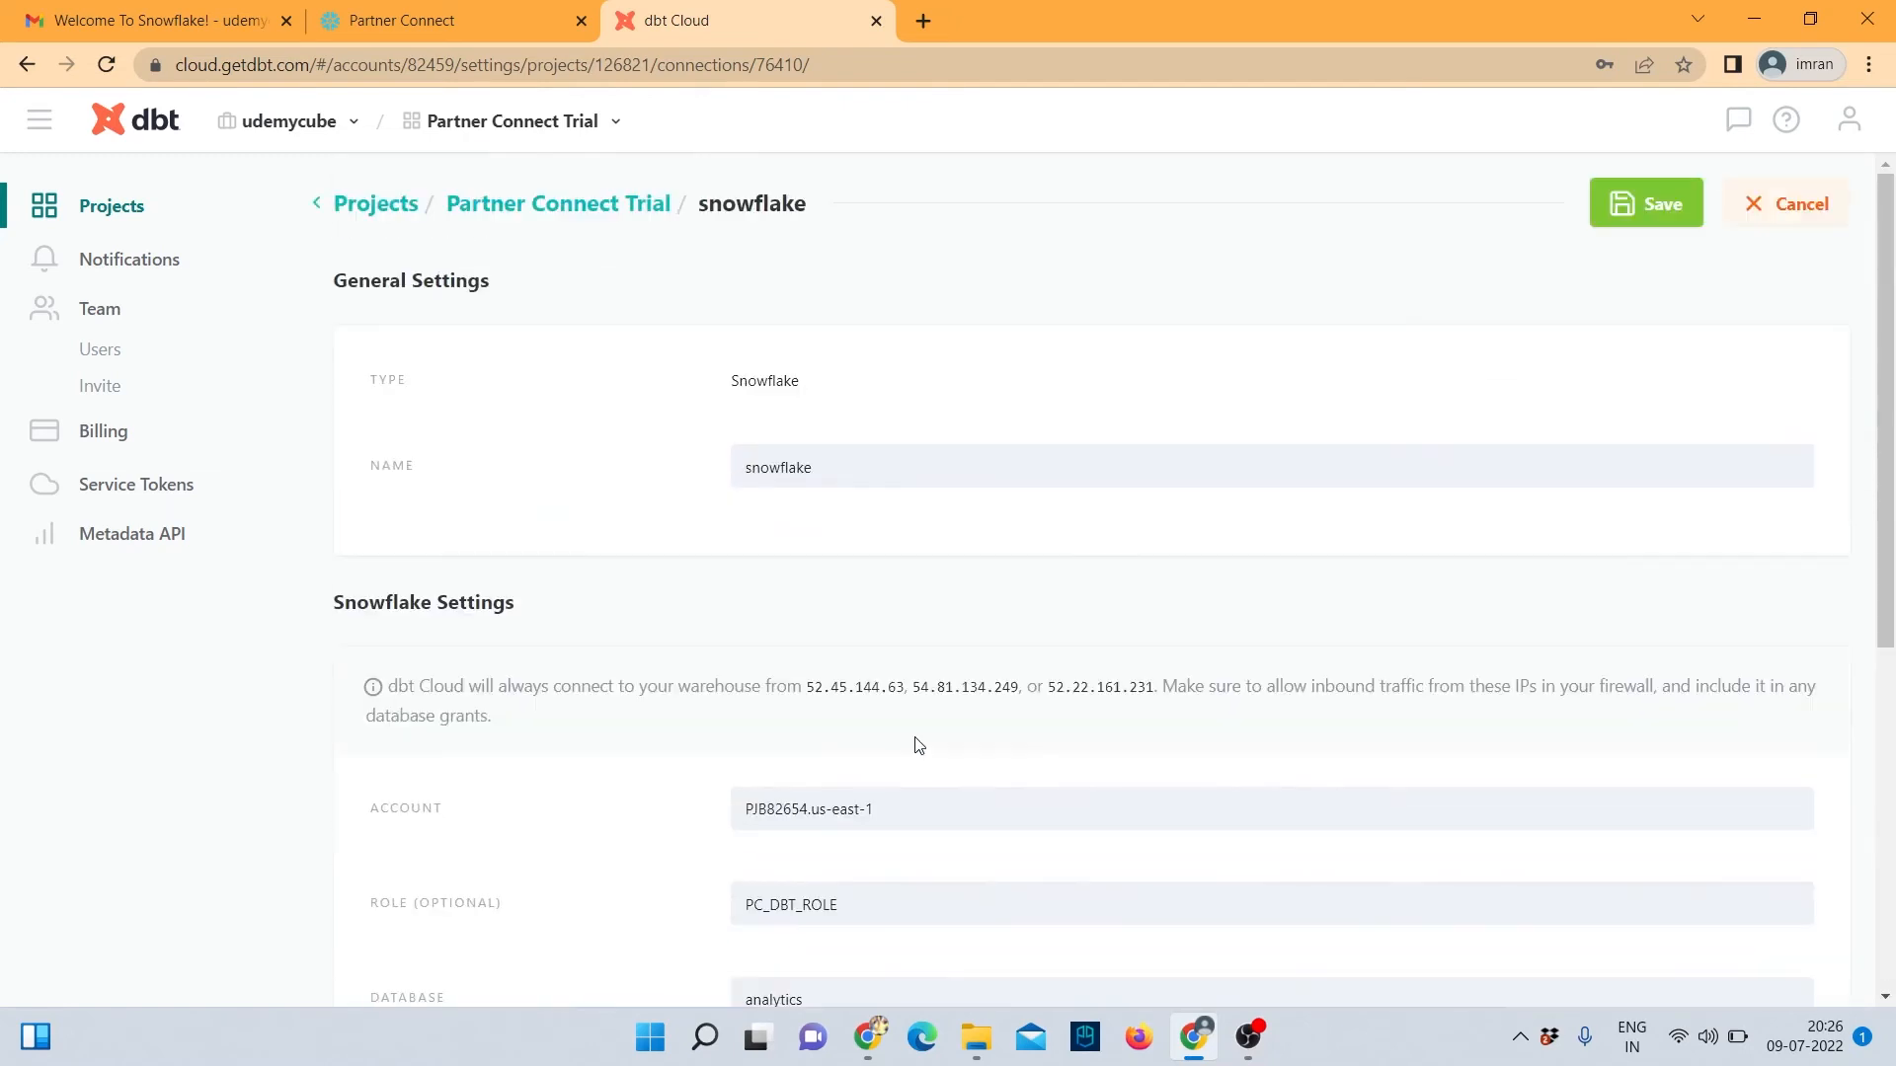
pyautogui.scroll(-5, 939, 774)
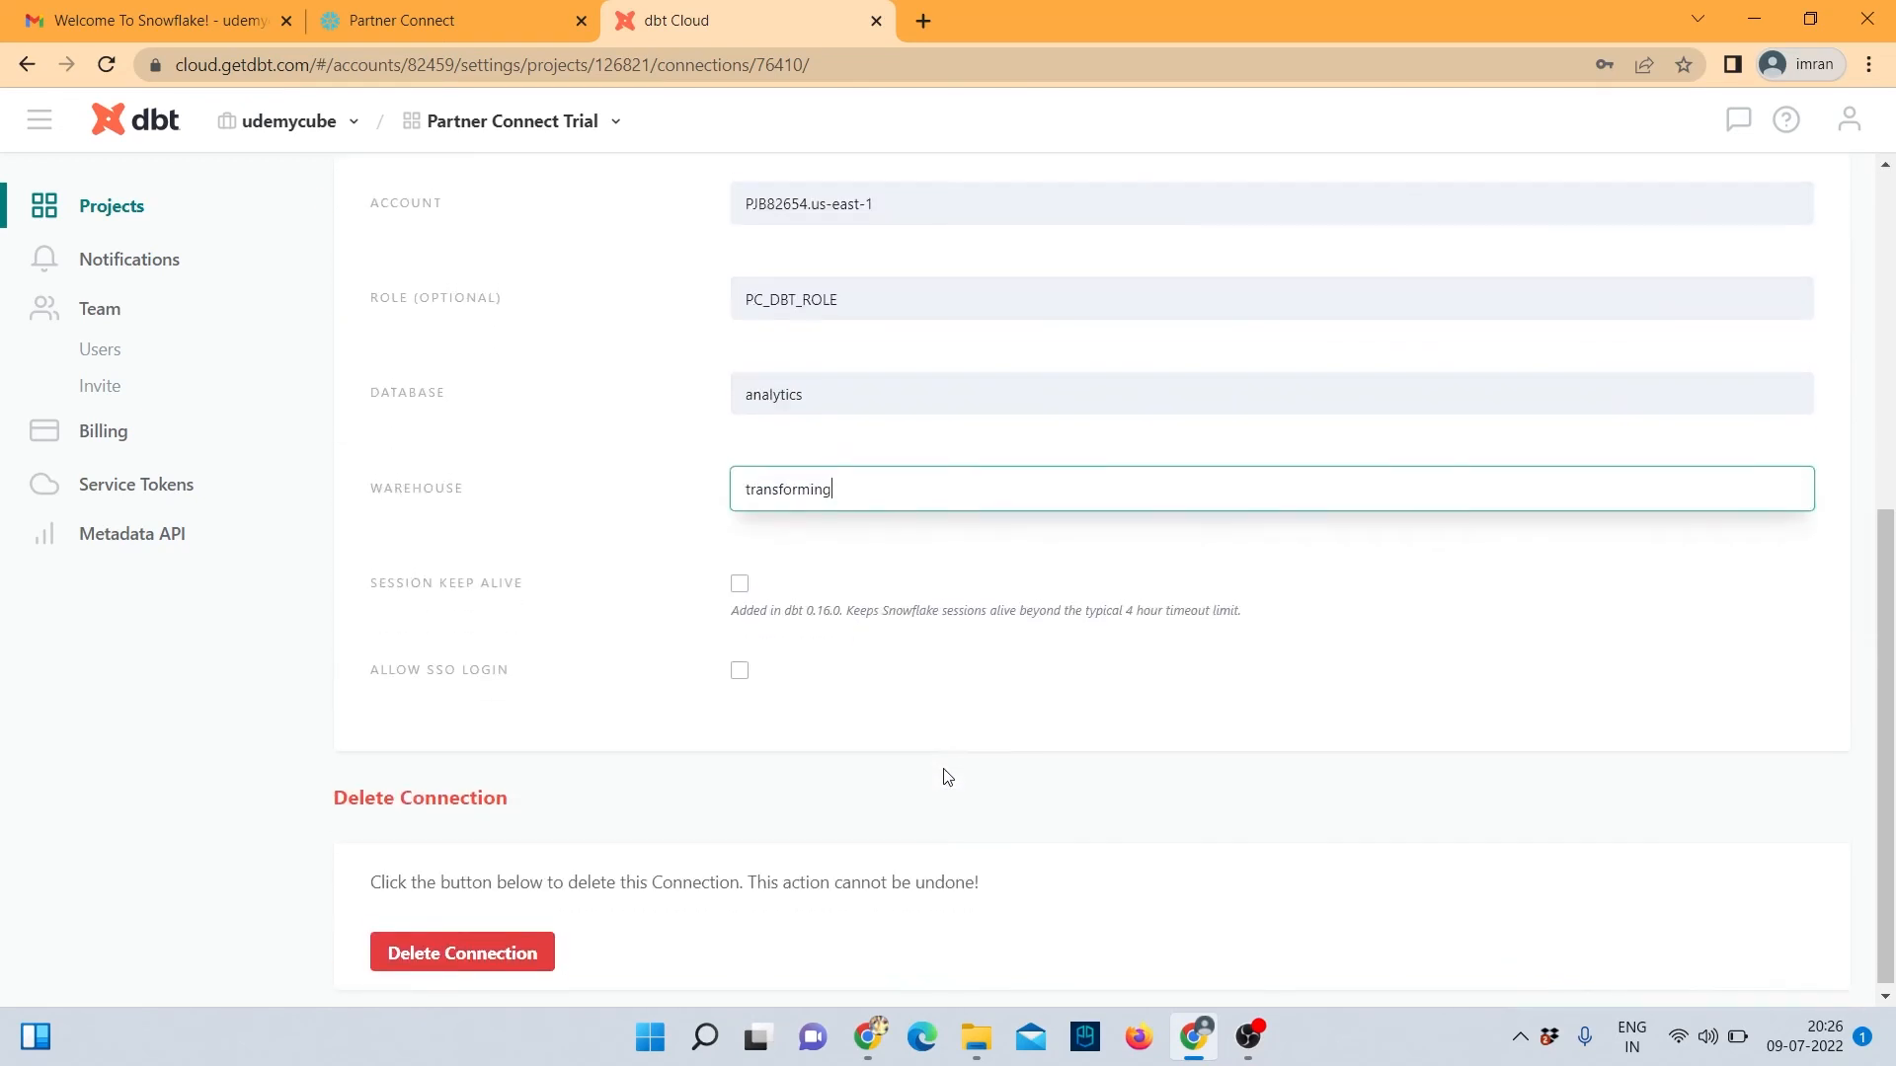
pyautogui.scroll(5, 939, 774)
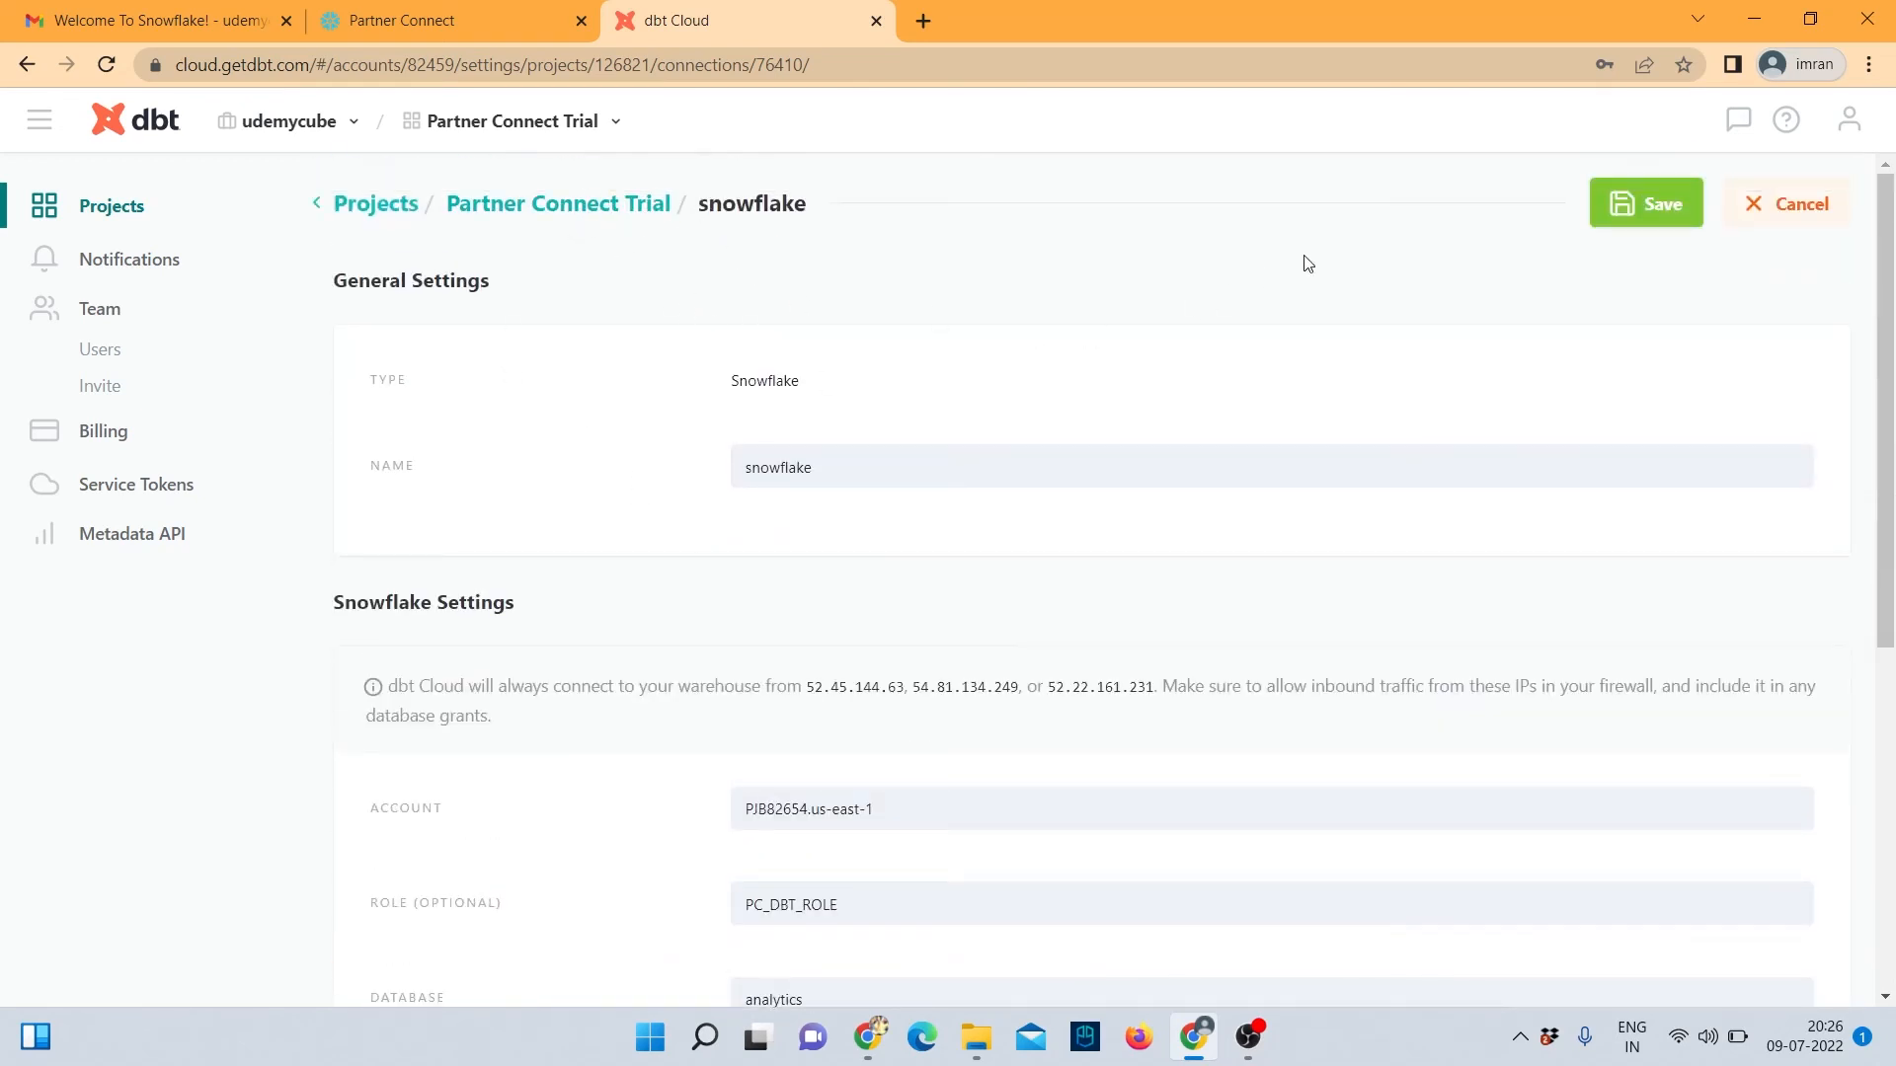
pyautogui.click(1621, 201)
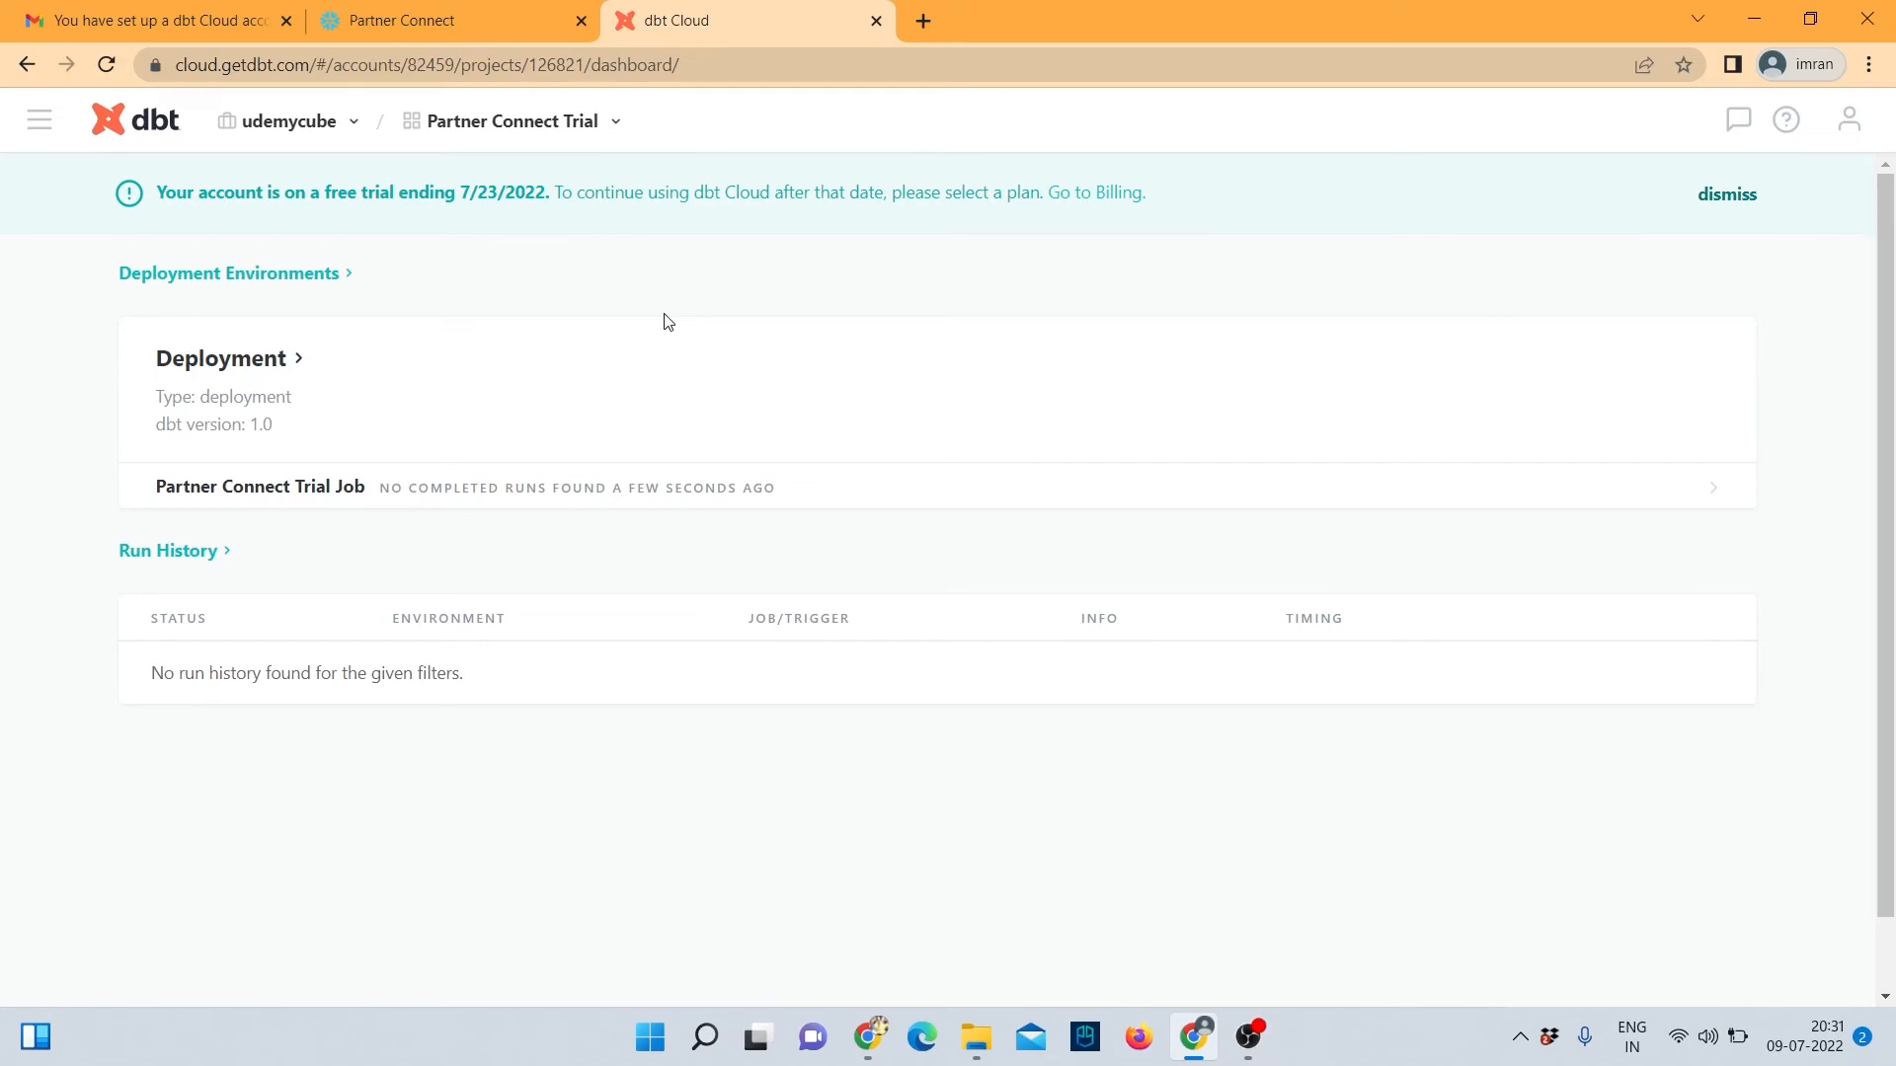
# Launch the Develop IDE from the navigation menu.
pyautogui.click(37, 139)
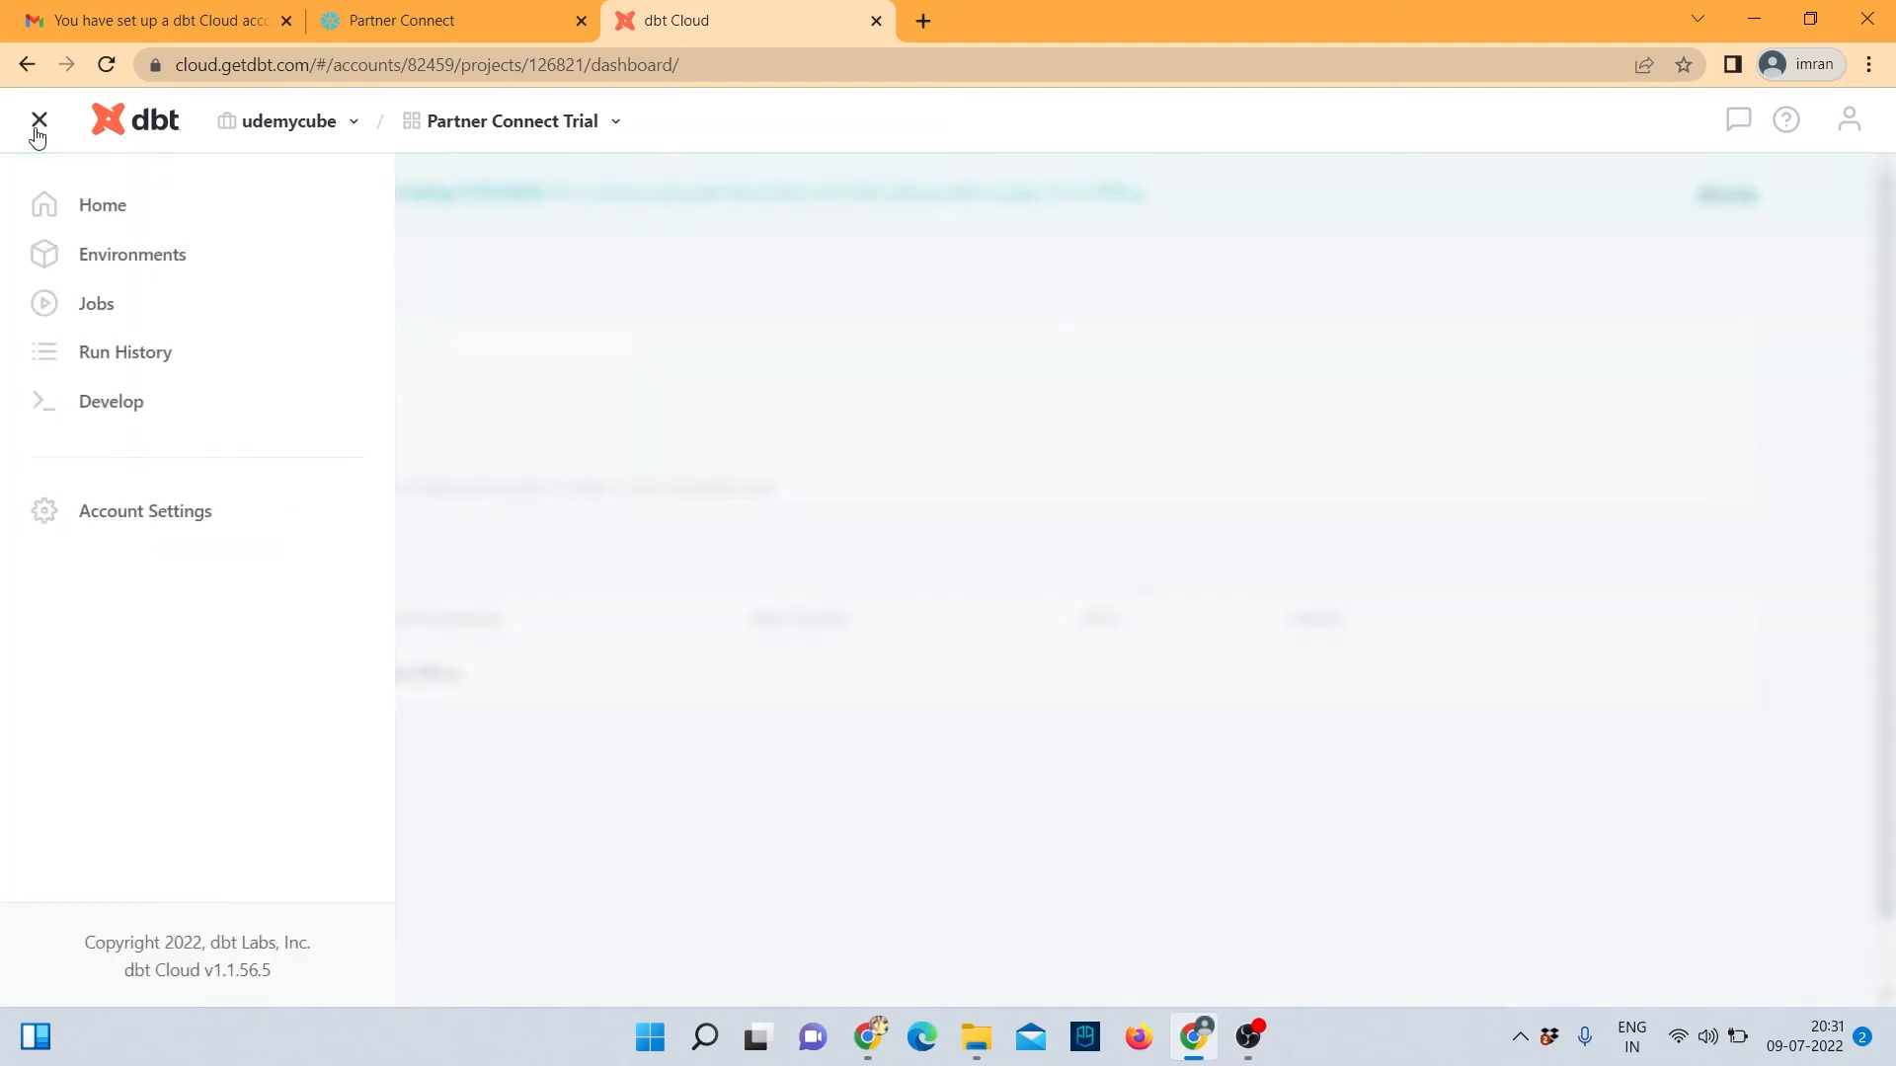
pyautogui.click(103, 403)
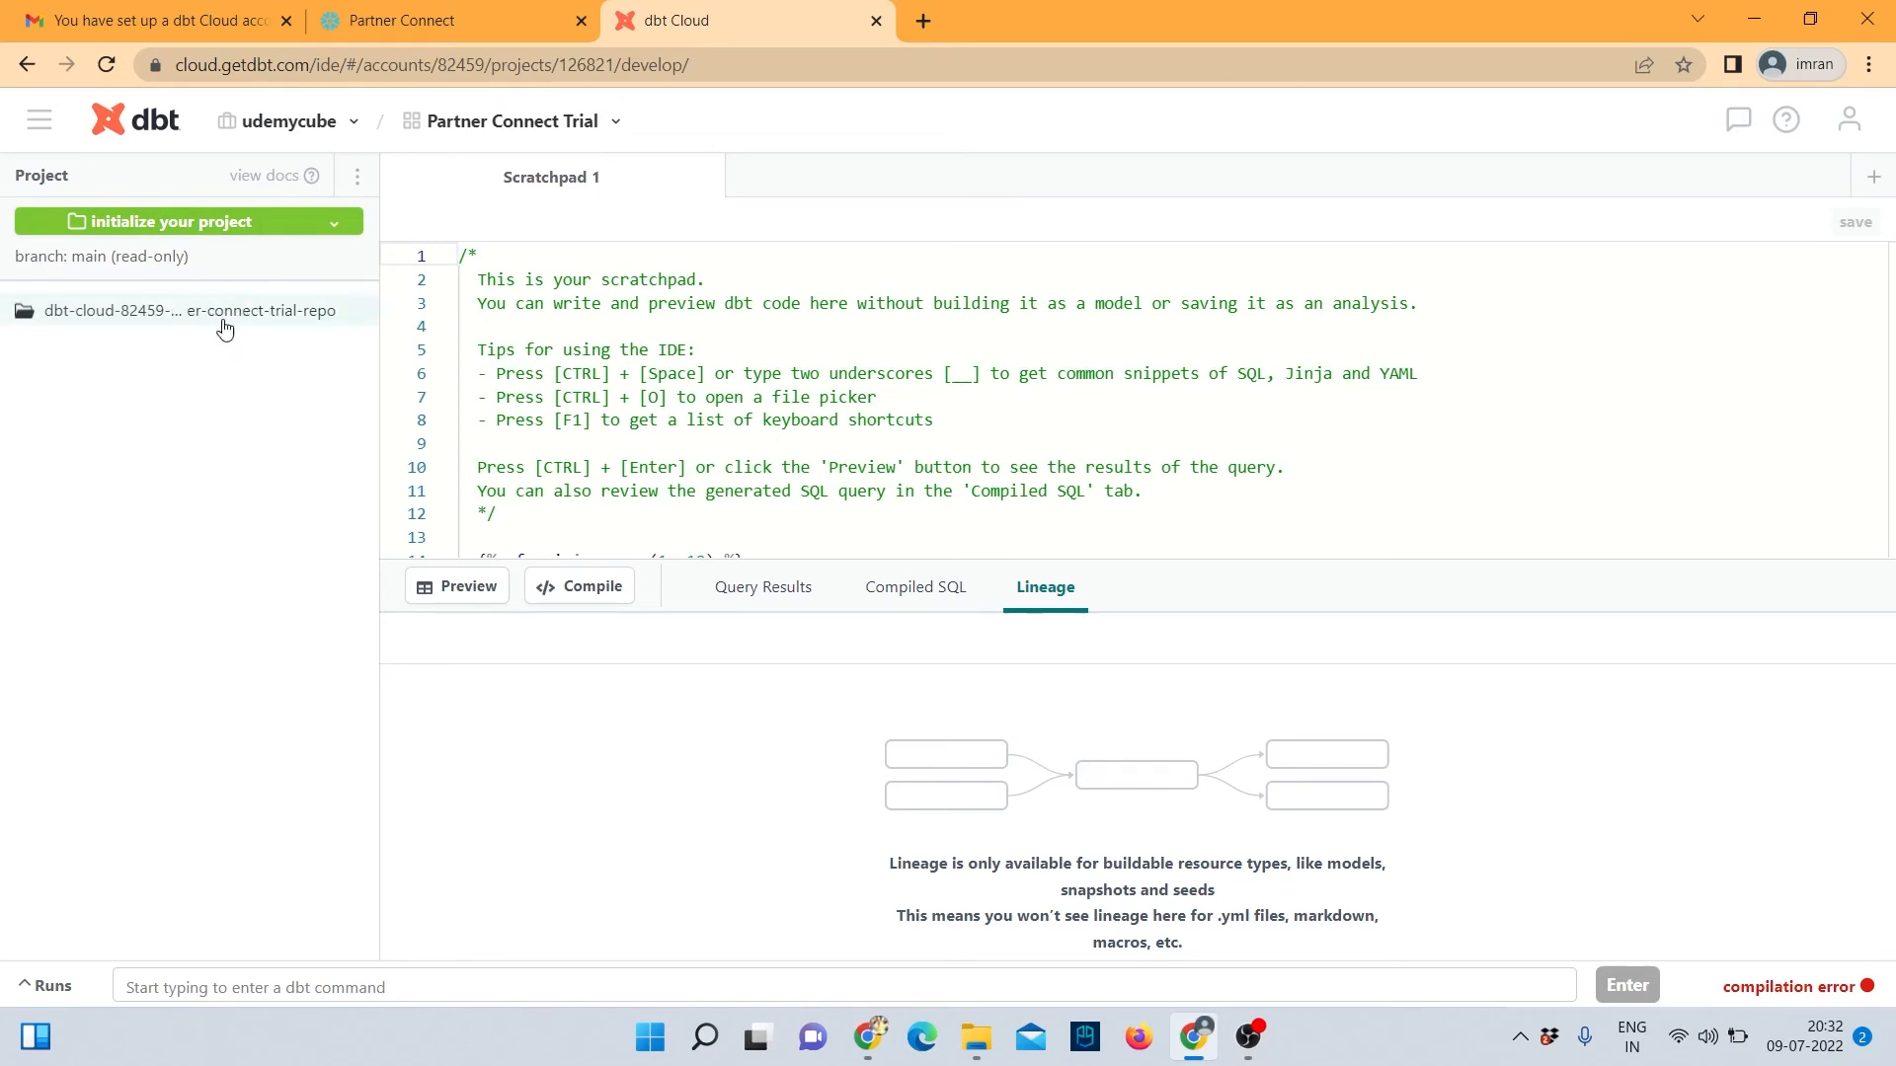
# Initialize the starter project files and commit them with the message 'initial commit'.
pyautogui.click(159, 229)
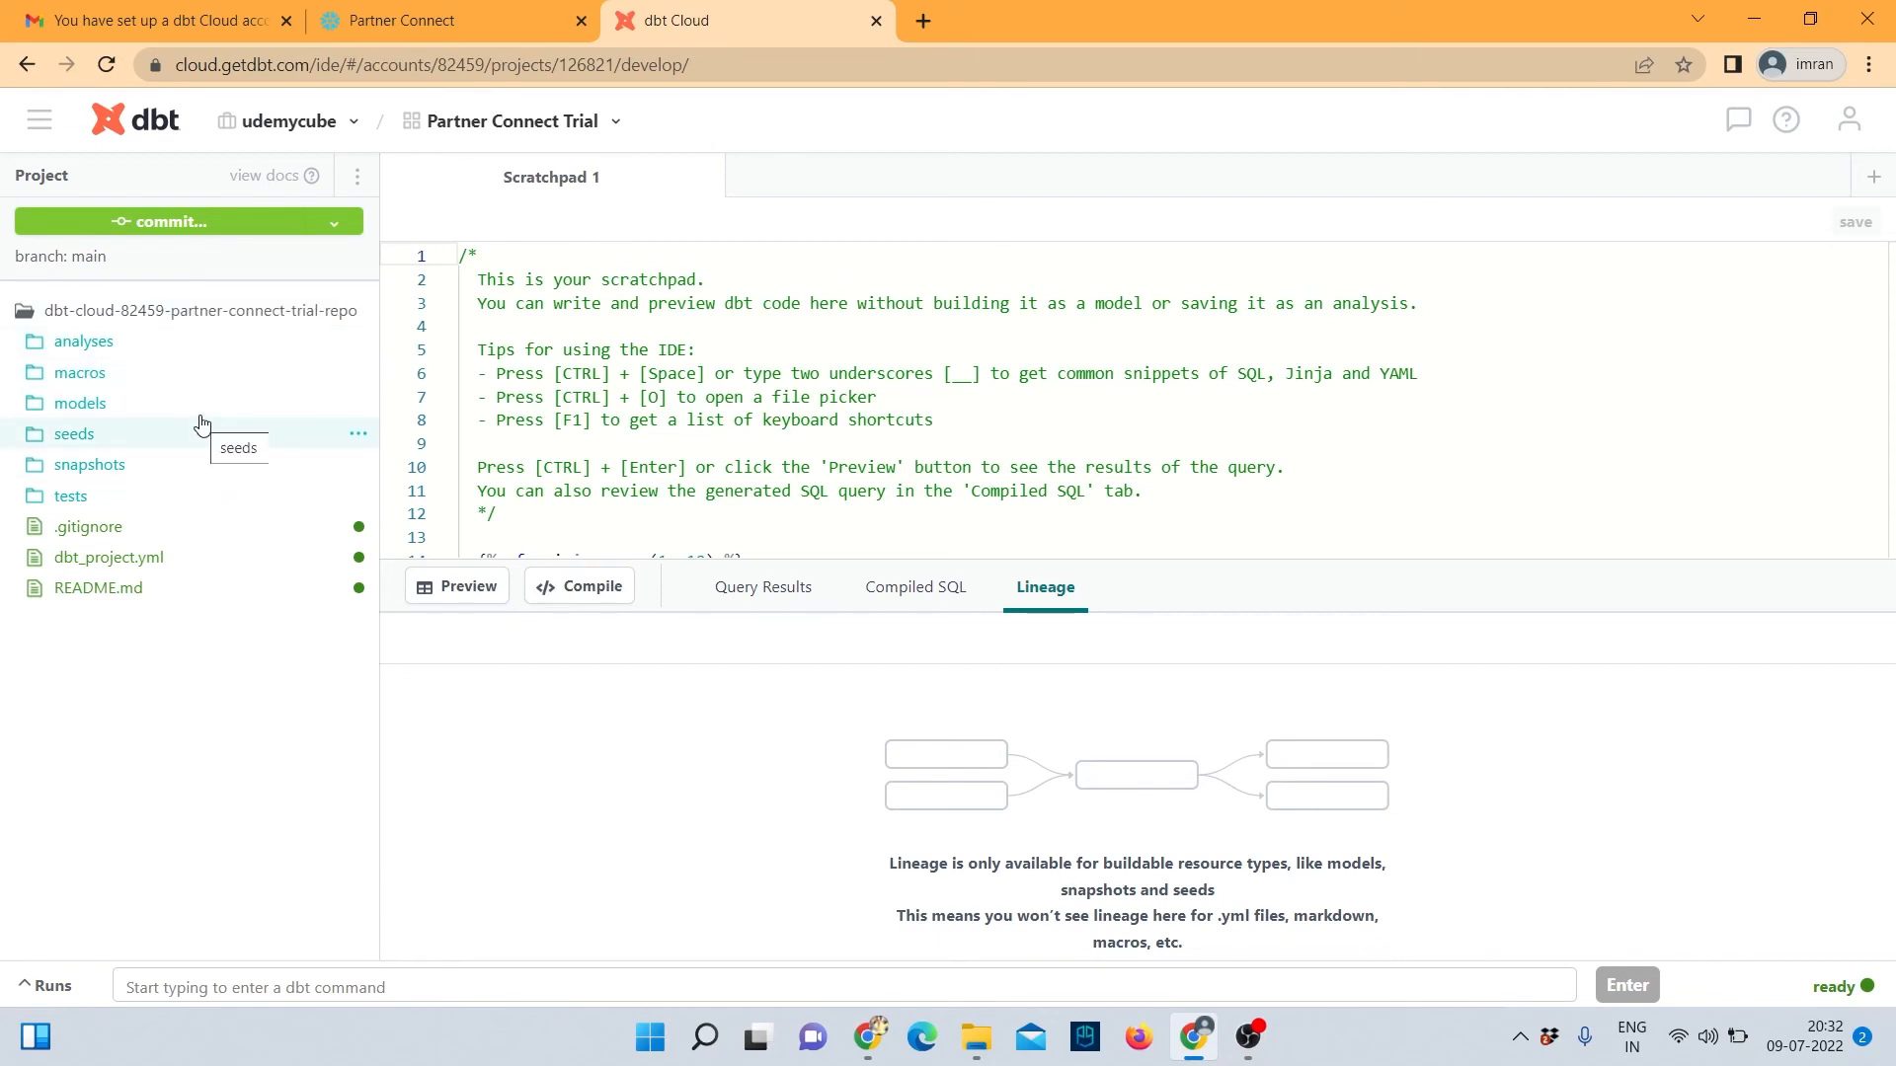
pyautogui.click(170, 223)
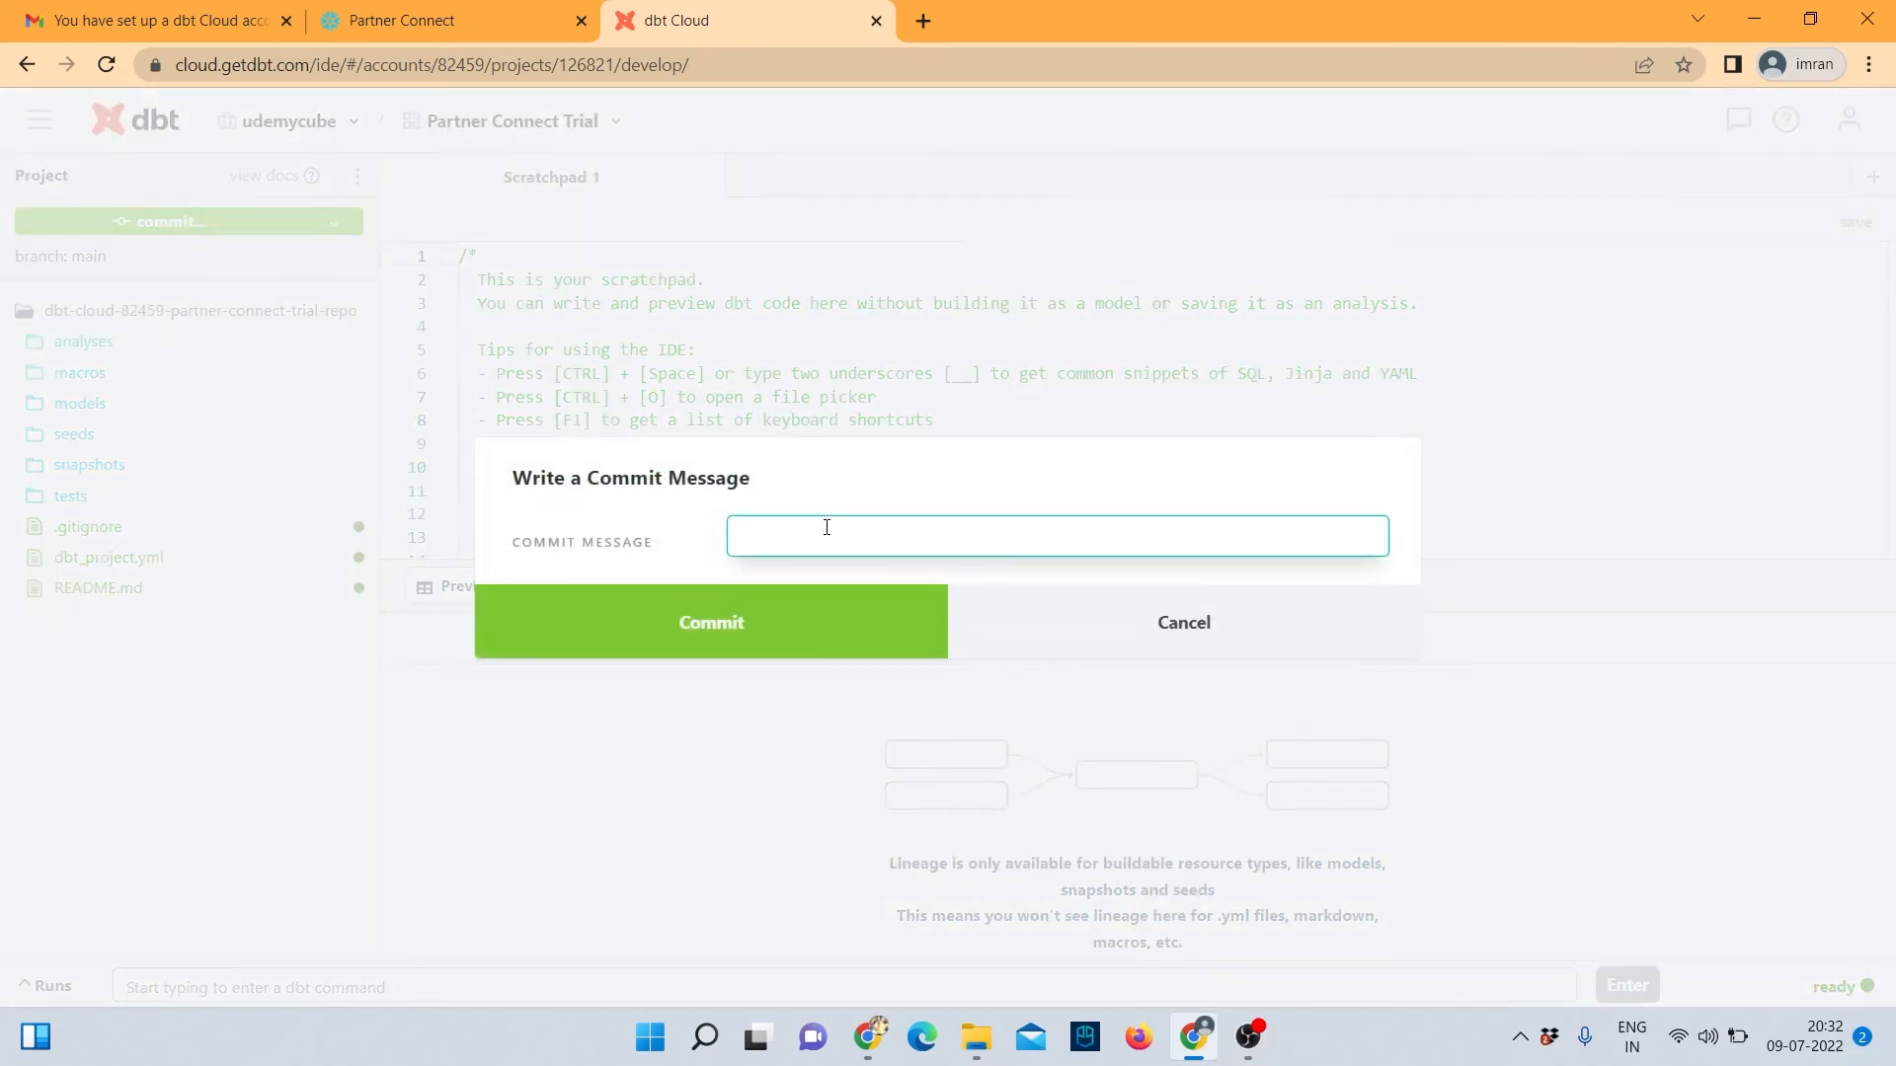
pyautogui.write('initial commit')
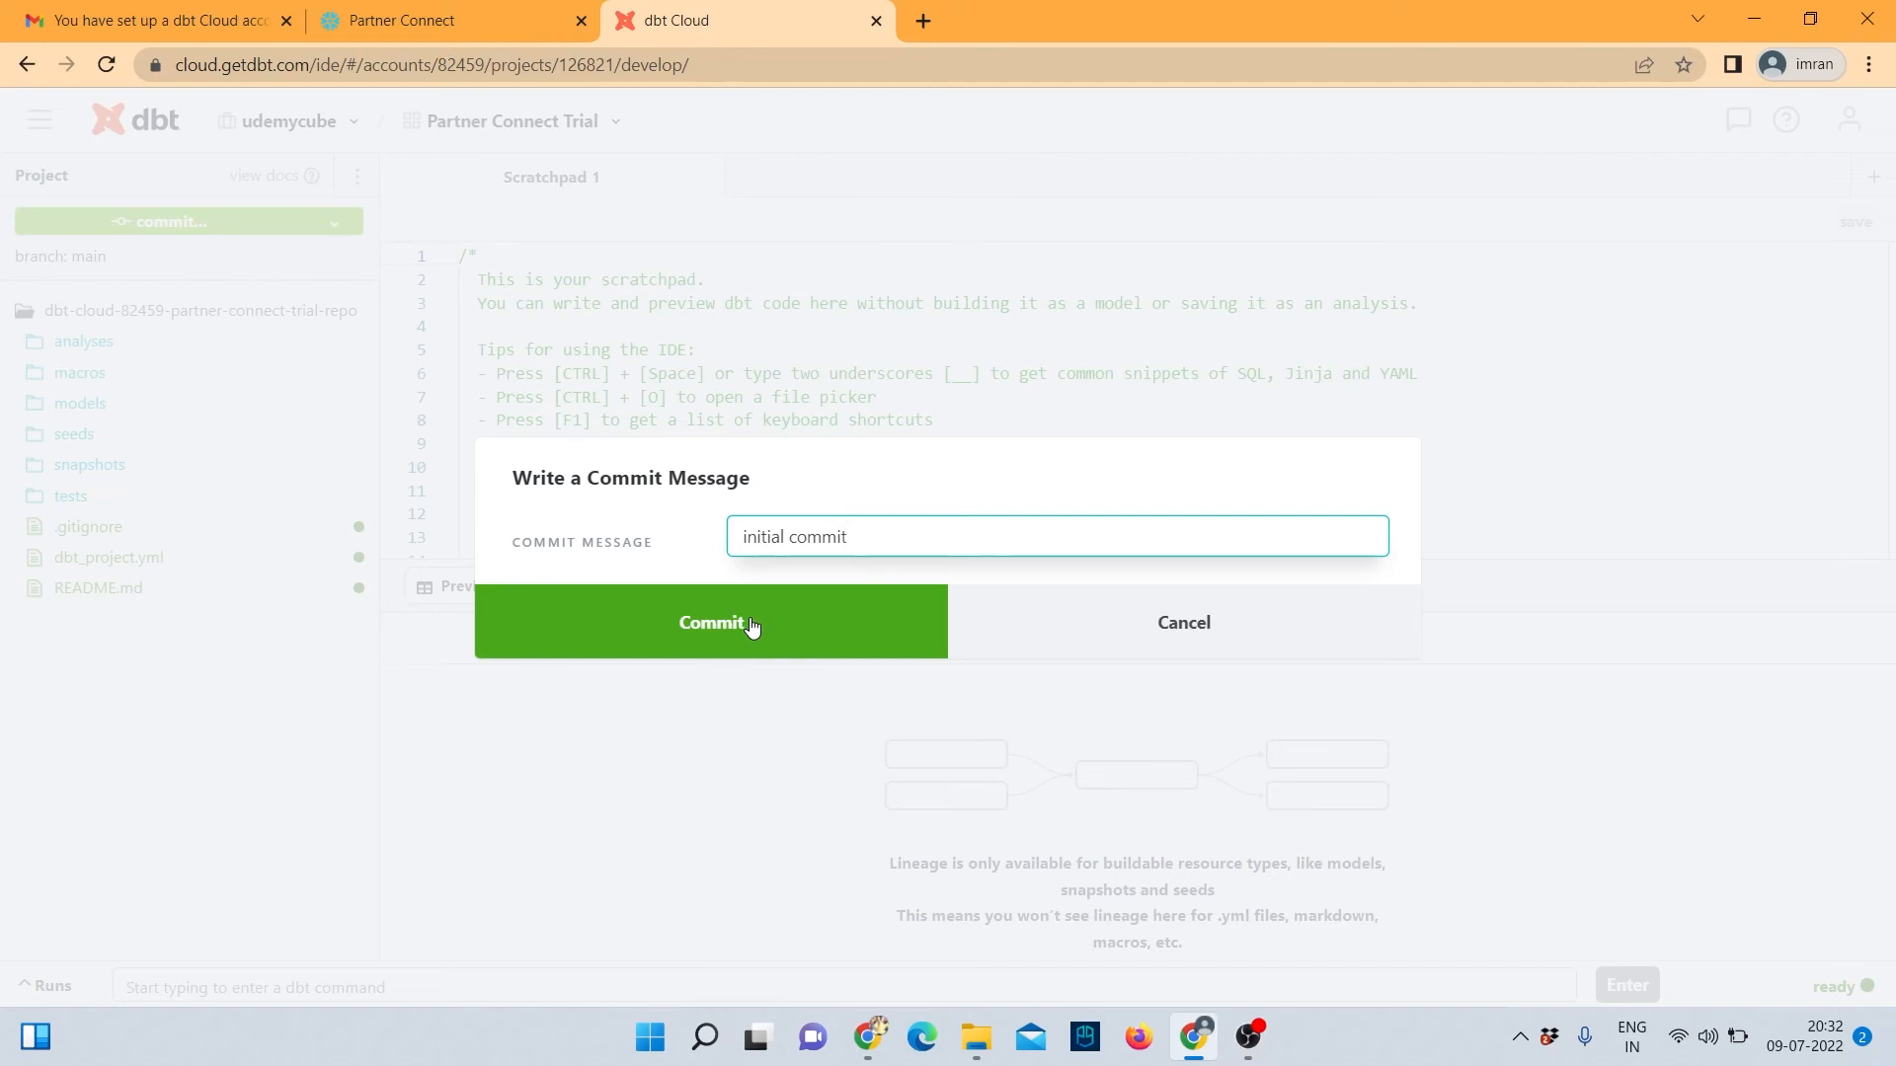
pyautogui.click(752, 627)
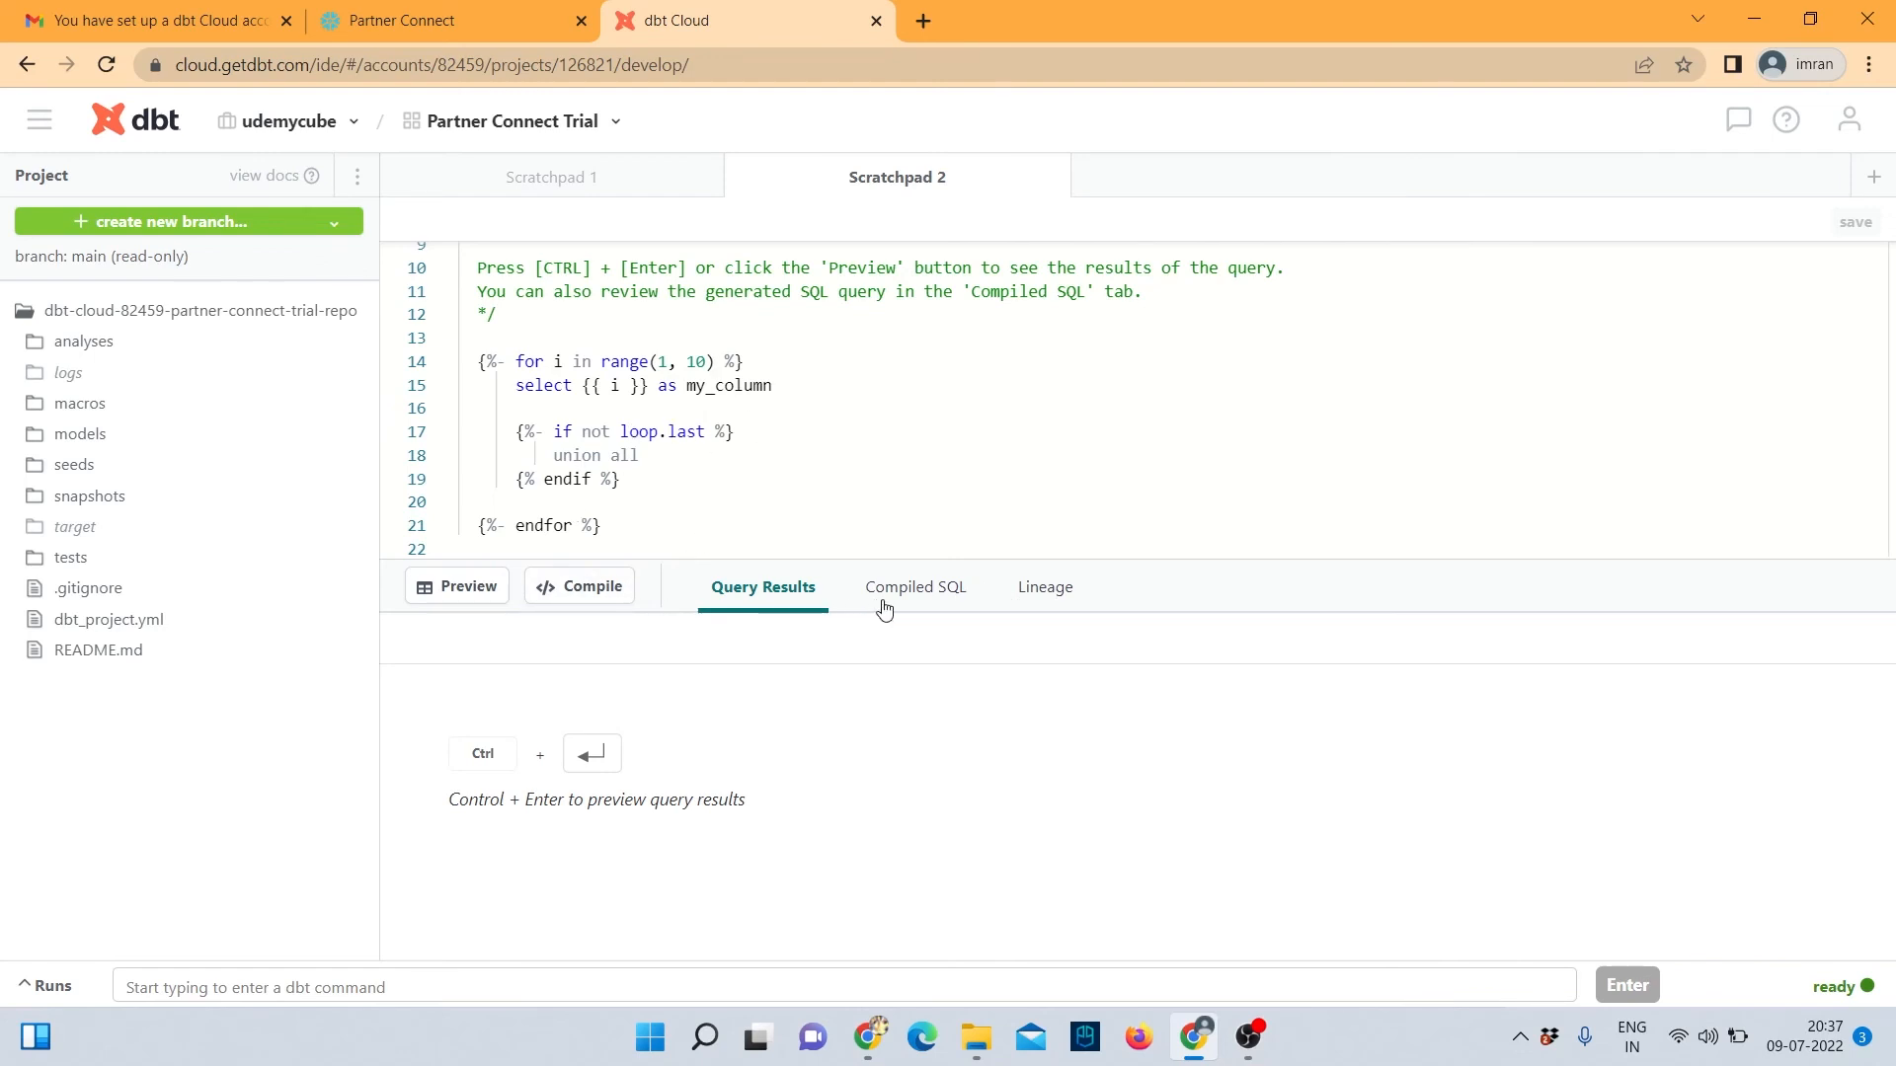
# Compile and preview the Scratchpad 2 loop query, then select its code.
pyautogui.click(592, 587)
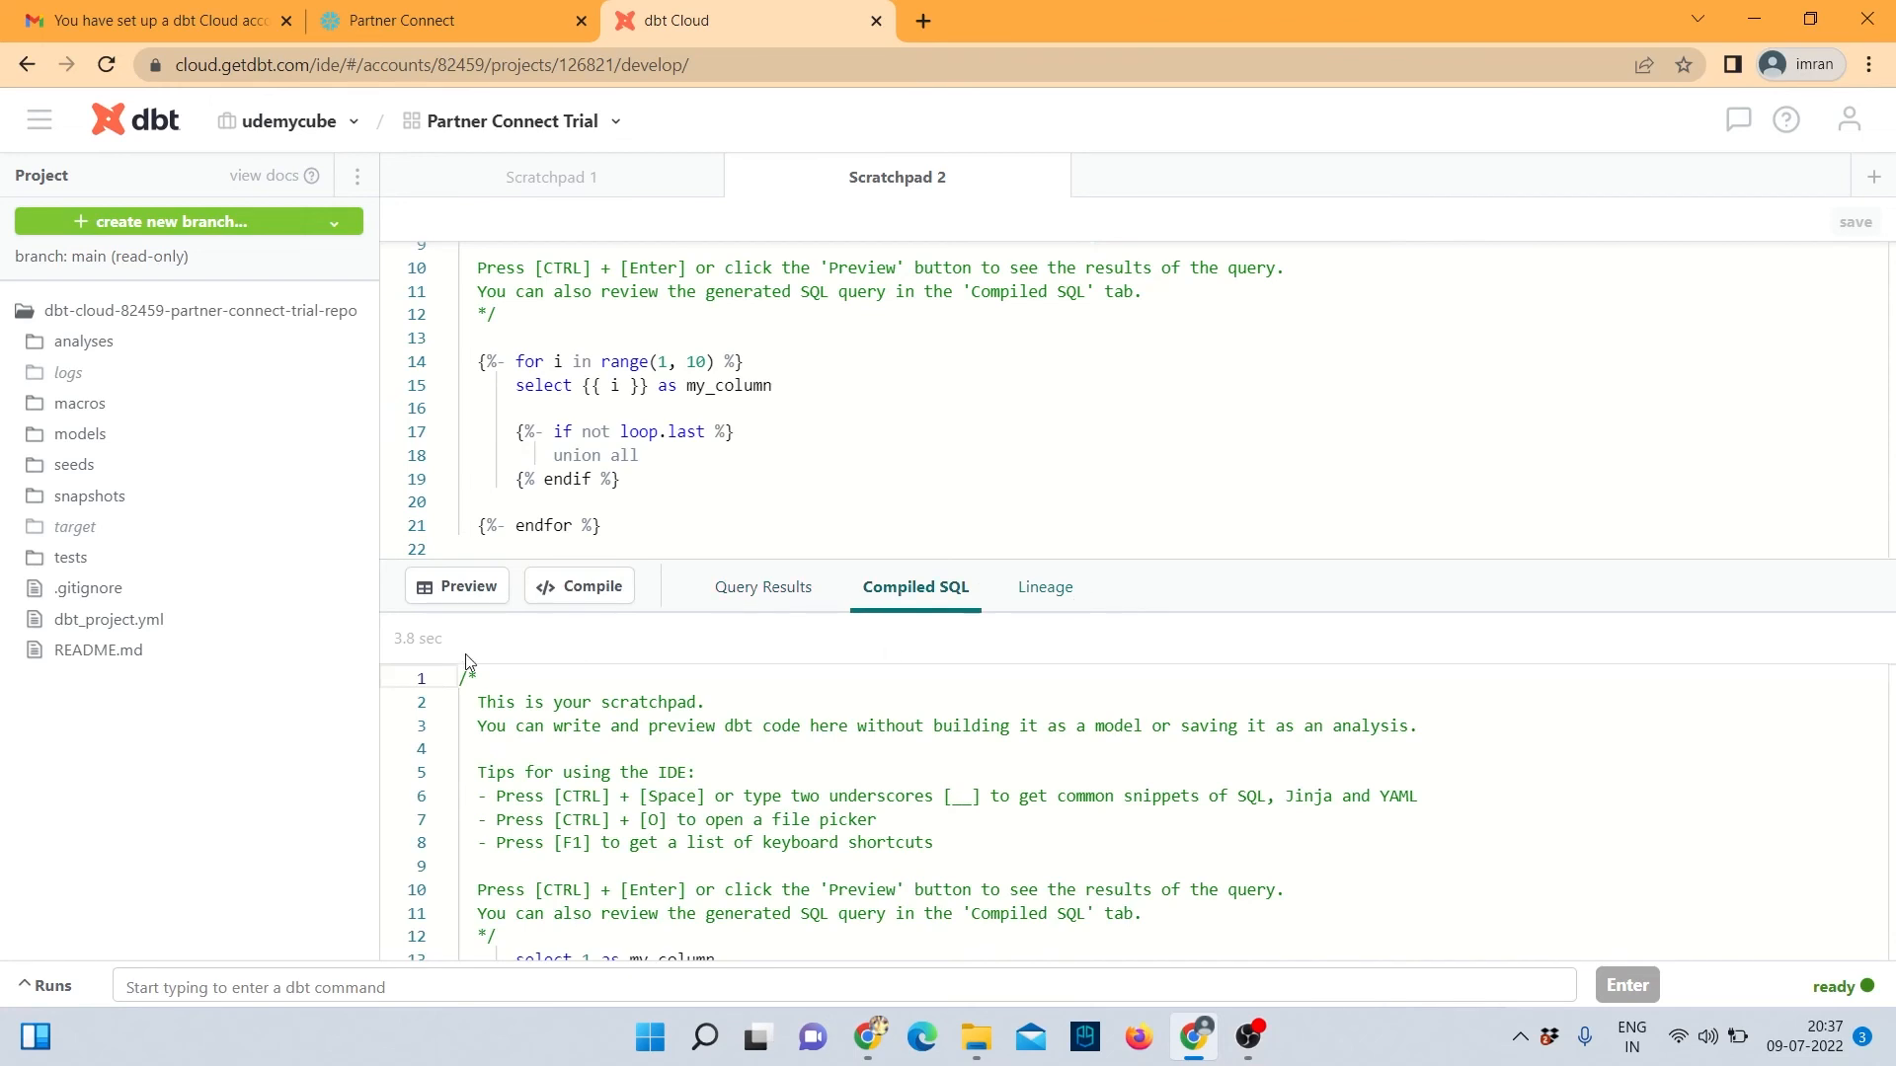
pyautogui.click(465, 592)
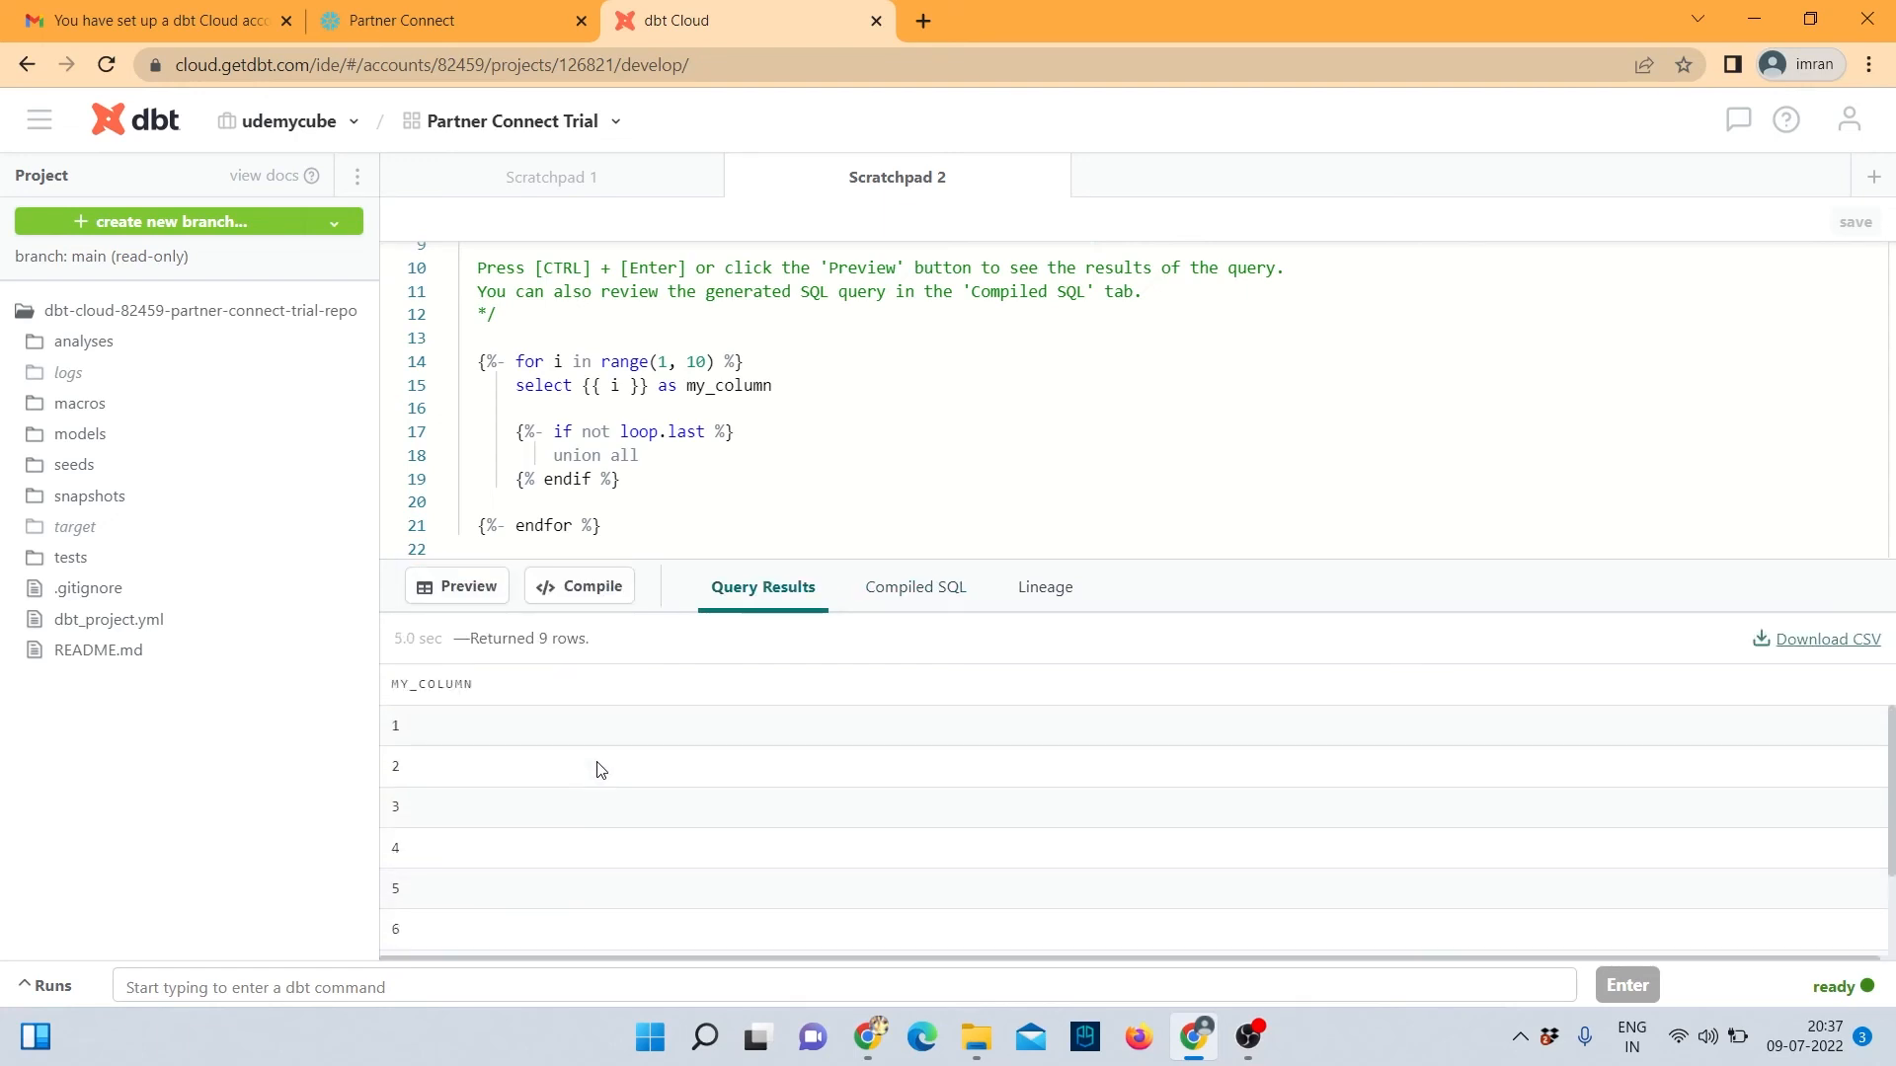
pyautogui.moveTo(600, 526); pyautogui.dragTo(458, 258)
# Replace the scratchpad code with select * from raw.jaffle_shop_customers.
pyautogui.press('BackSpace')
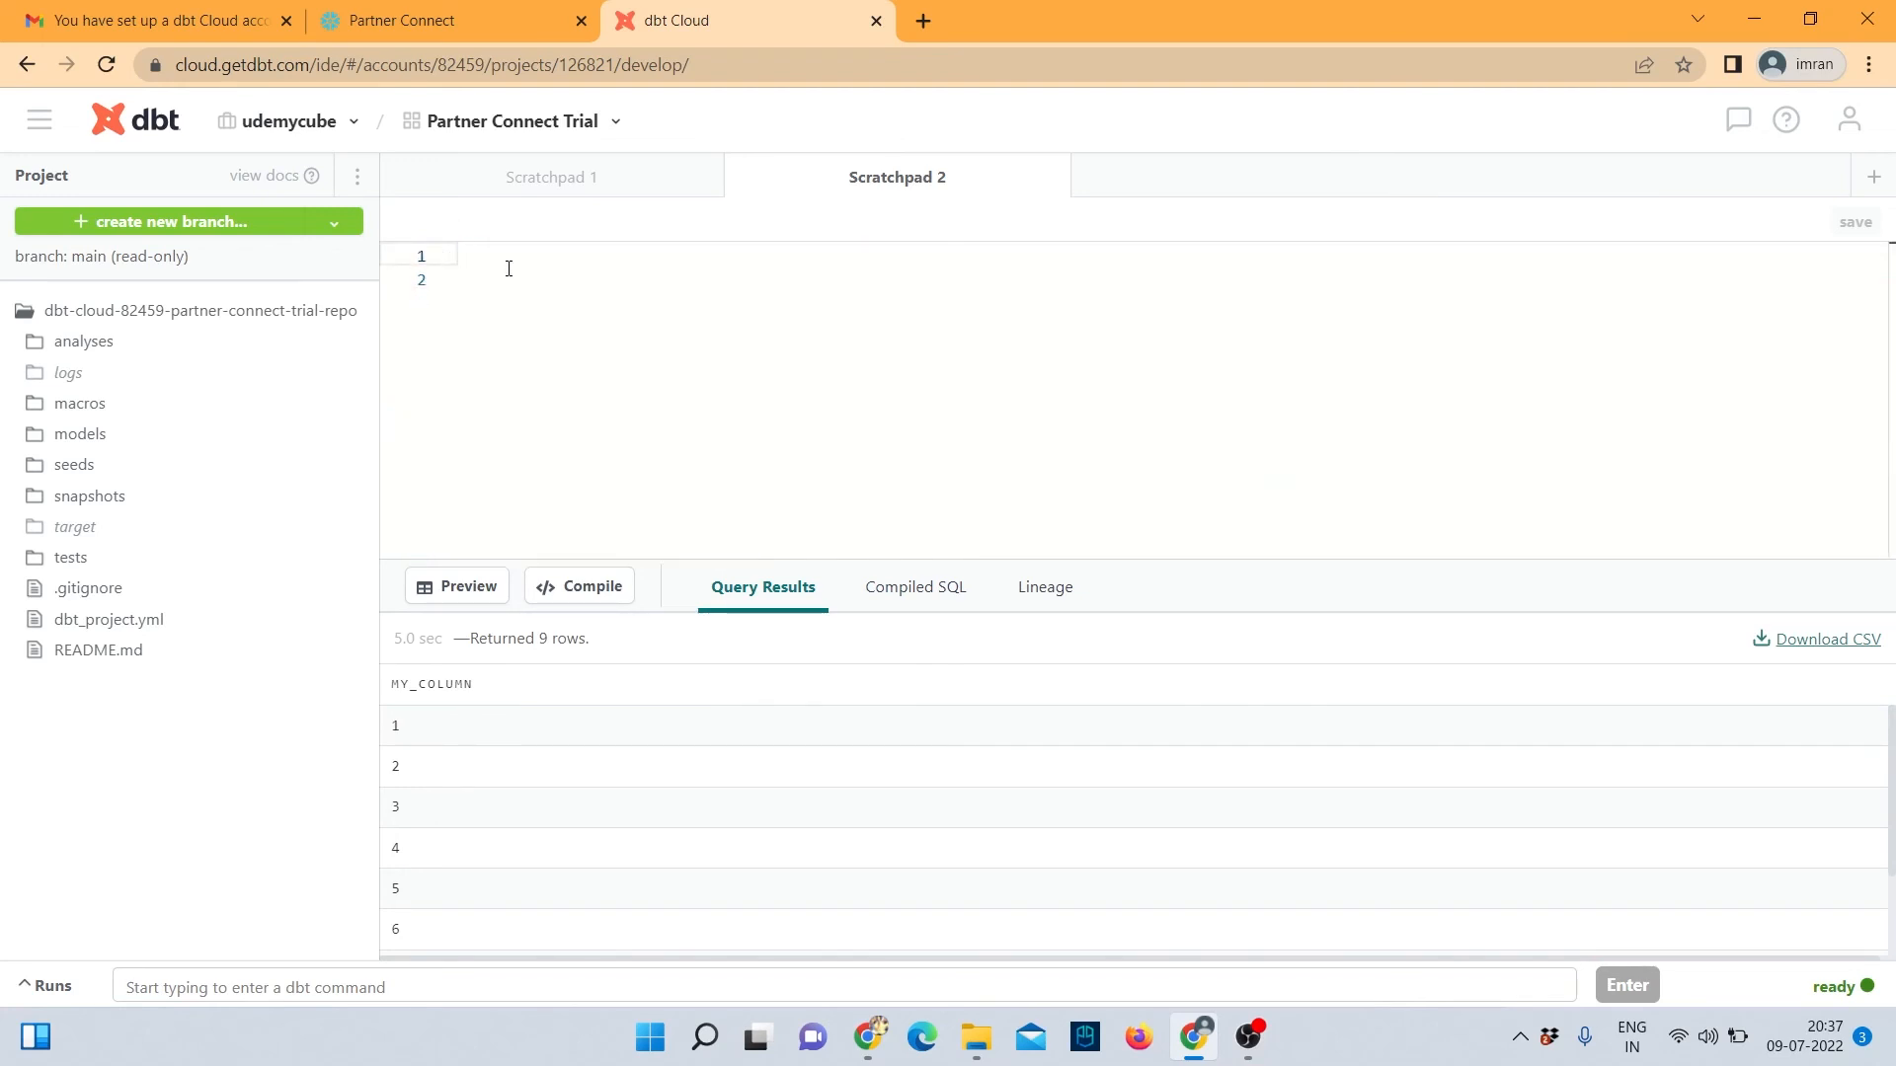
pyautogui.write('select * from raw.jaffle_shop')
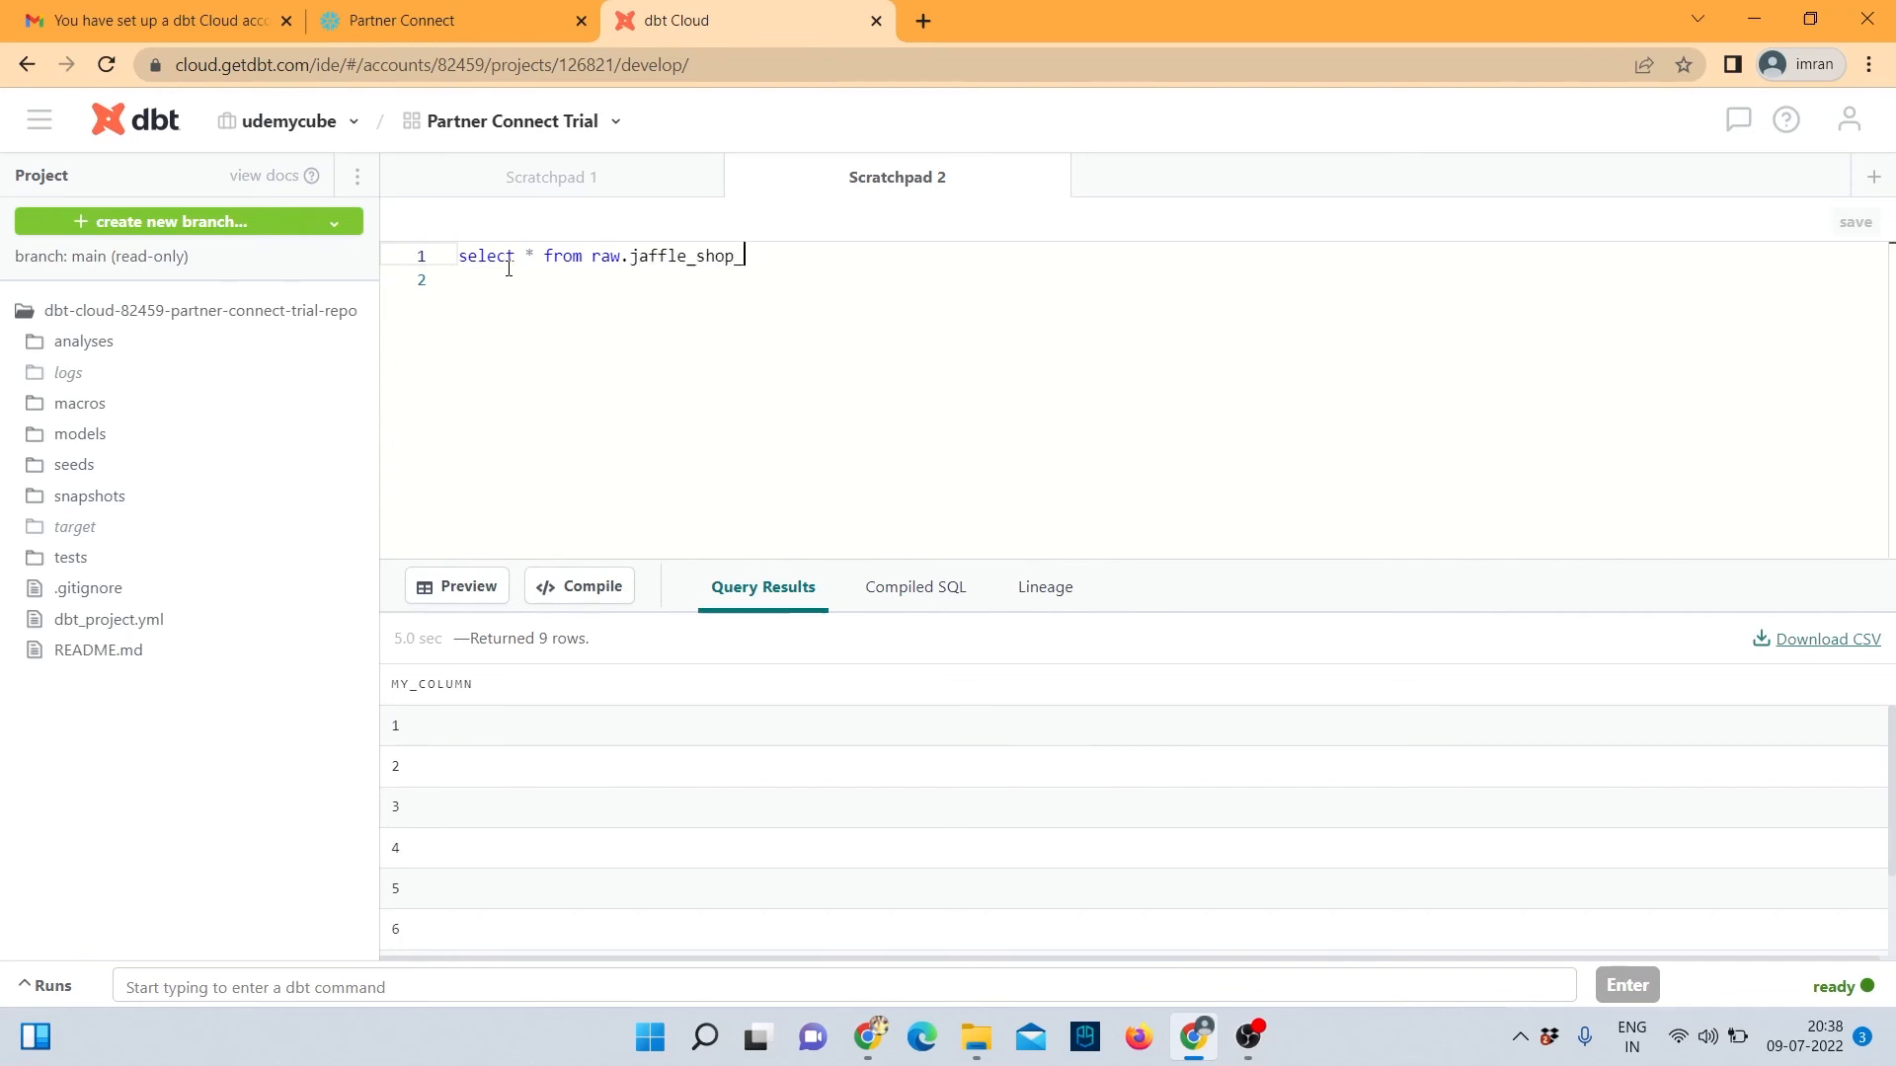
pyautogui.write('_customers')
# Execute dbt run from the IDE command bar.
pyautogui.click(230, 984)
pyautogui.write('dbt')
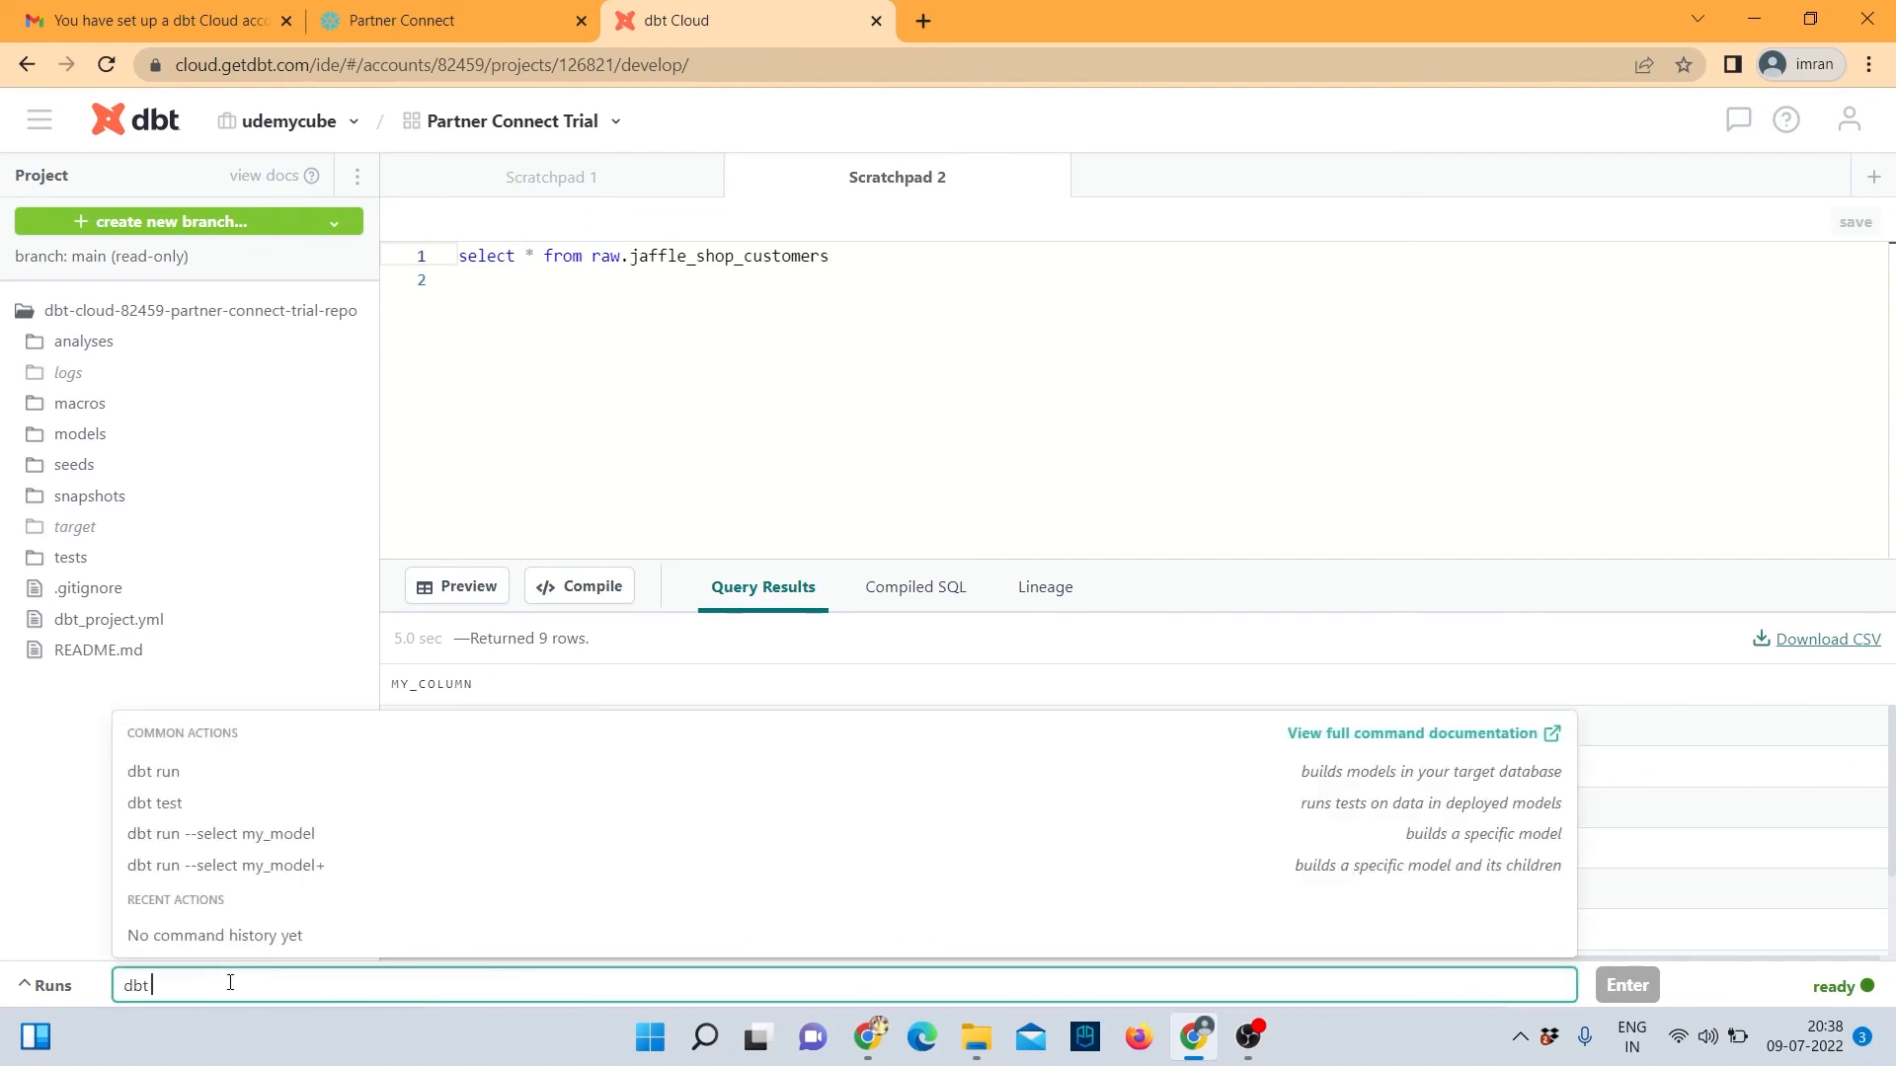
pyautogui.click(169, 774)
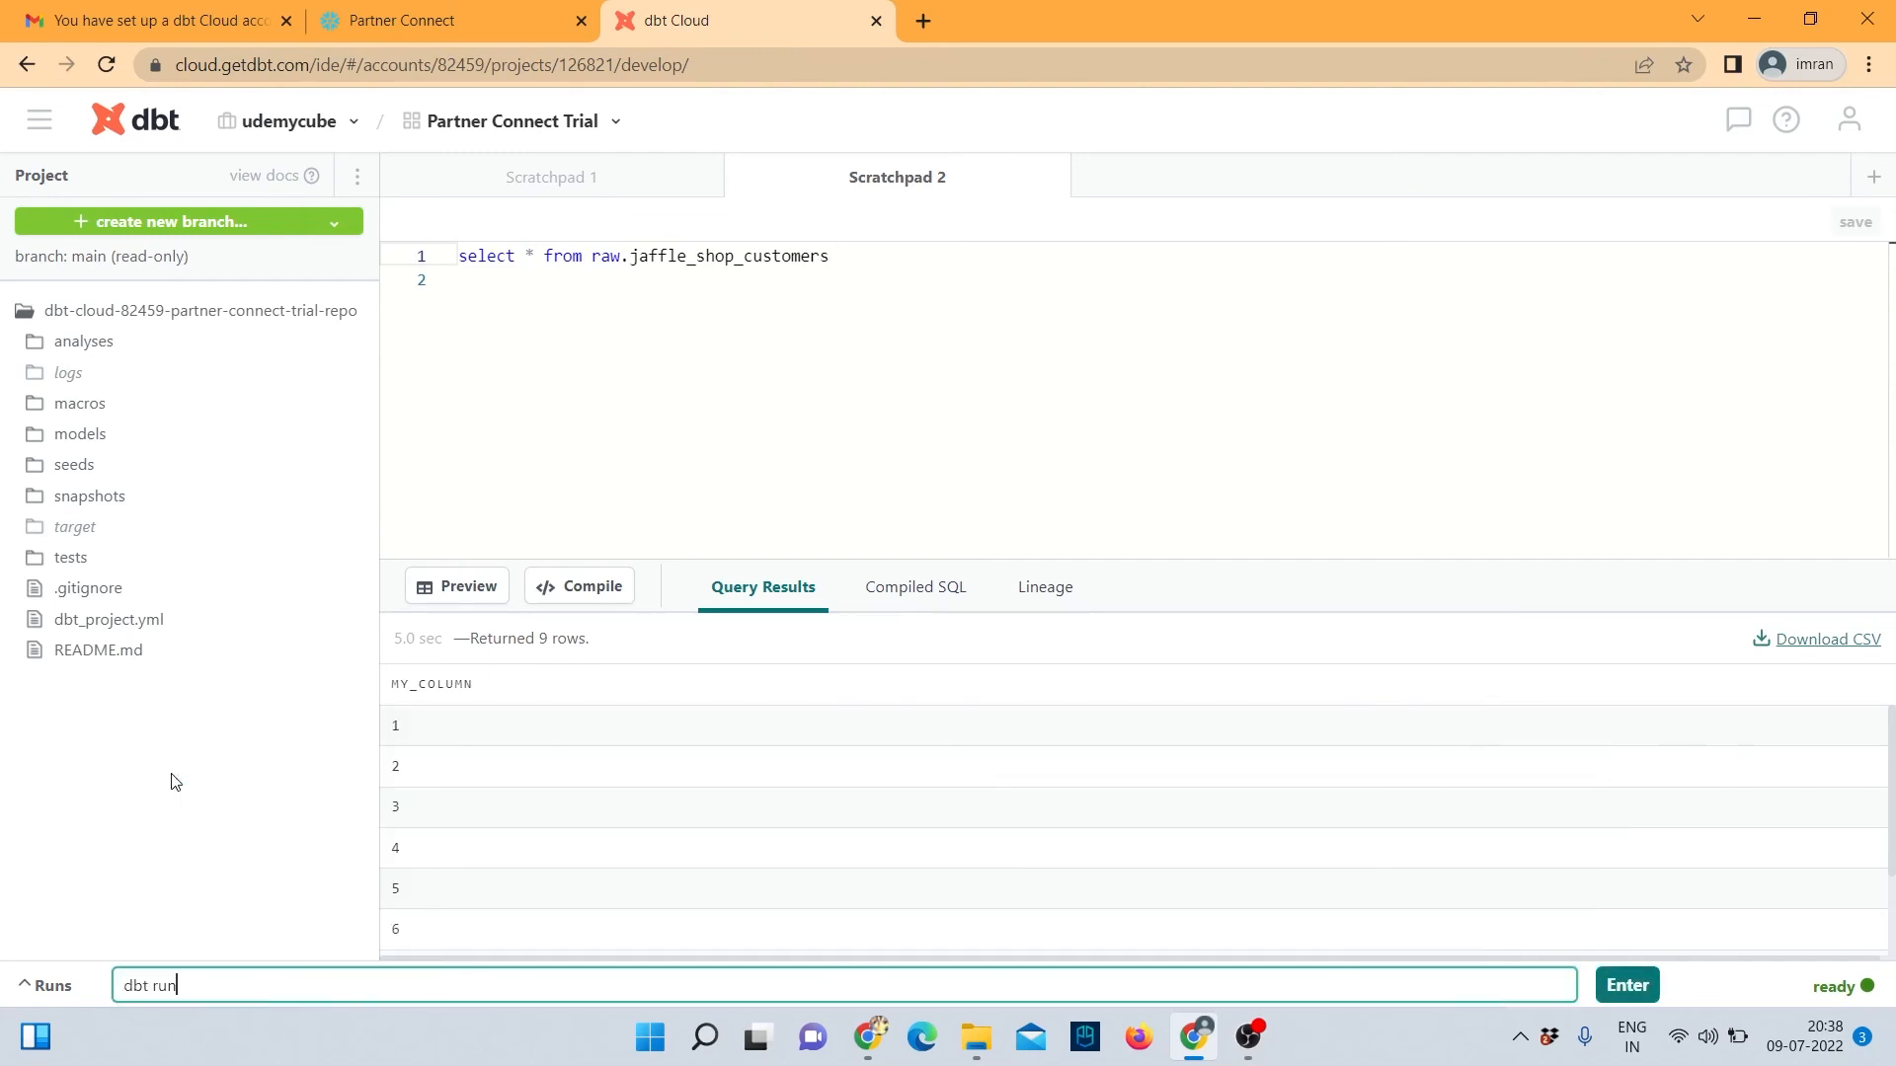
pyautogui.click(1627, 984)
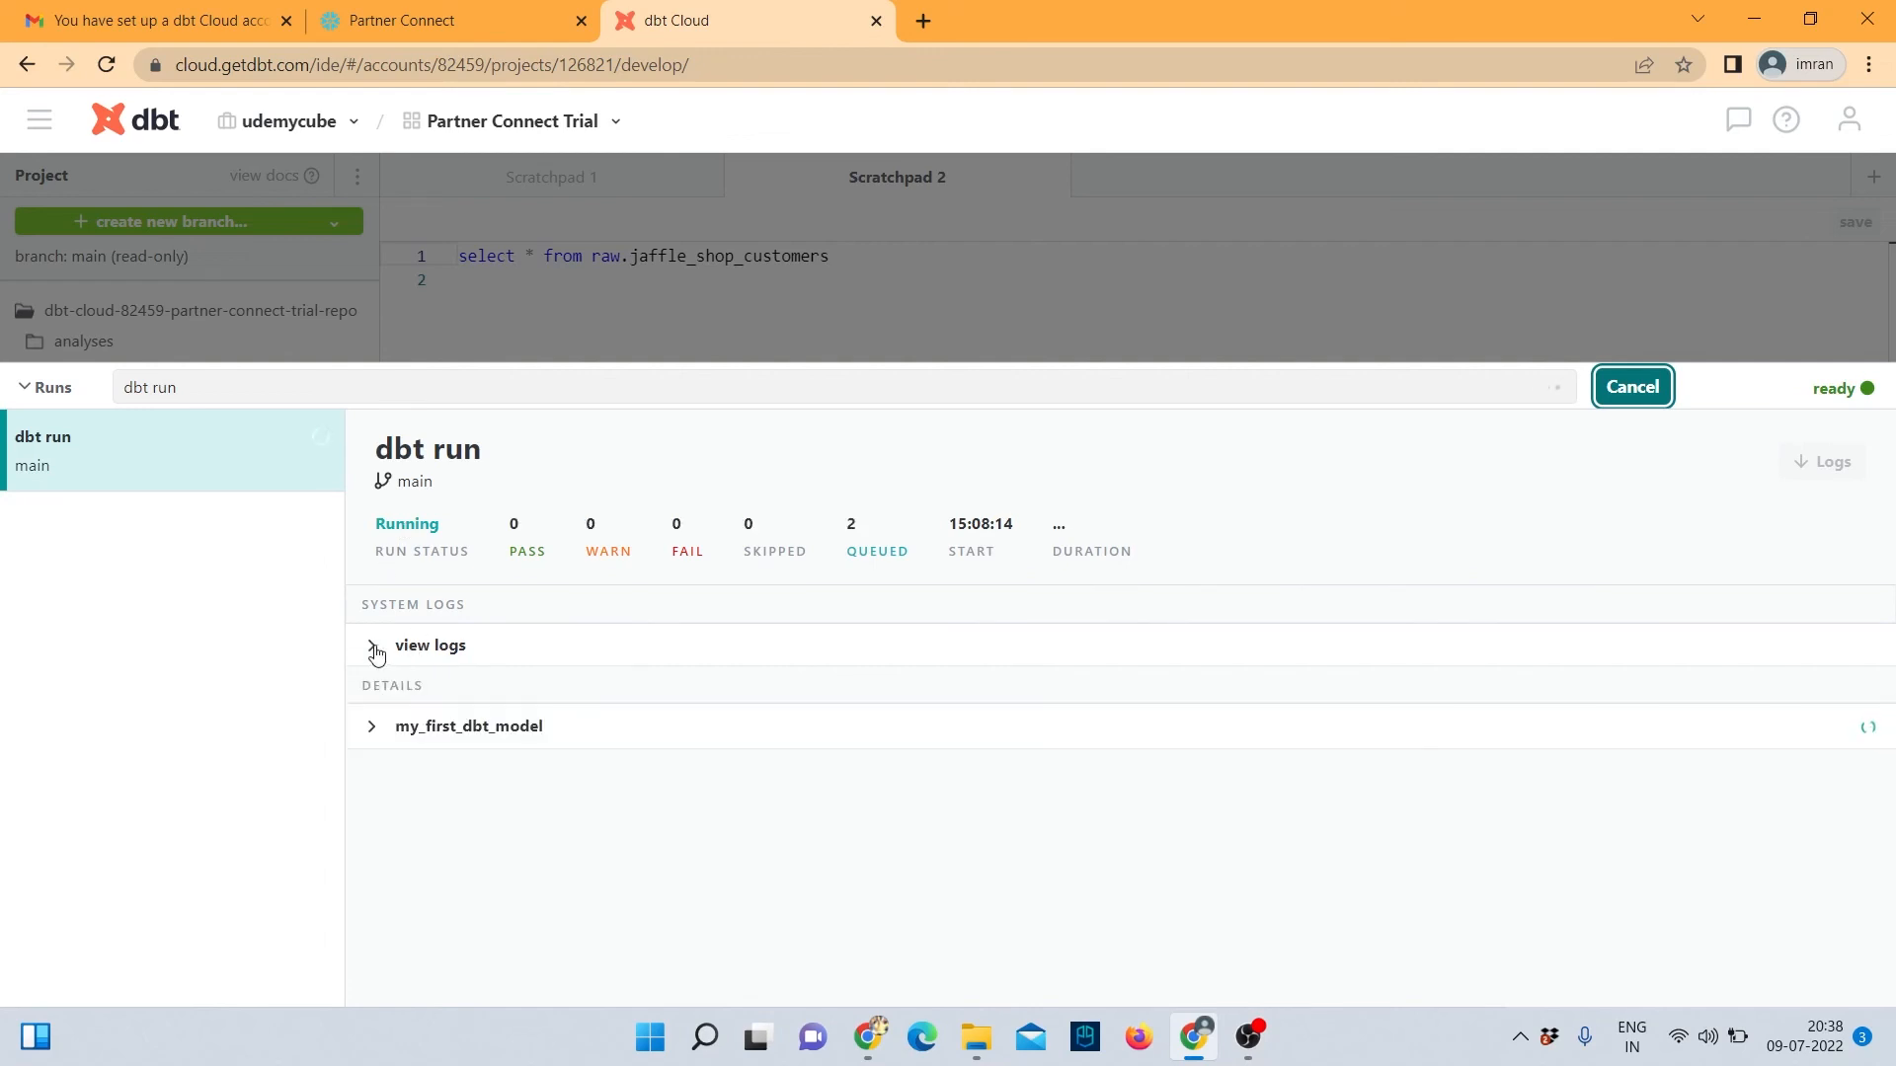
# Expand both model run summaries and download the run's log file.
pyautogui.click(369, 731)
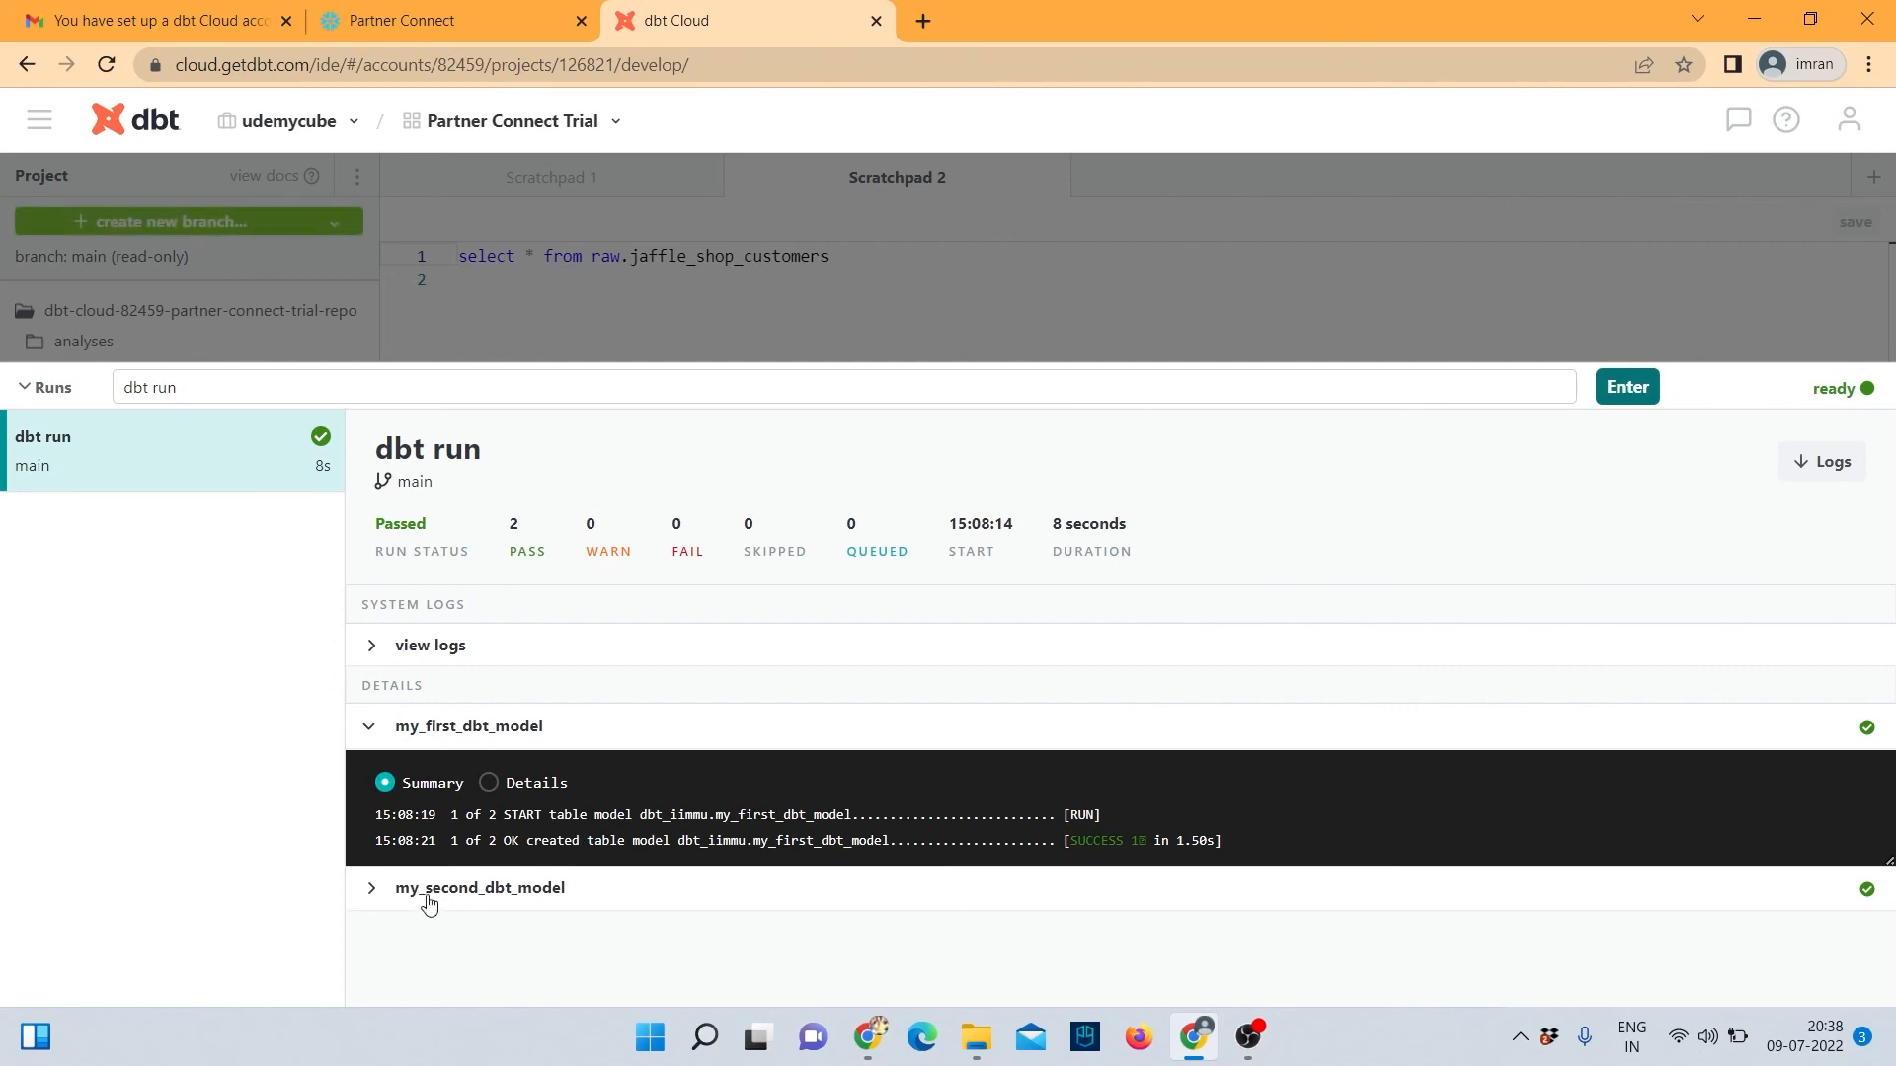
pyautogui.click(372, 890)
pyautogui.scroll(-1, 717, 918)
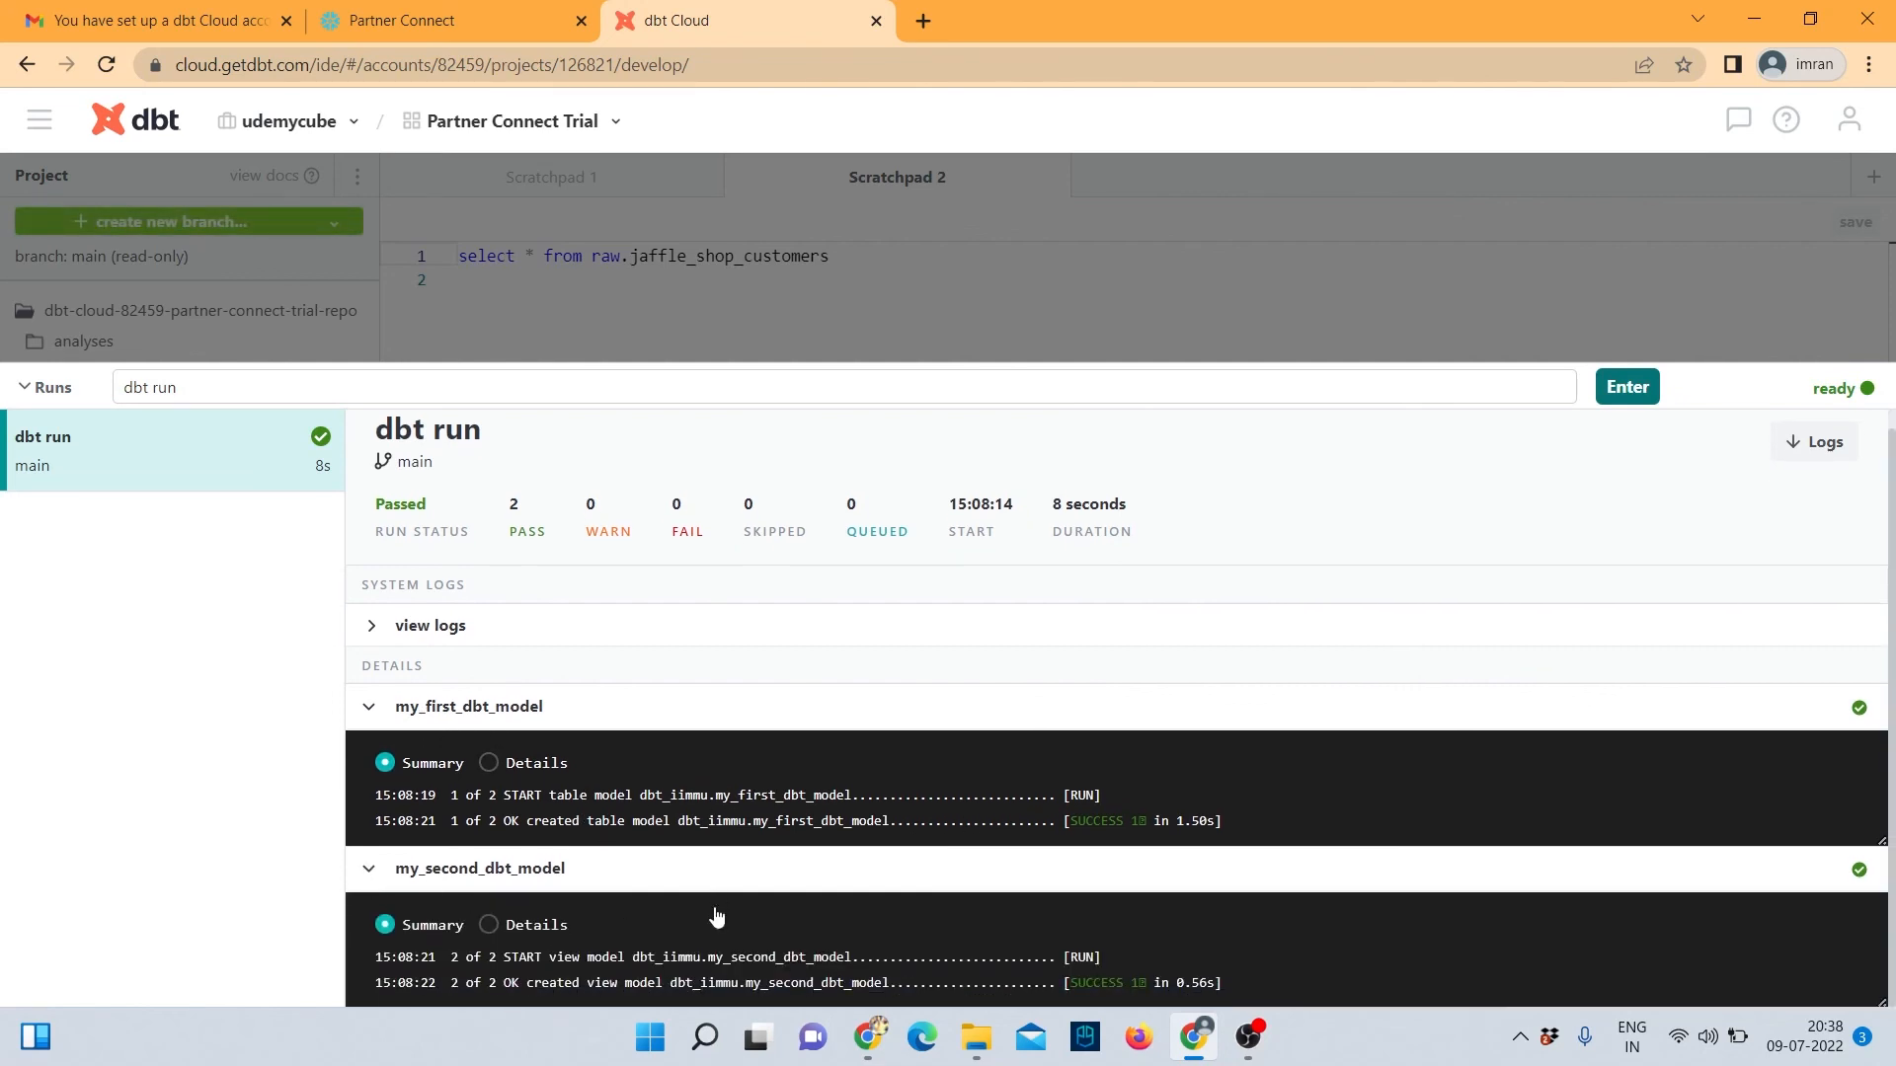
pyautogui.scroll(2, 715, 916)
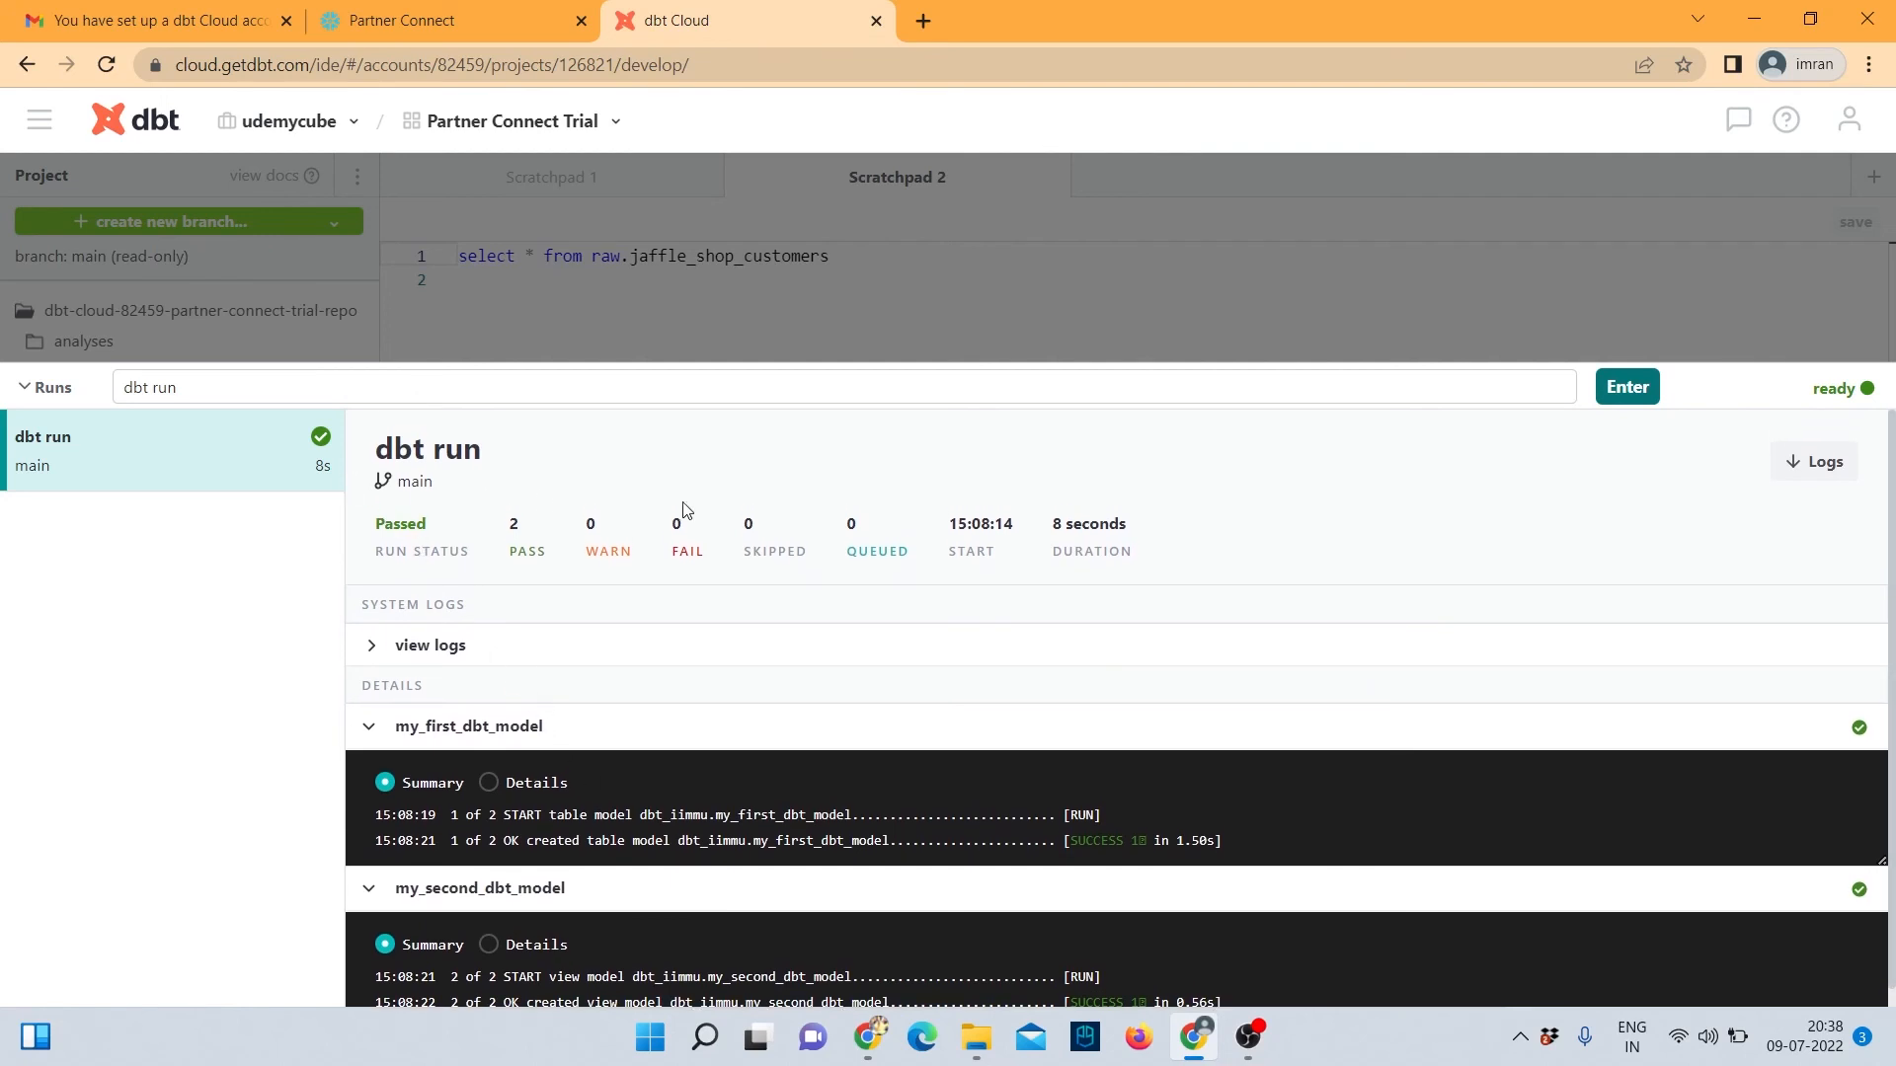
pyautogui.click(1805, 464)
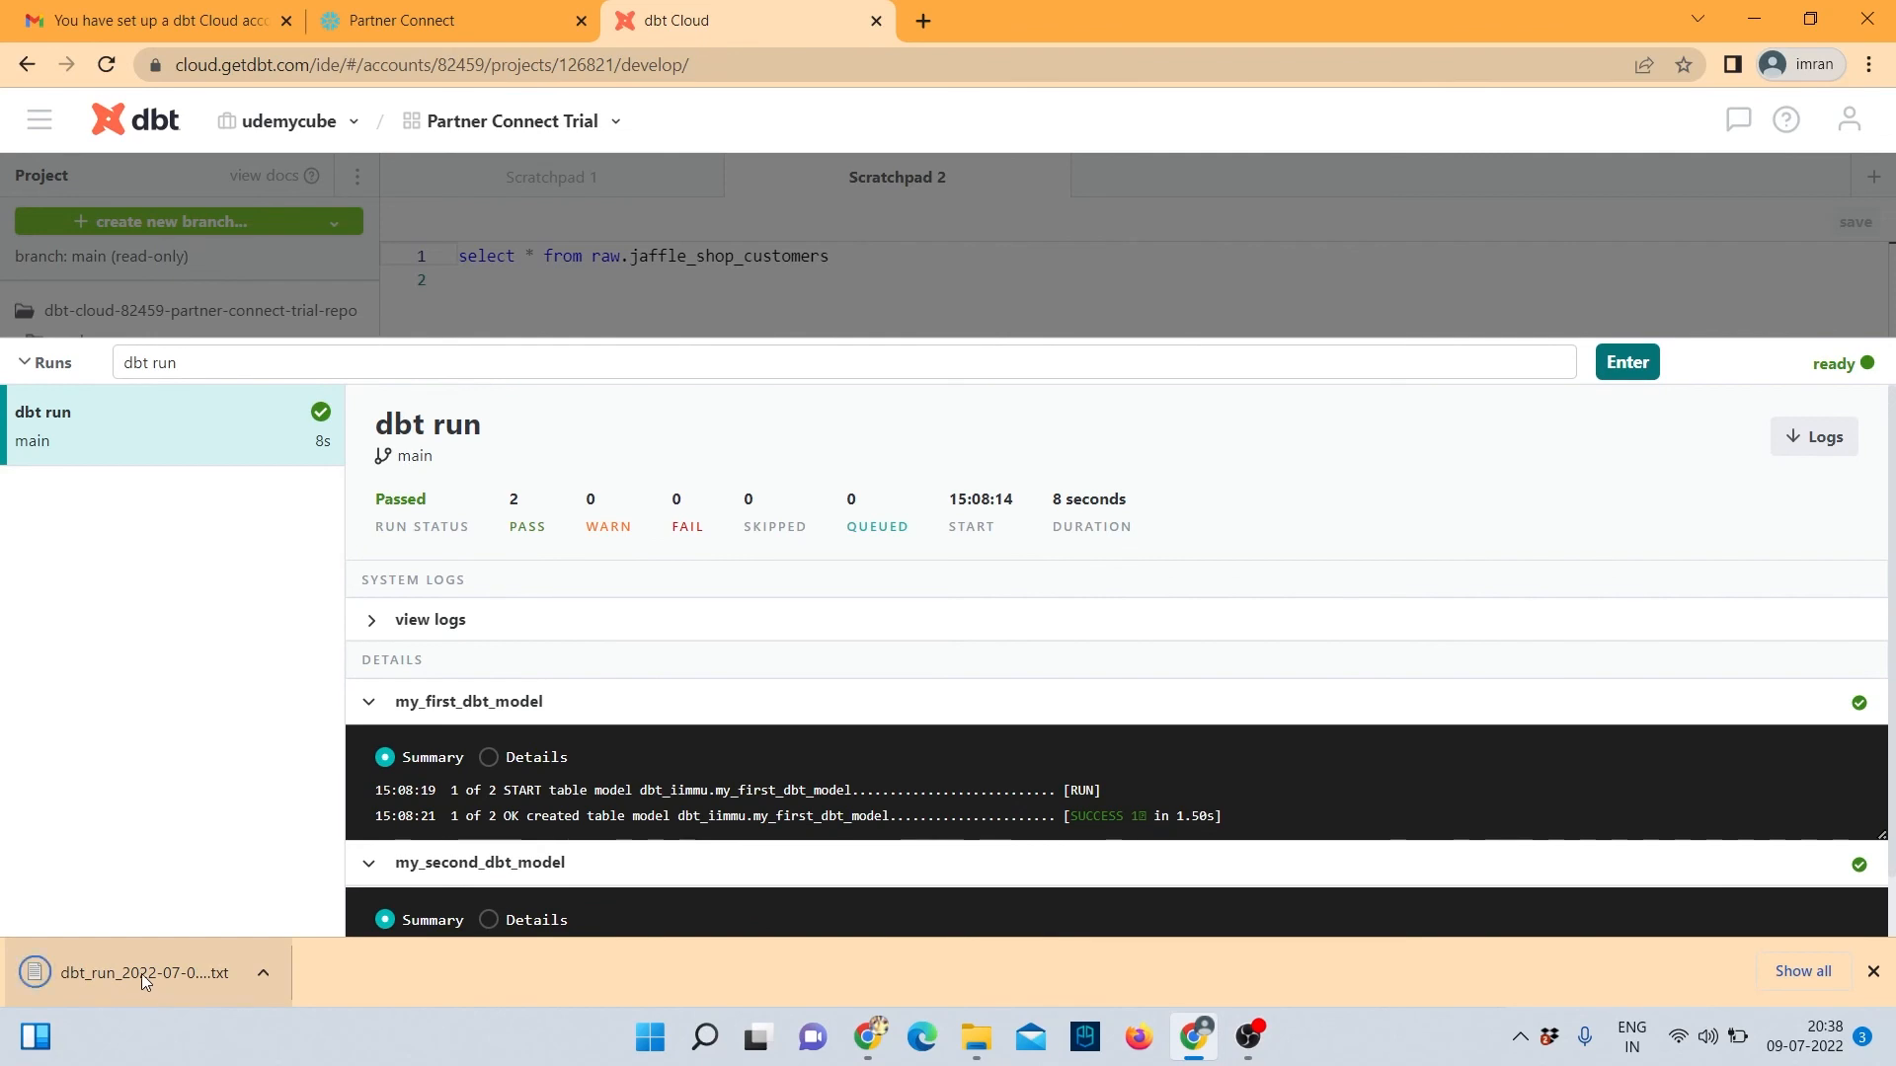
pyautogui.rightClick(153, 994)
pyautogui.click(173, 830)
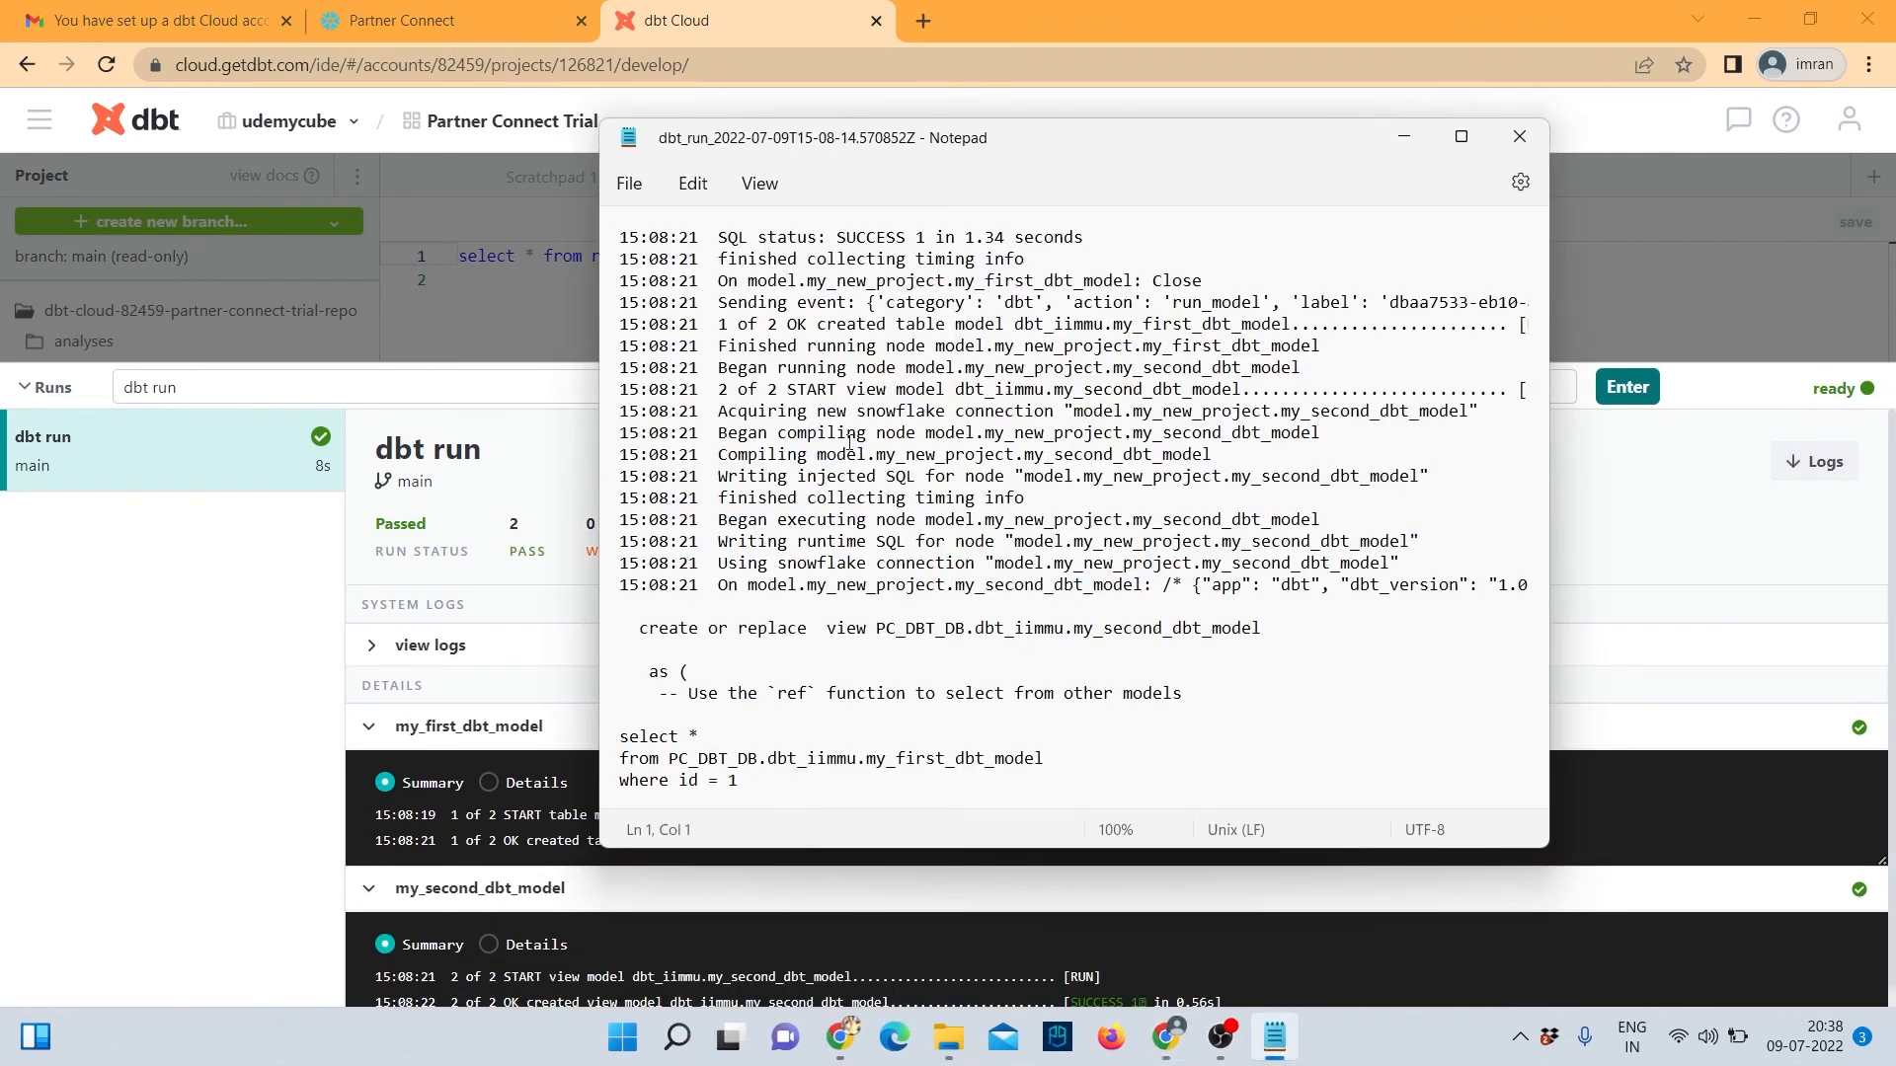
pyautogui.scroll(-3, 862, 426)
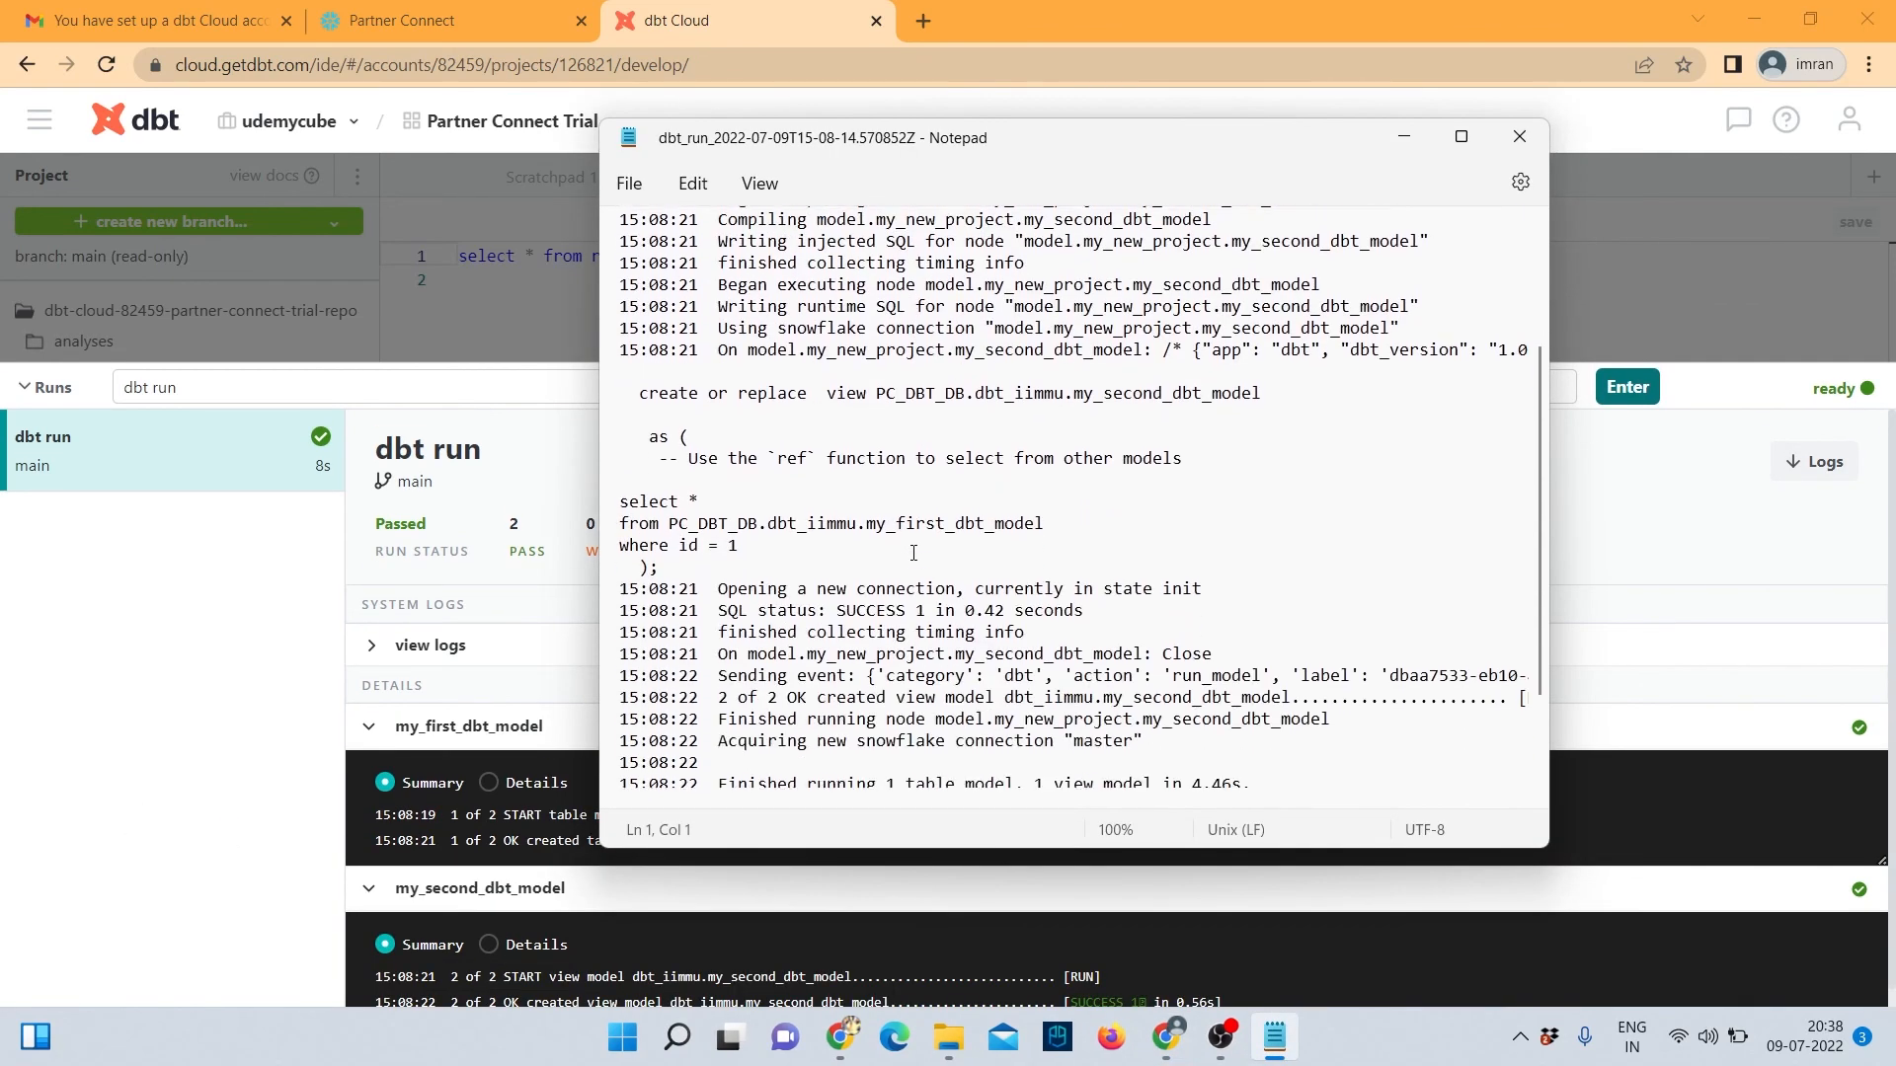
pyautogui.scroll(-3, 913, 553)
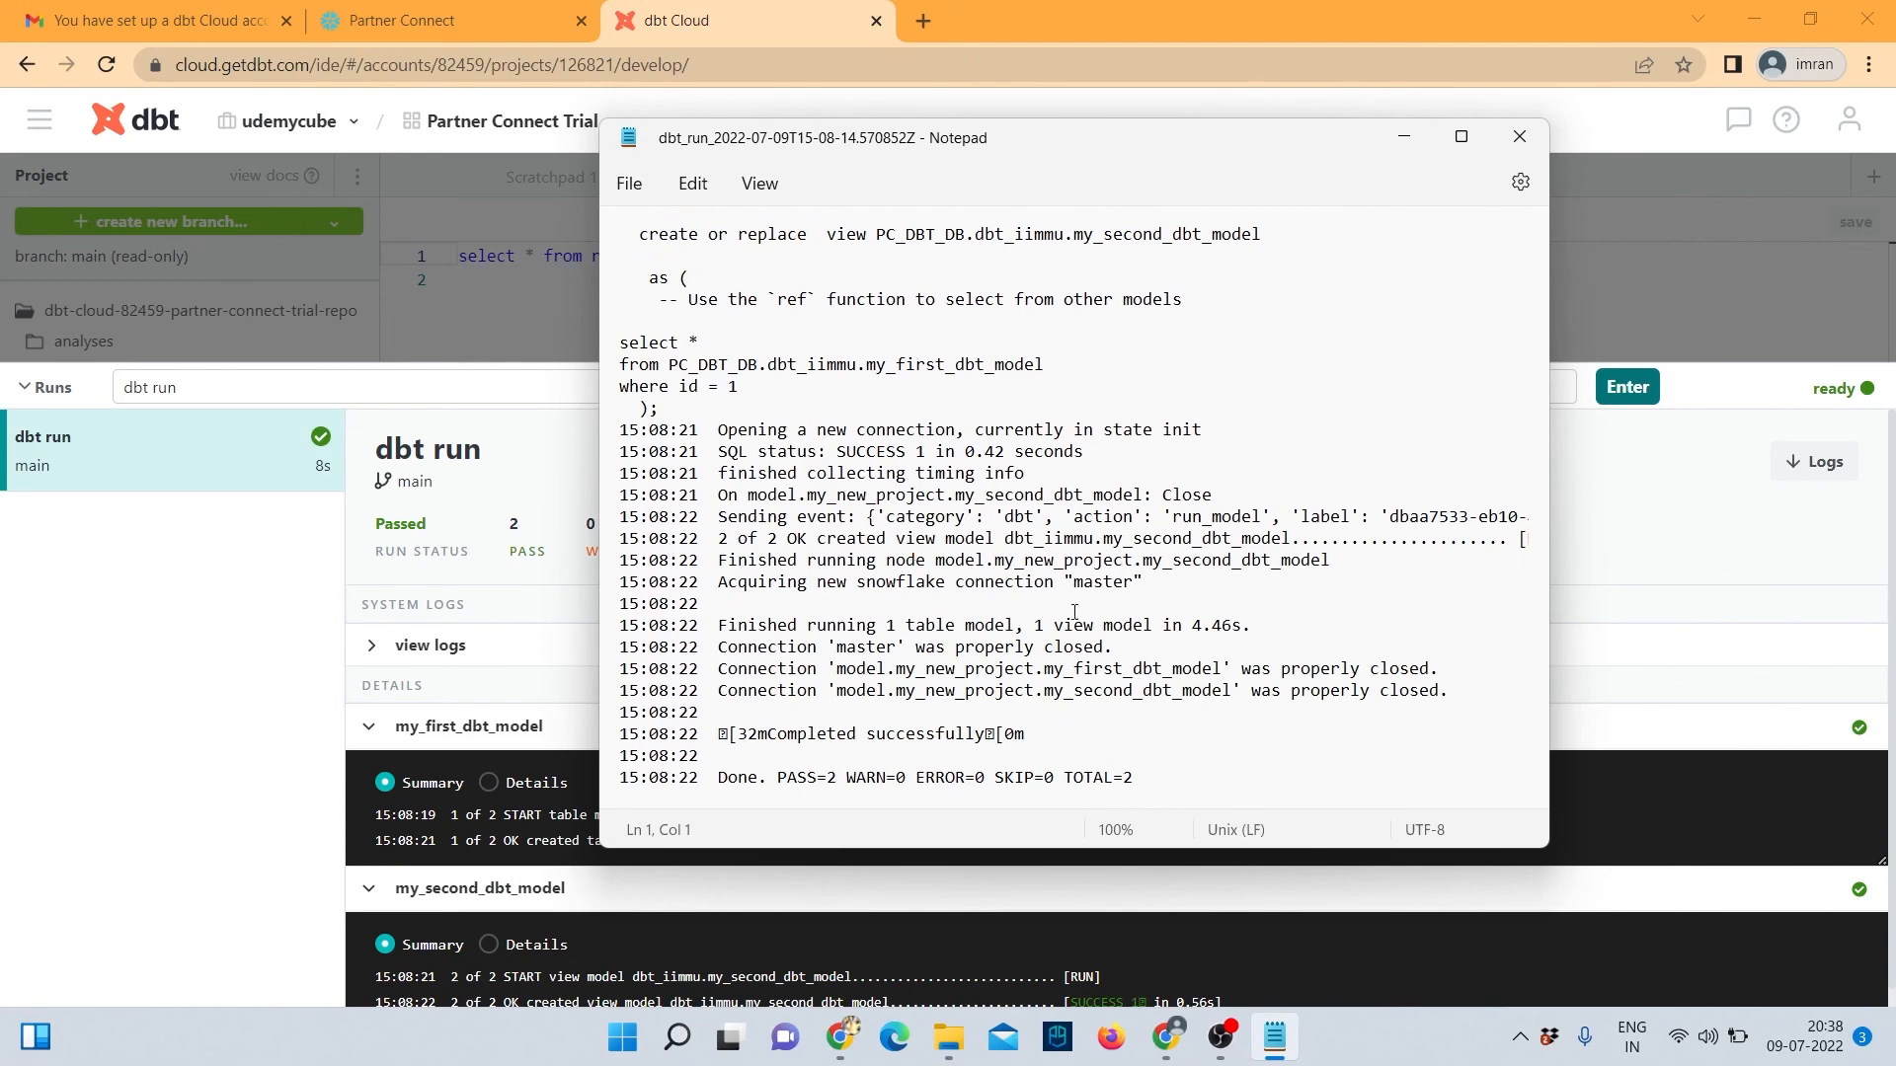
pyautogui.scroll(6, 1075, 613)
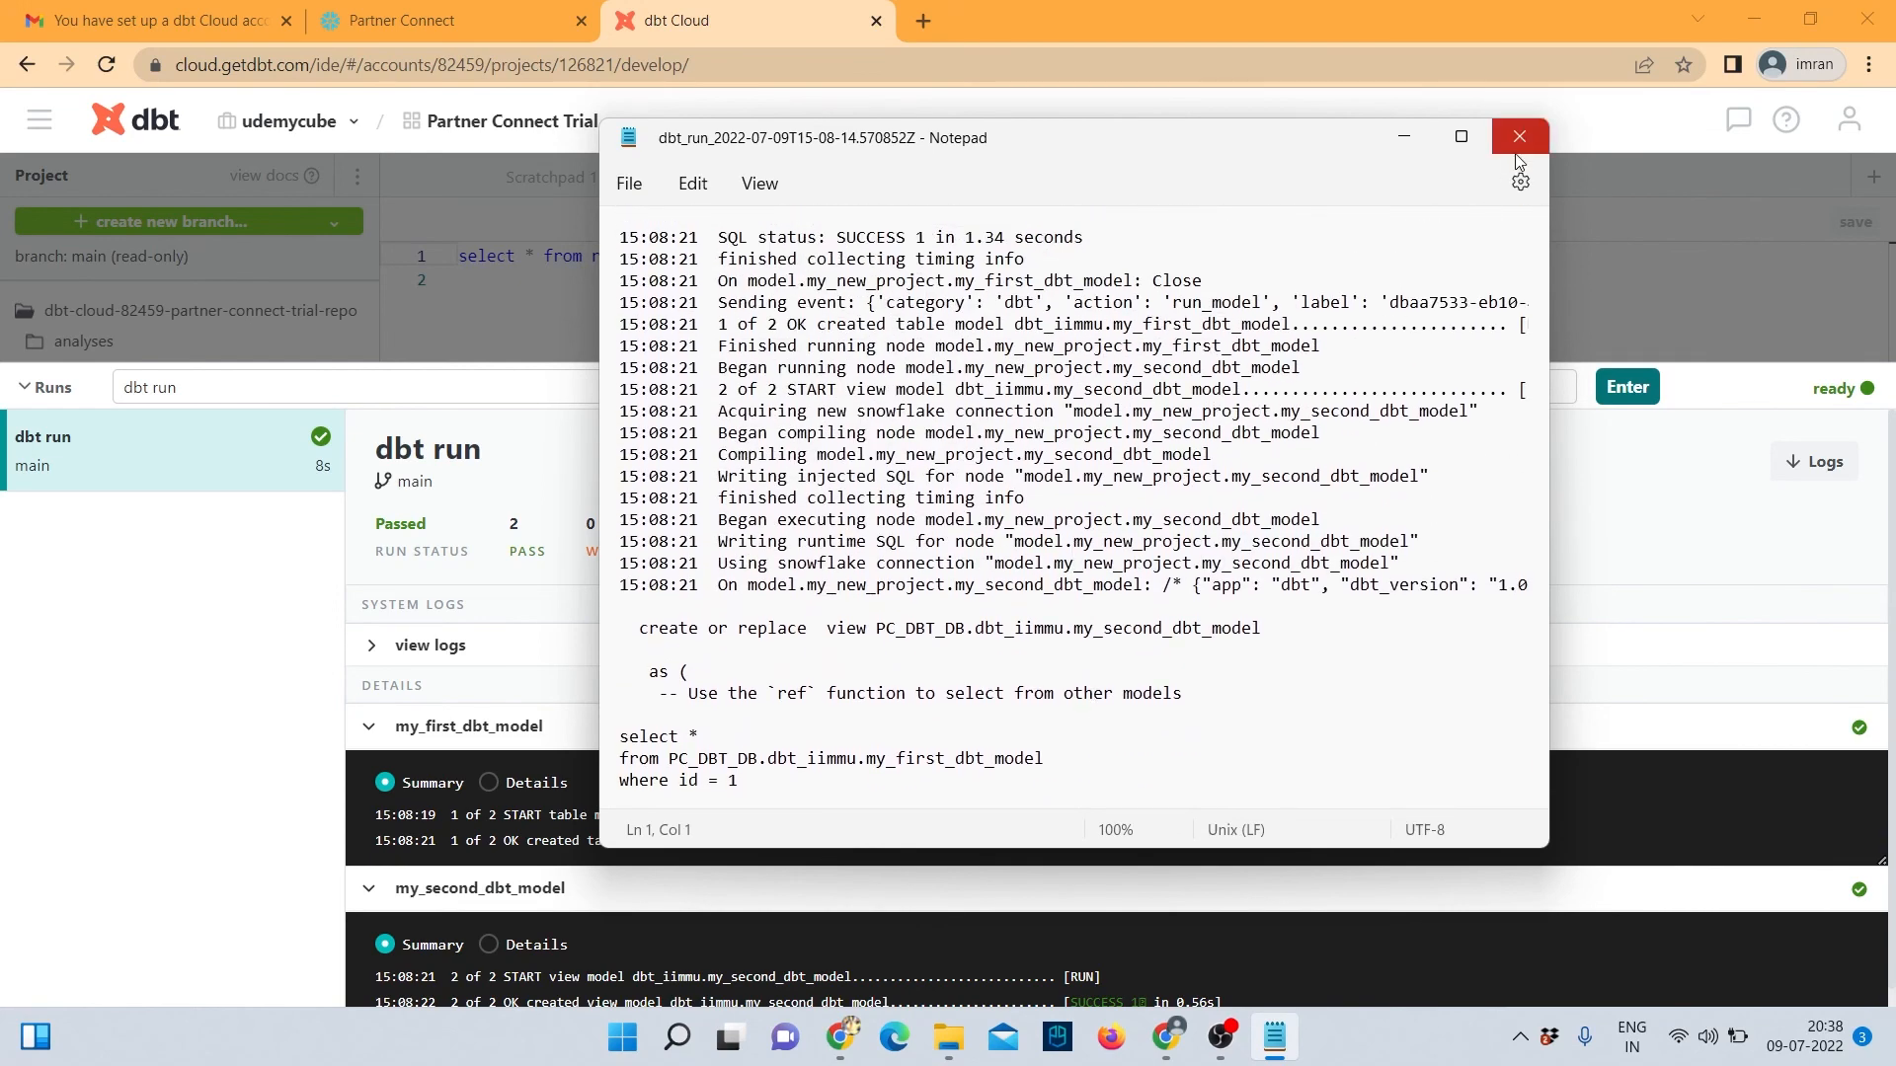
pyautogui.click(1518, 138)
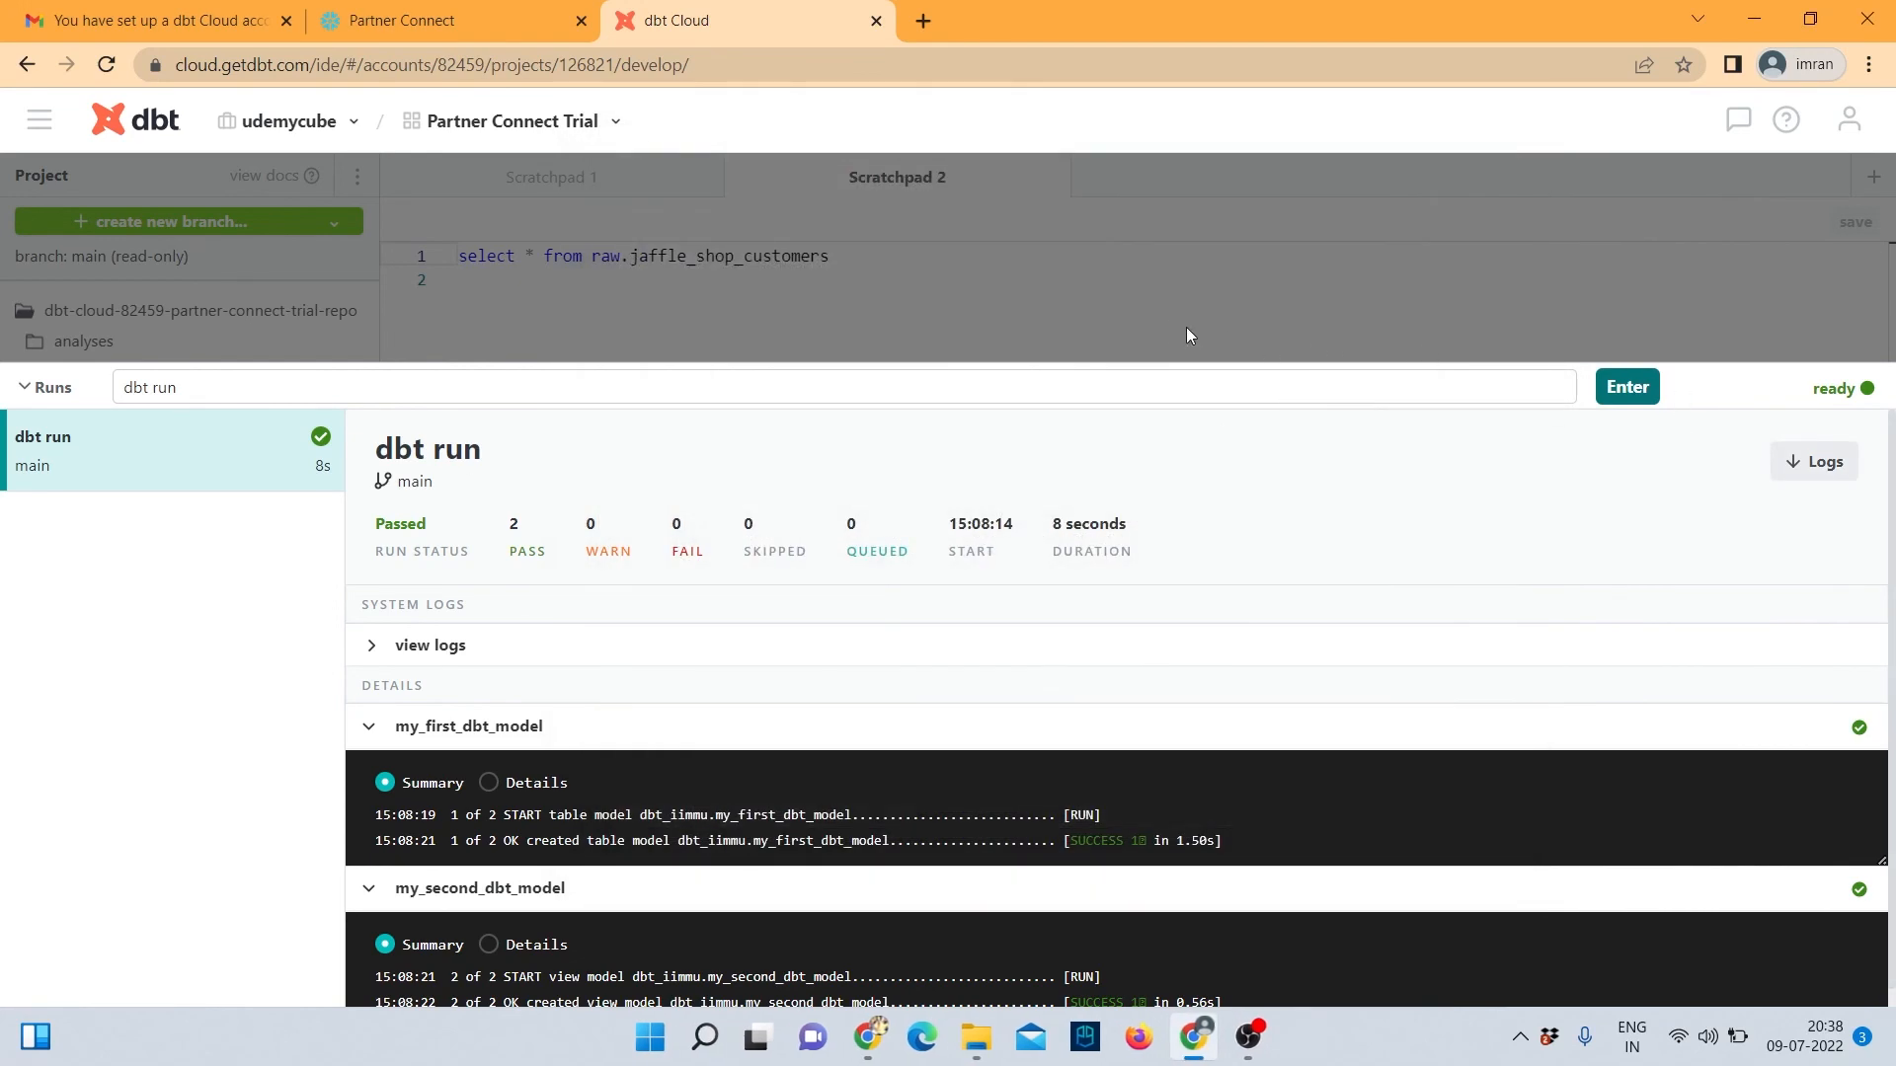
# Preview the scratchpad query, then correct jaffle_shop_customers to jaffle_shop.customers.
pyautogui.click(36, 403)
pyautogui.click(462, 588)
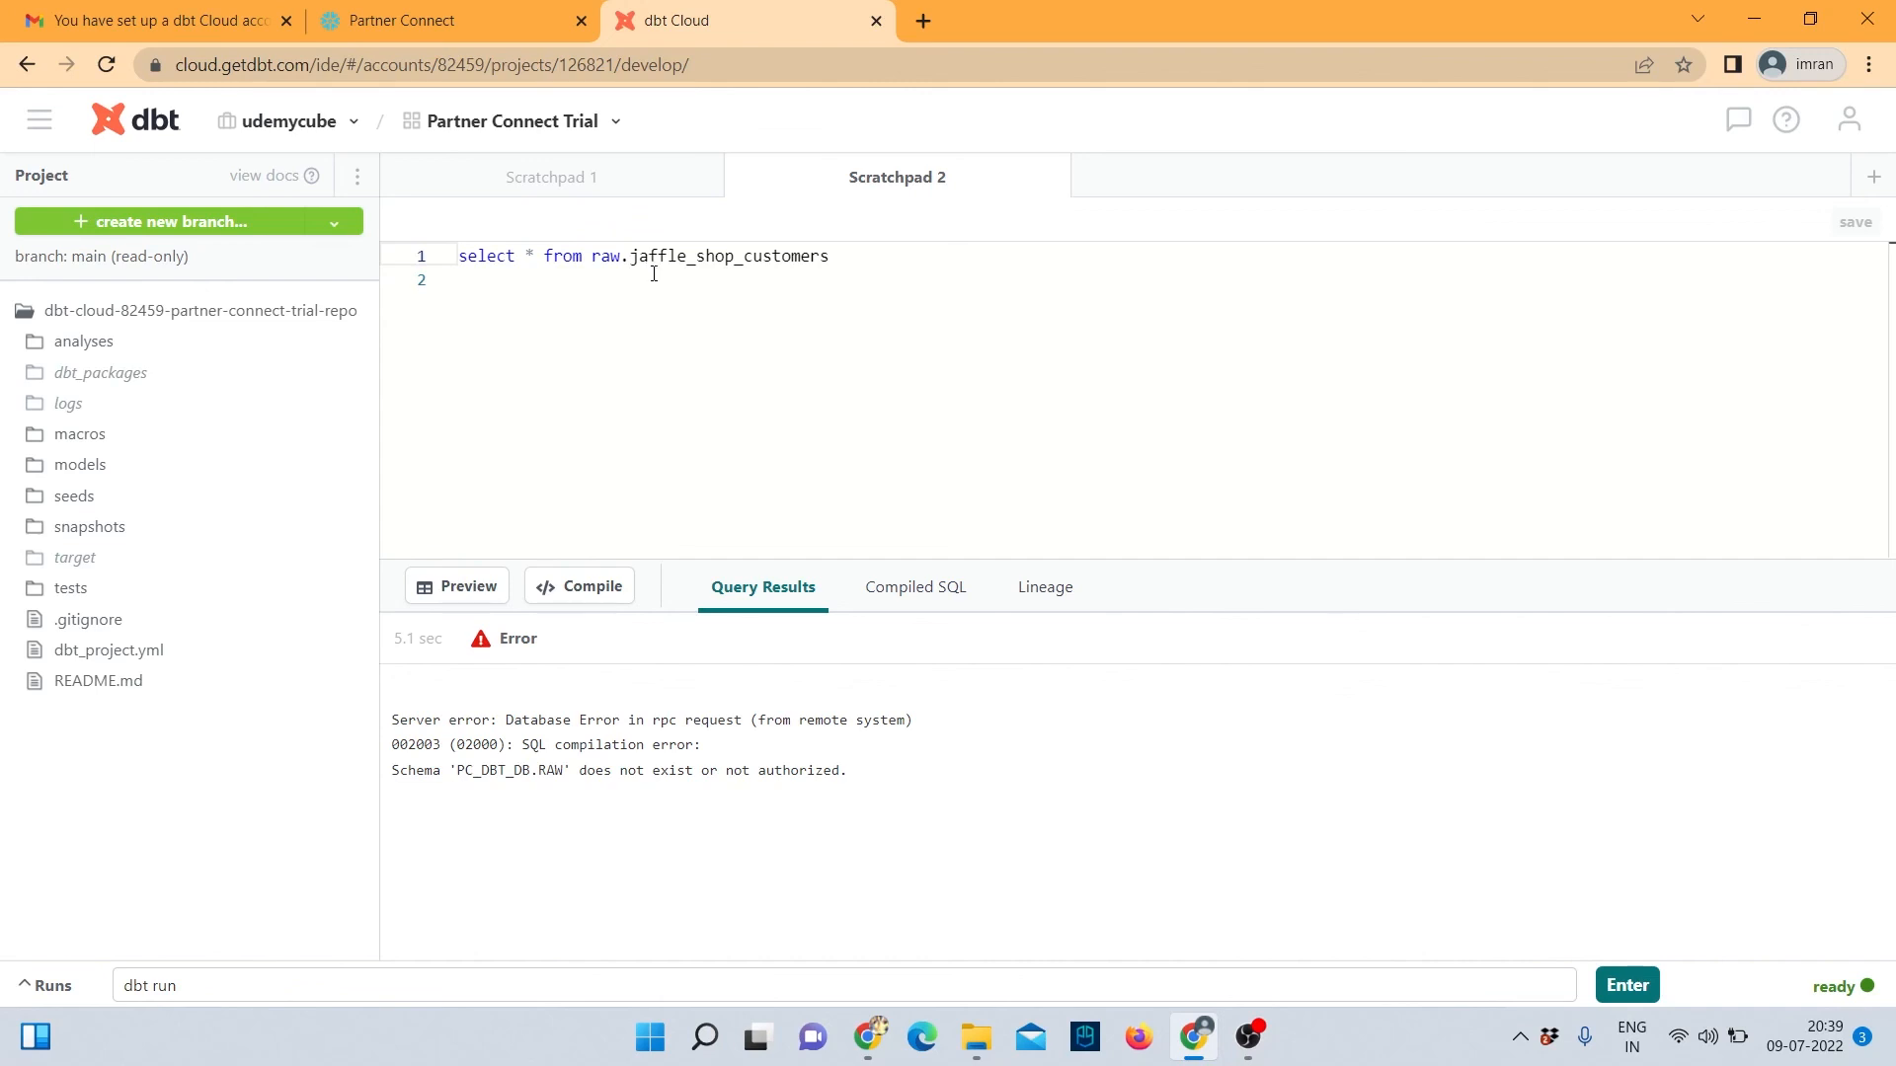
pyautogui.doubleClick(745, 259)
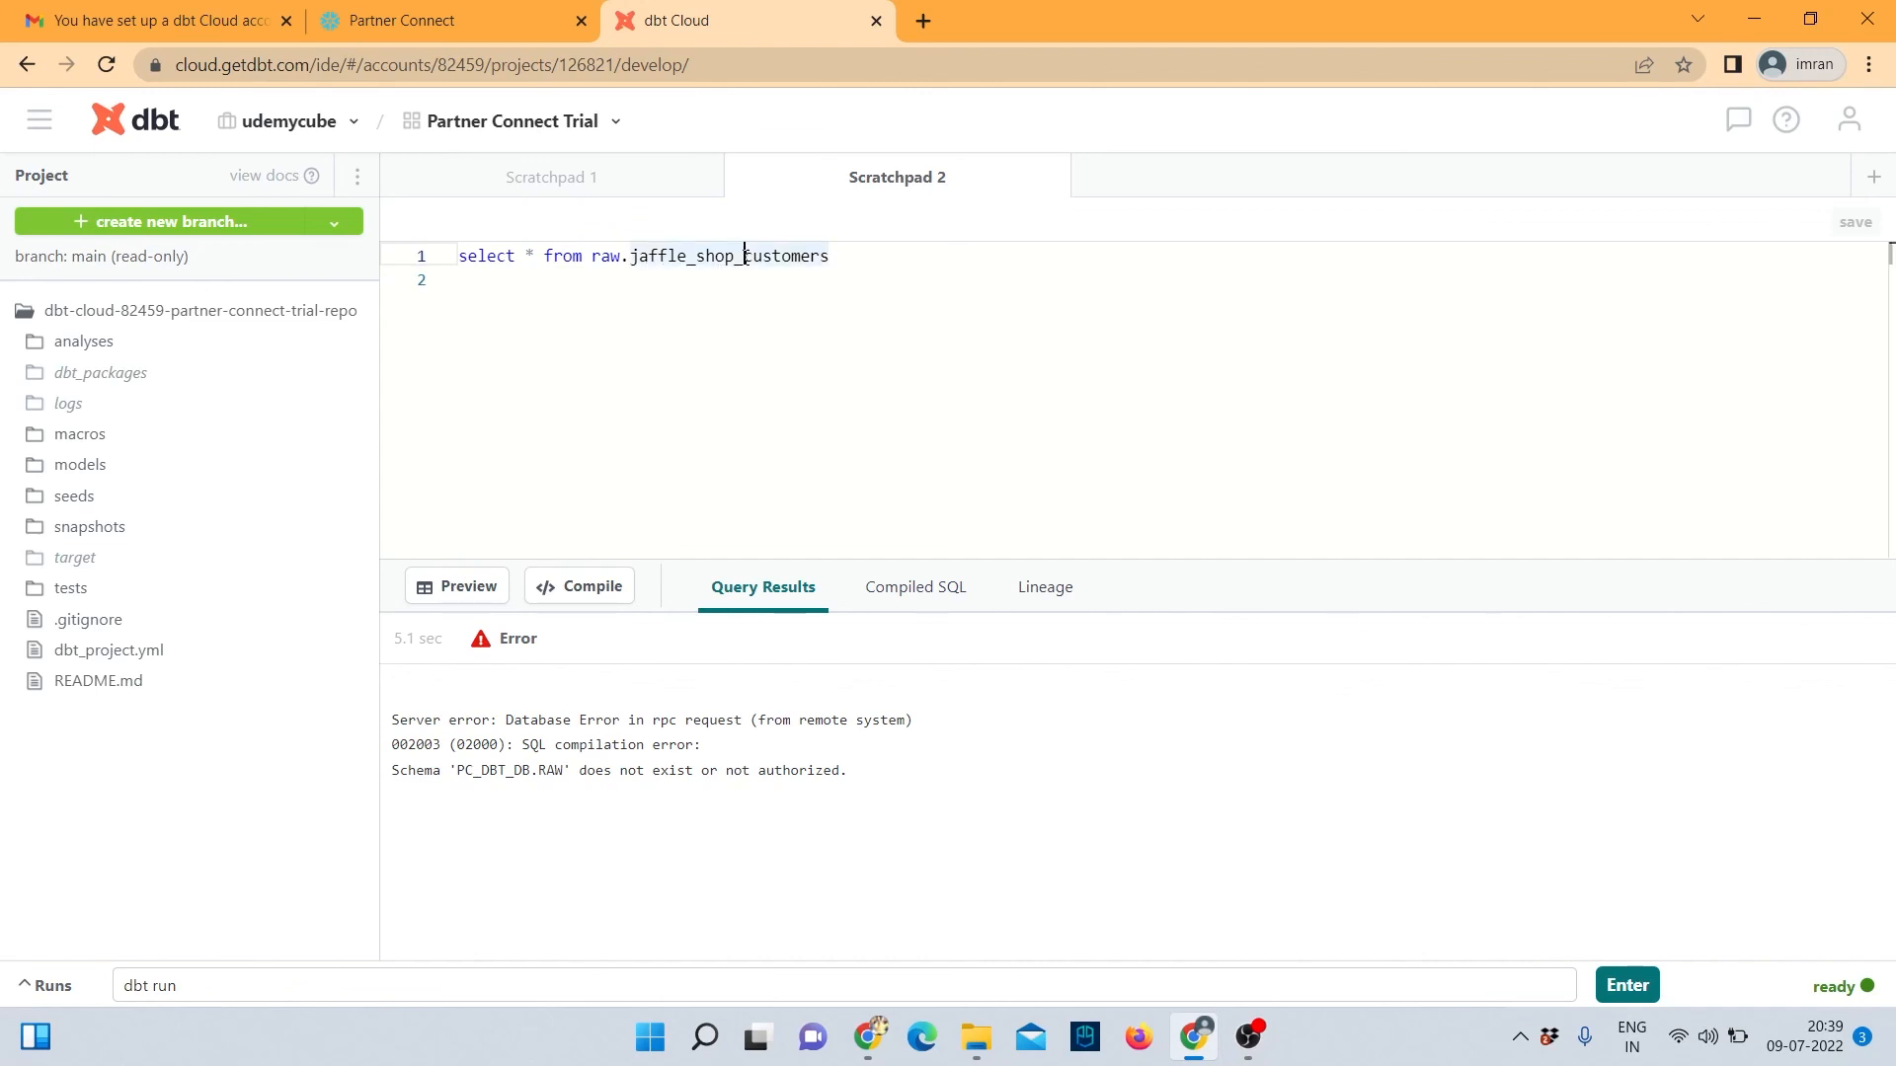
pyautogui.click(745, 258)
pyautogui.press('BackSpace')
pyautogui.write('.')
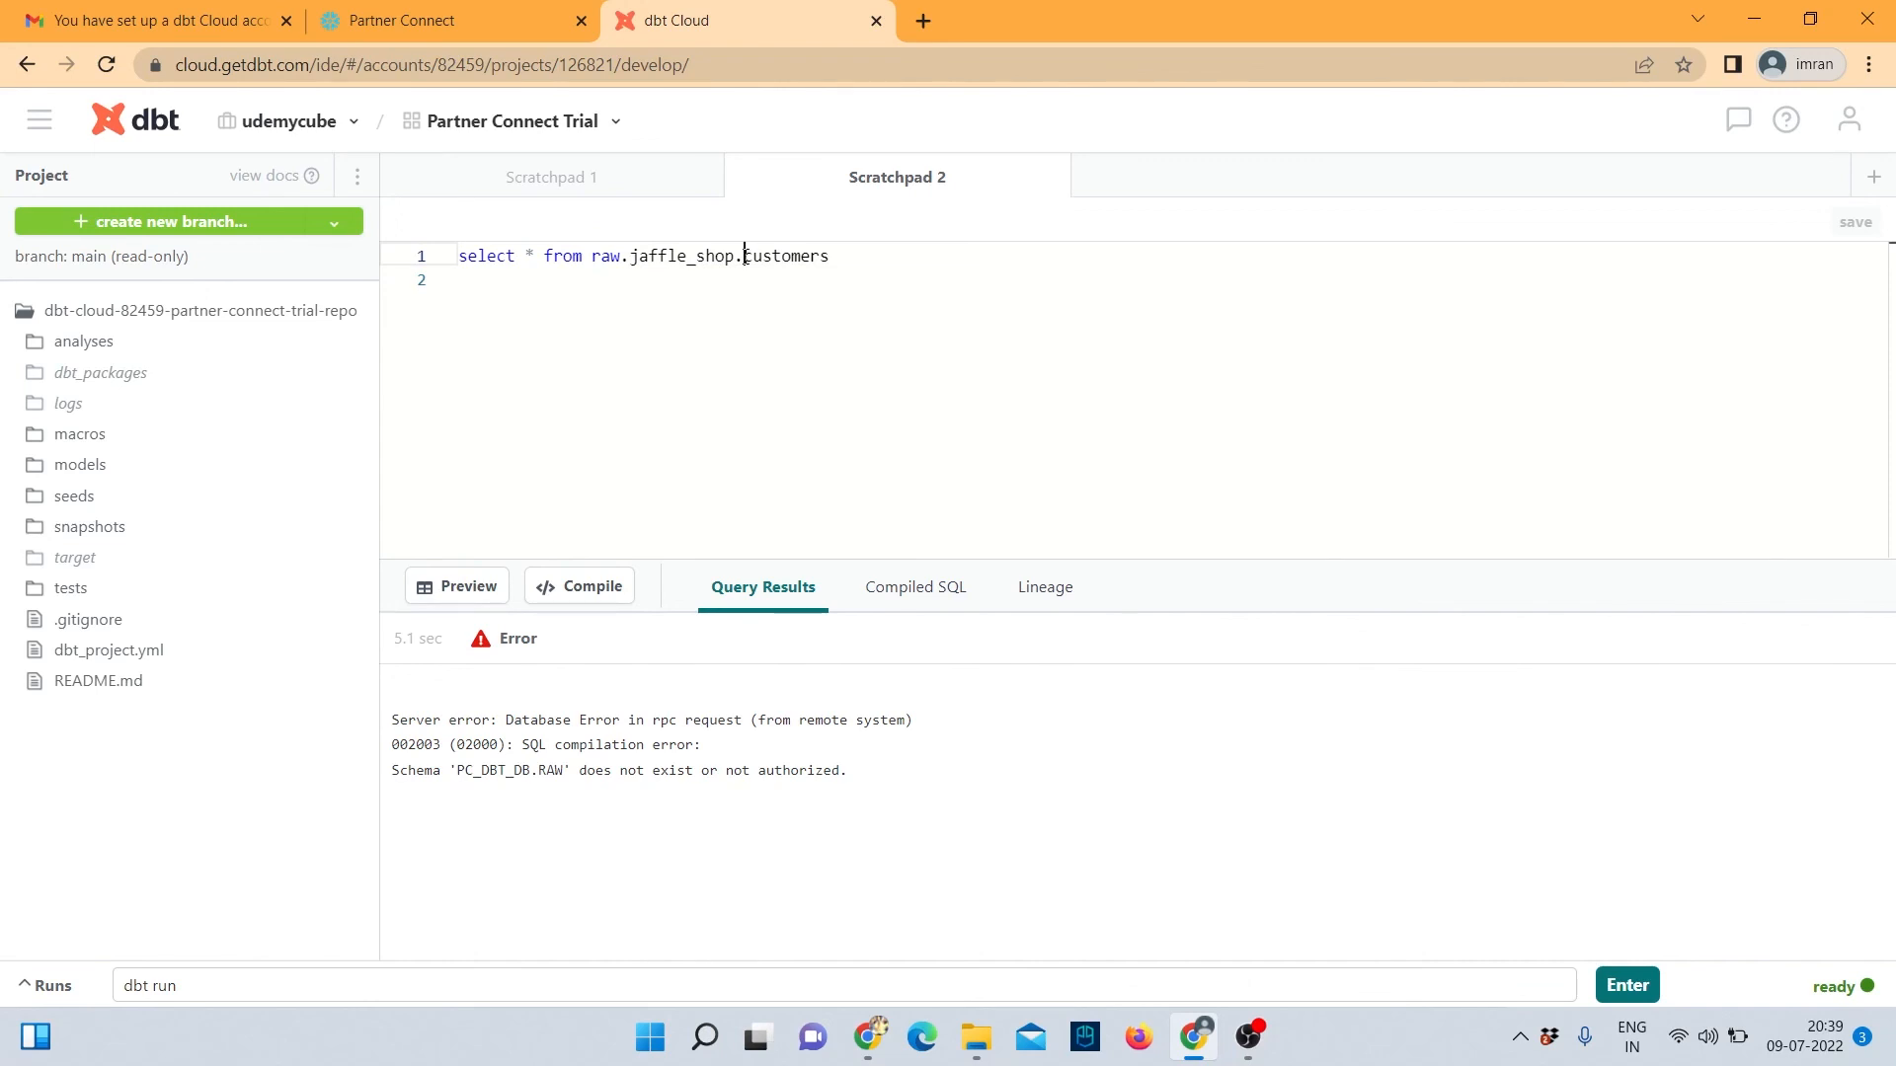
# Preview the corrected query and scroll through its 100 rows of ID, FIRST_NAME and LAST_NAME.
pyautogui.click(459, 591)
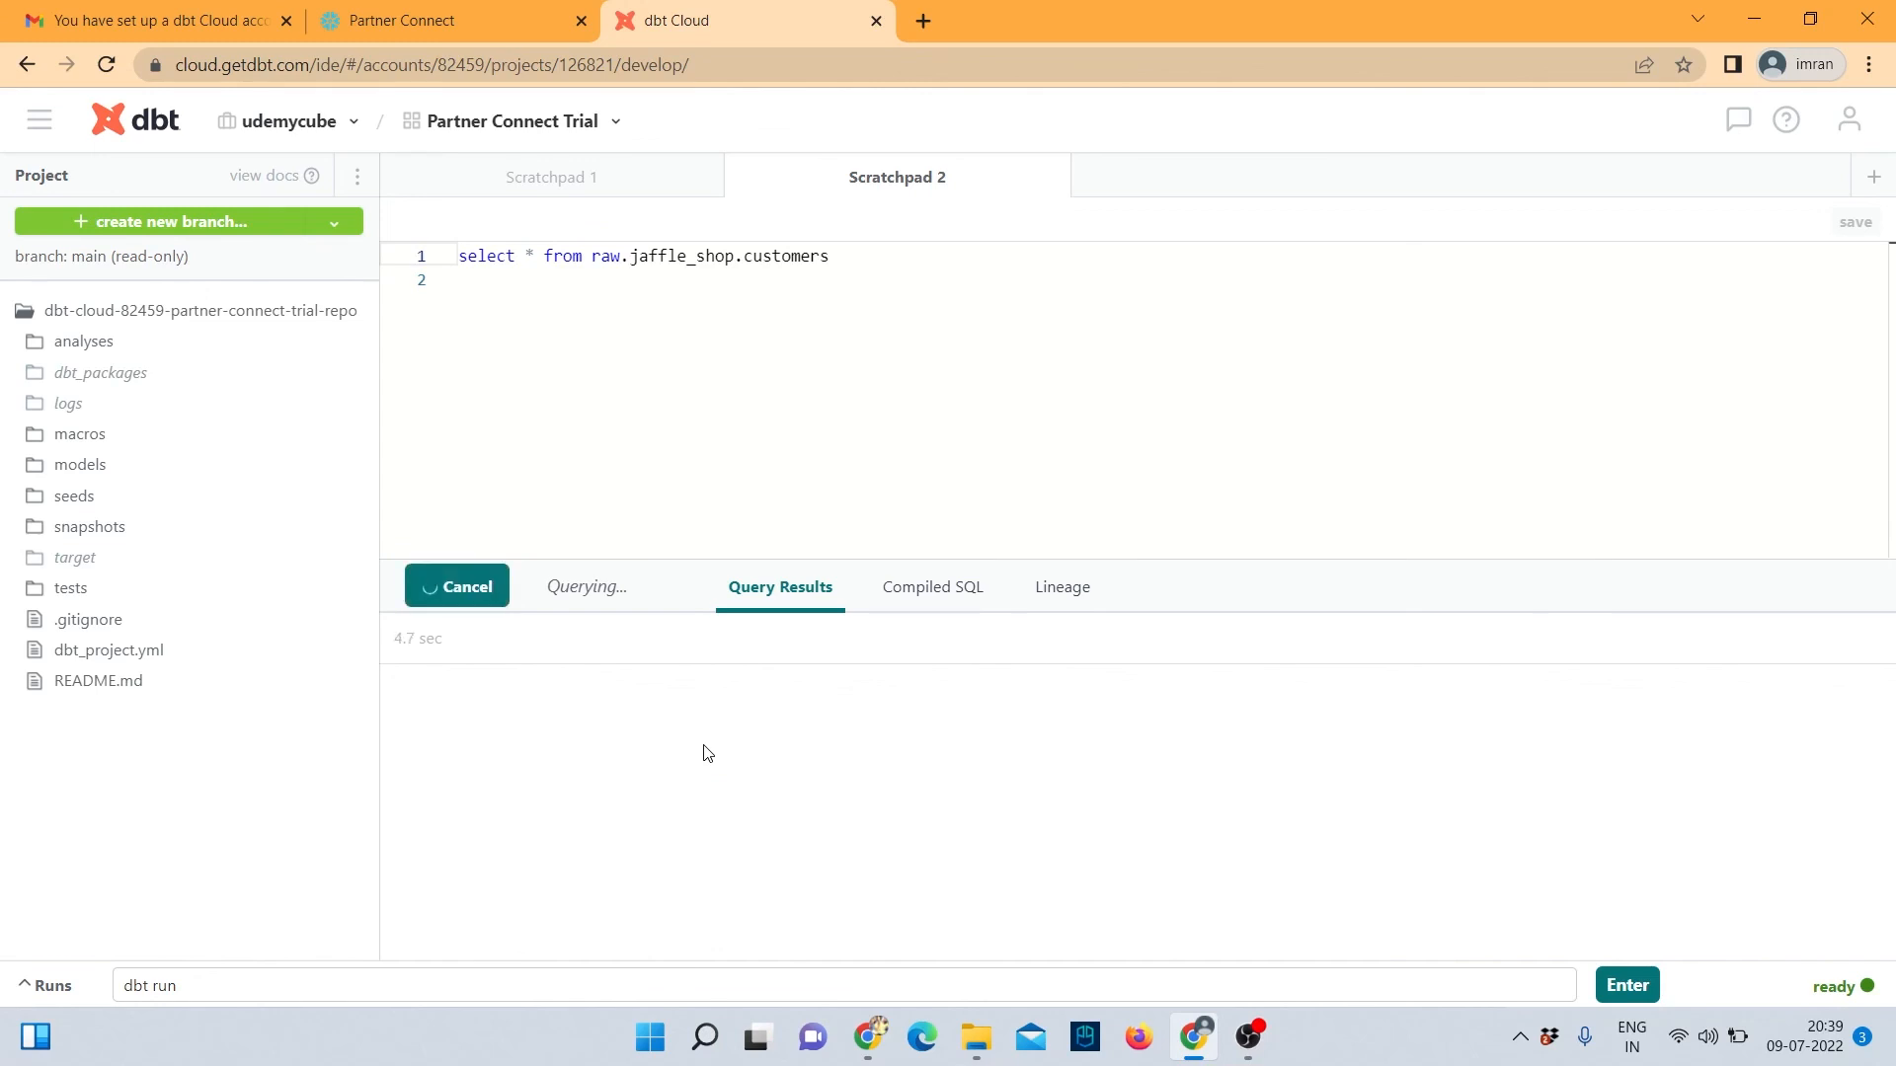
pyautogui.scroll(-1, 972, 747)
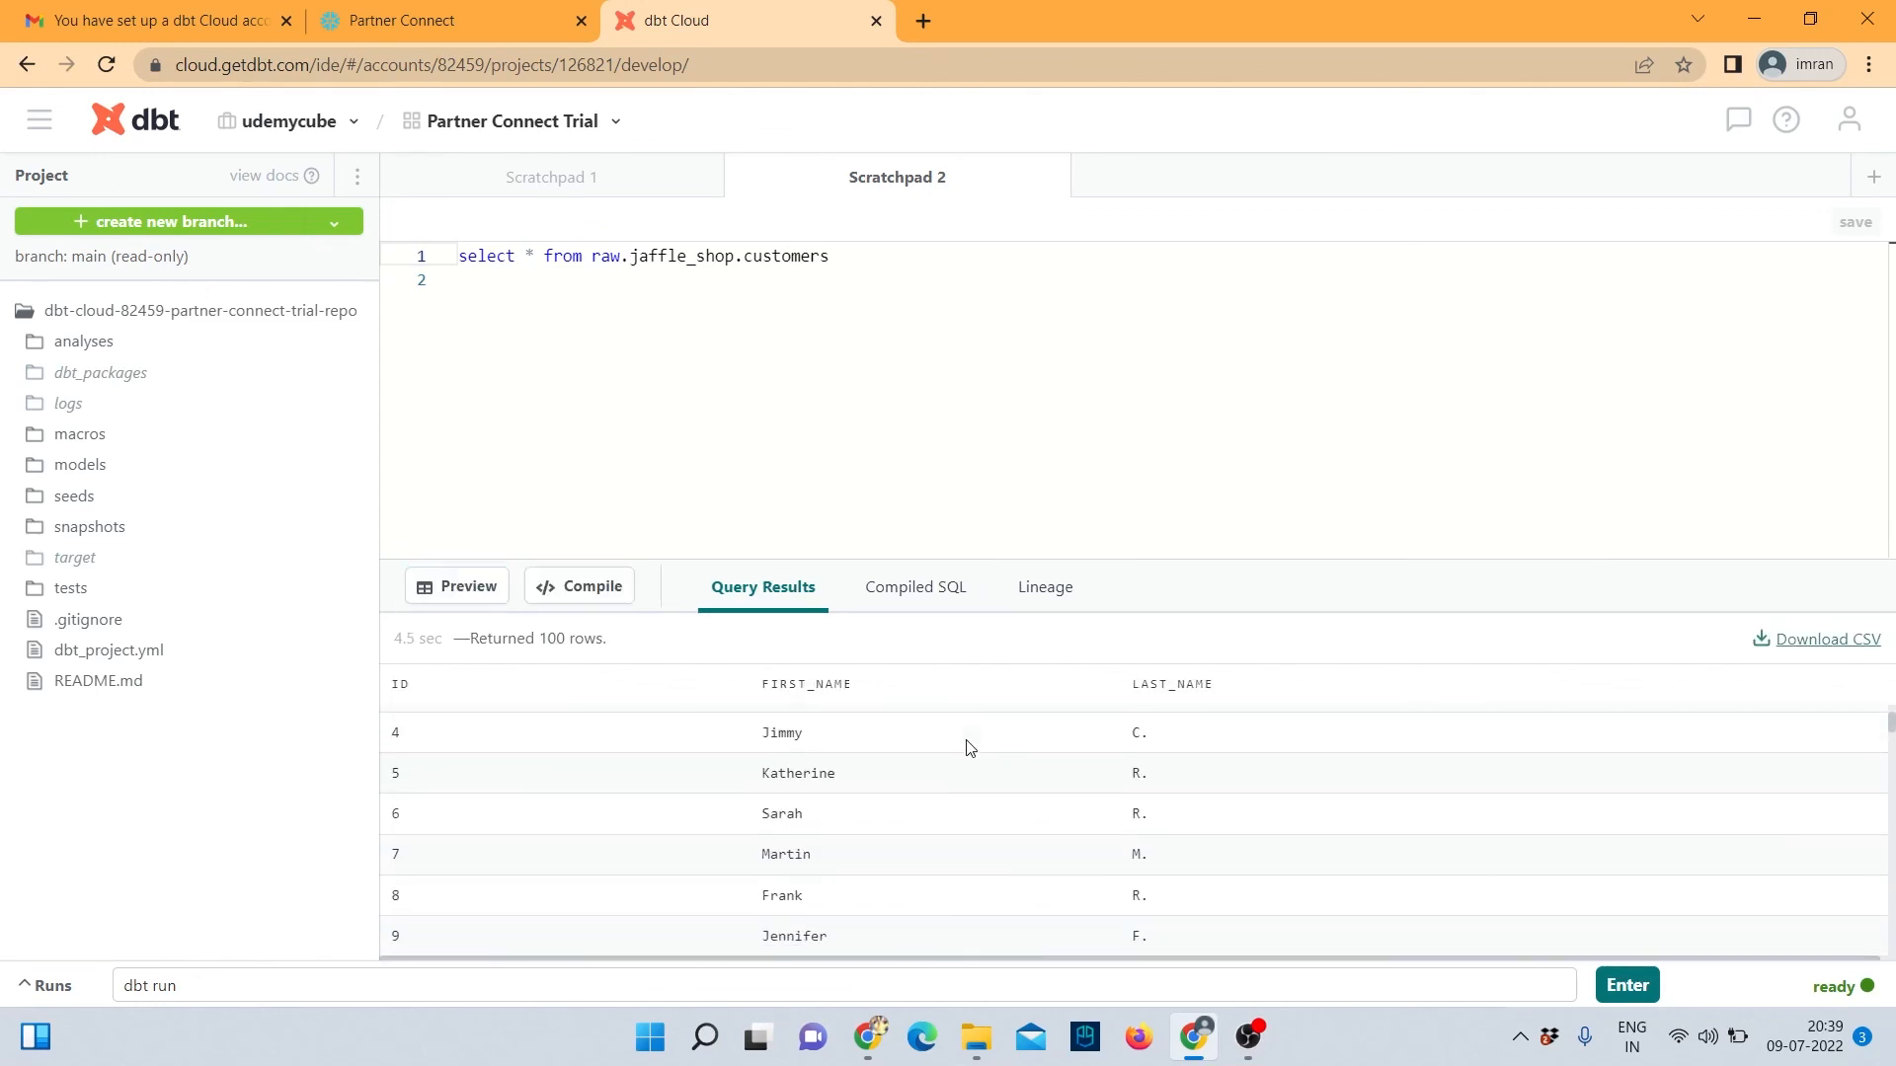
pyautogui.scroll(1, 968, 750)
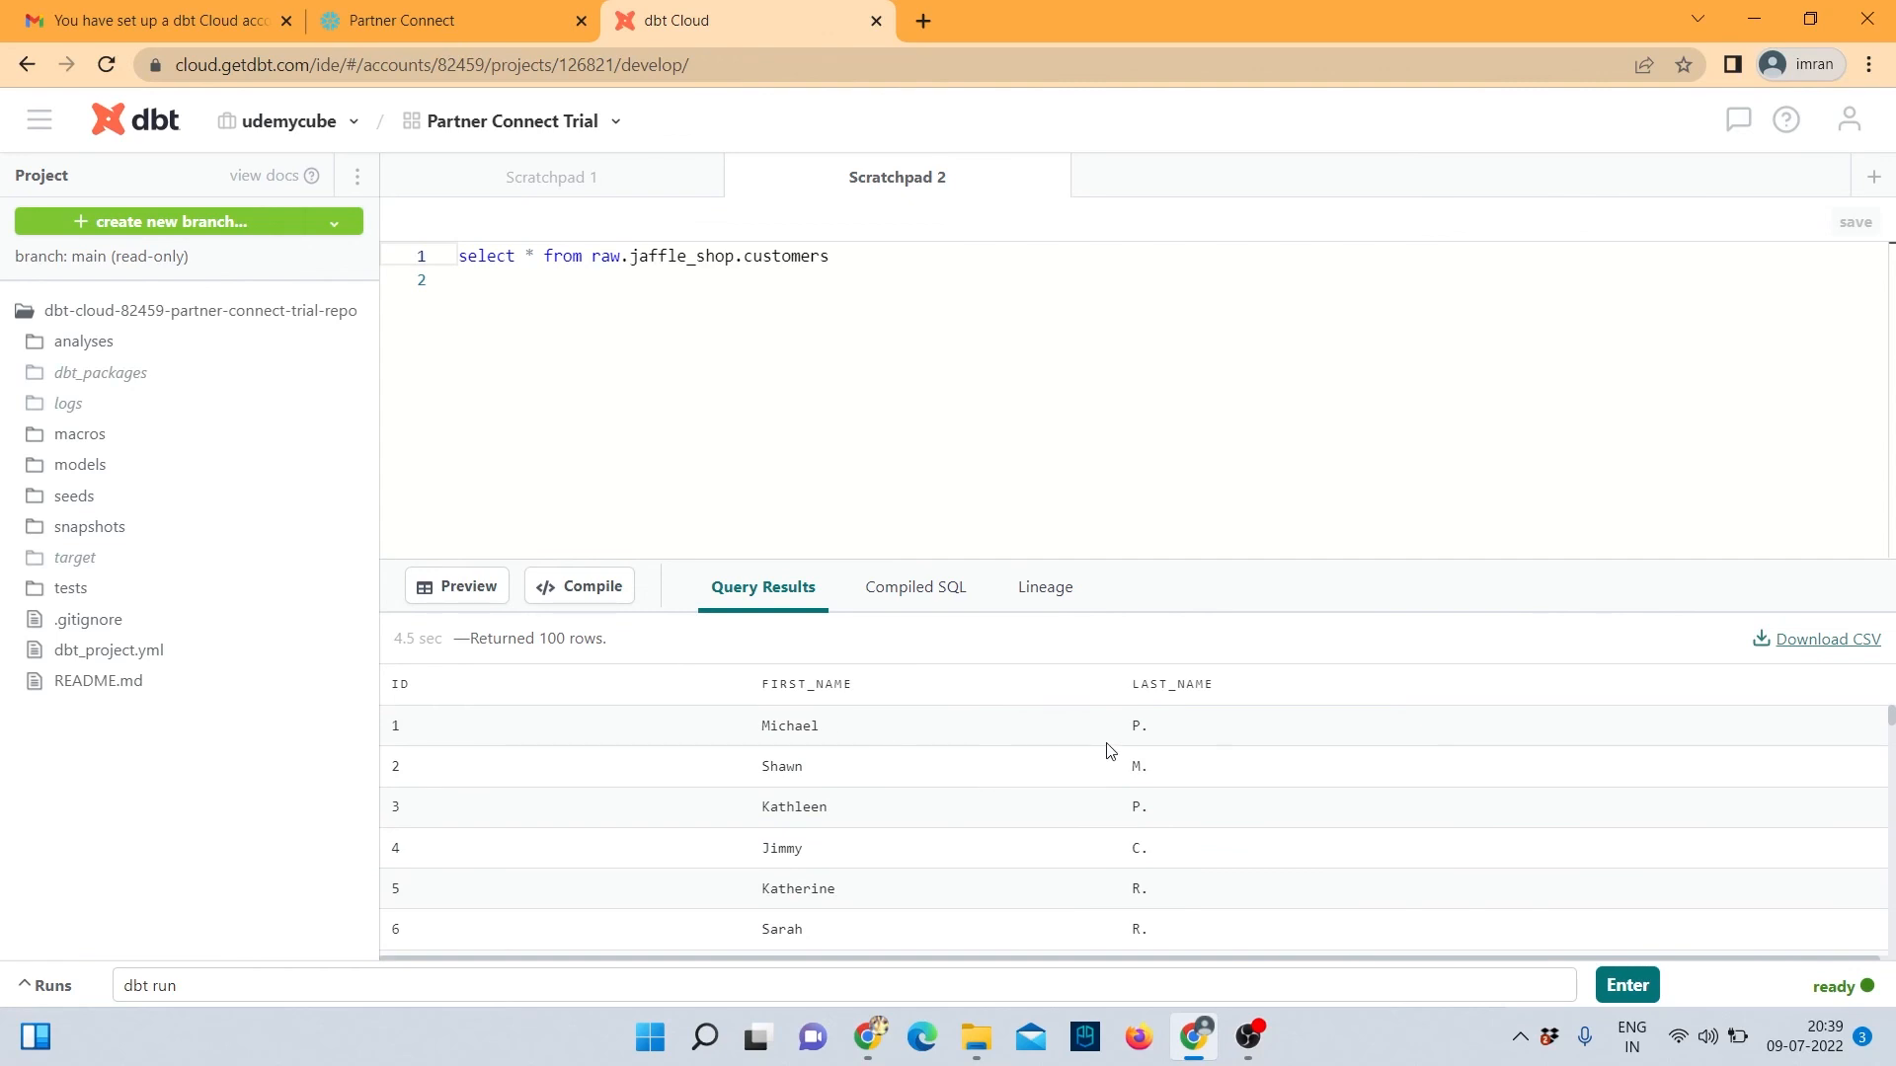
pyautogui.scroll(-2, 1120, 750)
pyautogui.scroll(2, 1134, 736)
pyautogui.scroll(-5, 857, 790)
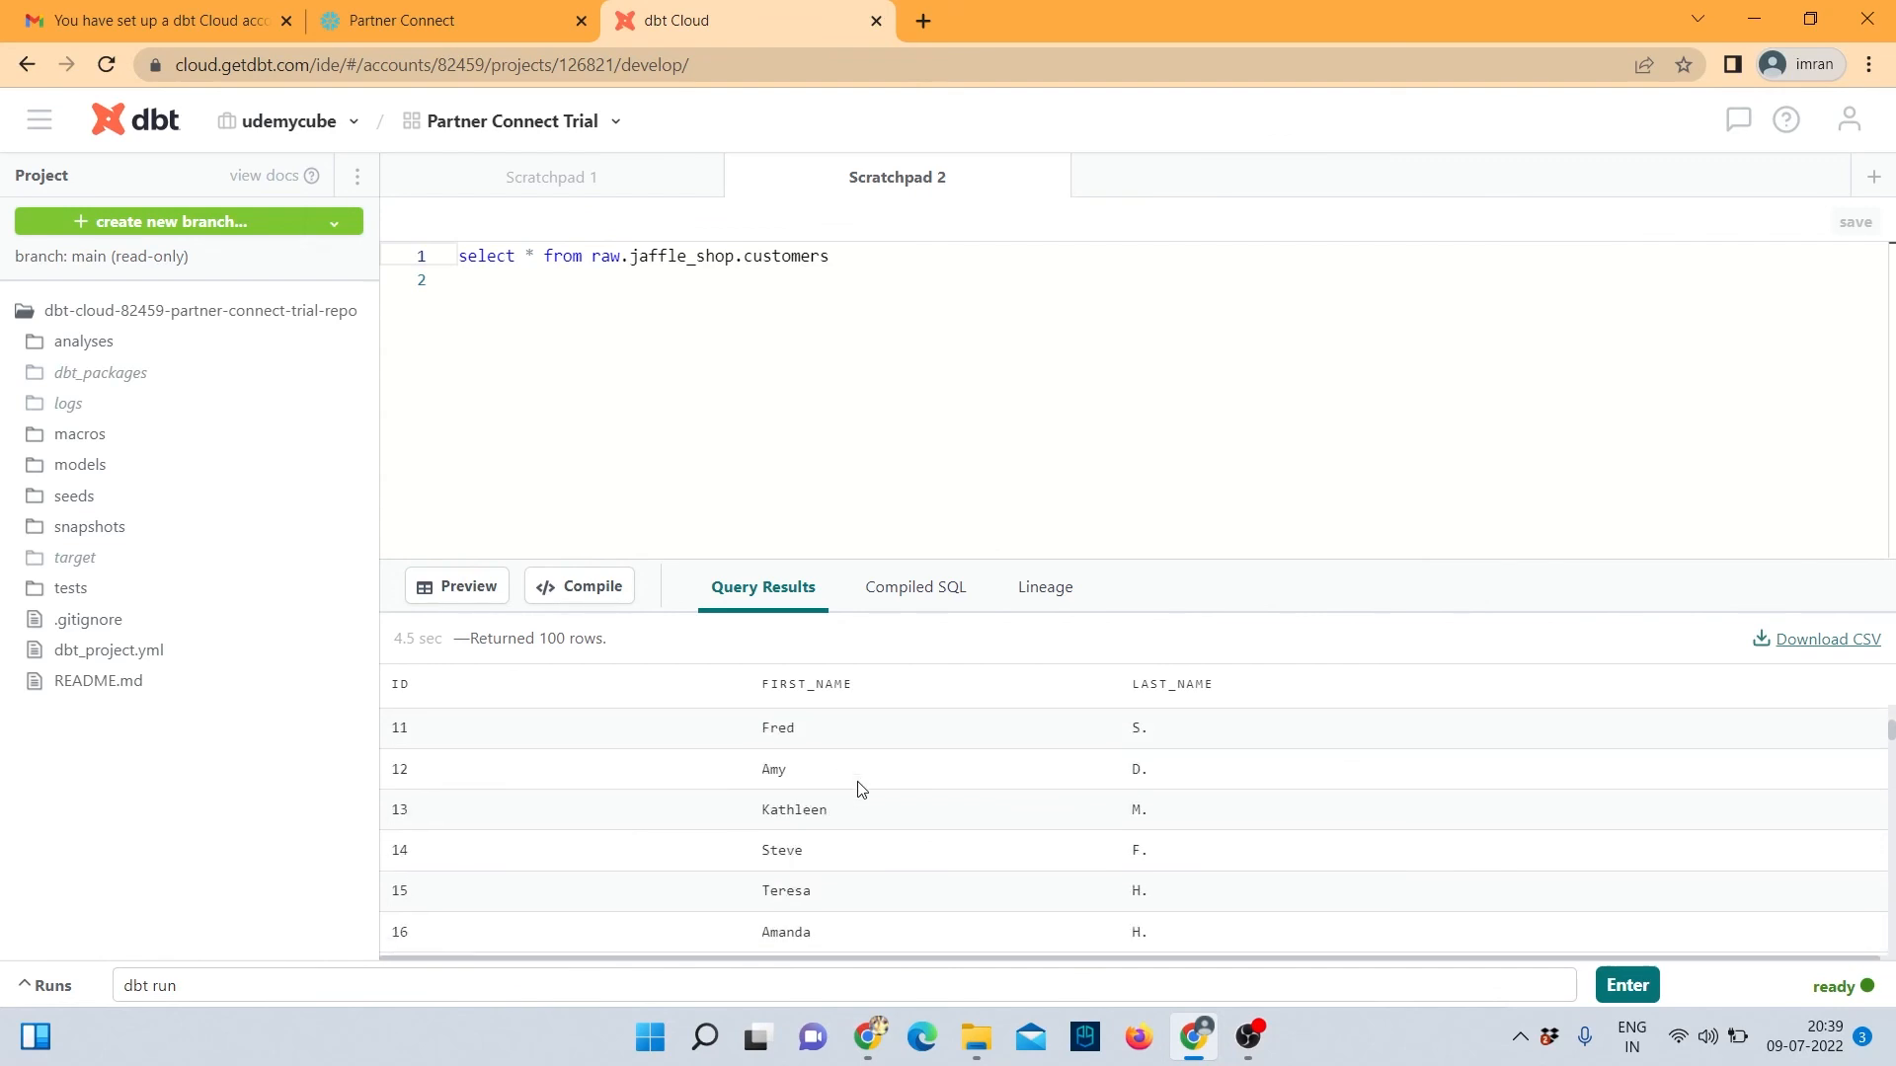
pyautogui.scroll(-13, 857, 790)
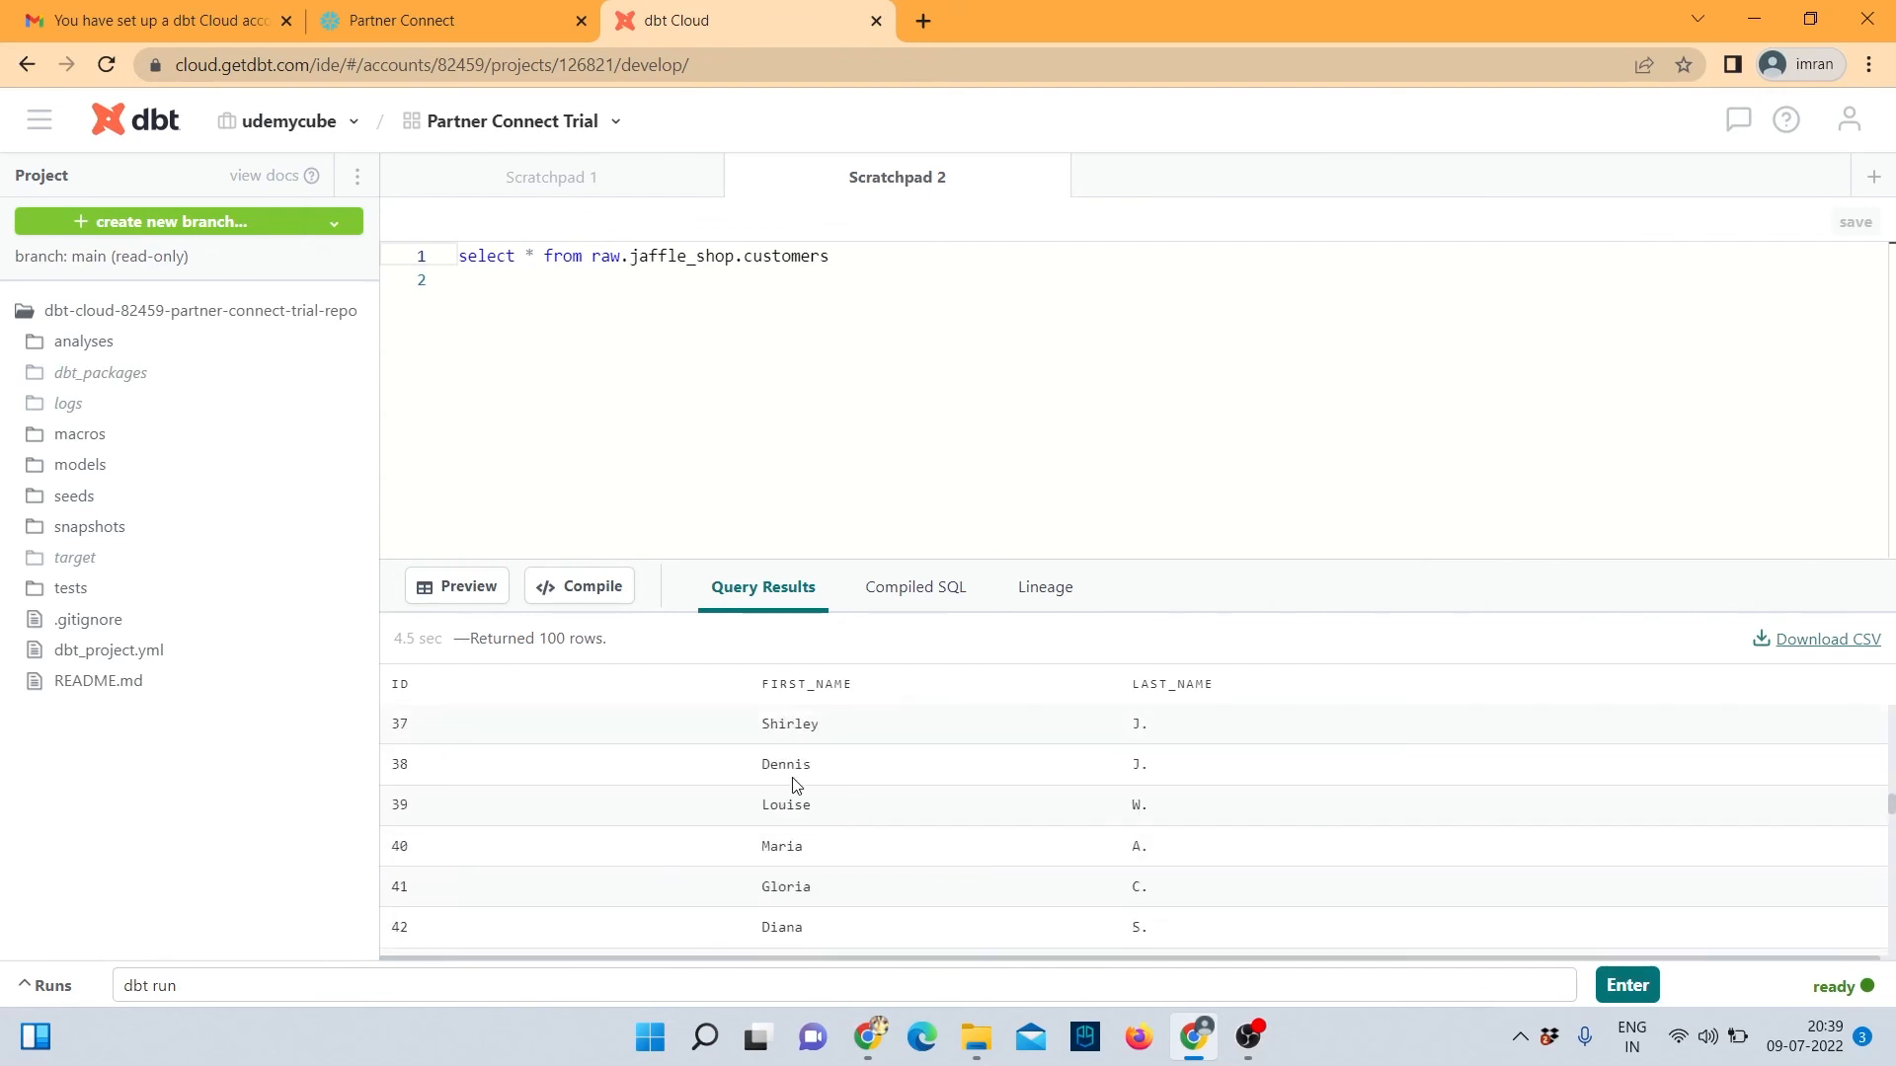
pyautogui.scroll(18, 795, 785)
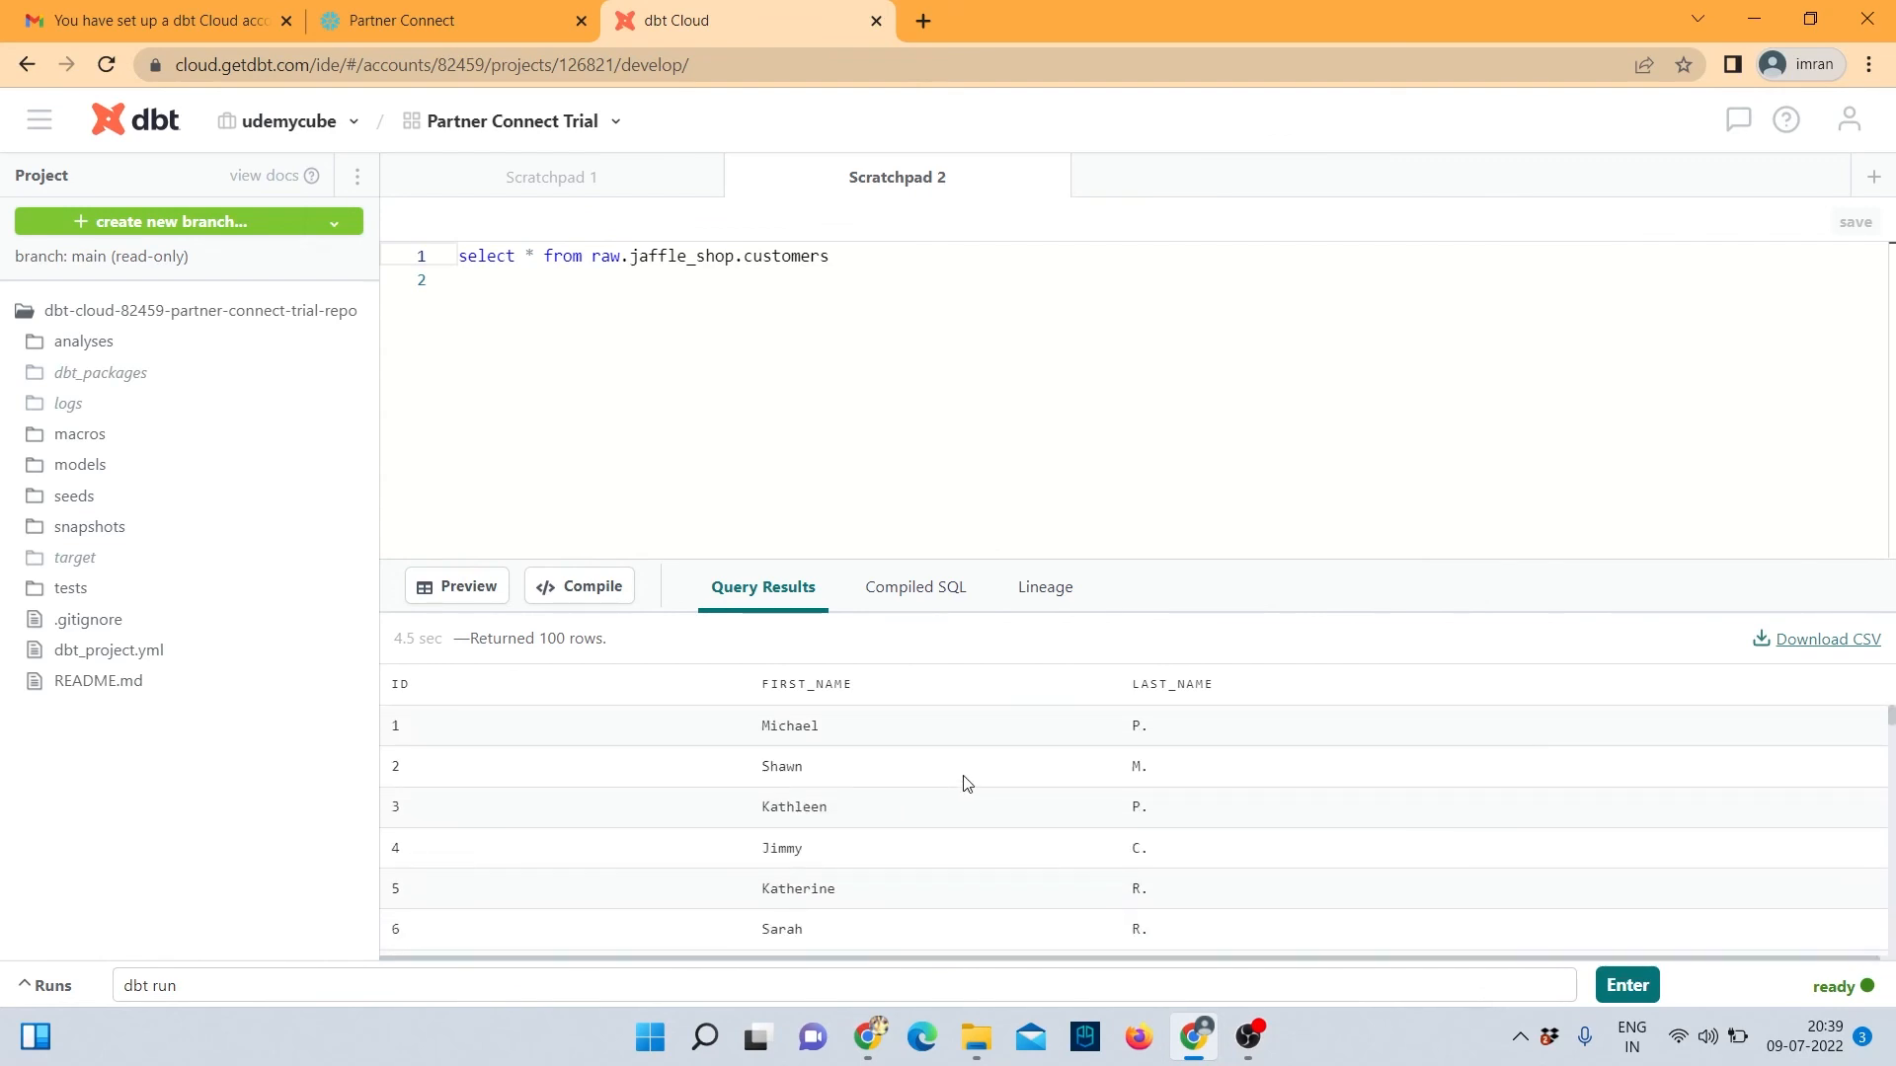
# In Snowflake, dismiss the activation reminder and inspect the RAW database's CUSTOMERS table columns.
pyautogui.click(441, 20)
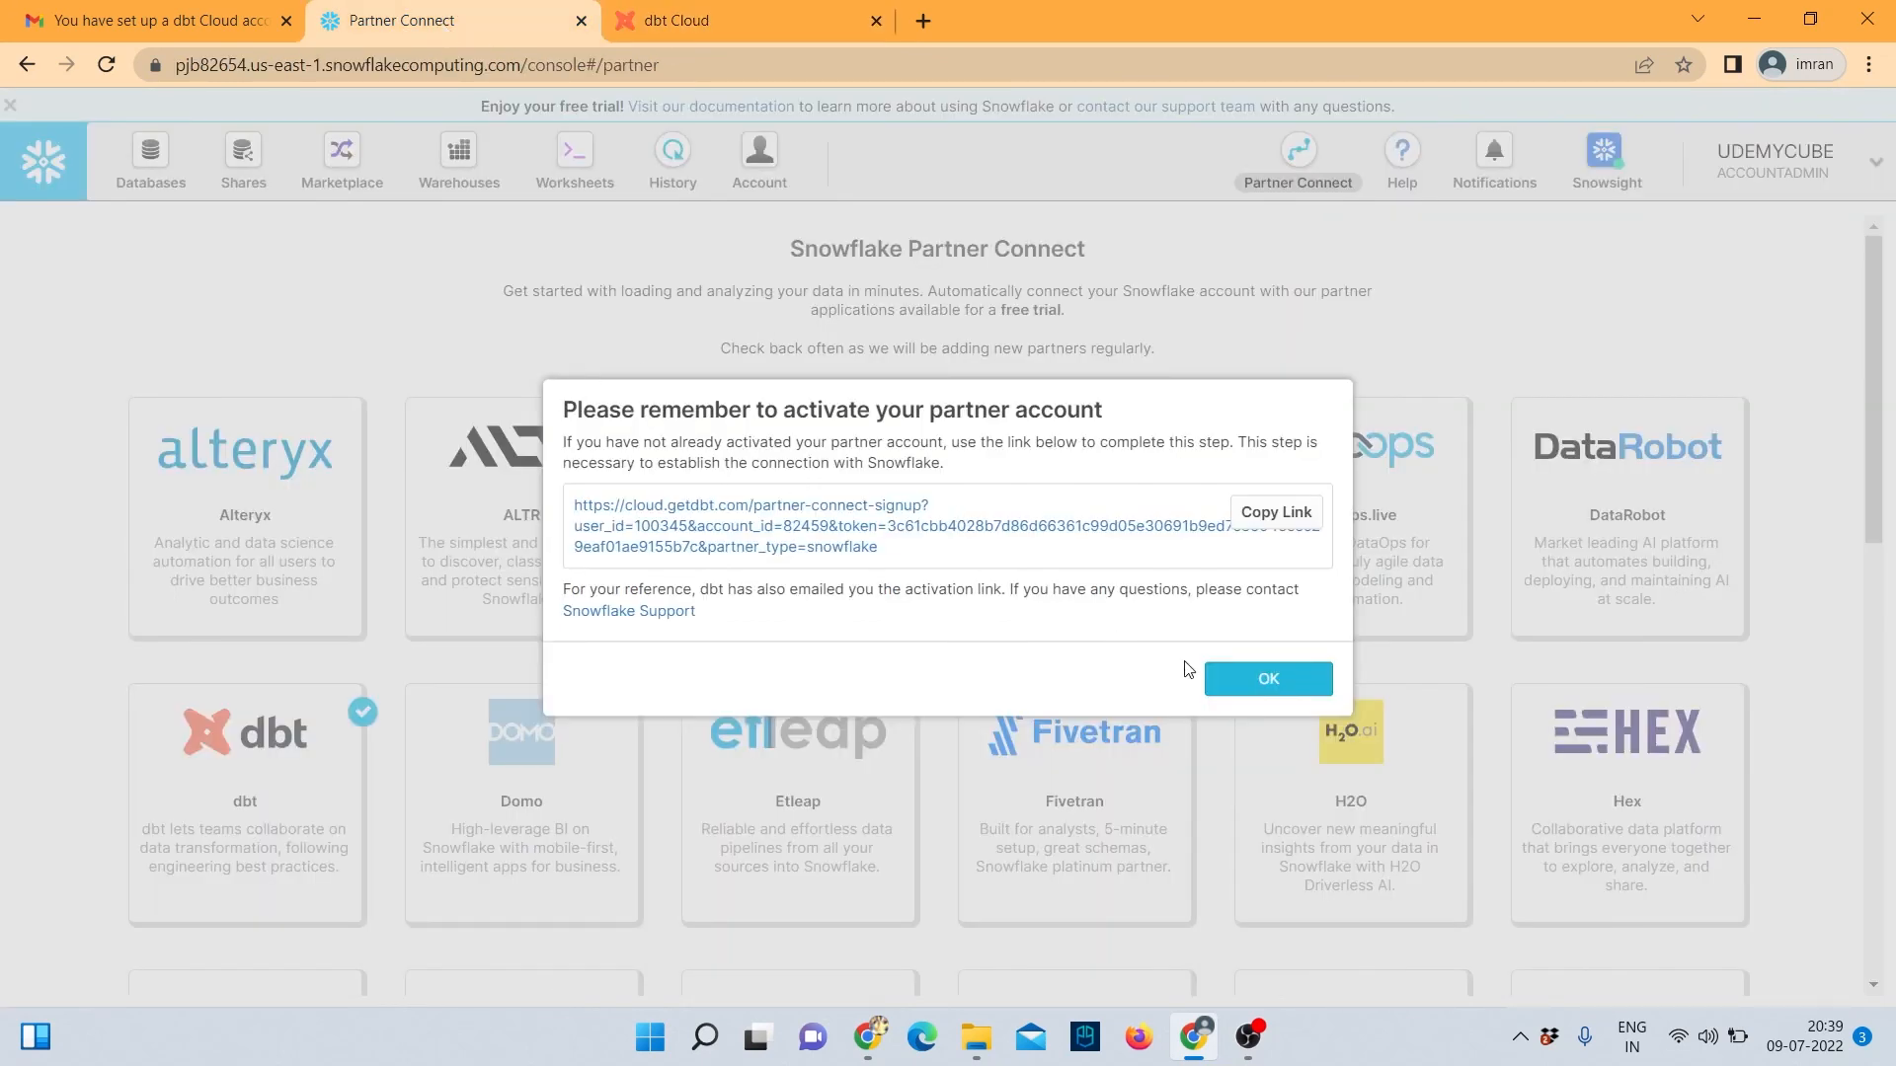
pyautogui.click(1222, 681)
pyautogui.click(169, 168)
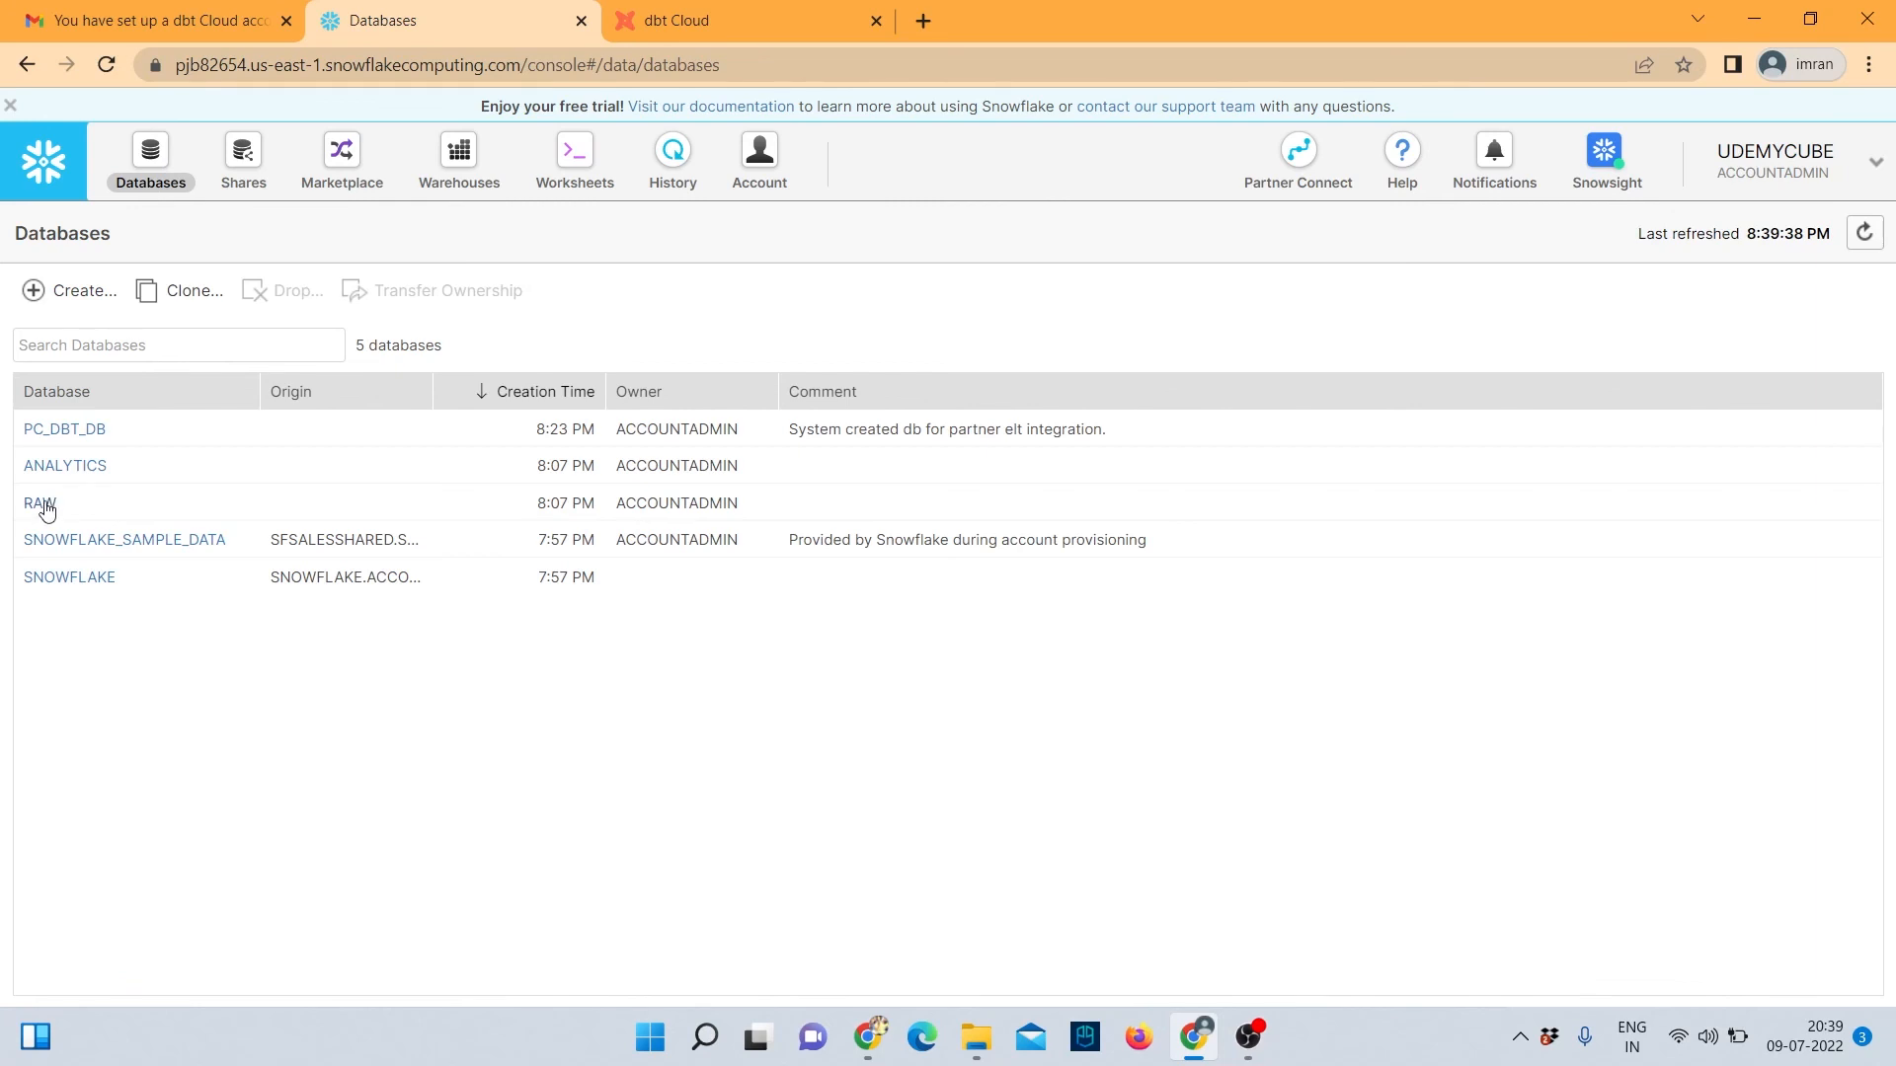
pyautogui.click(41, 504)
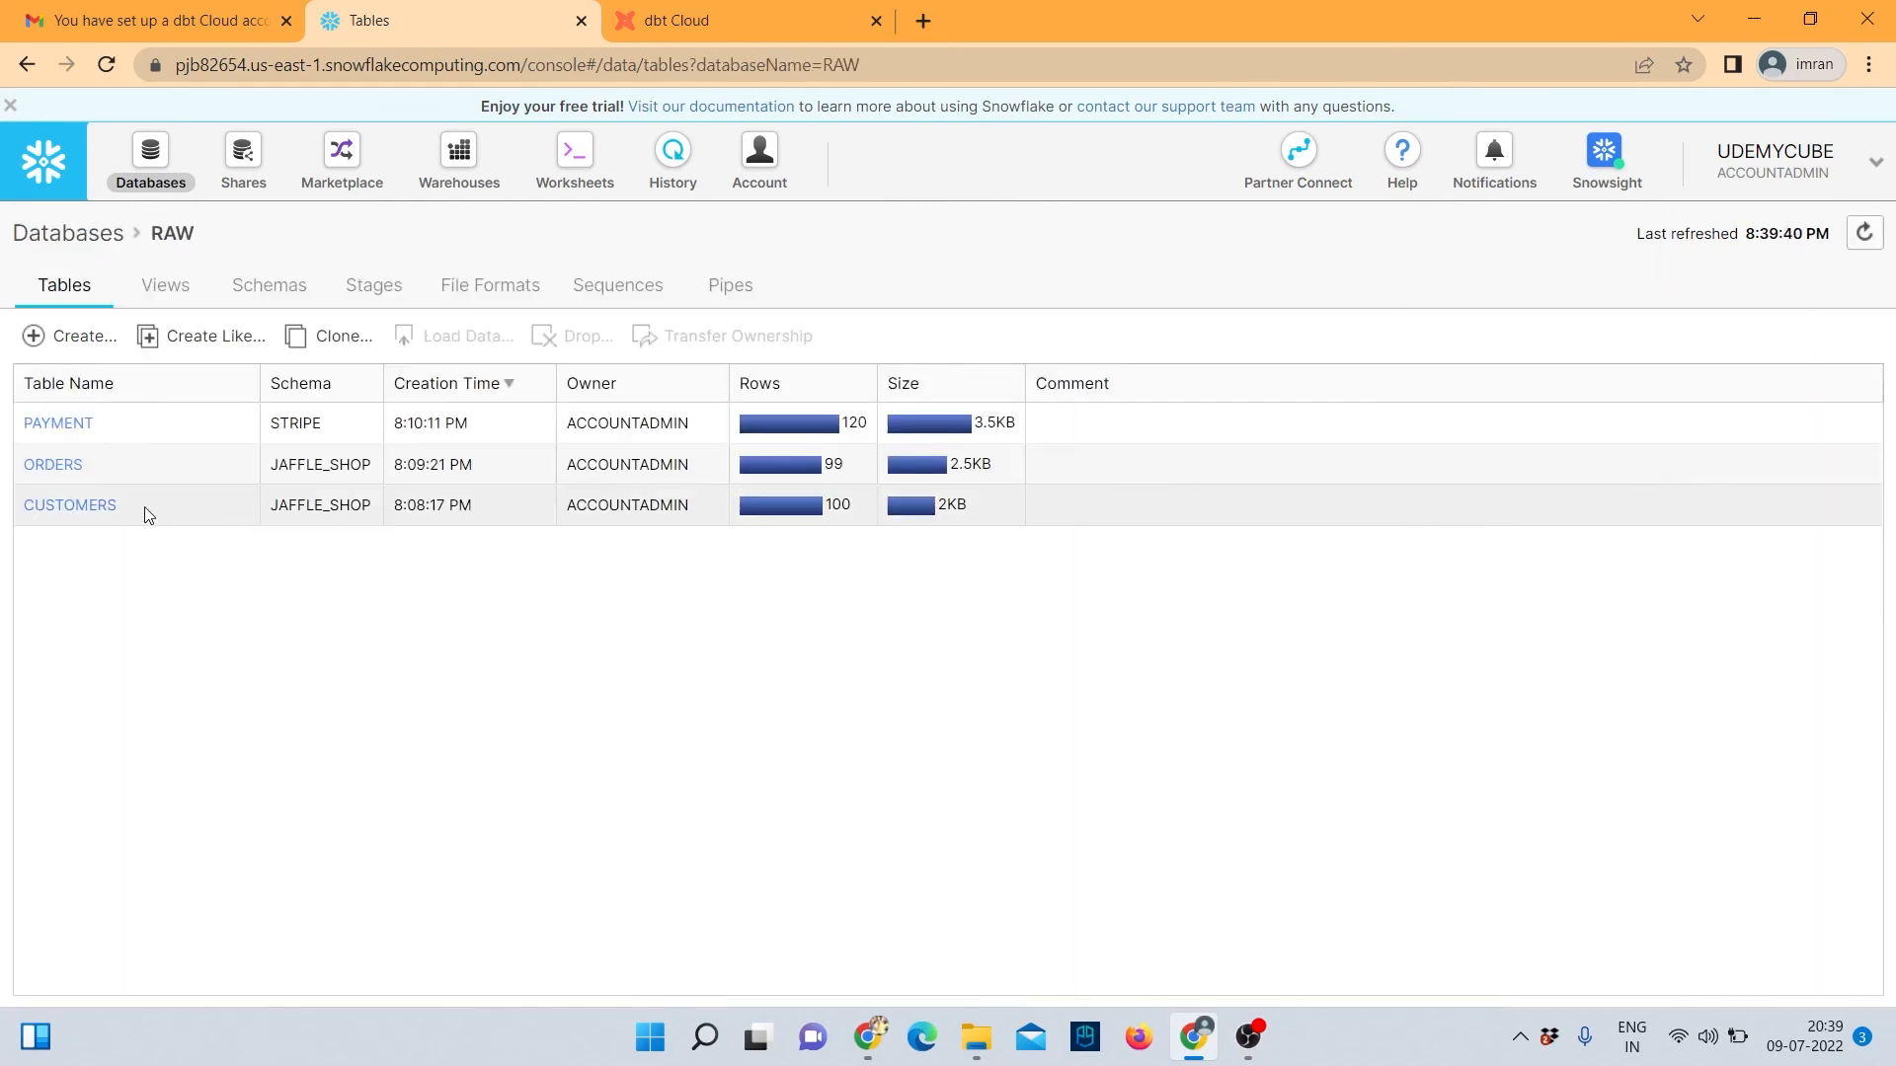
pyautogui.click(105, 511)
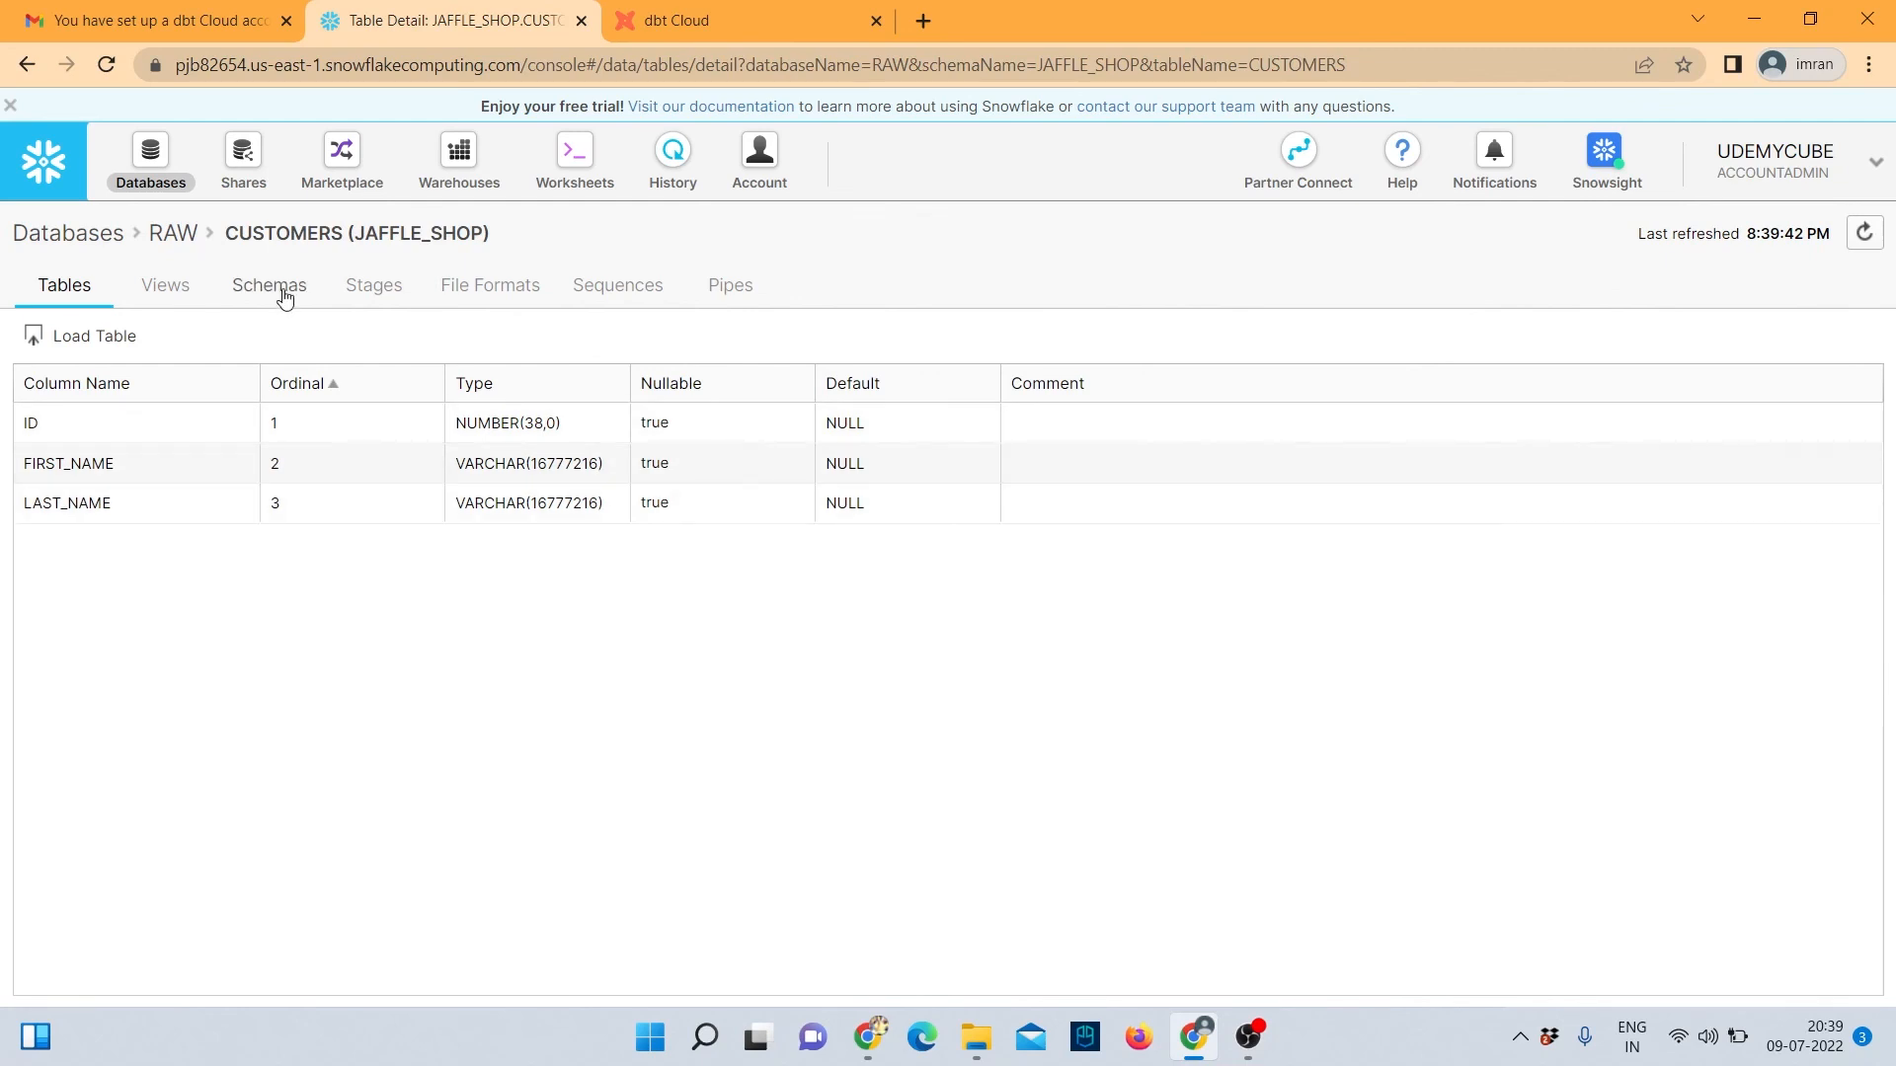
pyautogui.click(150, 158)
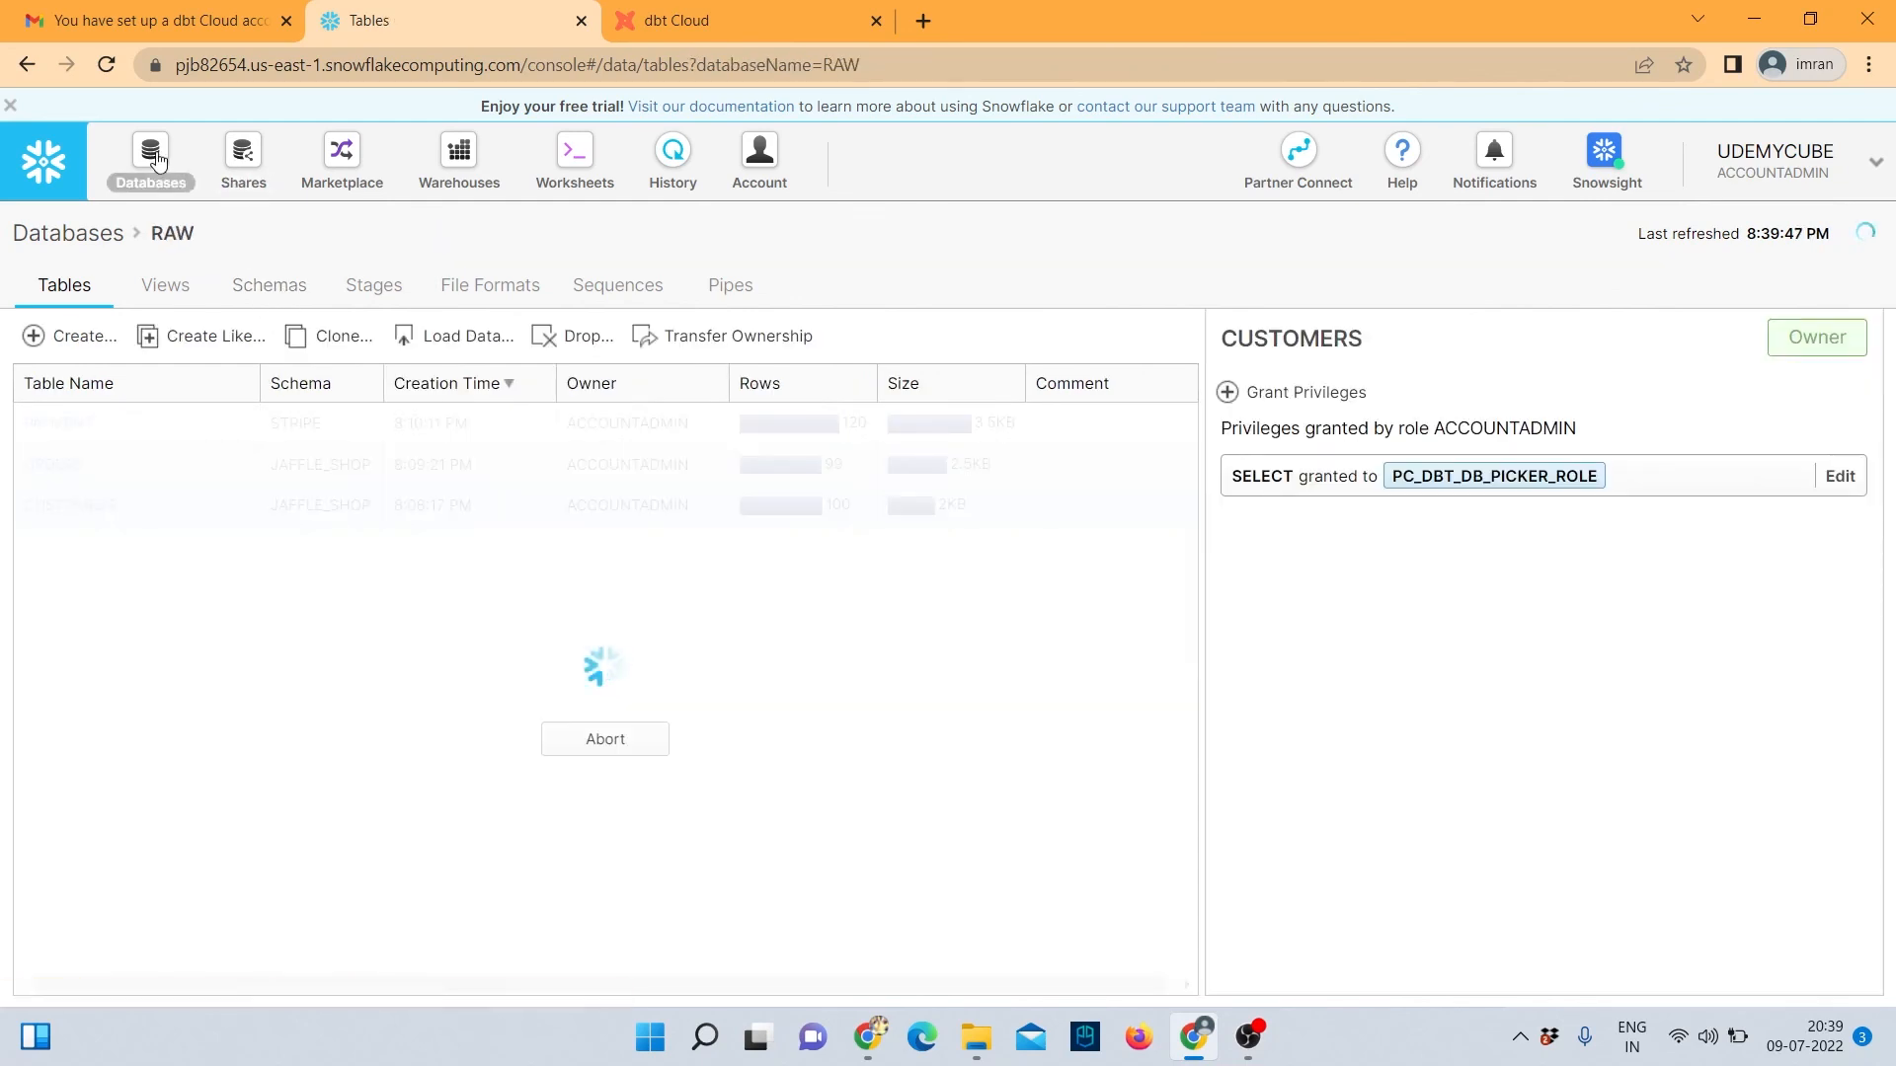
# Run the raw.jaffle_shop.customers select in a worksheet, getting 100 rows, then return to dbt Cloud.
pyautogui.click(571, 156)
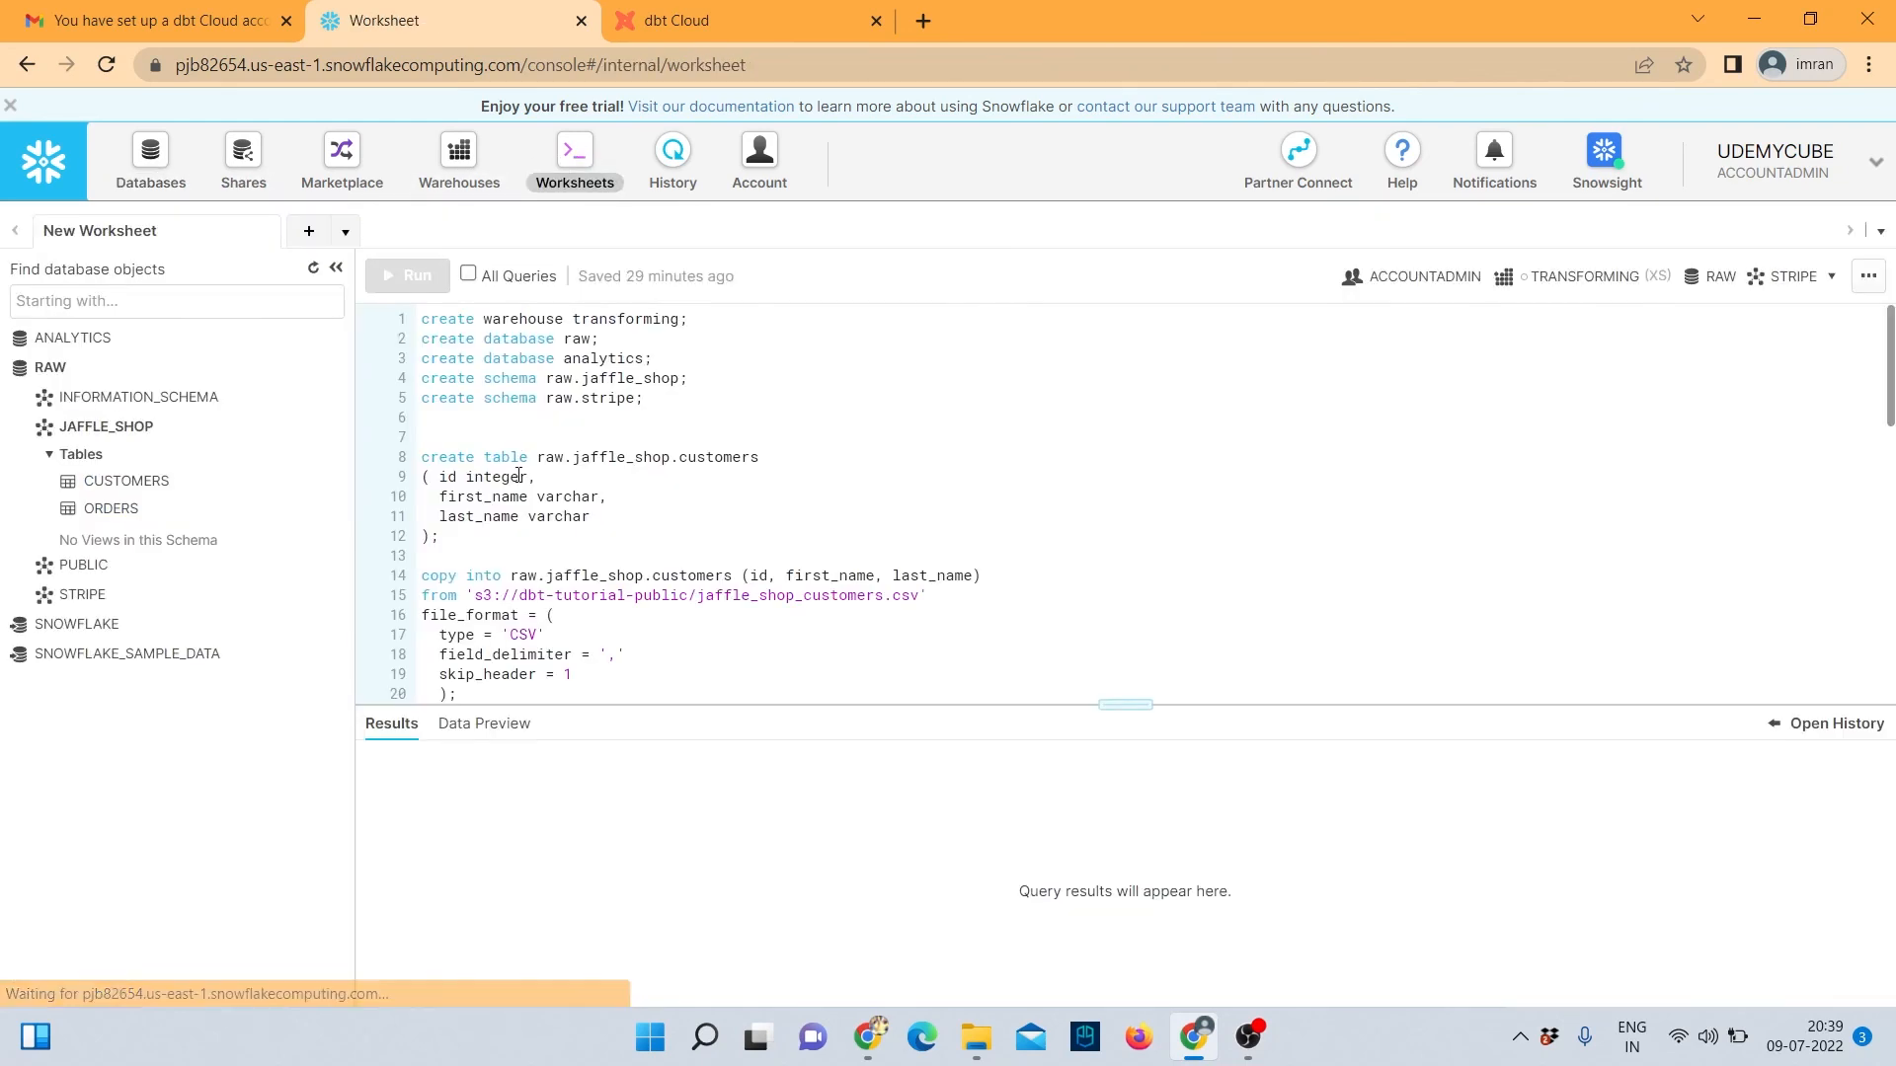
pyautogui.scroll(-9, 573, 519)
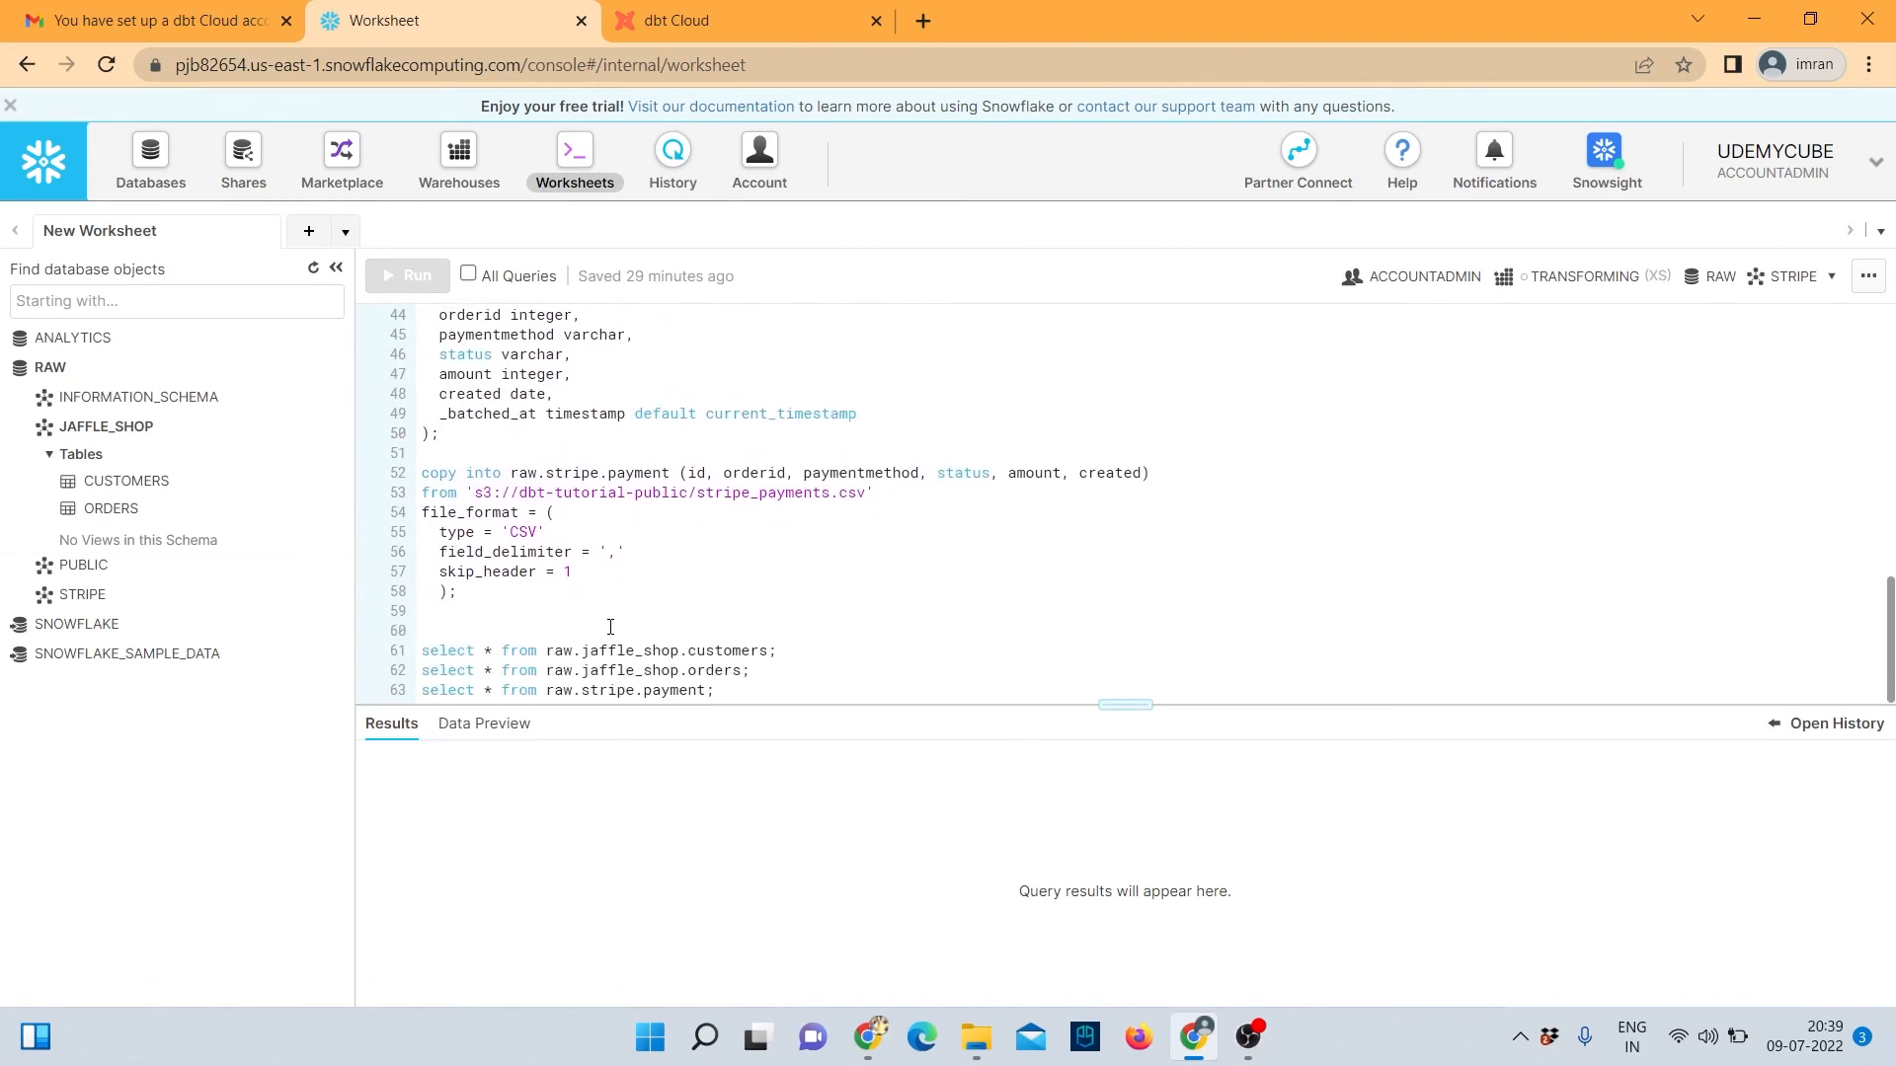
pyautogui.moveTo(776, 650); pyautogui.dragTo(427, 640)
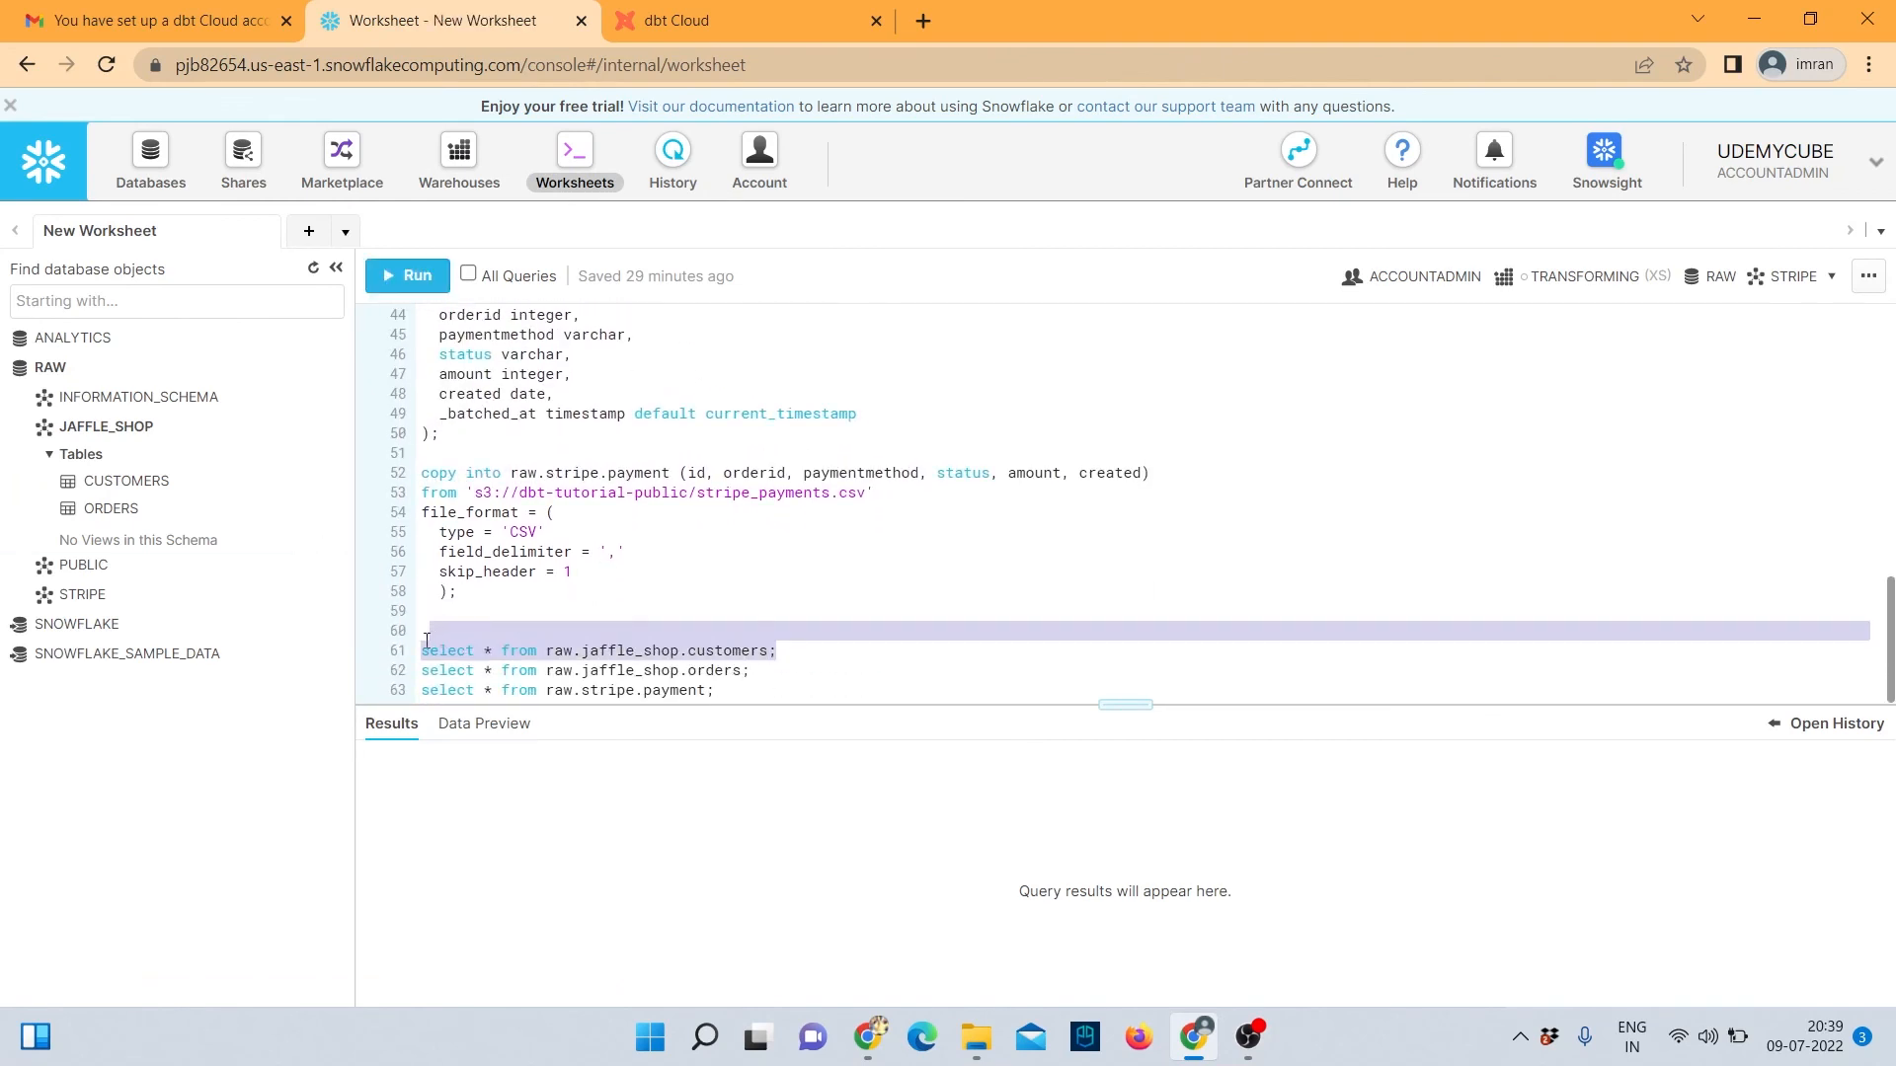
pyautogui.click(410, 275)
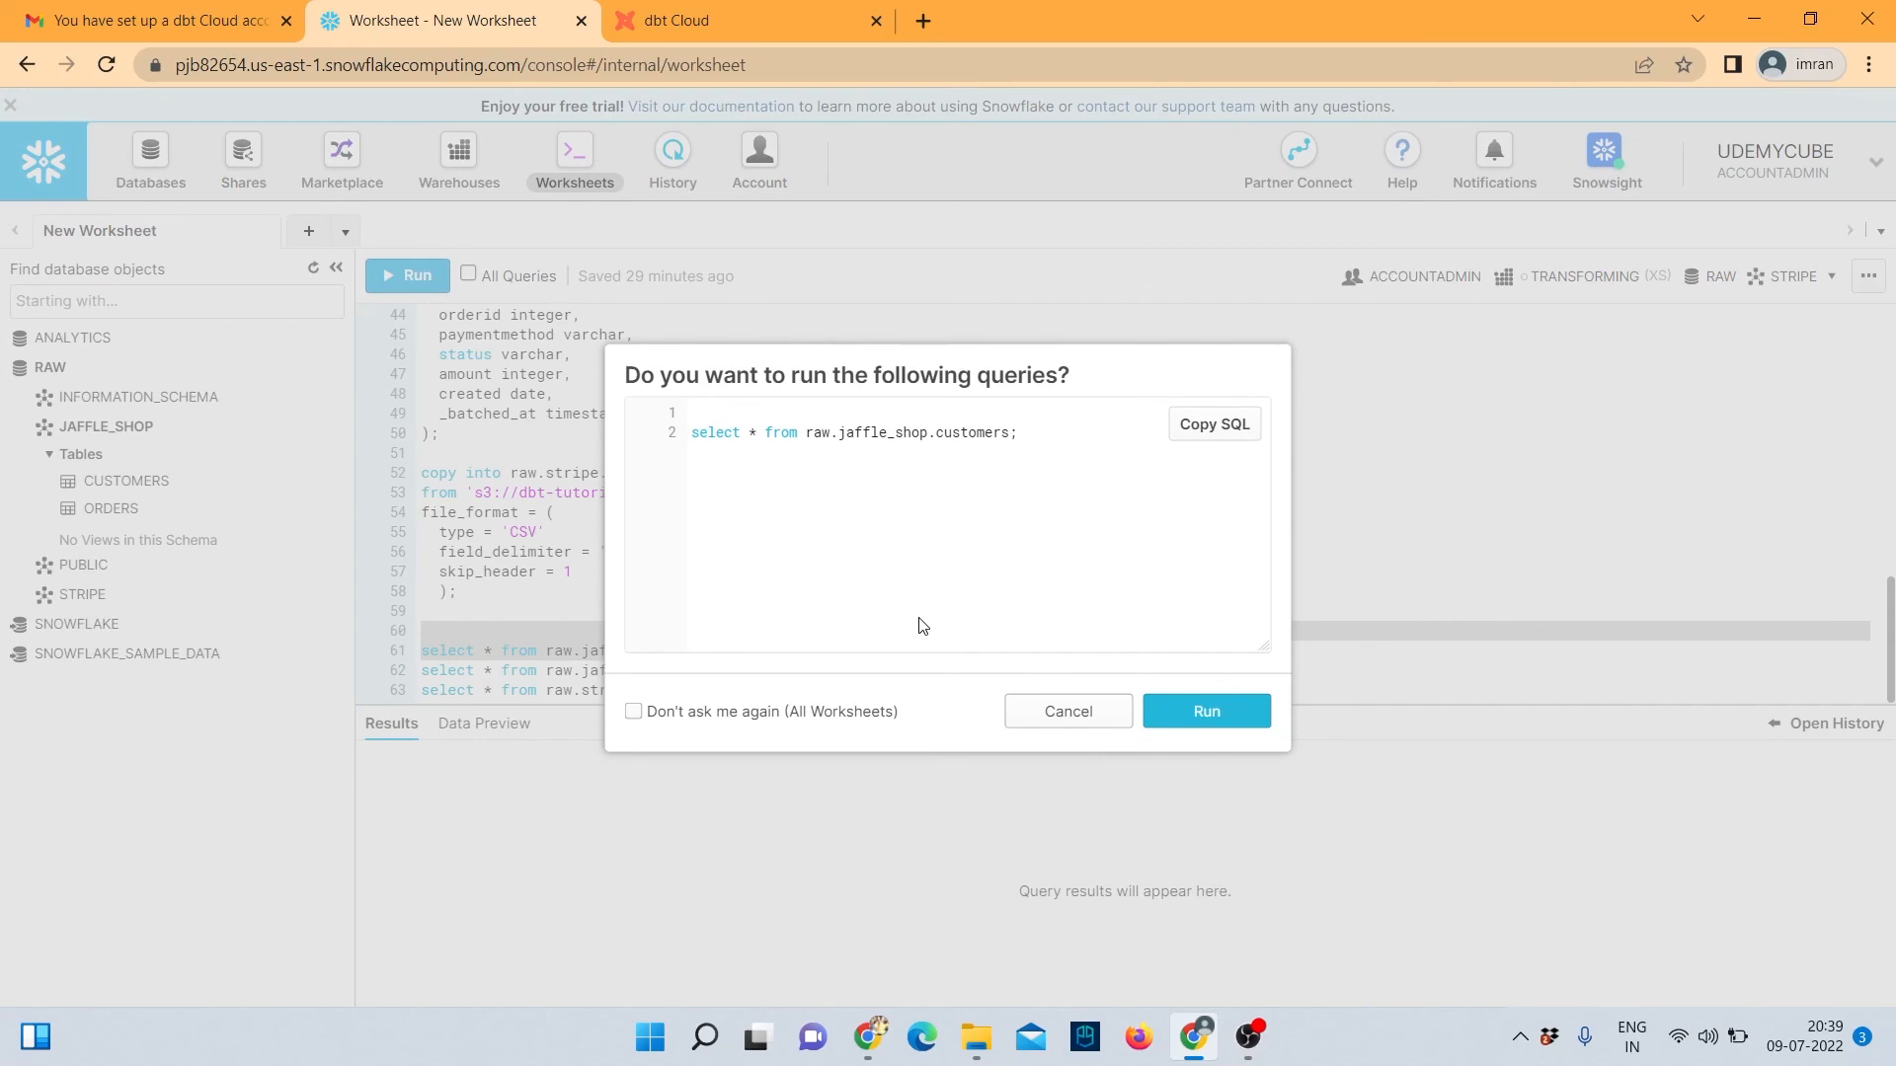
pyautogui.click(1206, 724)
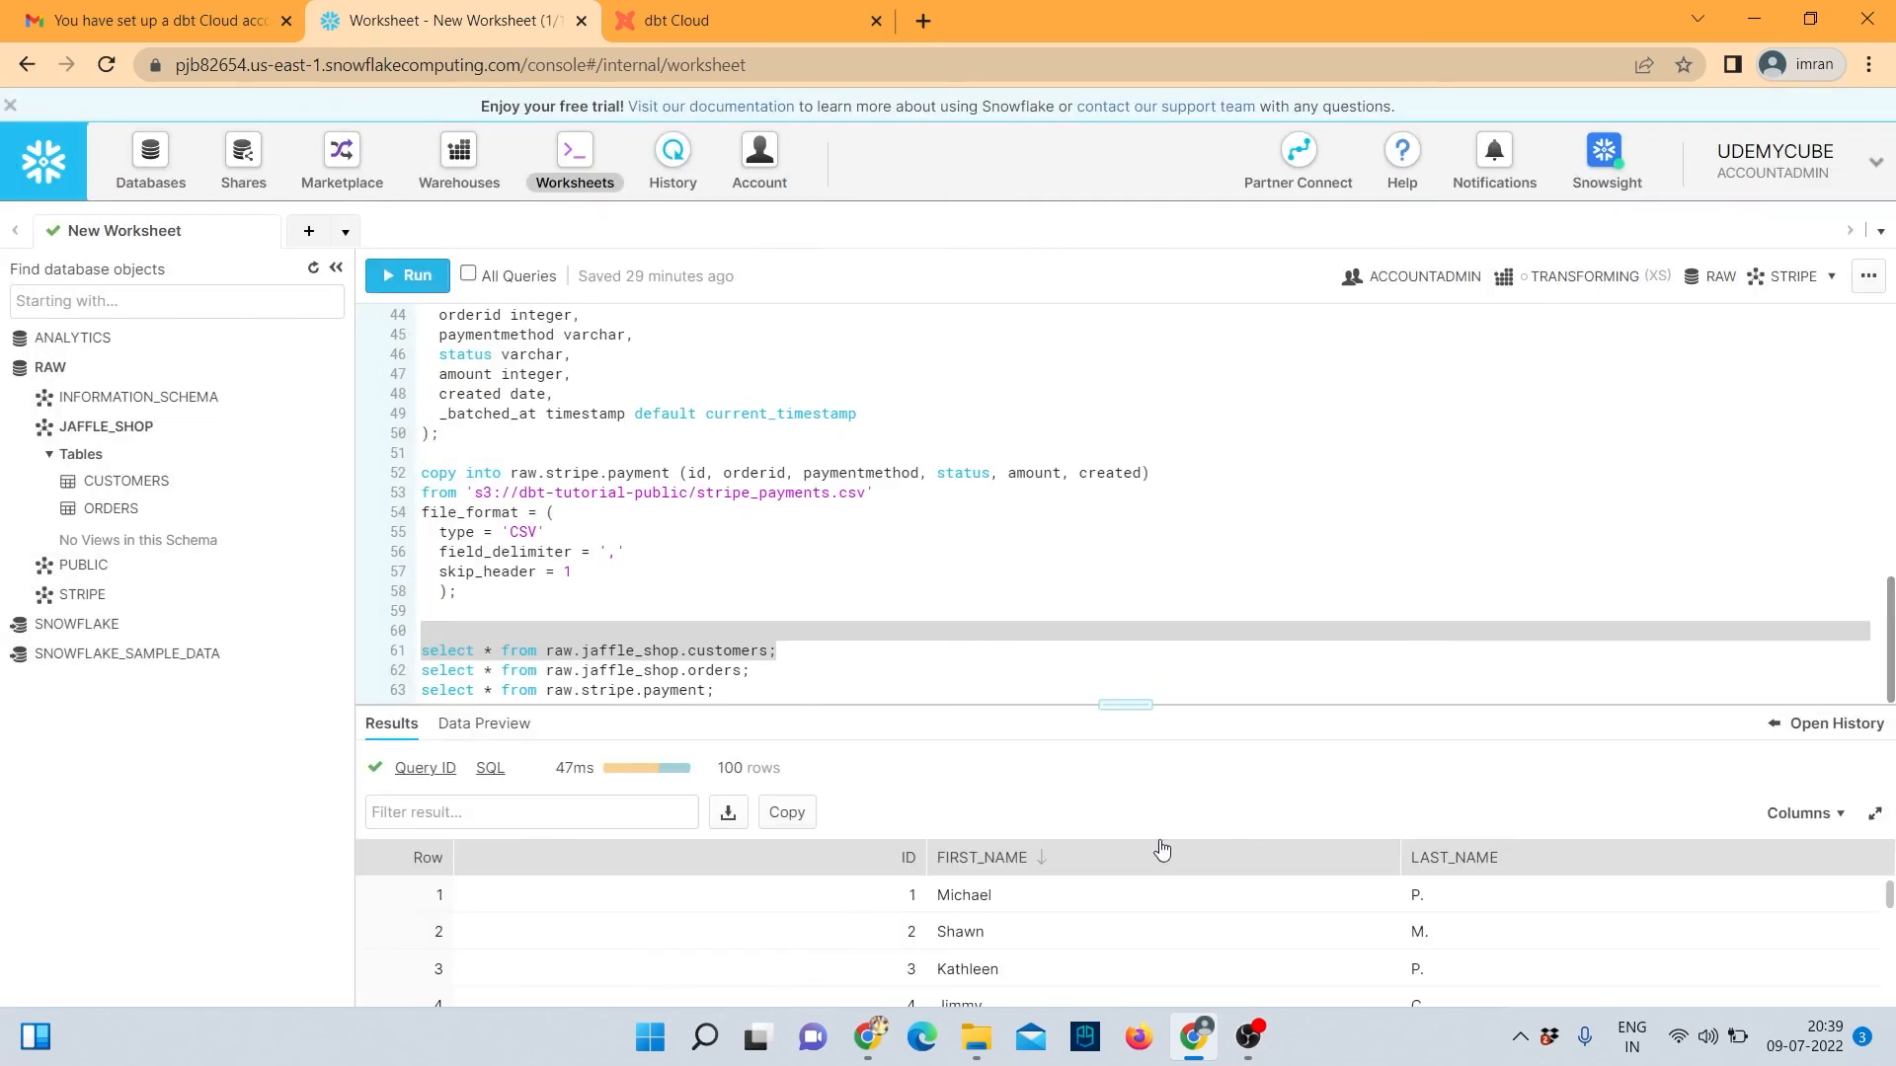
pyautogui.click(705, 17)
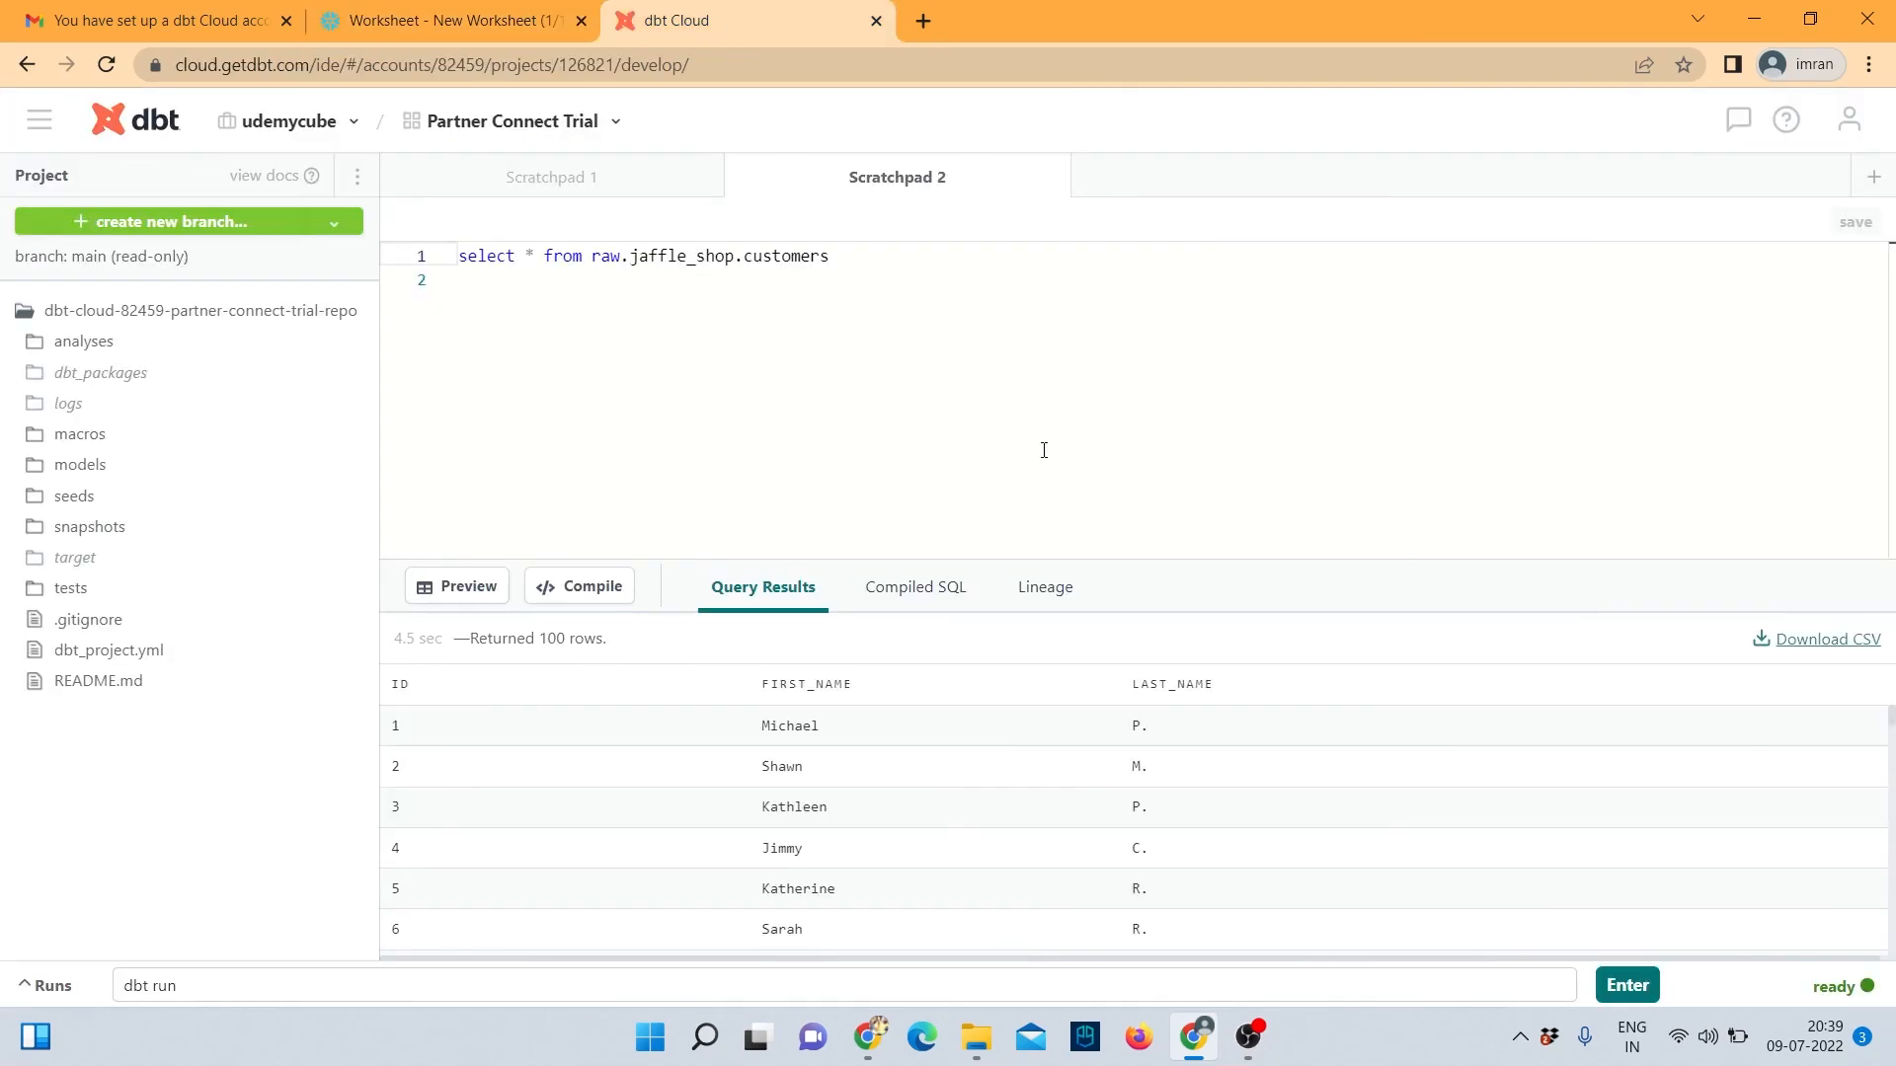